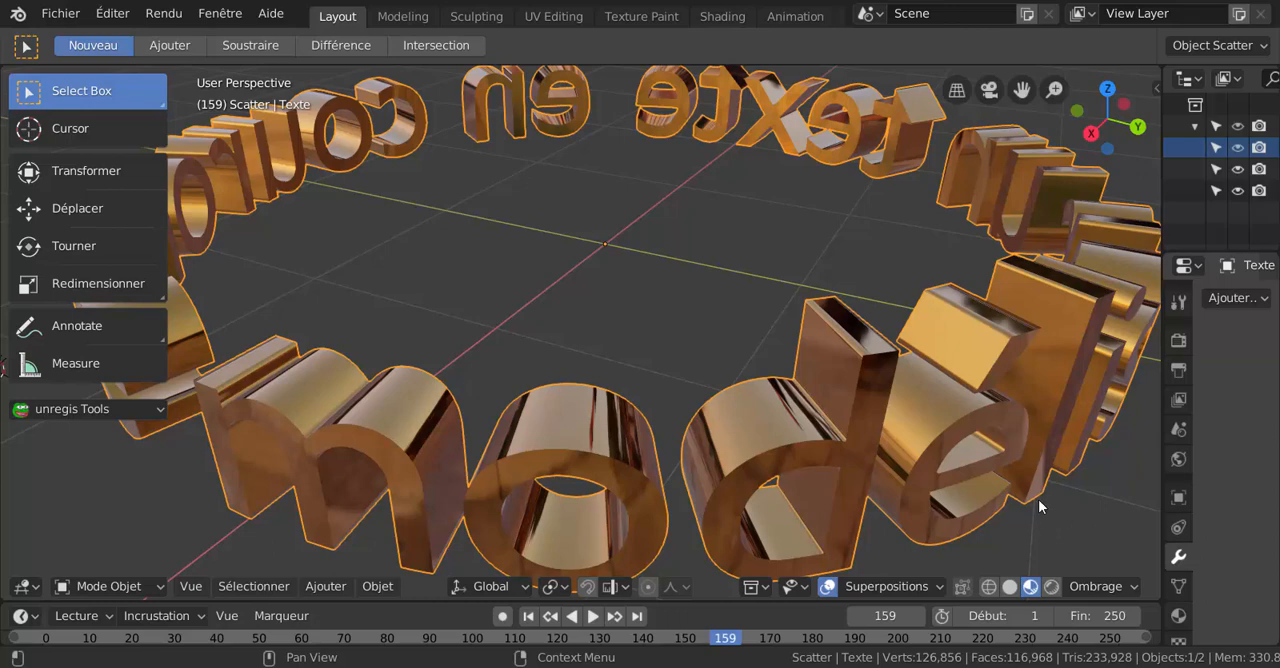
Examine the finished ring of gold 3D text from several angles, including from directly above
{"action": "scroll", "coordinate": [1040, 515], "scroll_direction": "down", "scroll_amount": 4}
{"action": "middle_click_drag", "start_coordinate": [983, 529], "coordinate": [944, 429]}
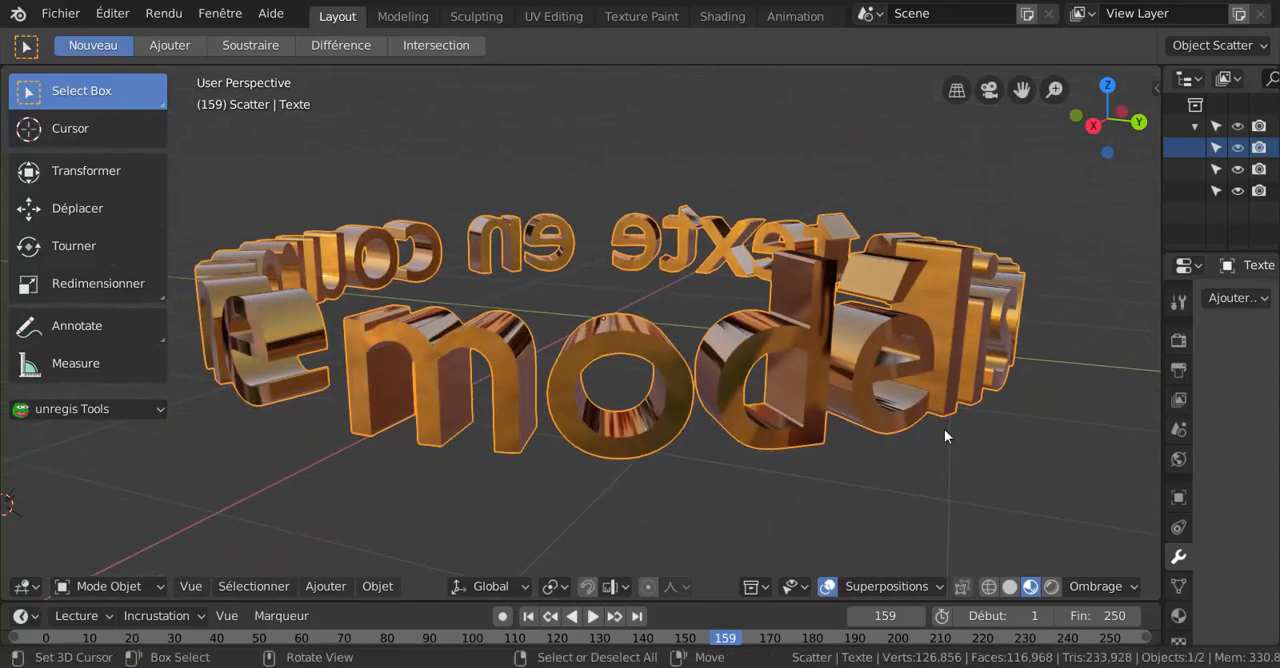
{"action": "scroll", "coordinate": [751, 454], "scroll_direction": "up", "scroll_amount": 2}
{"action": "mouse_move", "coordinate": [755, 460]}
{"action": "middle_mouse_down"}
{"action": "mouse_move", "coordinate": [772, 493]}
{"action": "mouse_move", "coordinate": [807, 455]}
{"action": "mouse_move", "coordinate": [745, 468]}
{"action": "middle_mouse_up"}
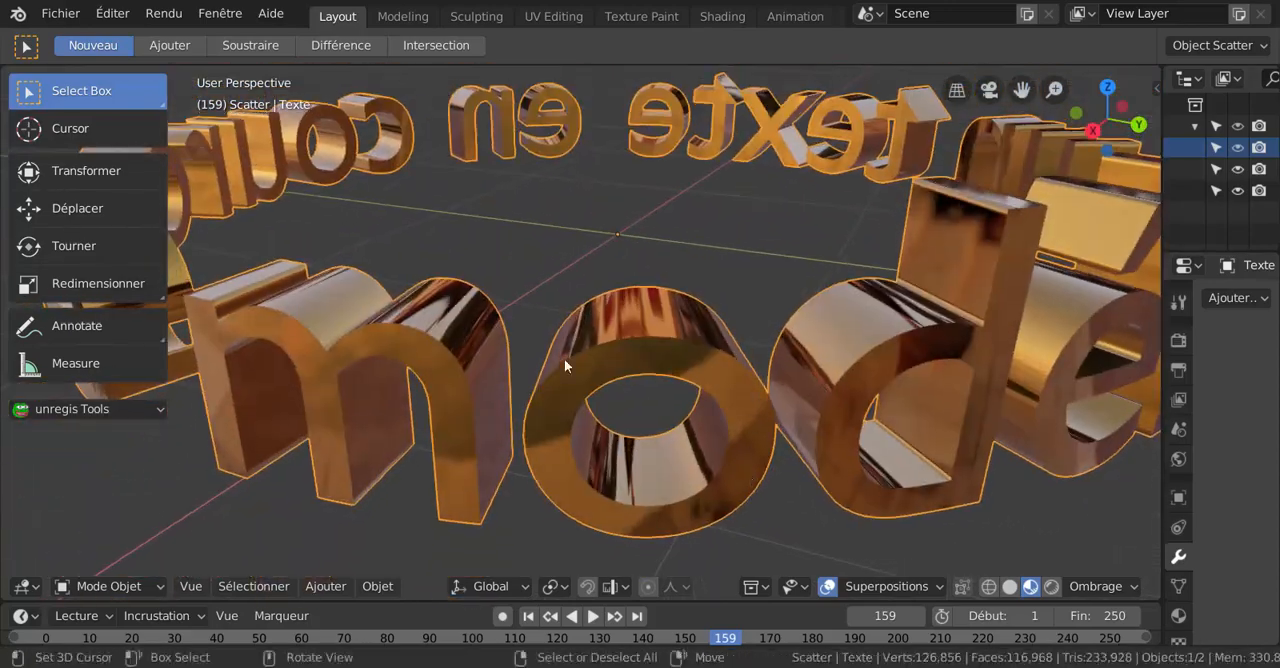
{"action": "middle_click_drag", "start_coordinate": [779, 361], "coordinate": [756, 440]}
{"action": "key", "text": "KP_7"}
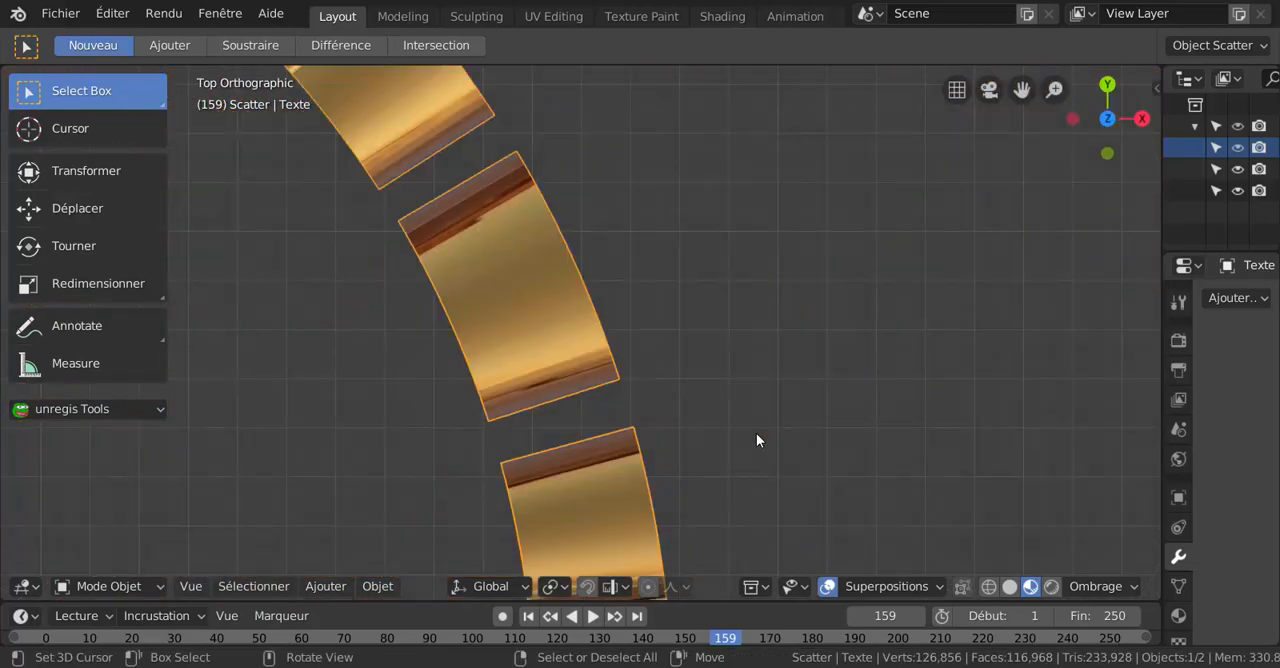
{"action": "scroll", "coordinate": [560, 360], "scroll_direction": "down", "scroll_amount": 4}
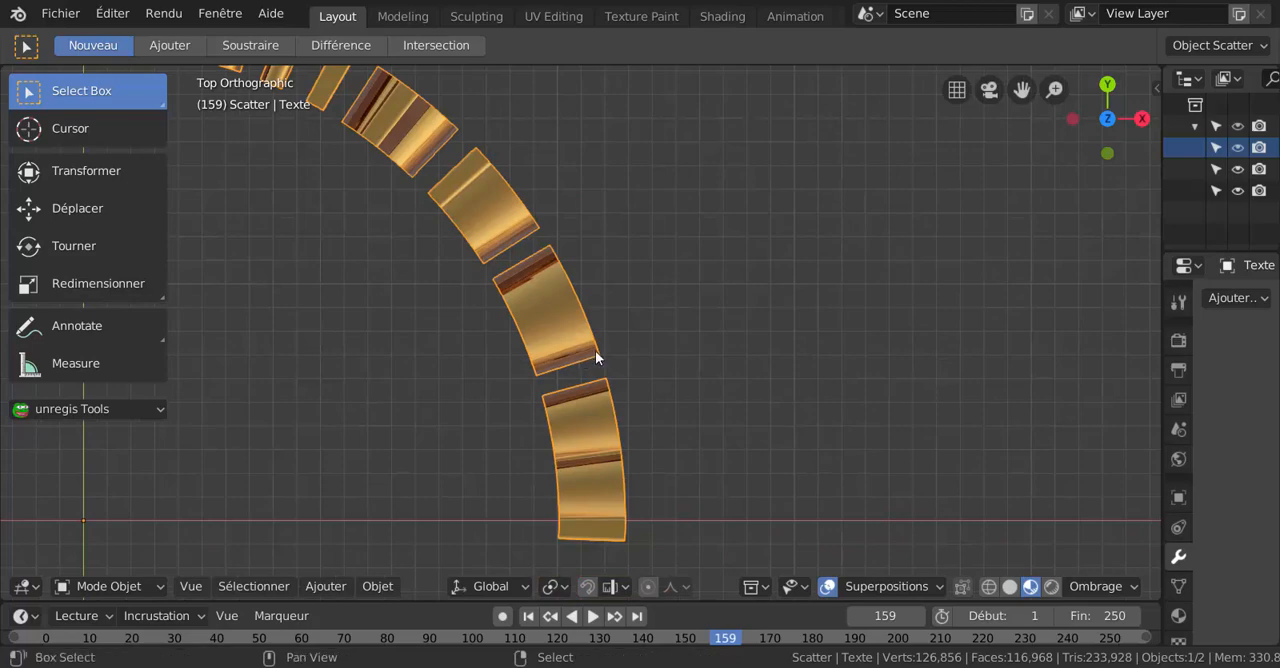
{"action": "middle_click_drag", "start_coordinate": [595, 351], "coordinate": [862, 379], "text": "shift"}
{"action": "scroll", "coordinate": [771, 386], "scroll_direction": "down", "scroll_amount": 4}
{"action": "middle_click_drag", "start_coordinate": [655, 342], "coordinate": [733, 268], "text": "shift"}
{"action": "scroll", "coordinate": [755, 287], "scroll_direction": "up", "scroll_amount": 3}
{"action": "middle_click_drag", "start_coordinate": [742, 325], "coordinate": [652, 458], "text": "shift"}
{"action": "middle_click_drag", "start_coordinate": [694, 420], "coordinate": [621, 258]}
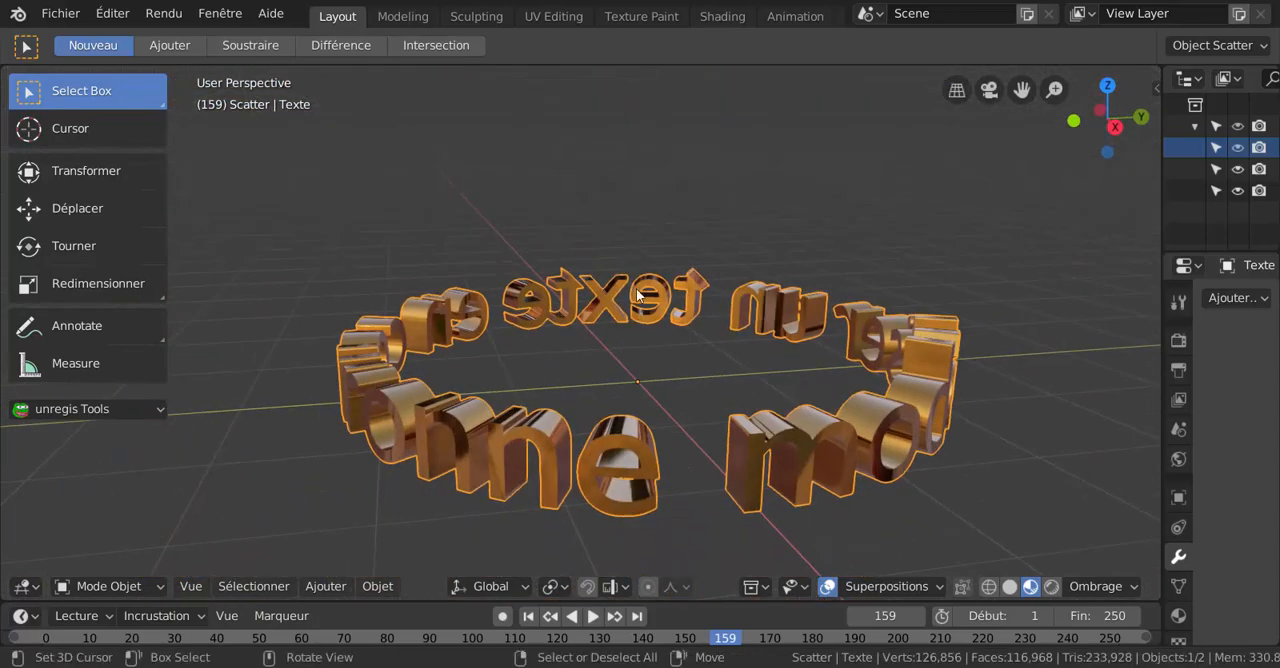
{"action": "scroll", "coordinate": [630, 300], "scroll_direction": "up", "scroll_amount": 4}
{"action": "scroll", "coordinate": [682, 343], "scroll_direction": "down", "scroll_amount": 4}
{"action": "middle_click_drag", "start_coordinate": [682, 343], "coordinate": [605, 338]}
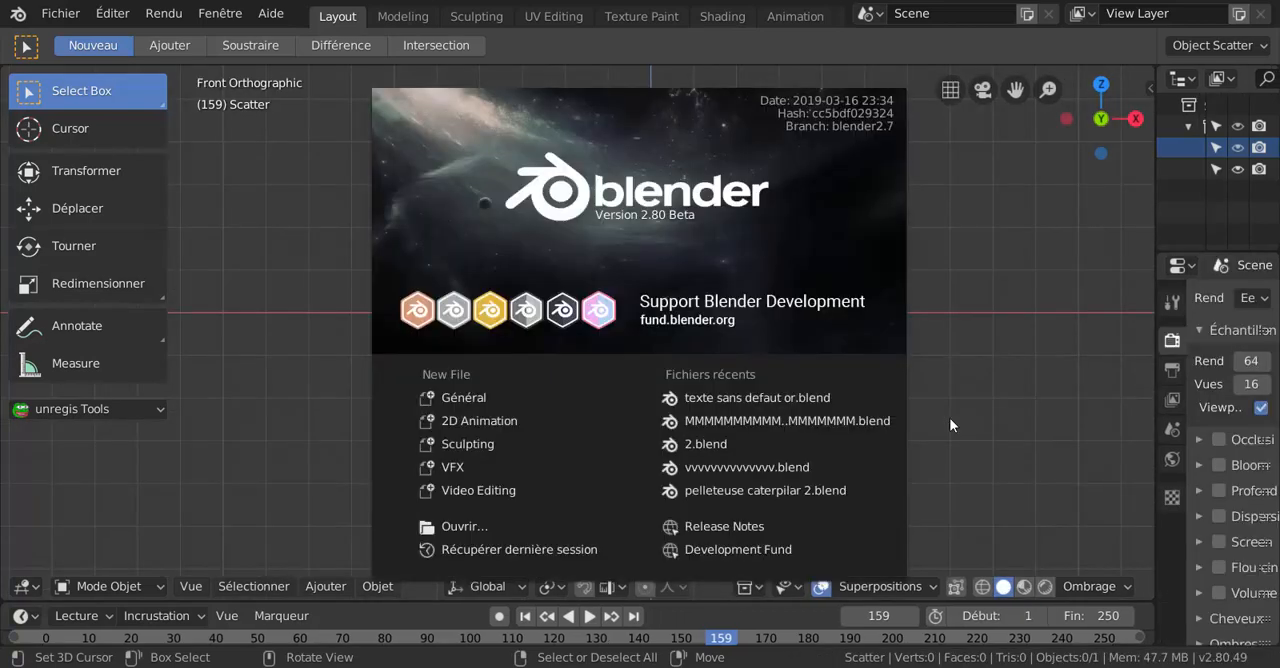
Dismiss the splash screen and widen the outliner and properties area so its names are readable
{"action": "left_click", "coordinate": [243, 191]}
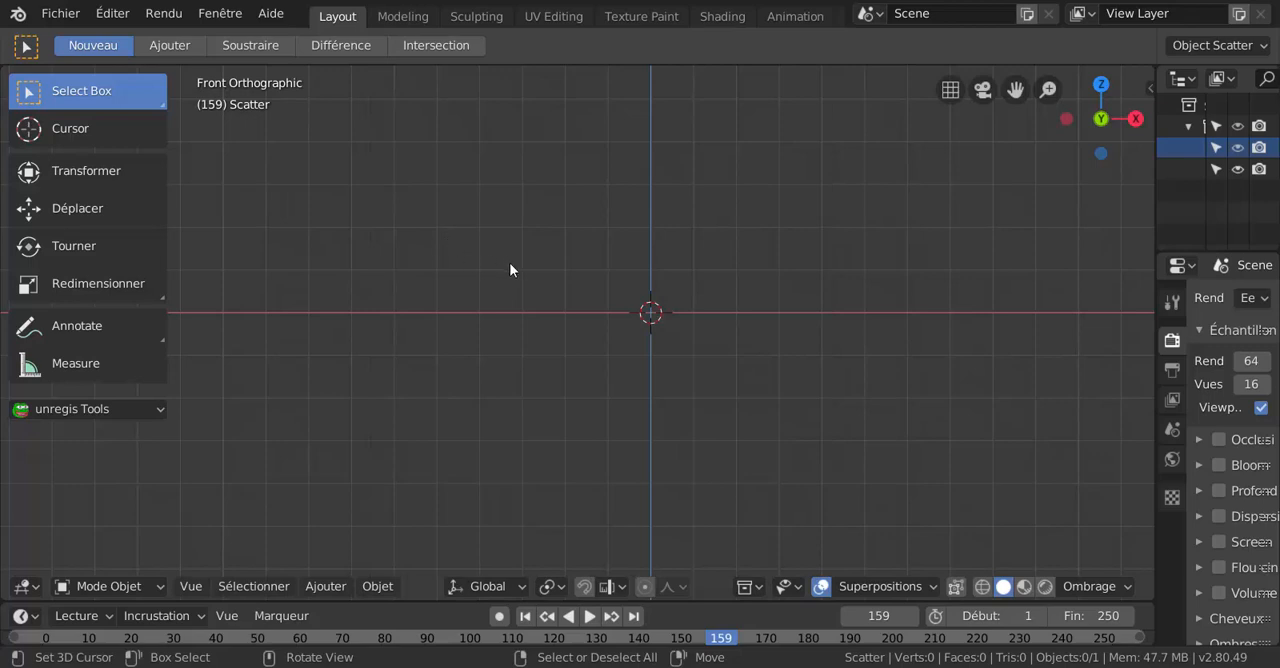
{"action": "middle_click_drag", "start_coordinate": [658, 277], "coordinate": [583, 289], "text": "shift"}
{"action": "scroll", "coordinate": [564, 312], "scroll_direction": "up", "scroll_amount": 1}
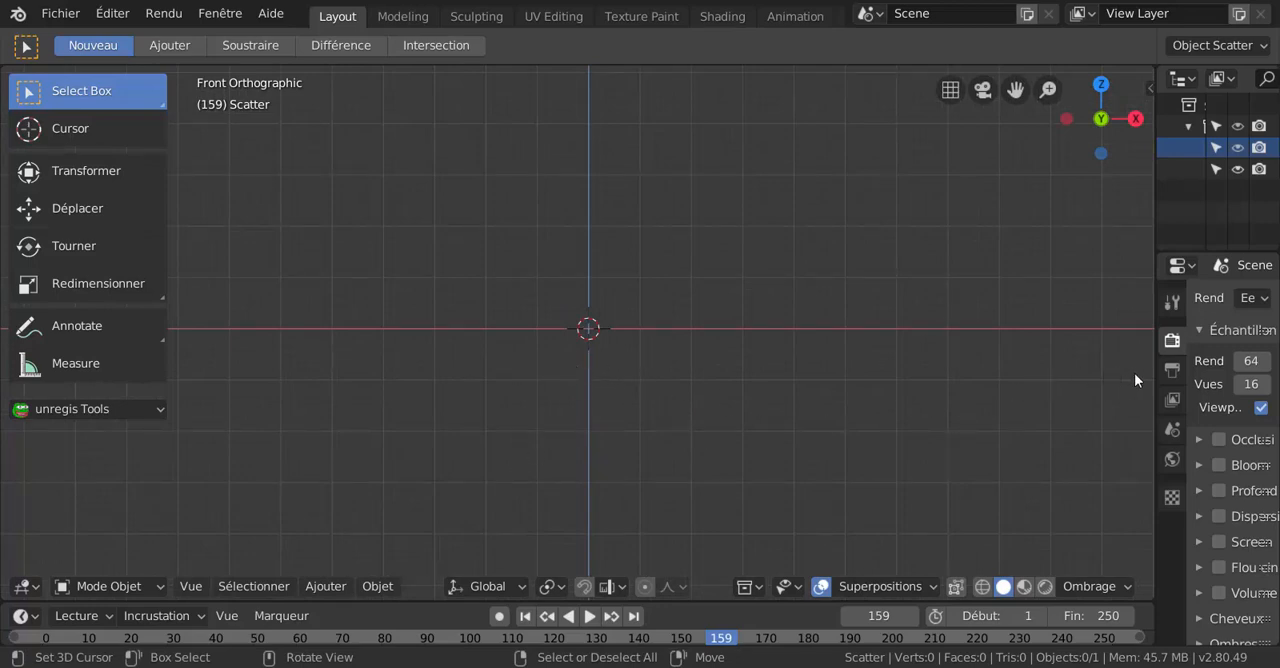
{"action": "left_click_drag", "start_coordinate": [1152, 372], "coordinate": [1040, 400]}
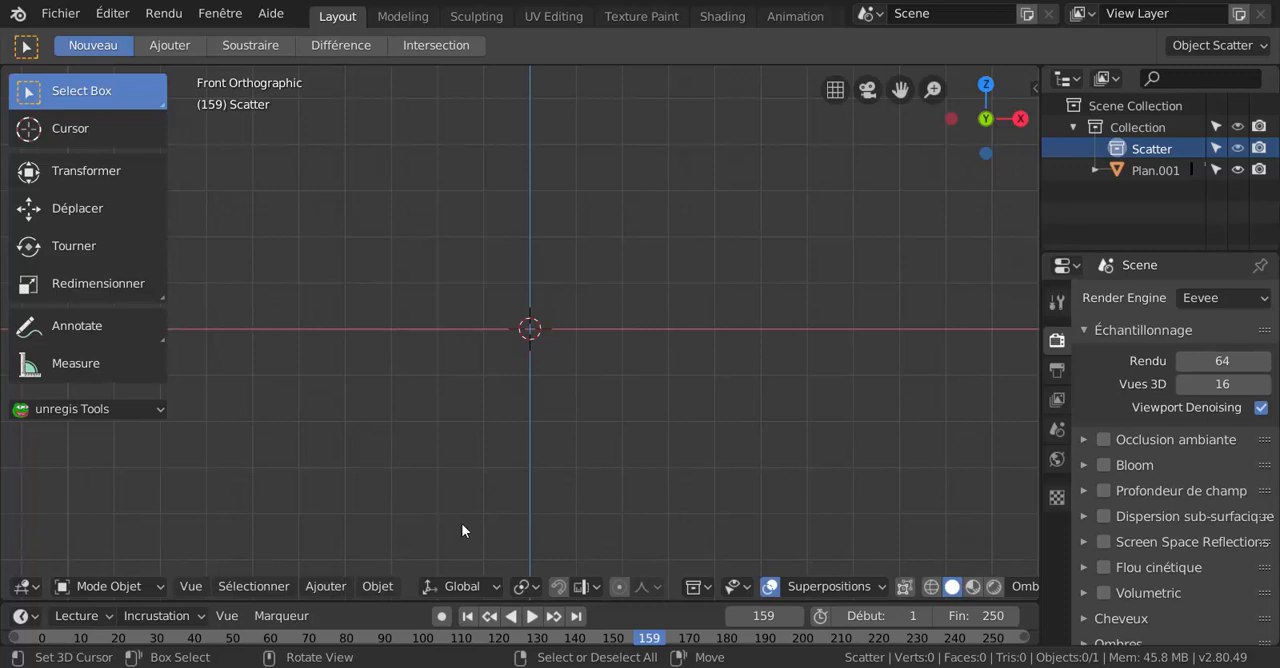
Add a text object at the 3D cursor in the Scatter collection
{"action": "left_click", "coordinate": [325, 586]}
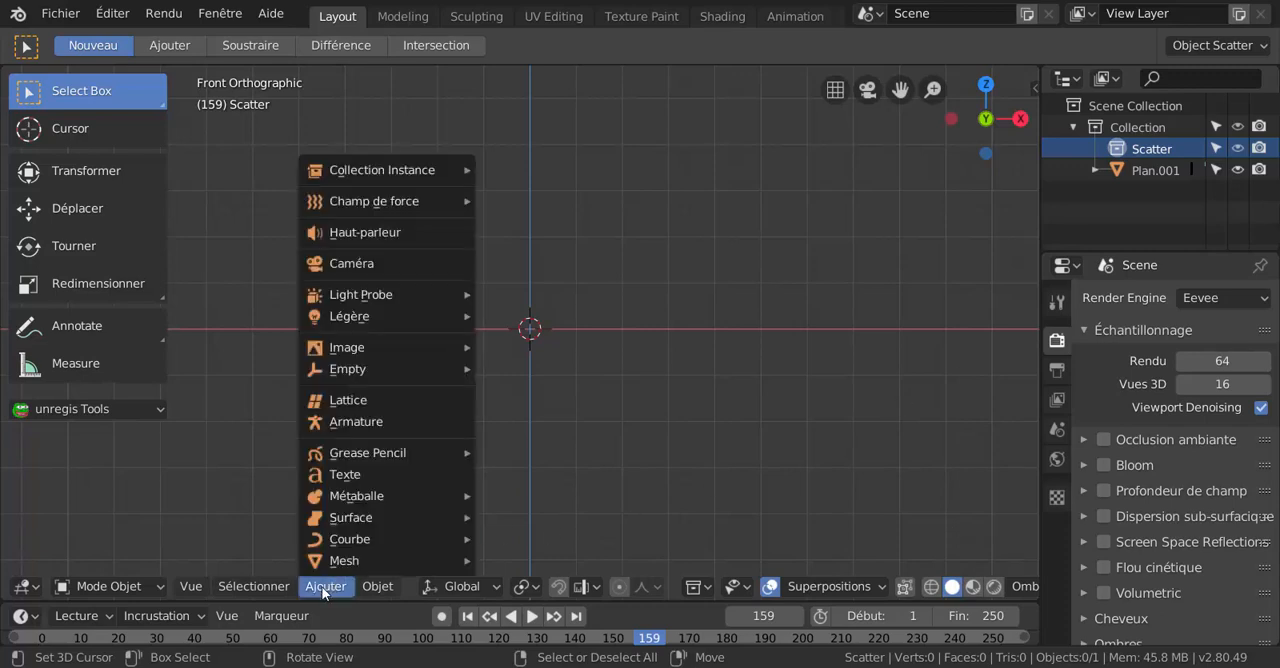
{"action": "mouse_move", "coordinate": [330, 563]}
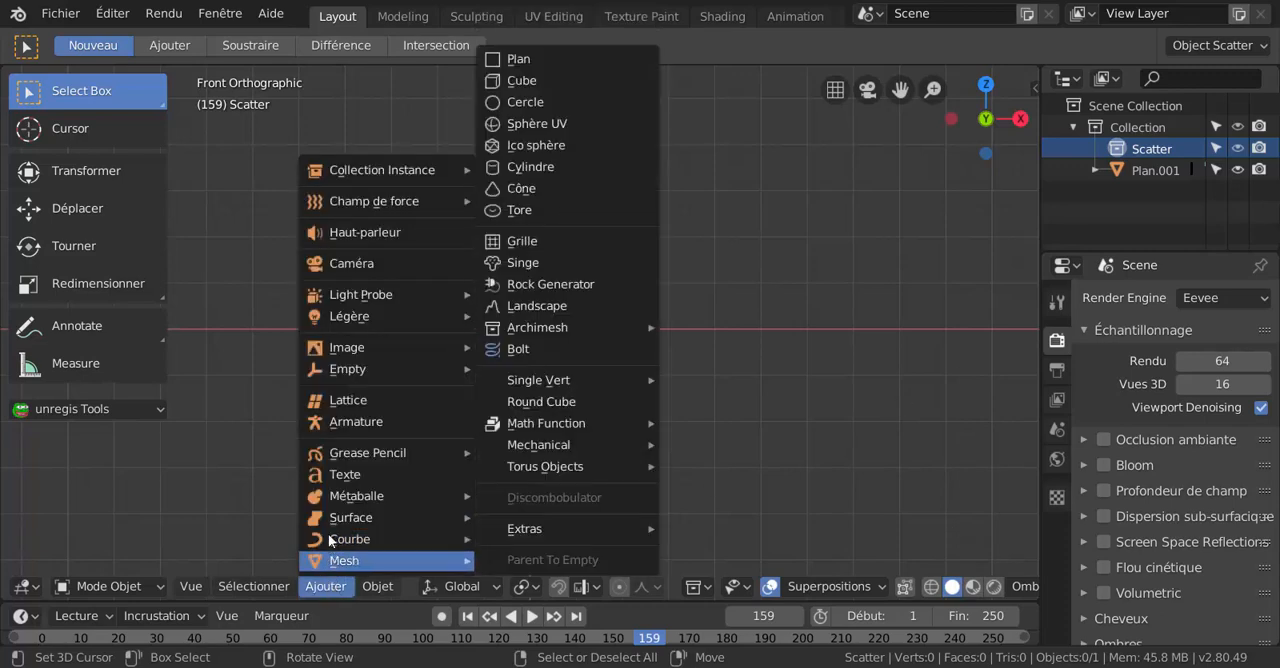
{"action": "left_click", "coordinate": [340, 474]}
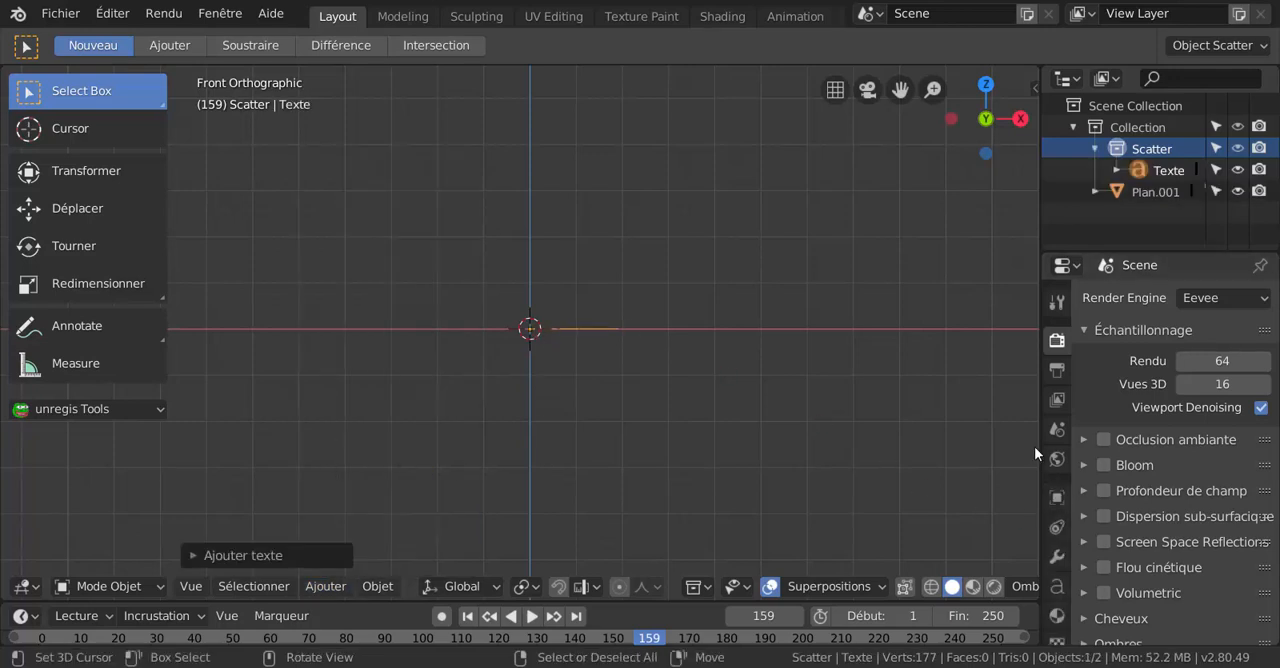
Widen the properties area further and set the text object's fill mode to Les deux
{"action": "left_click_drag", "start_coordinate": [1040, 444], "coordinate": [931, 446]}
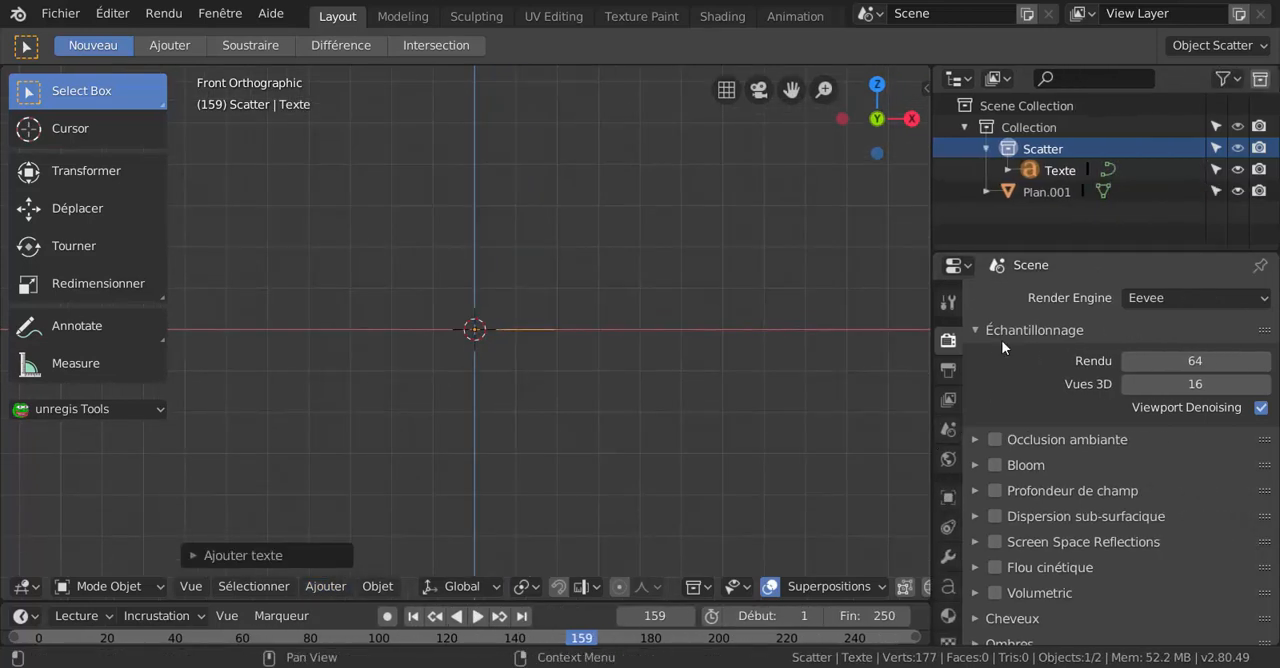
{"action": "left_click", "coordinate": [949, 589]}
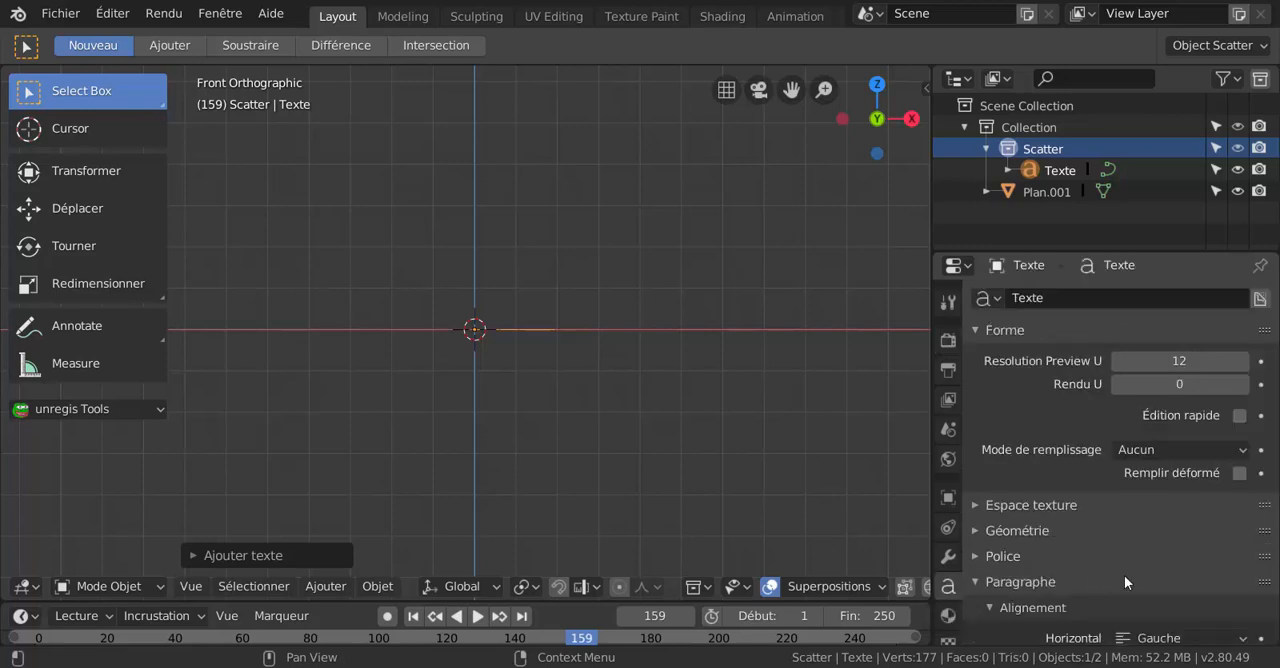
{"action": "scroll", "coordinate": [1124, 579], "scroll_direction": "down", "scroll_amount": 7}
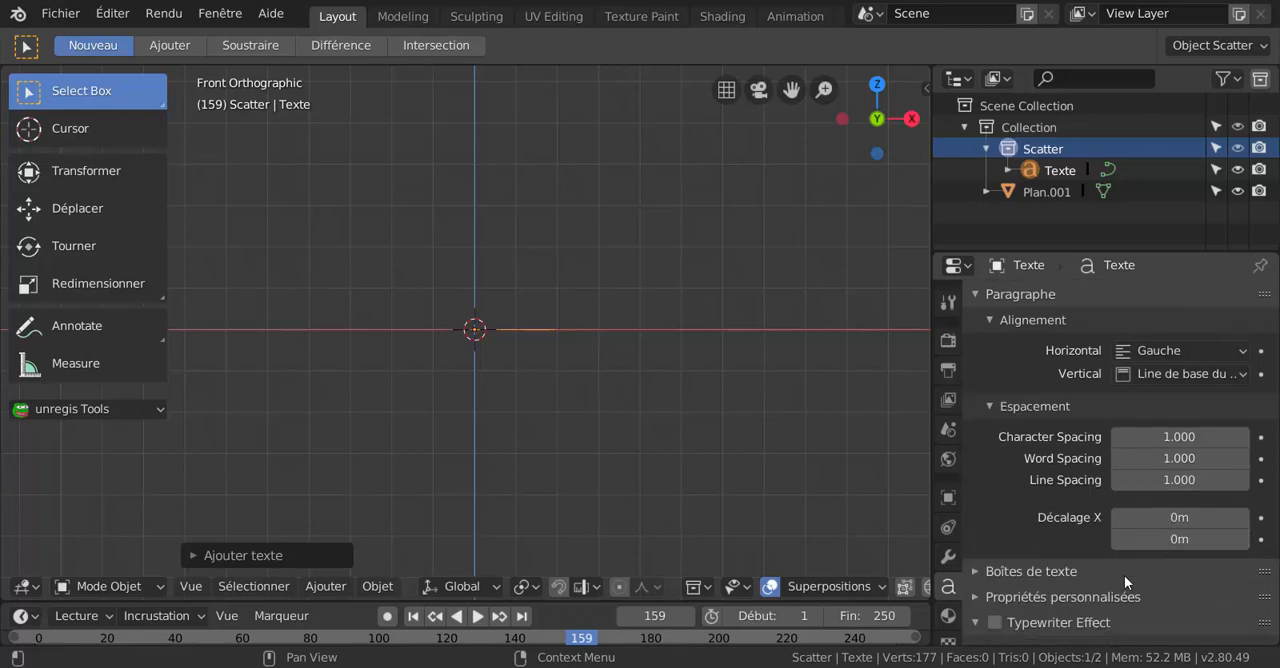
{"action": "scroll", "coordinate": [1123, 568], "scroll_direction": "up", "scroll_amount": 6}
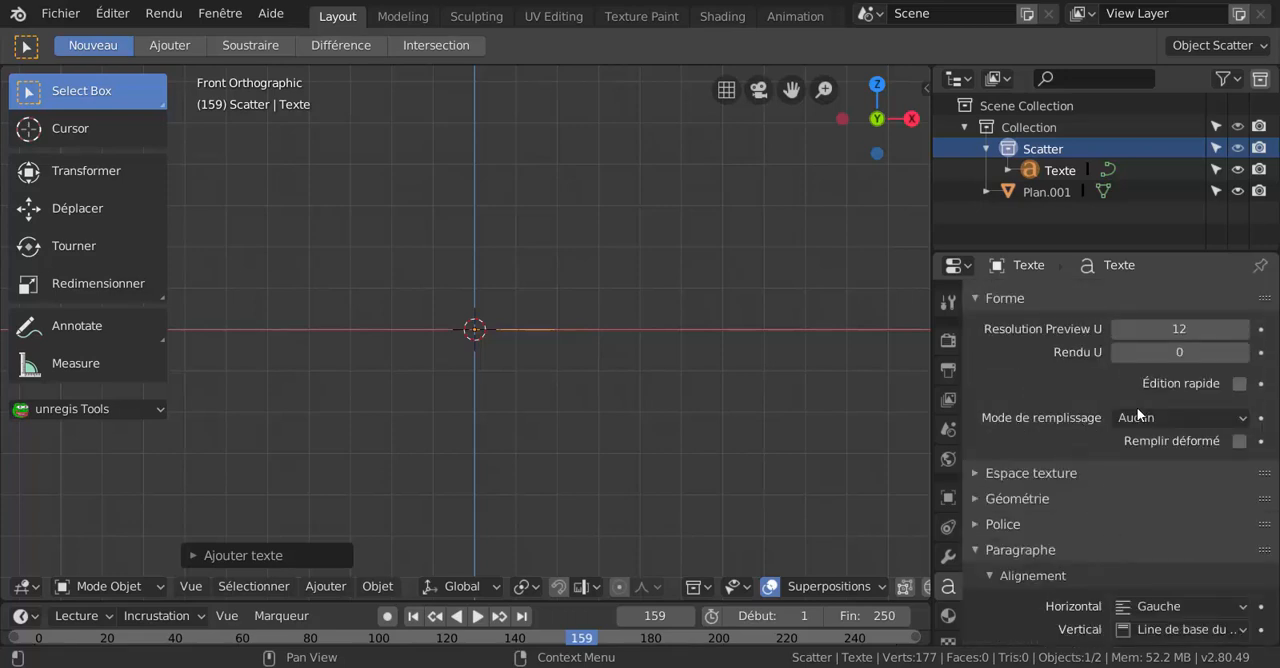
{"action": "left_click", "coordinate": [1168, 418]}
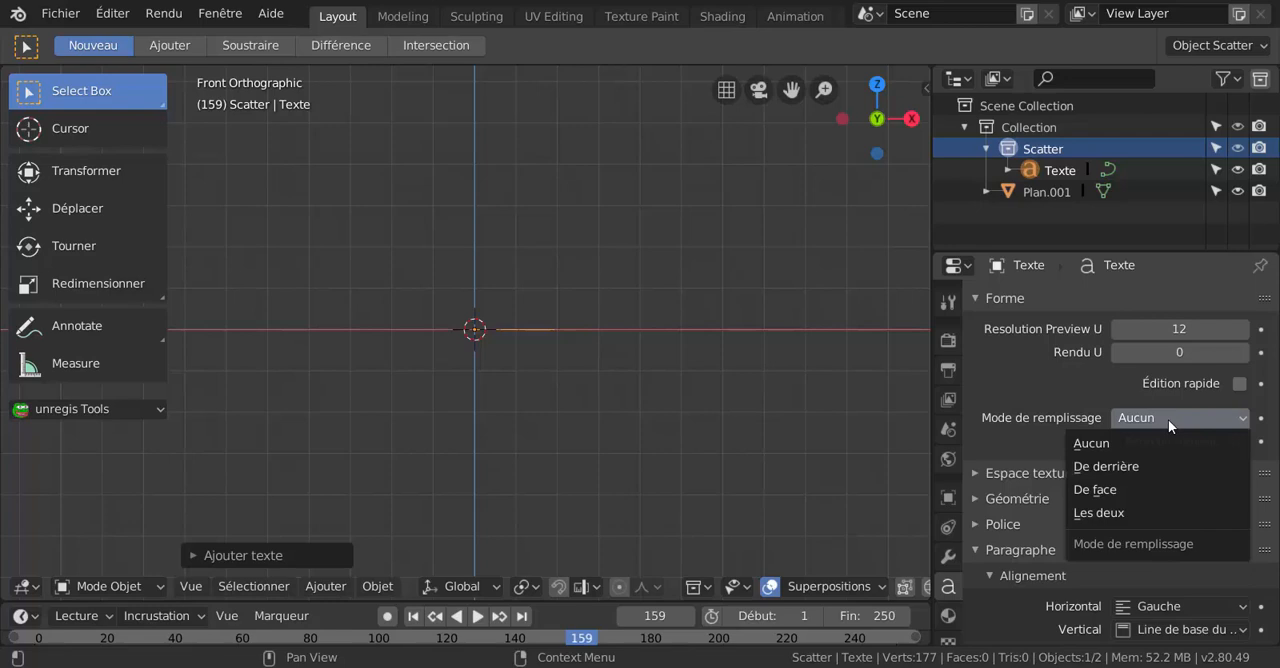
{"action": "left_click", "coordinate": [1150, 512]}
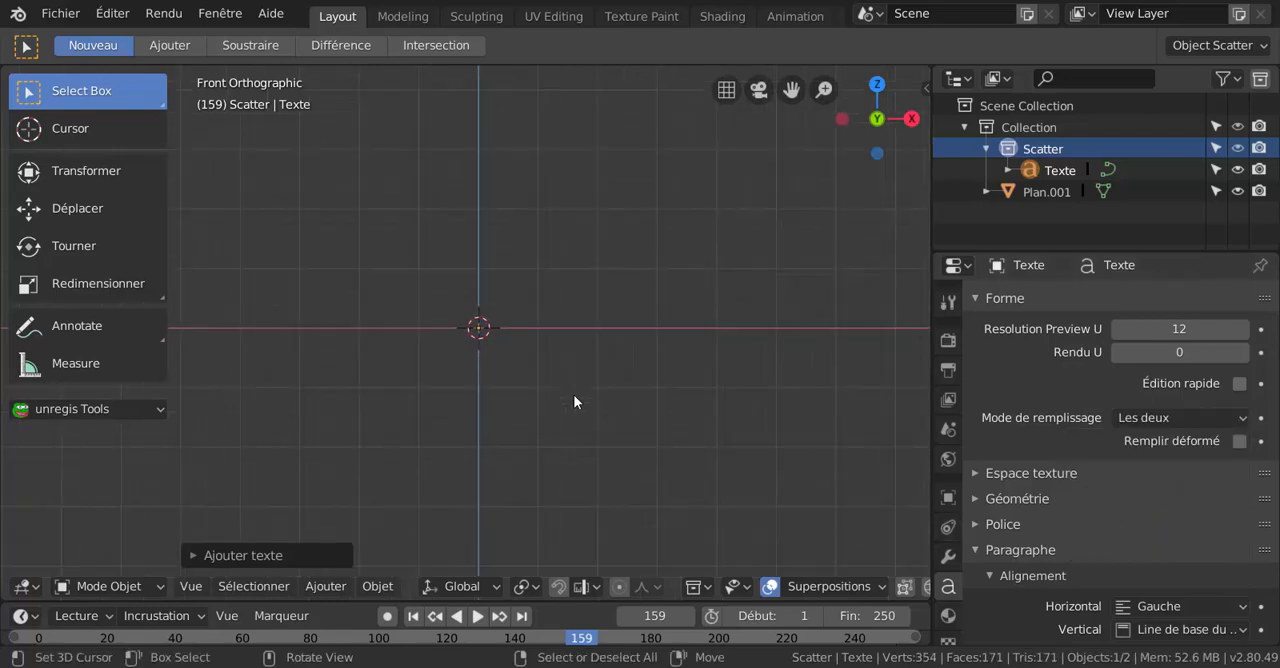
Extrude the text object's geometry to a depth of 0.13 m
{"action": "scroll", "coordinate": [573, 395], "scroll_direction": "down", "scroll_amount": 4}
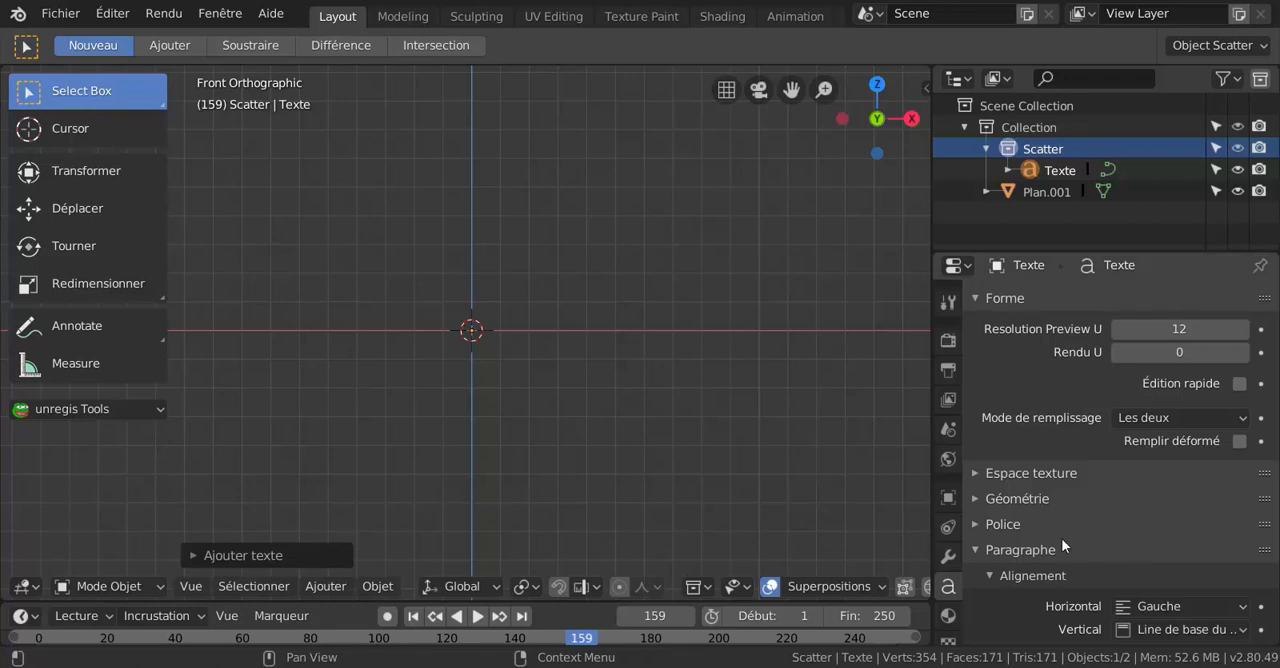
{"action": "left_click", "coordinate": [1039, 500]}
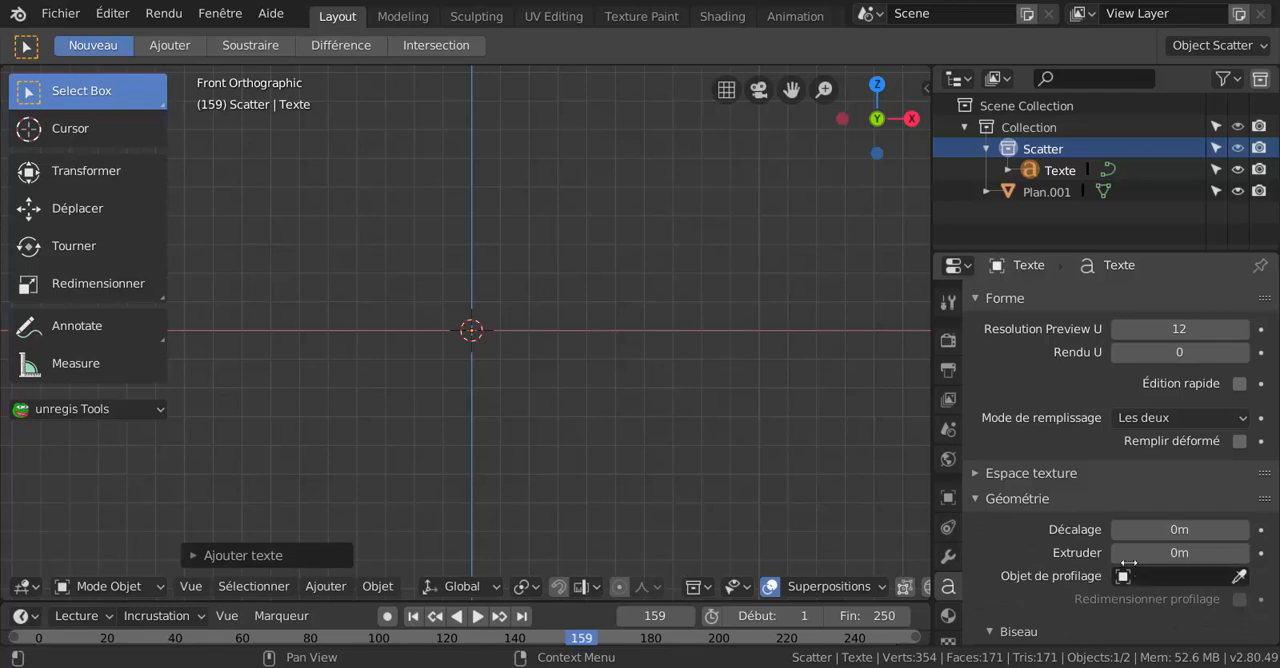
{"action": "left_click_drag", "start_coordinate": [1137, 557], "coordinate": [1200, 557]}
{"action": "scroll", "coordinate": [732, 445], "scroll_direction": "up", "scroll_amount": 8}
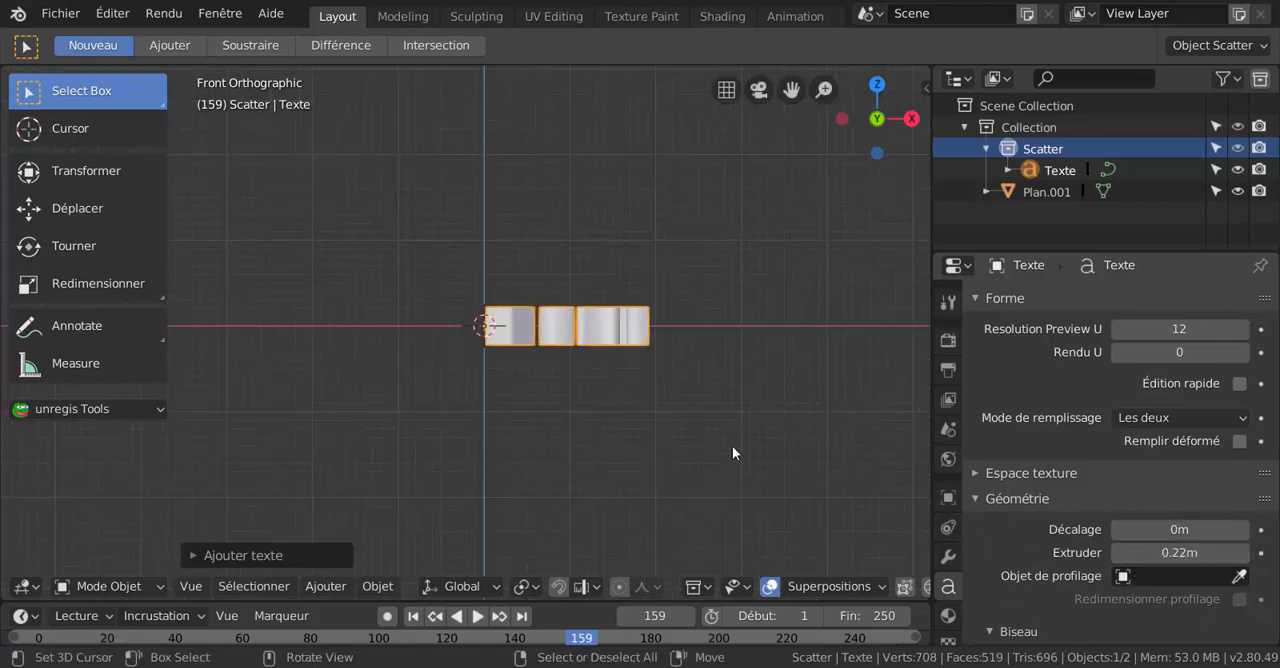
{"action": "scroll", "coordinate": [749, 445], "scroll_direction": "down", "scroll_amount": 3}
{"action": "middle_click_drag", "start_coordinate": [640, 460], "coordinate": [668, 463]}
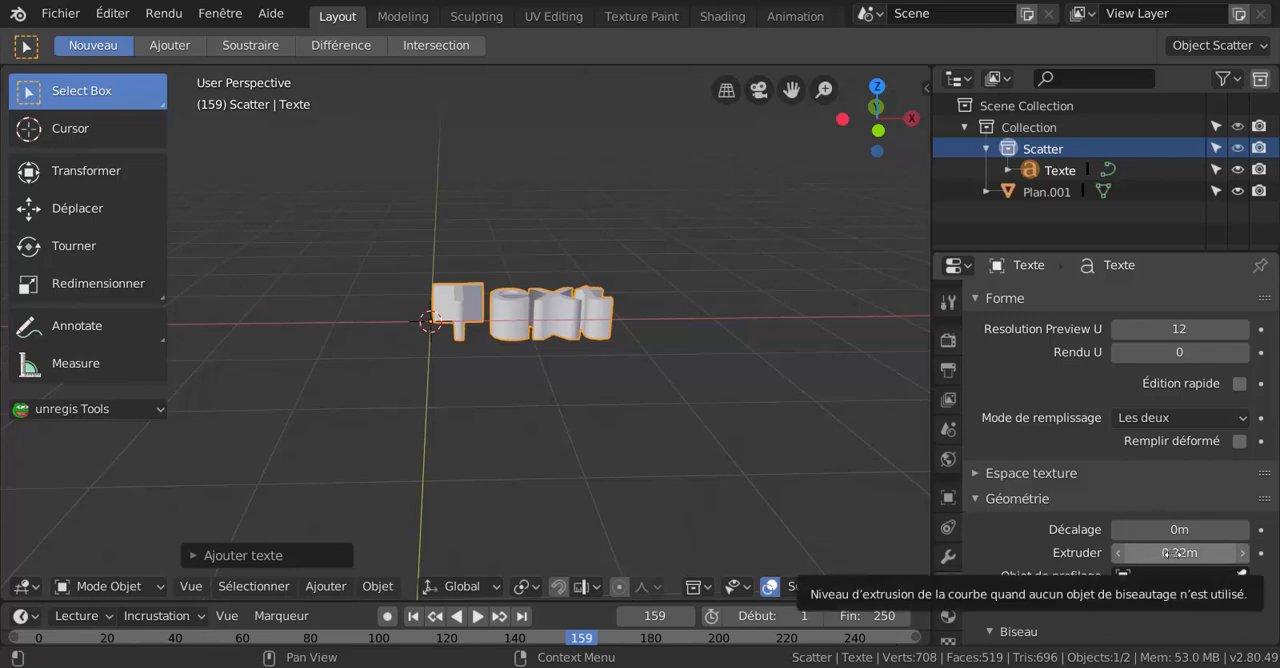
{"action": "left_click_drag", "start_coordinate": [1170, 552], "coordinate": [1140, 552]}
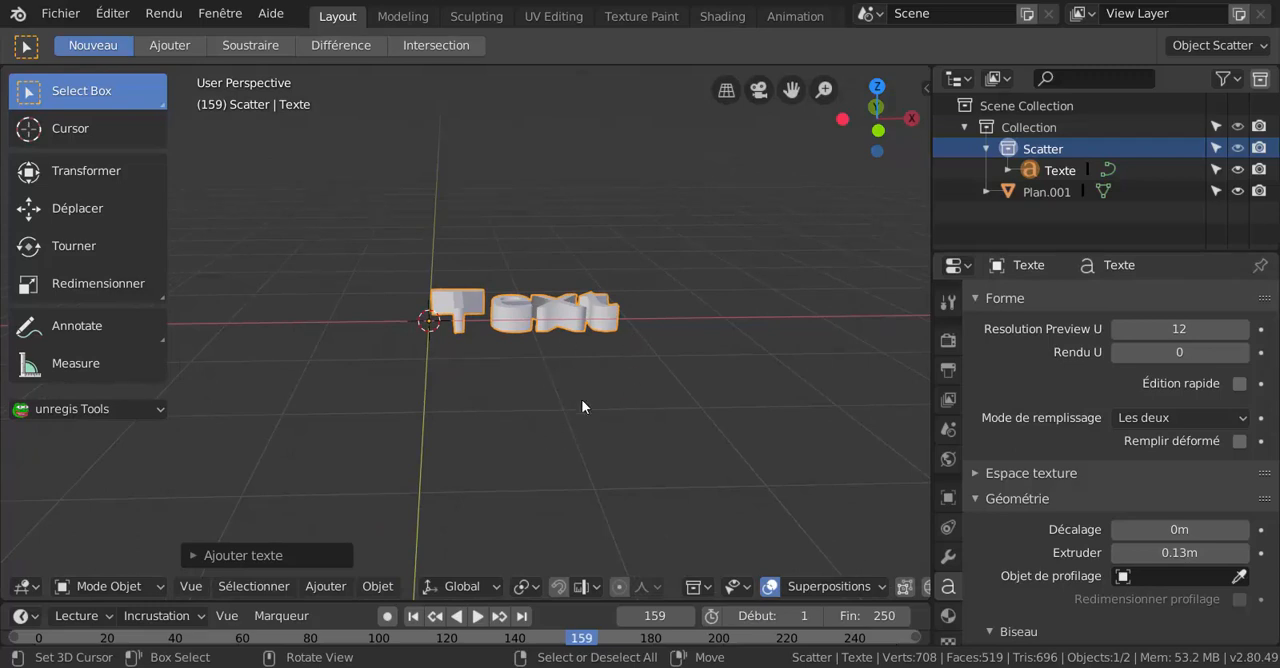
Rotate the text object 90° about the global X axis so that it stands upright
{"action": "middle_click_drag", "start_coordinate": [583, 400], "coordinate": [555, 452]}
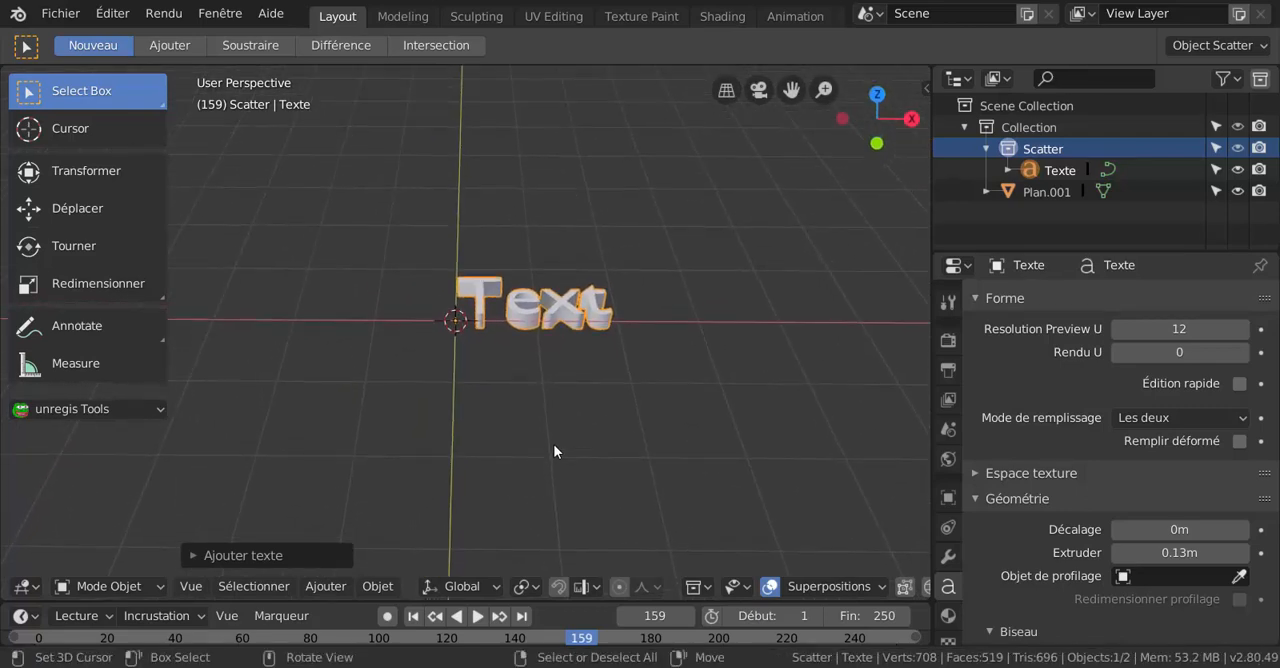
{"action": "key", "text": "r"}
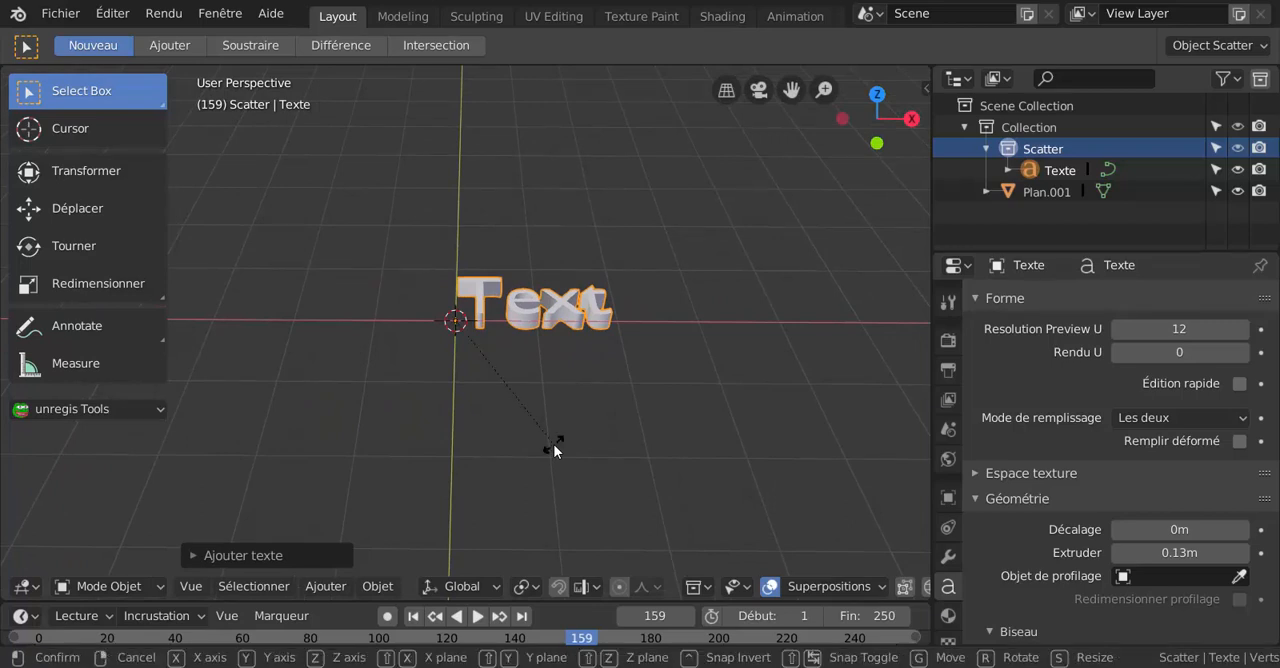
{"action": "key", "text": "x"}
{"action": "key", "text": "9"}
{"action": "key", "text": "0"}
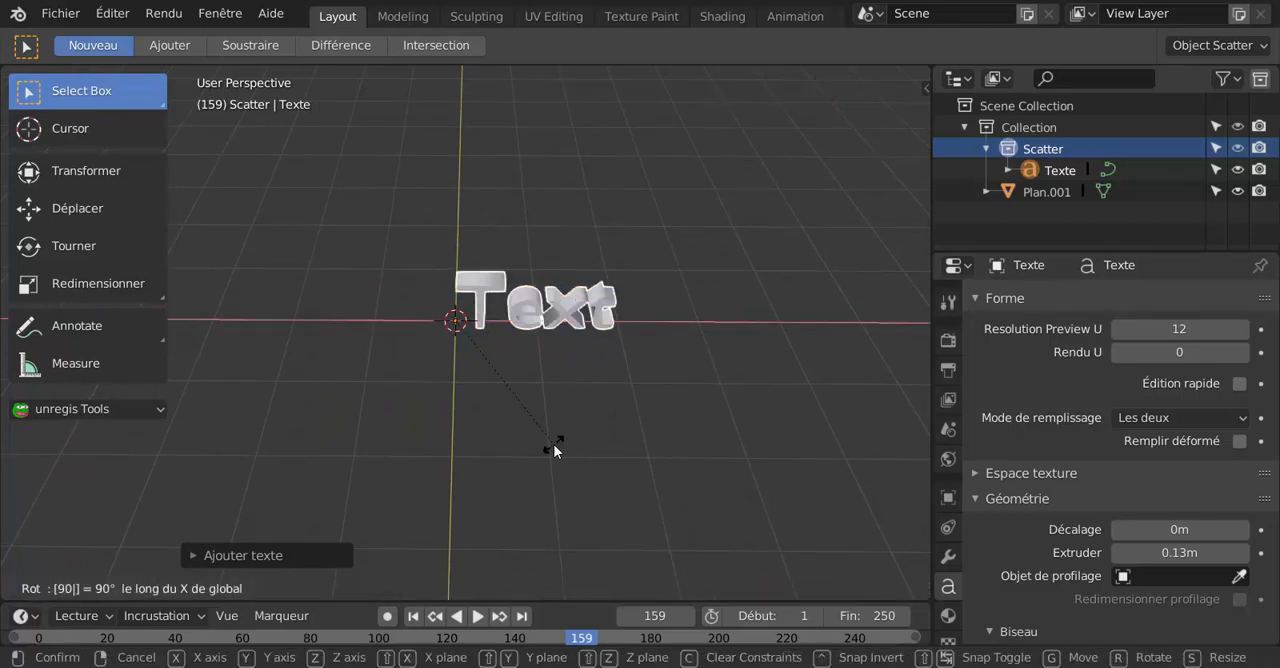
{"action": "key", "text": "Return"}
Enter Edit Mode on the text object and delete its default word
{"action": "middle_click_drag", "start_coordinate": [559, 437], "coordinate": [567, 483]}
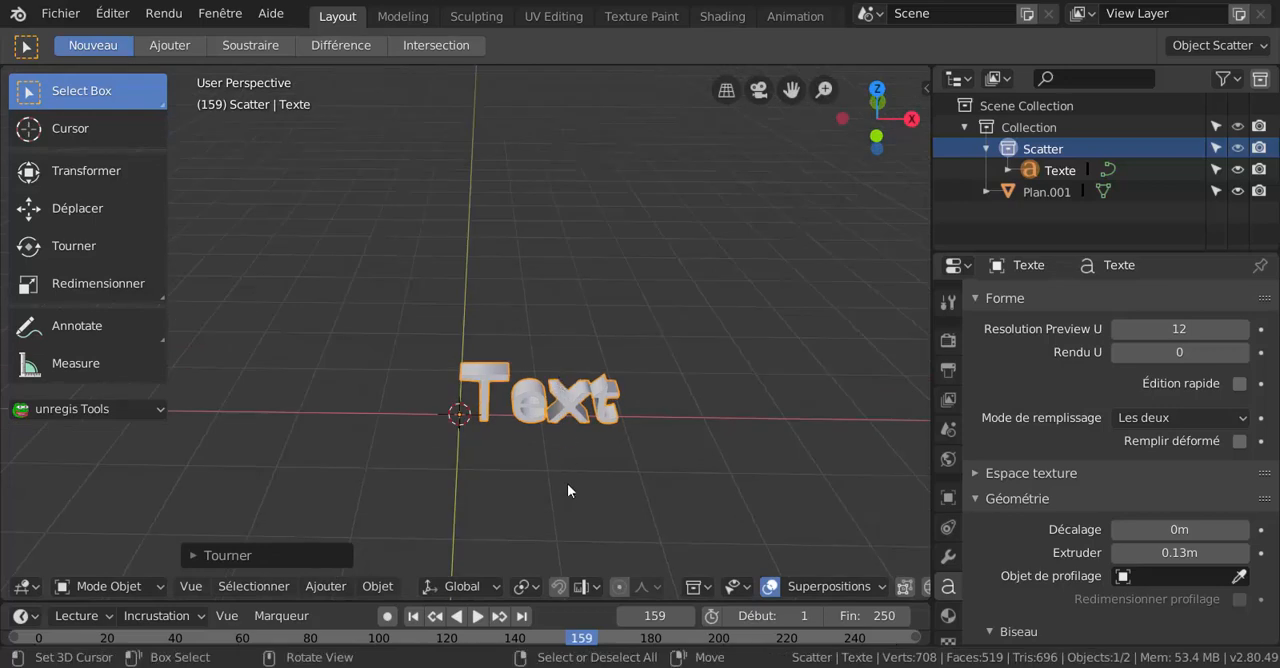
{"action": "key", "text": "ctrl+Tab"}
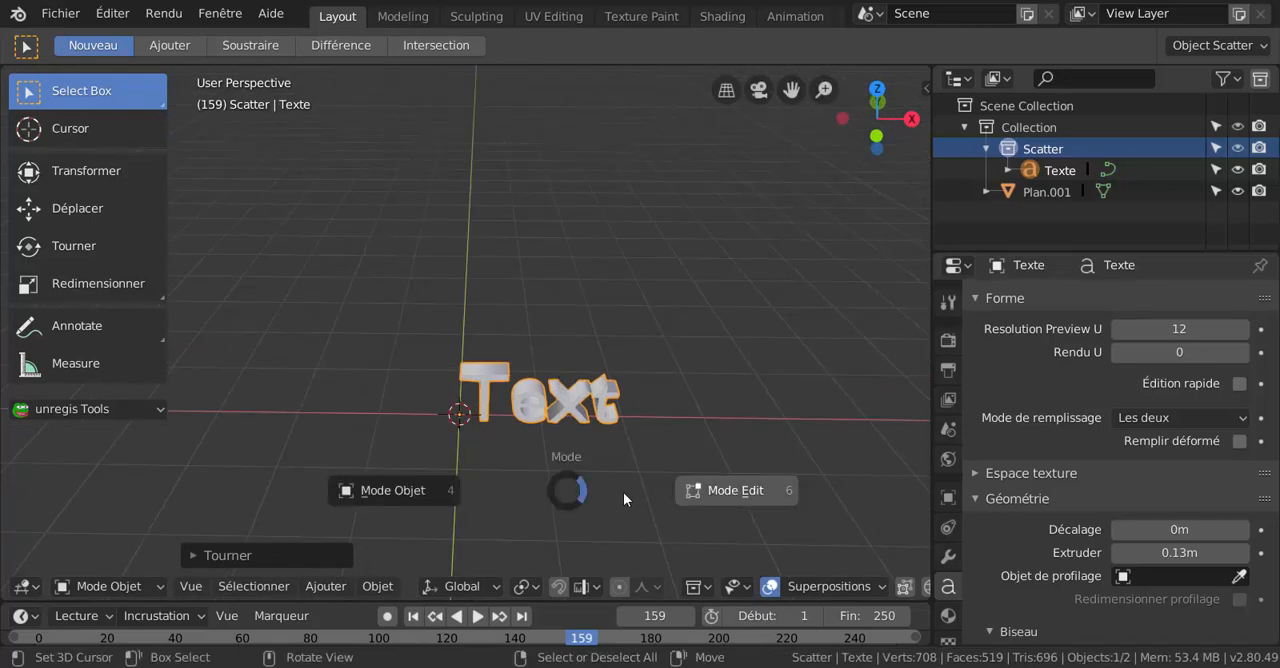
{"action": "left_click", "coordinate": [748, 493]}
{"action": "key", "text": "BackSpace"}
{"action": "key", "text": "BackSpace"}
{"action": "key", "text": "BackSpace"}
{"action": "key", "text": "BackSpace"}
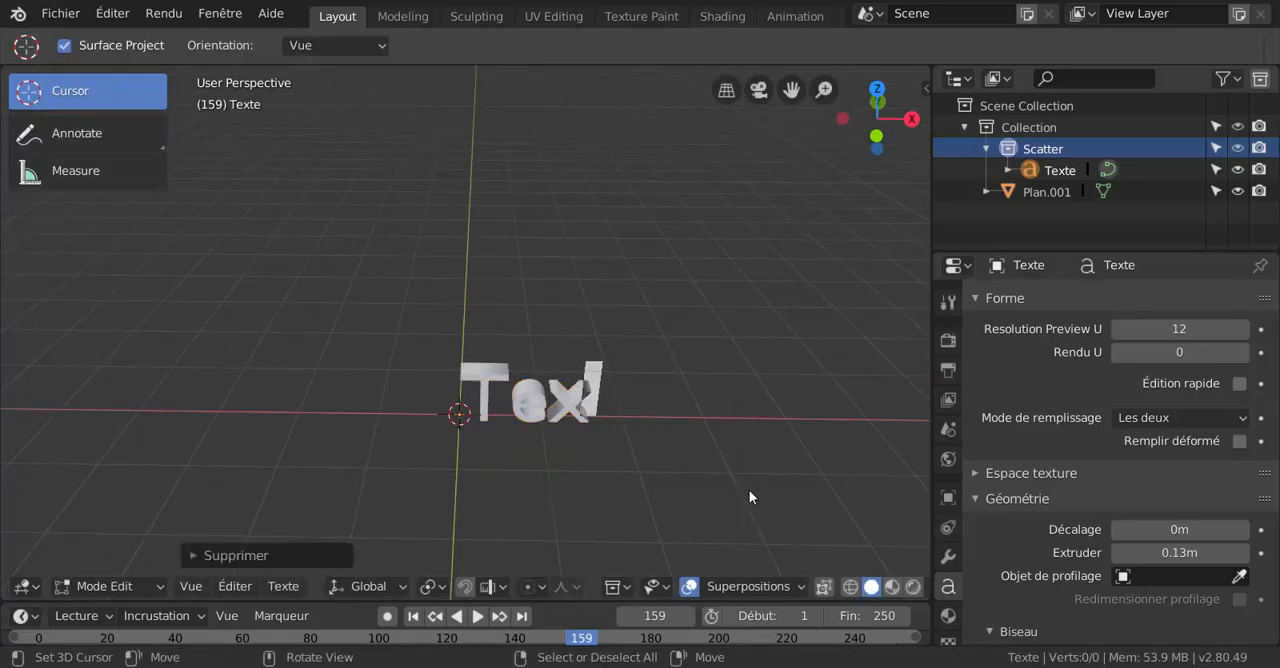
Enter "modéliser un texte en couronne" as the new wording of the text object
{"action": "middle_click_drag", "start_coordinate": [741, 486], "coordinate": [433, 469]}
{"action": "type", "text": "mol"}
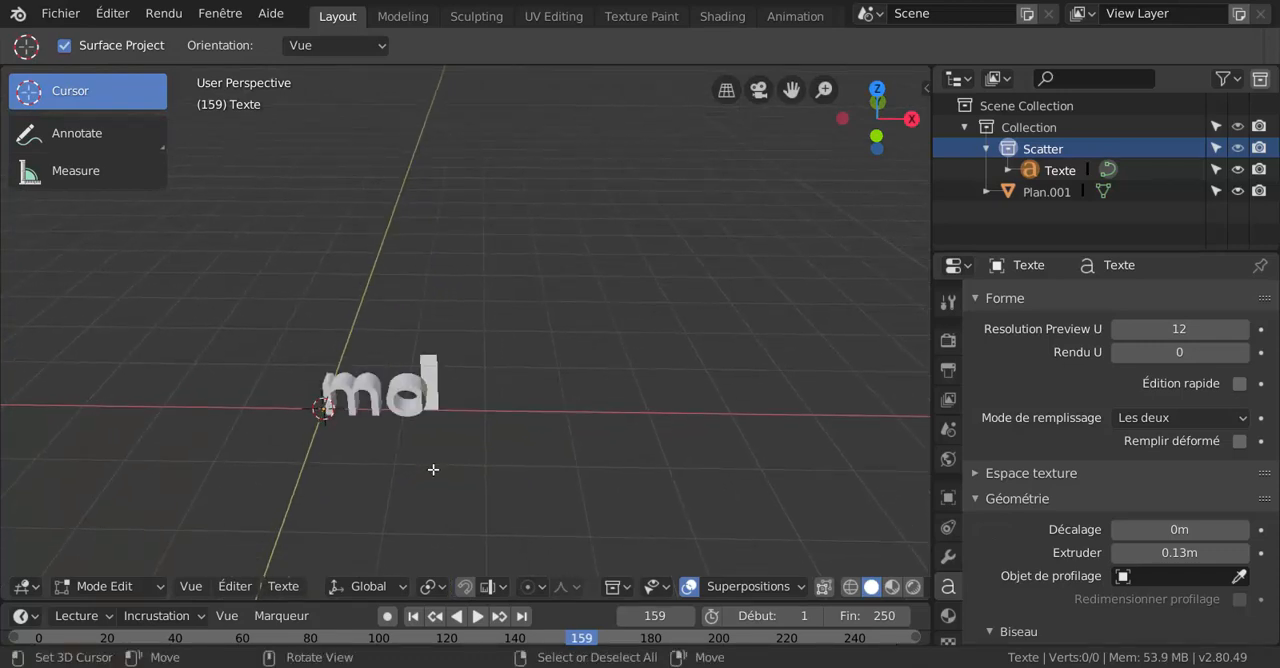
{"action": "key", "text": "BackSpace"}
{"action": "type", "text": "déliser"}
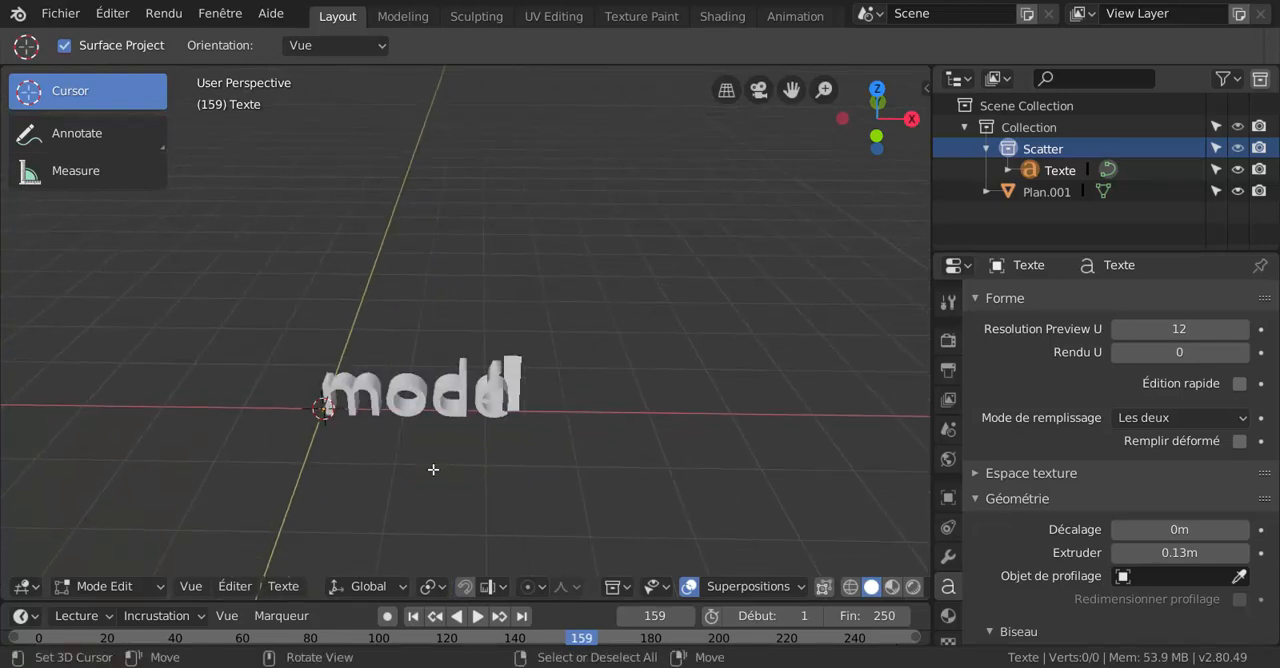
{"action": "type", "text": " u"}
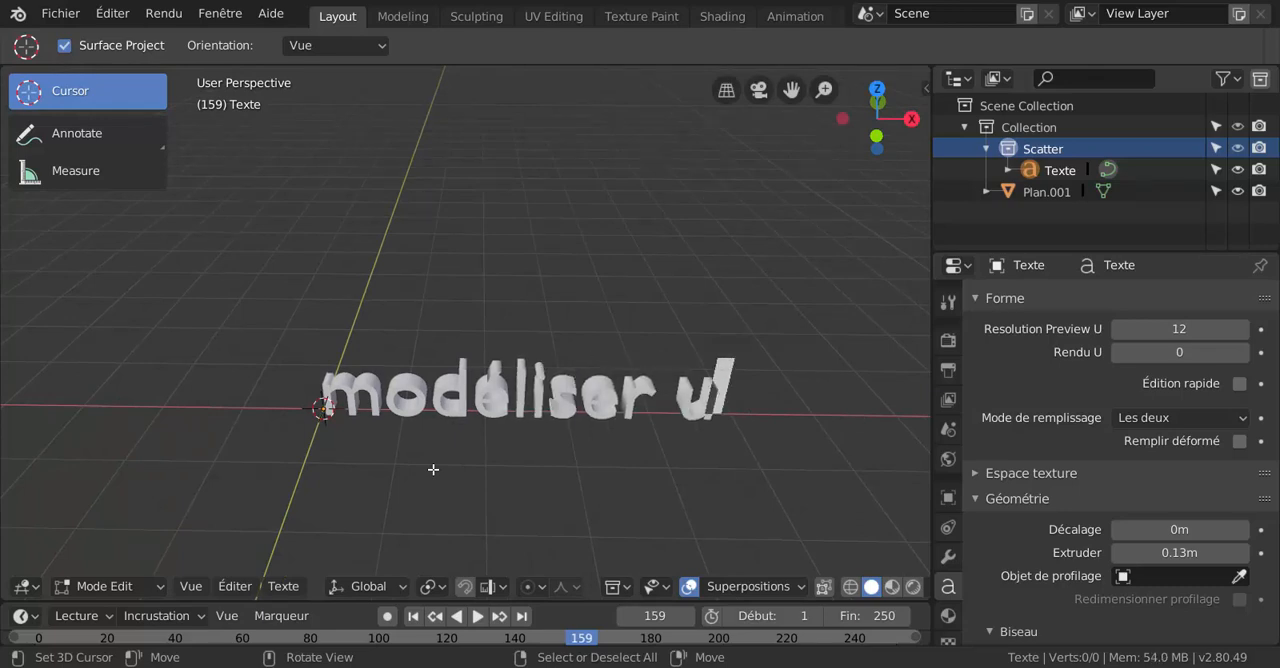
{"action": "type", "text": "n text"}
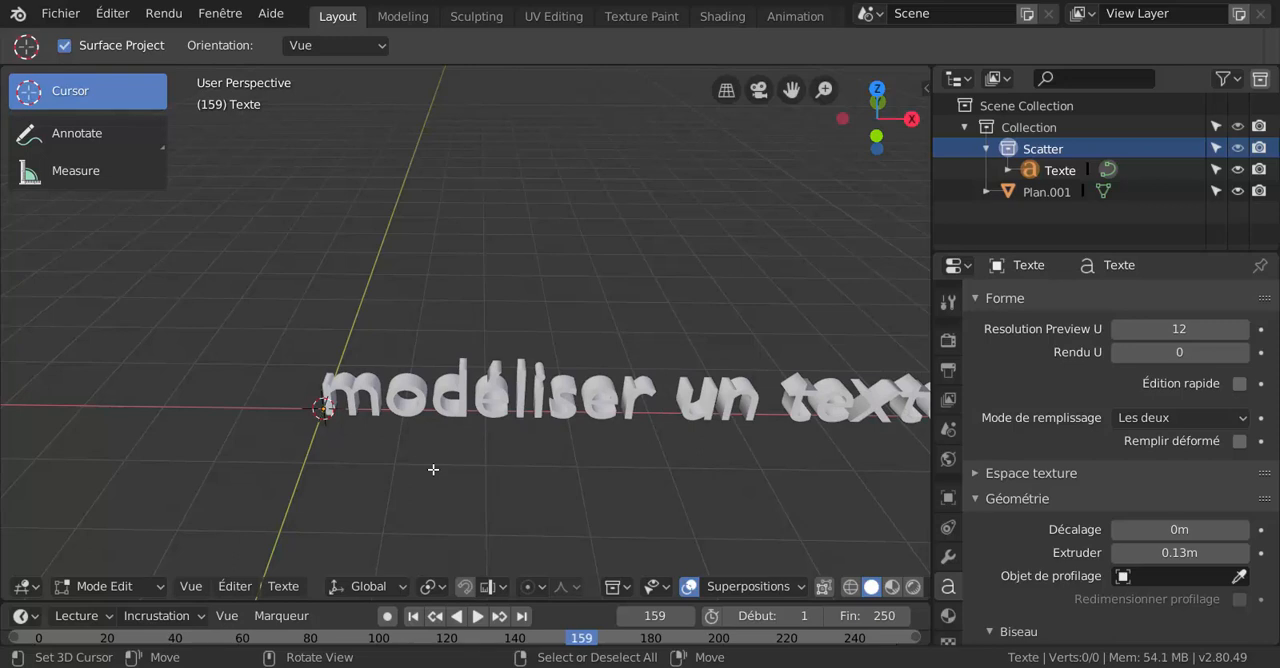
{"action": "type", "text": "e en"}
{"action": "scroll", "coordinate": [433, 469], "scroll_direction": "down", "scroll_amount": 4}
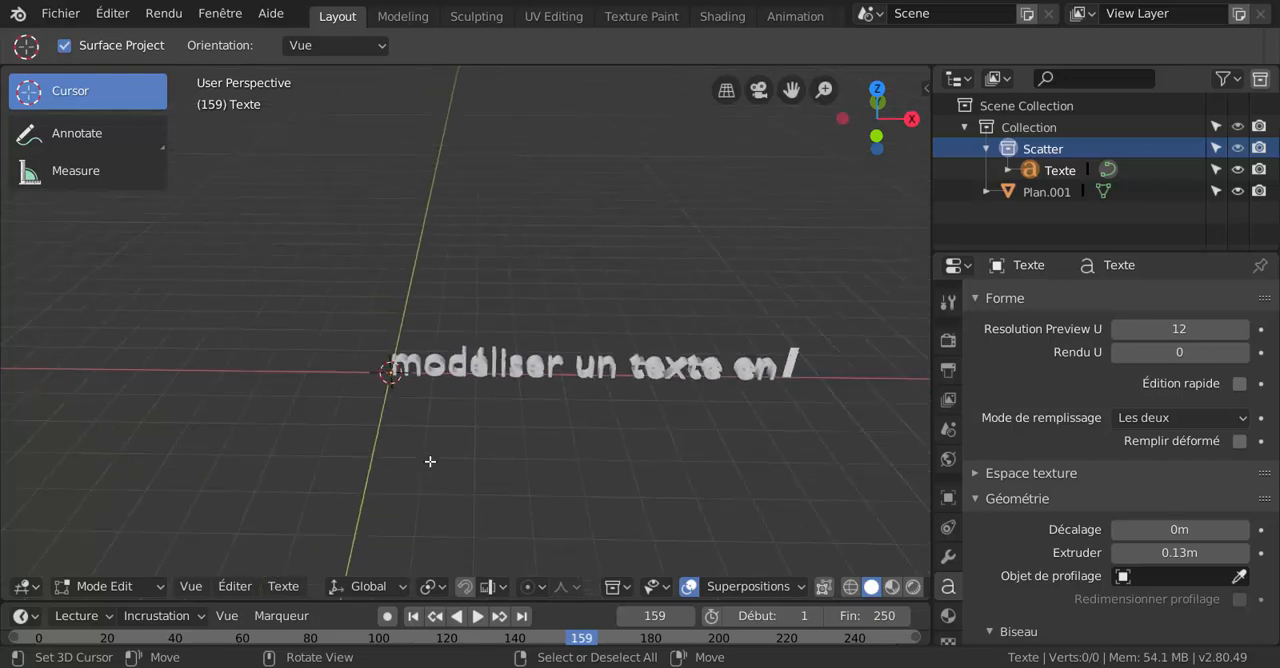
{"action": "type", "text": "cour"}
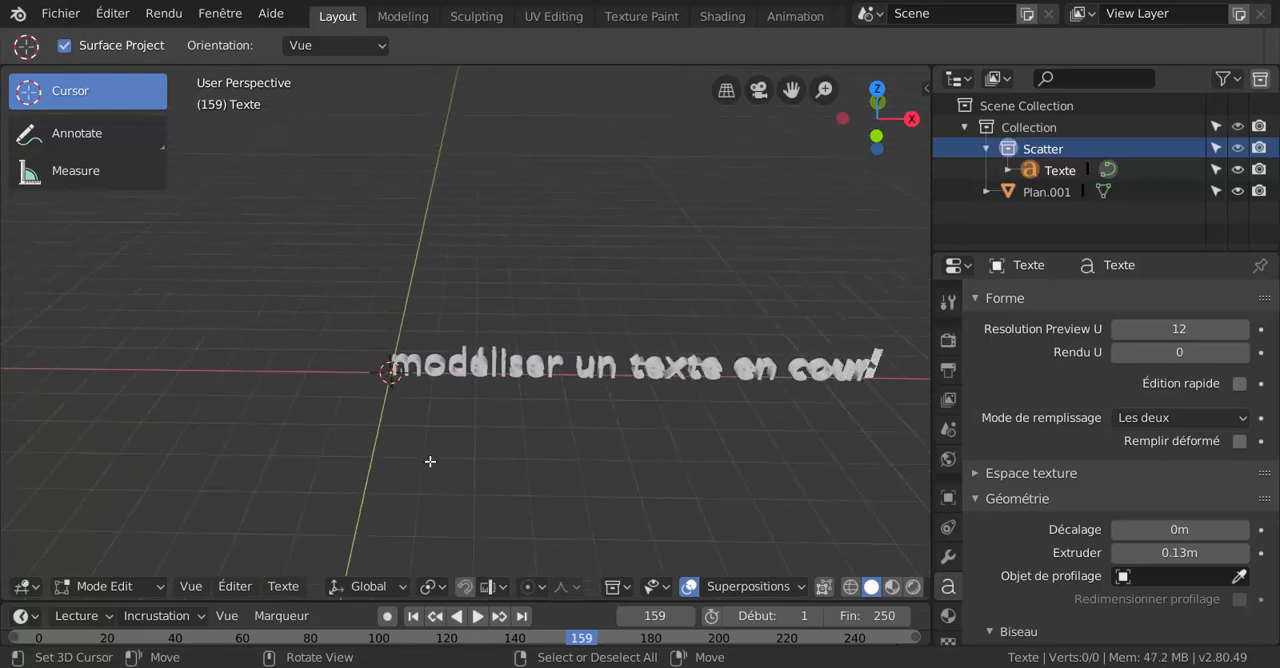
{"action": "type", "text": "onn"}
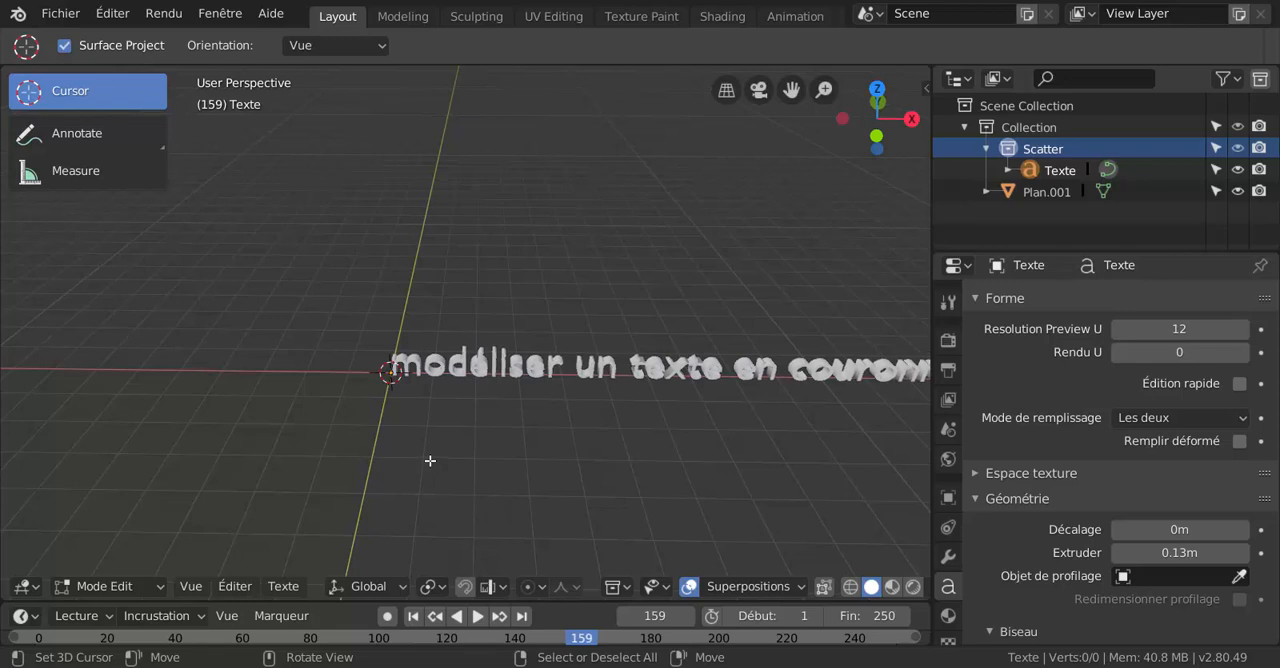
{"action": "middle_click_drag", "start_coordinate": [297, 420], "coordinate": [638, 450]}
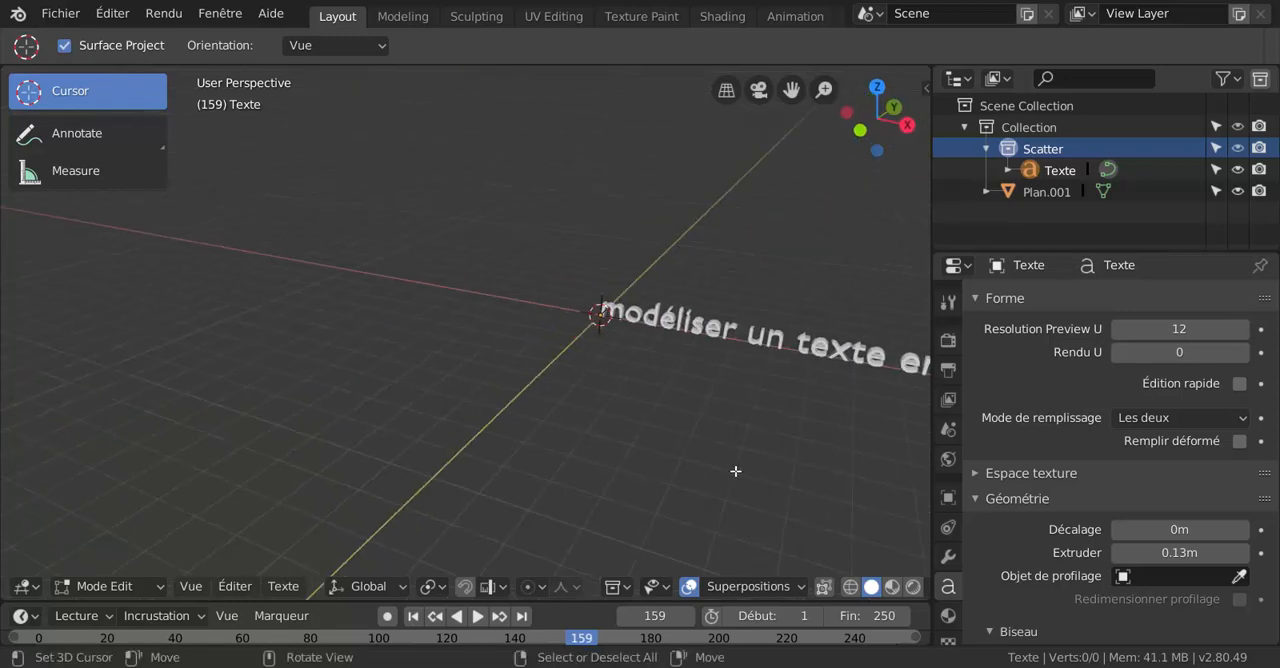
{"action": "middle_click_drag", "start_coordinate": [735, 471], "coordinate": [346, 374]}
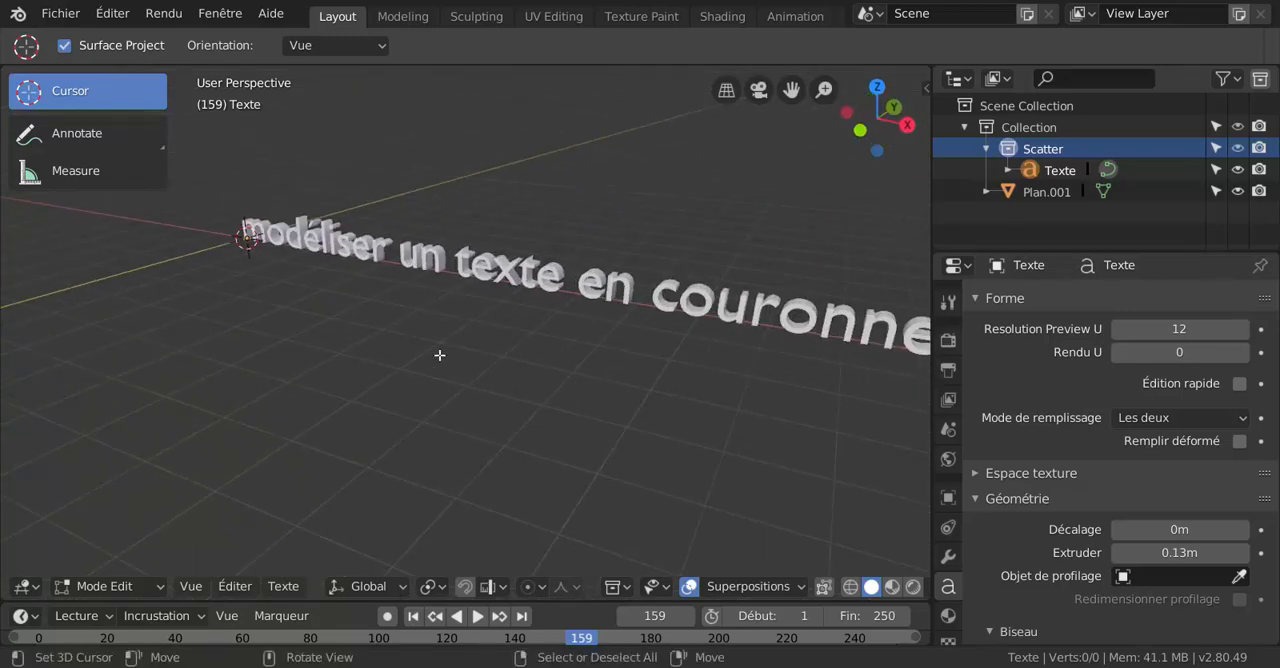
{"action": "middle_click_drag", "start_coordinate": [439, 355], "coordinate": [491, 400]}
{"action": "scroll", "coordinate": [491, 400], "scroll_direction": "up", "scroll_amount": 2}
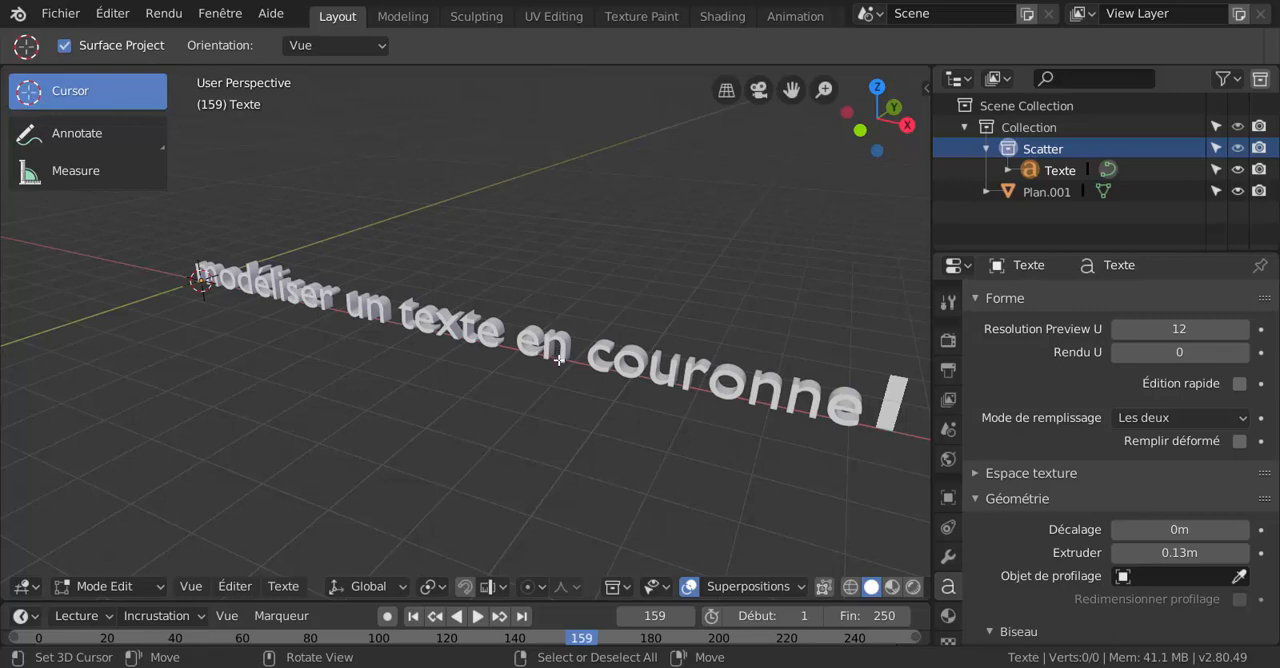
Finish editing the wording and return the text object to Object Mode
{"action": "key", "text": "ctrl+Tab"}
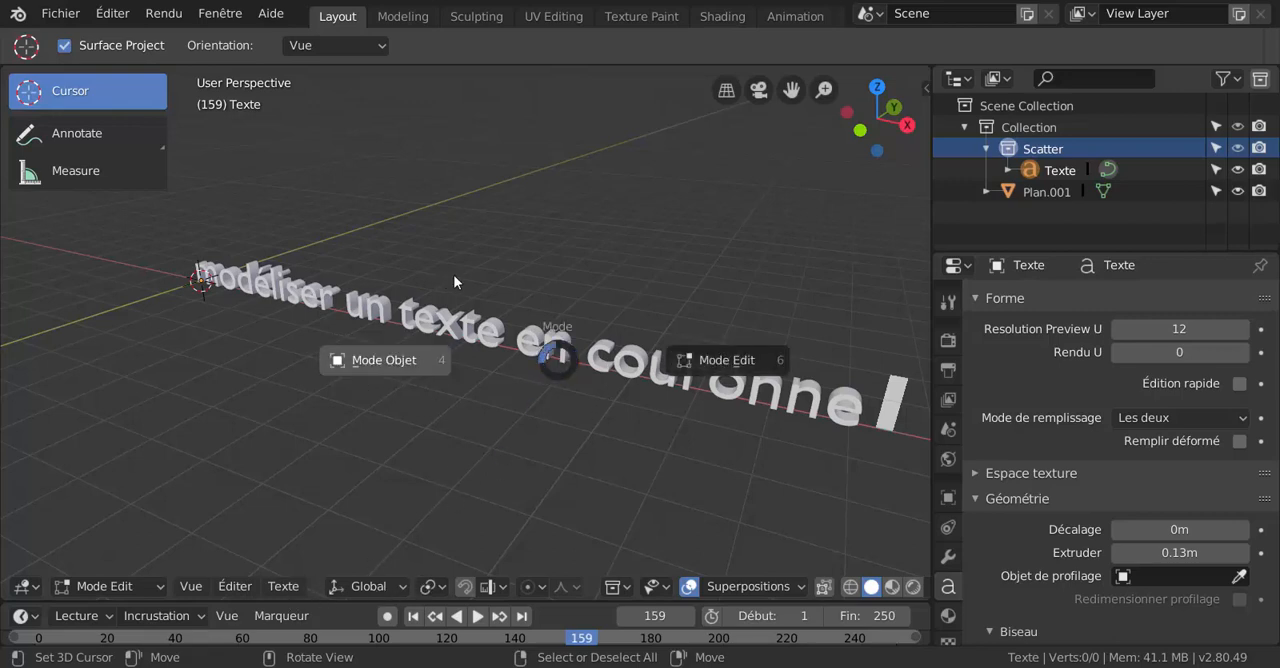
{"action": "key", "text": "Escape"}
{"action": "left_click", "coordinate": [284, 586]}
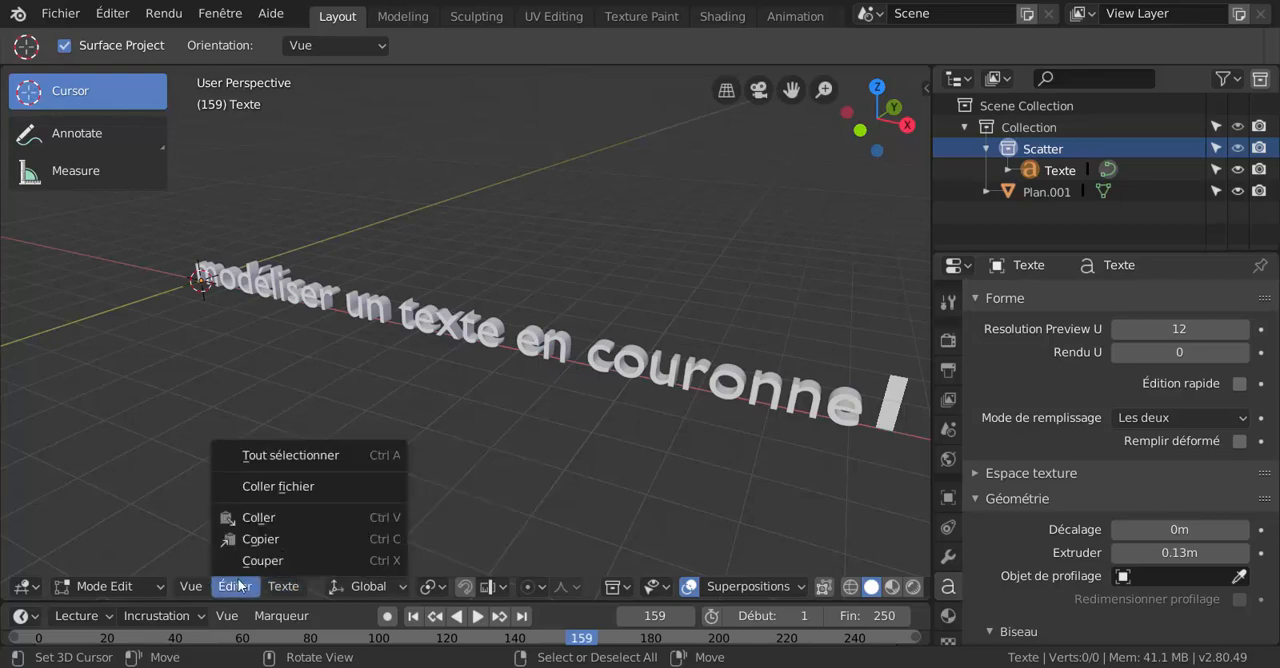
{"action": "key", "text": "ctrl+Tab"}
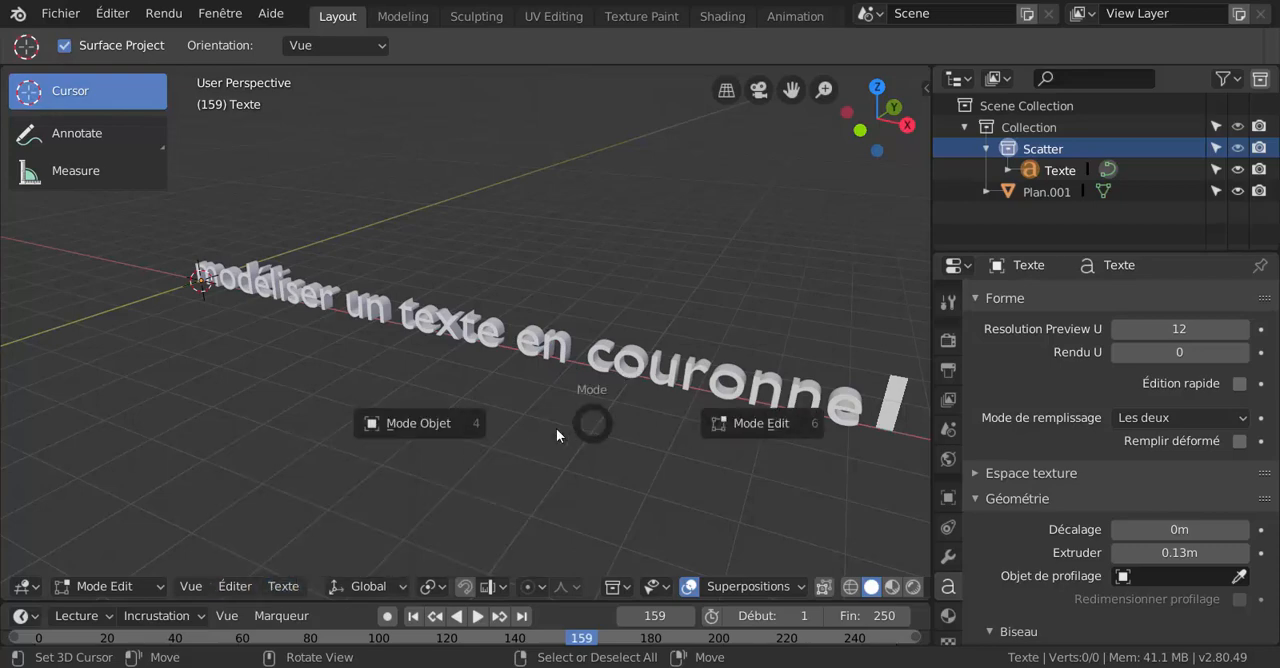
{"action": "left_click", "coordinate": [437, 431]}
Convert the text object with Mesh à partir de courbe/méta/surface/texte
{"action": "left_click", "coordinate": [327, 587]}
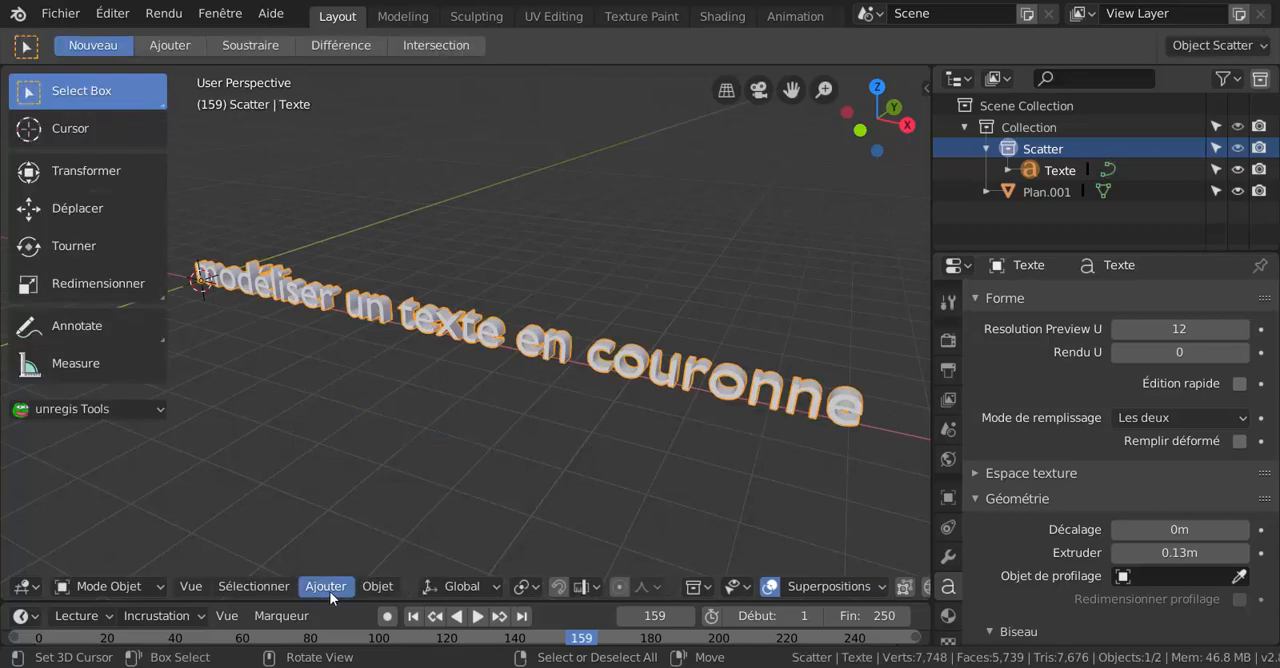
{"action": "mouse_move", "coordinate": [379, 591]}
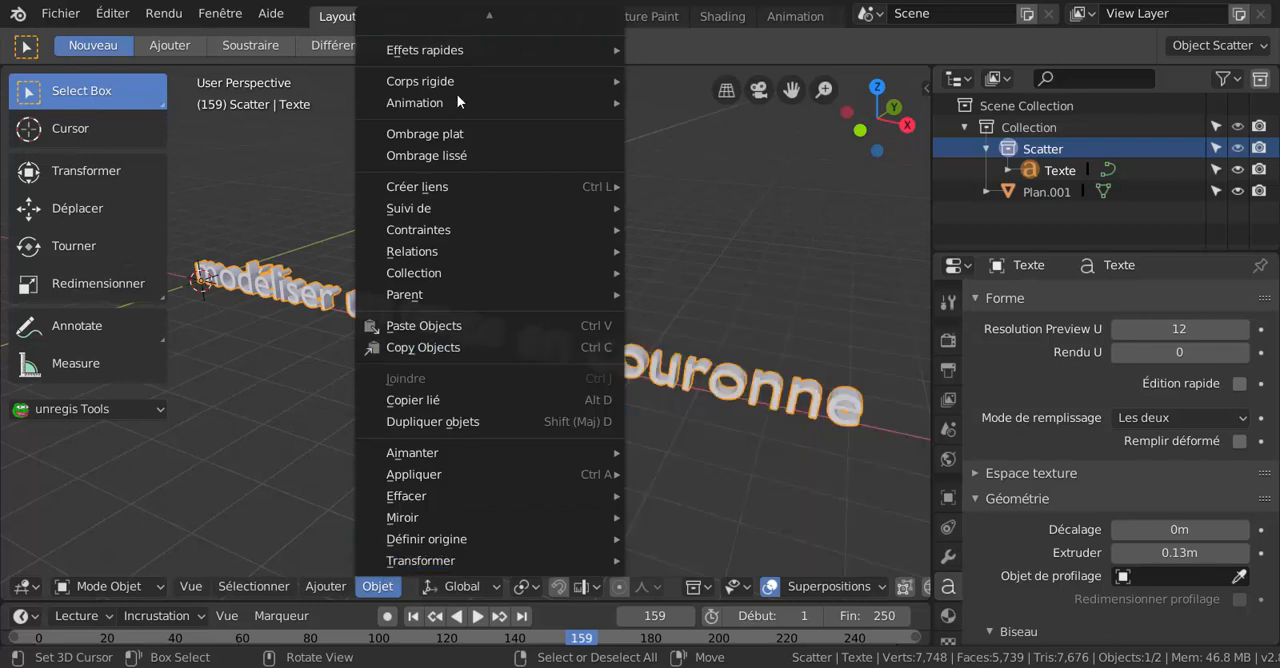
{"action": "scroll", "coordinate": [472, 27], "scroll_direction": "up", "scroll_amount": 20}
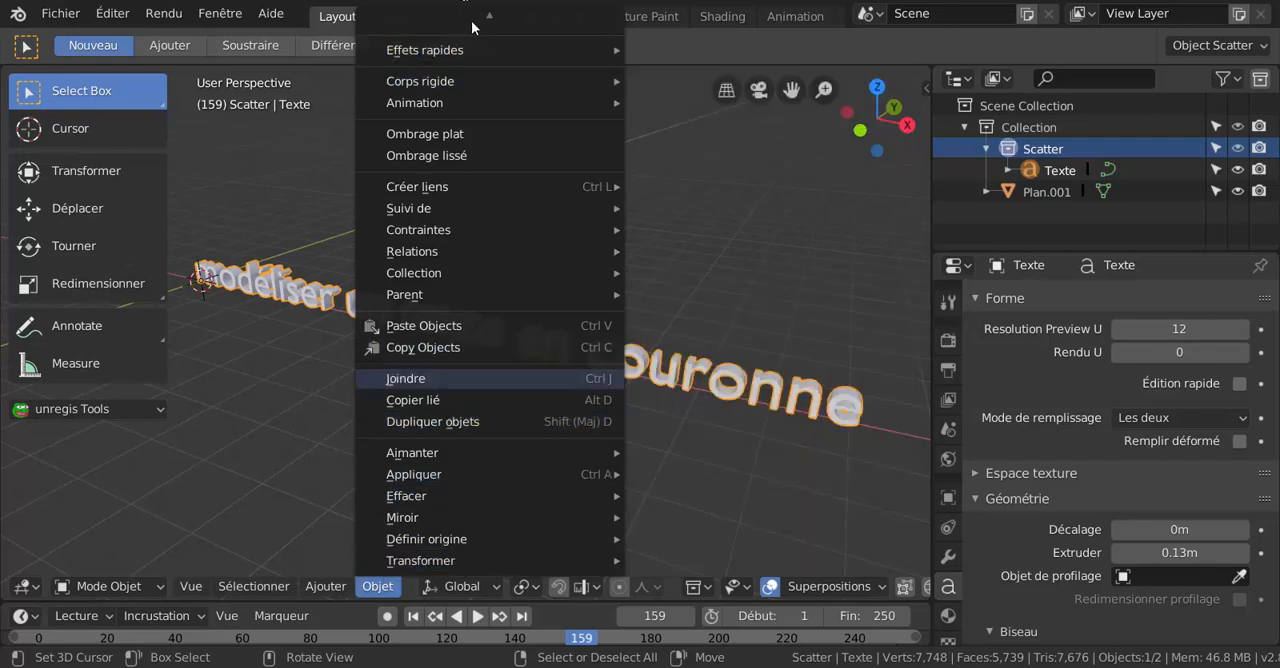
{"action": "mouse_move", "coordinate": [472, 141]}
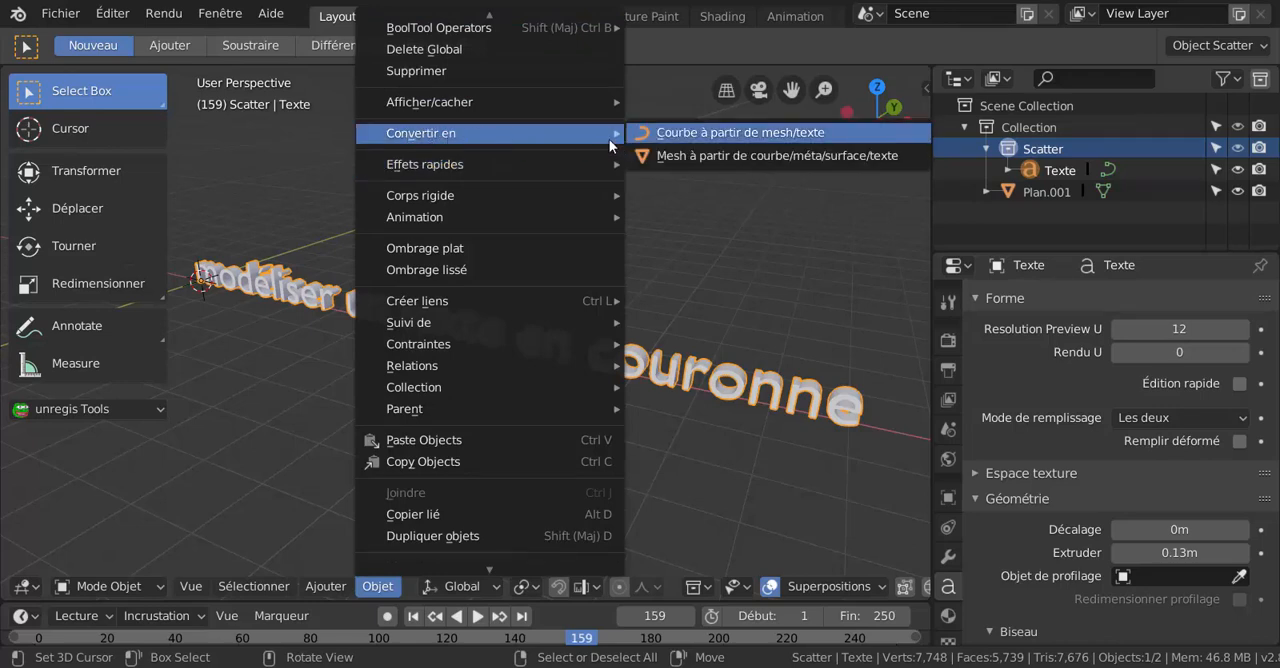
{"action": "left_click", "coordinate": [733, 157]}
{"action": "scroll", "coordinate": [477, 324], "scroll_direction": "up", "scroll_amount": 2}
{"action": "scroll", "coordinate": [477, 324], "scroll_direction": "up", "scroll_amount": 3}
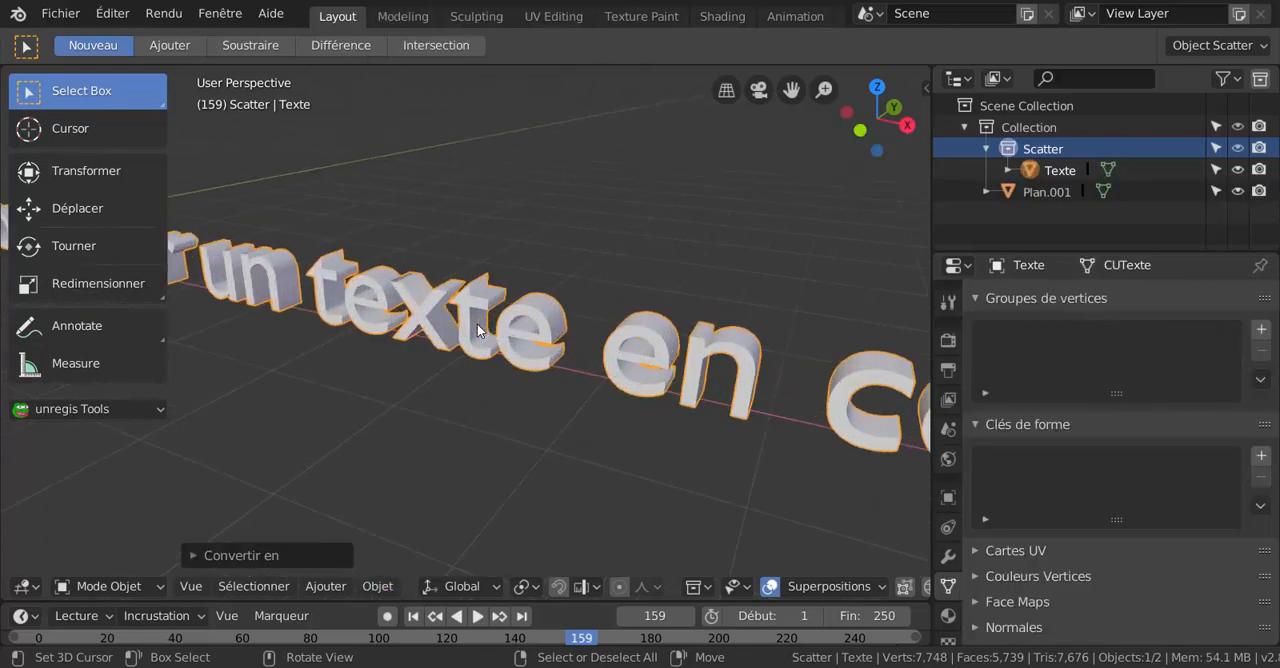
{"action": "scroll", "coordinate": [478, 323], "scroll_direction": "down", "scroll_amount": 4}
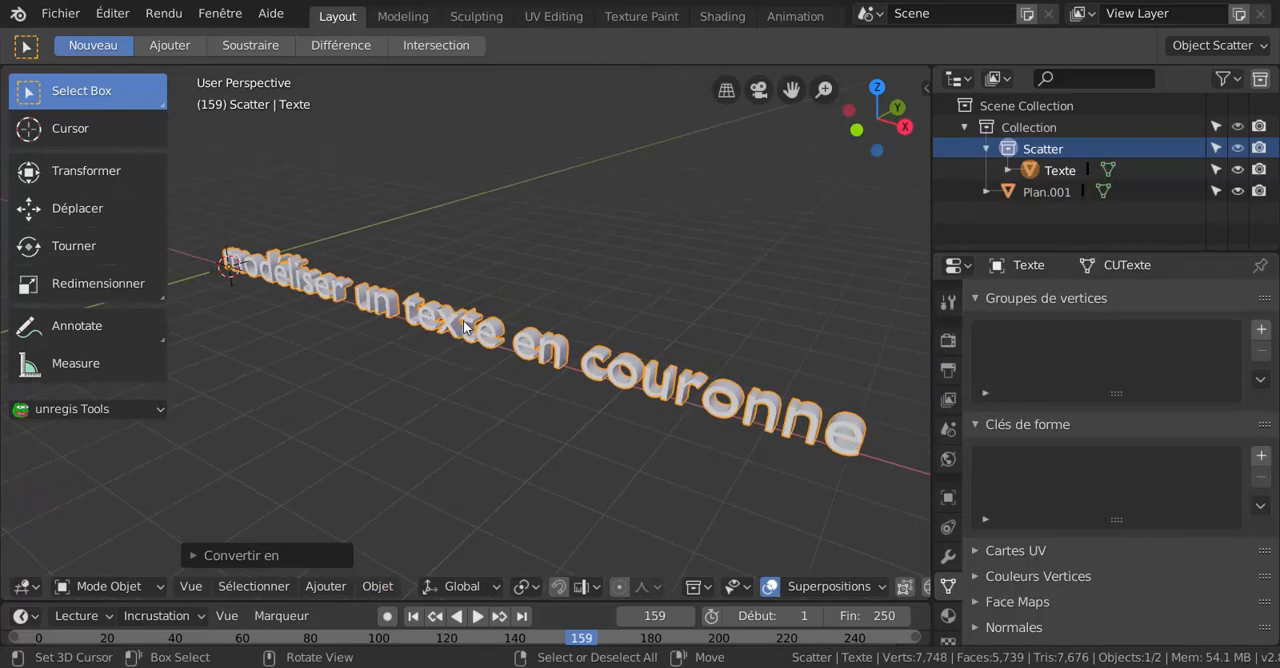
{"action": "scroll", "coordinate": [470, 318], "scroll_direction": "up", "scroll_amount": 4}
Examine the topology of the converted letters in Edit Mode and return to Object Mode
{"action": "key", "text": "ctrl+Tab"}
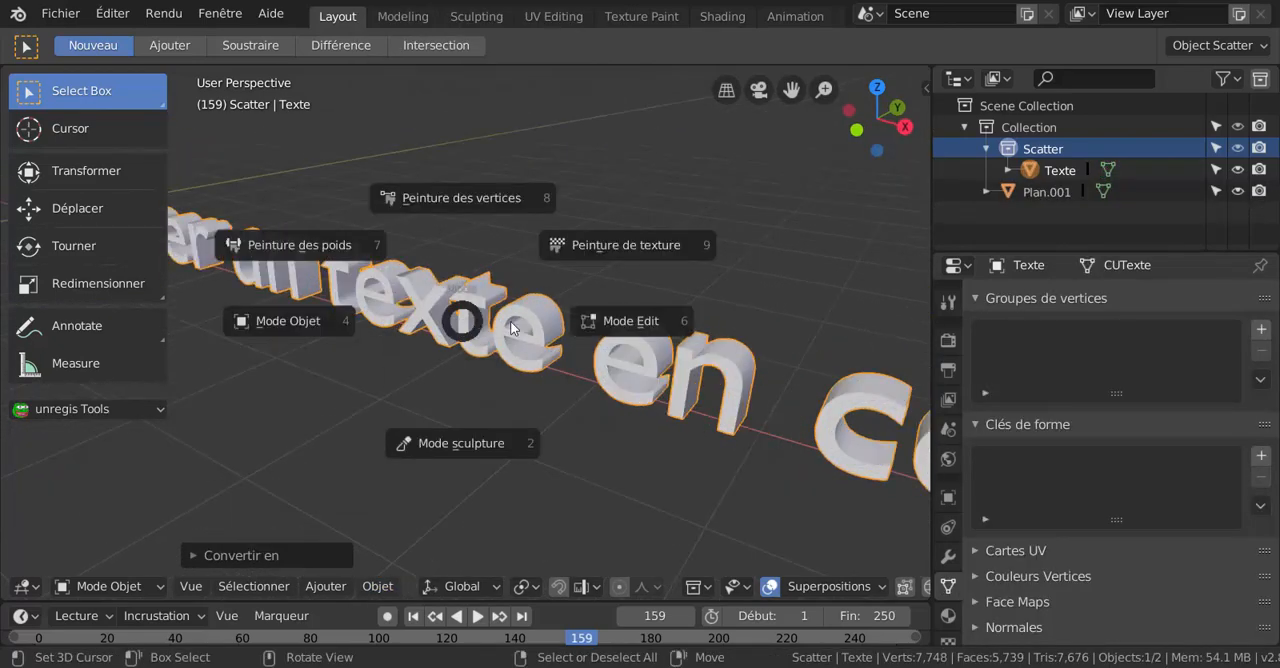
{"action": "left_click", "coordinate": [596, 321]}
{"action": "scroll", "coordinate": [516, 340], "scroll_direction": "up", "scroll_amount": 3}
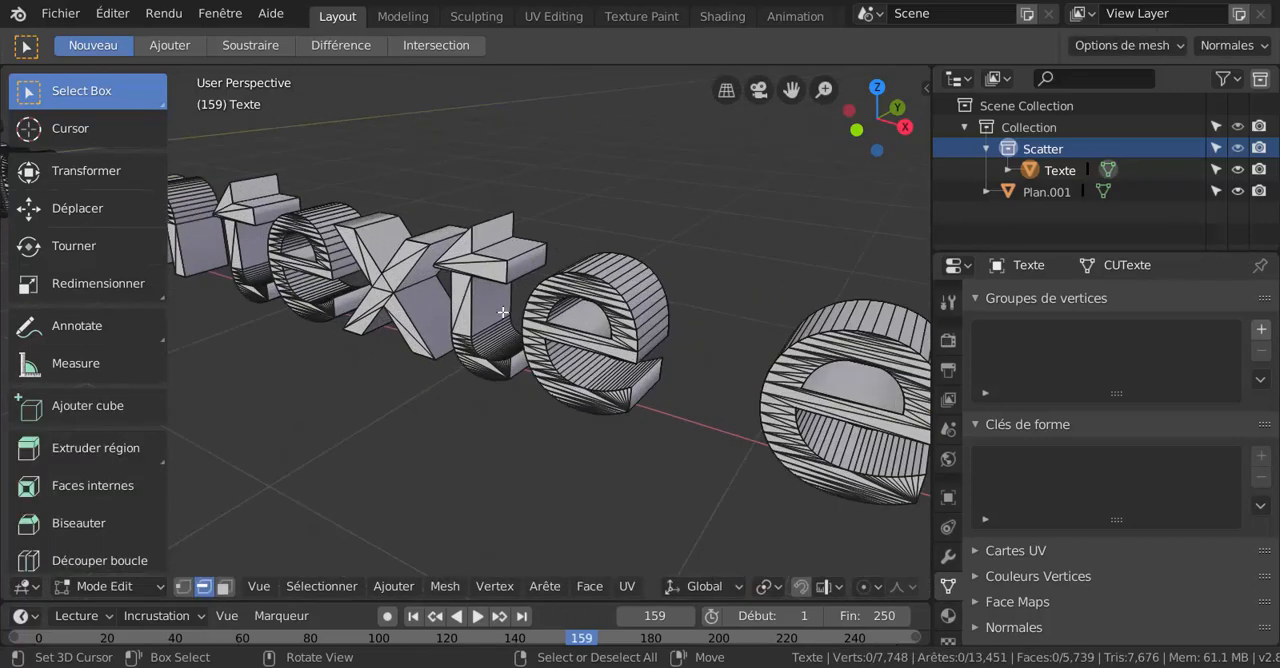
{"action": "scroll", "coordinate": [642, 283], "scroll_direction": "down", "scroll_amount": 4}
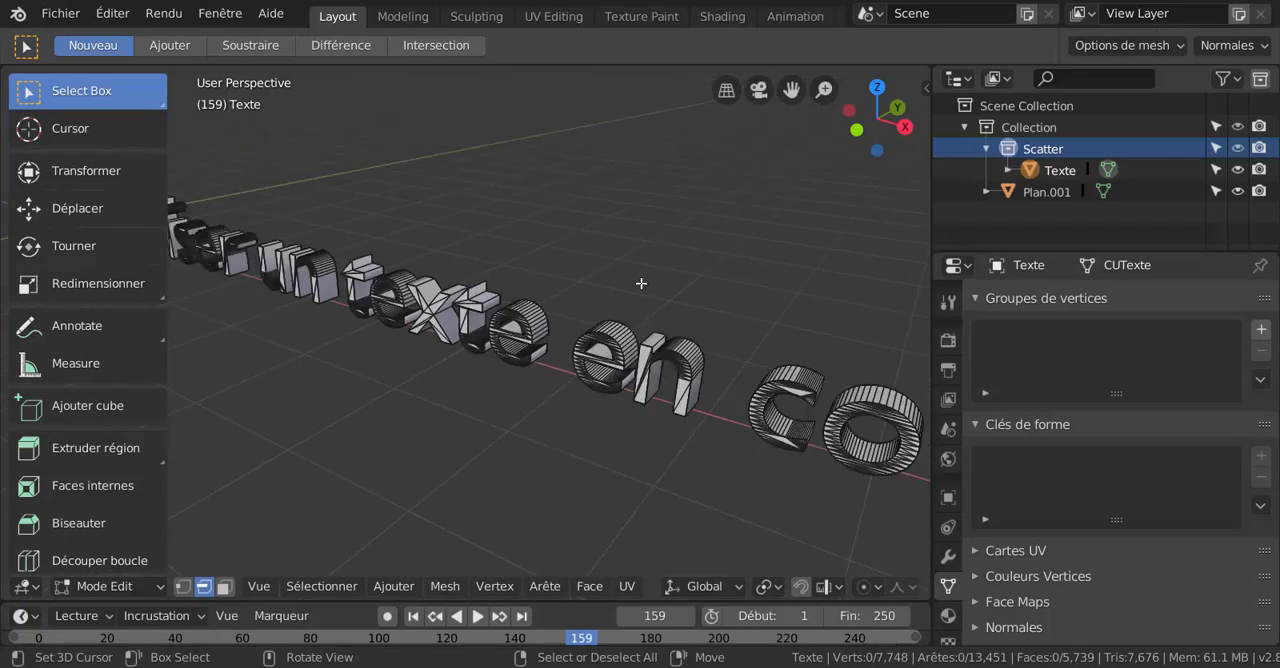
{"action": "key", "text": "ctrl+Tab"}
{"action": "left_click", "coordinate": [520, 283]}
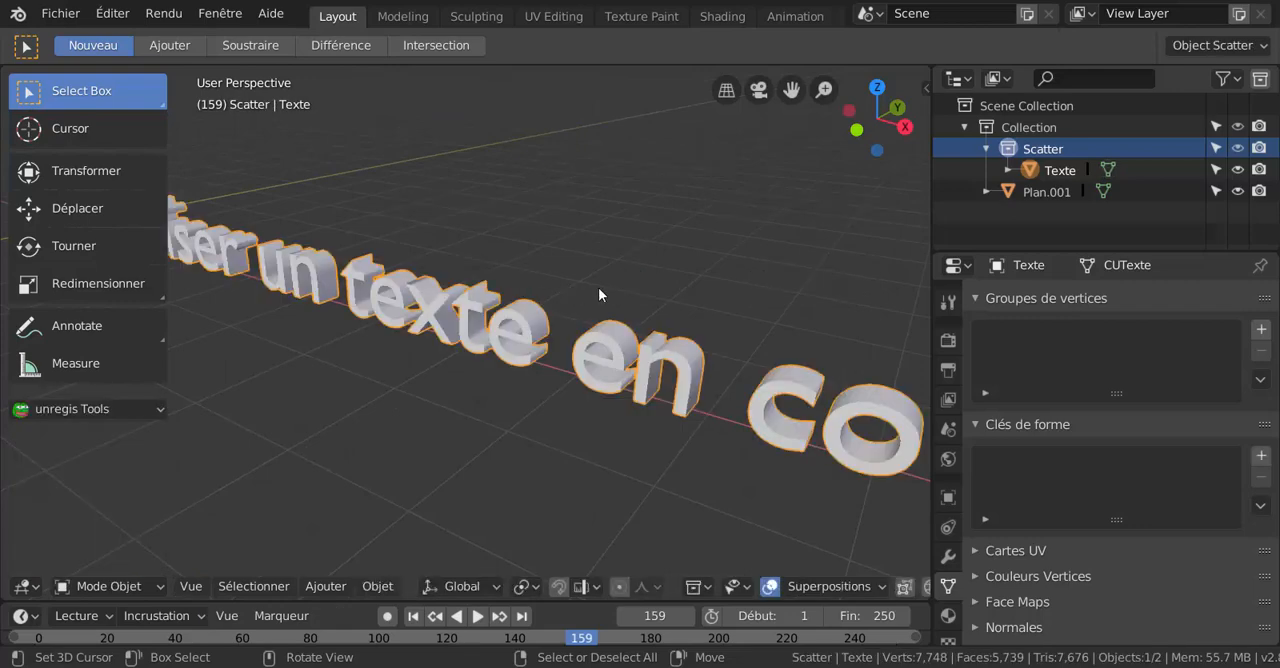
Undo the mesh conversion and put the editable text object back in Object Mode
{"action": "key", "text": "Tab"}
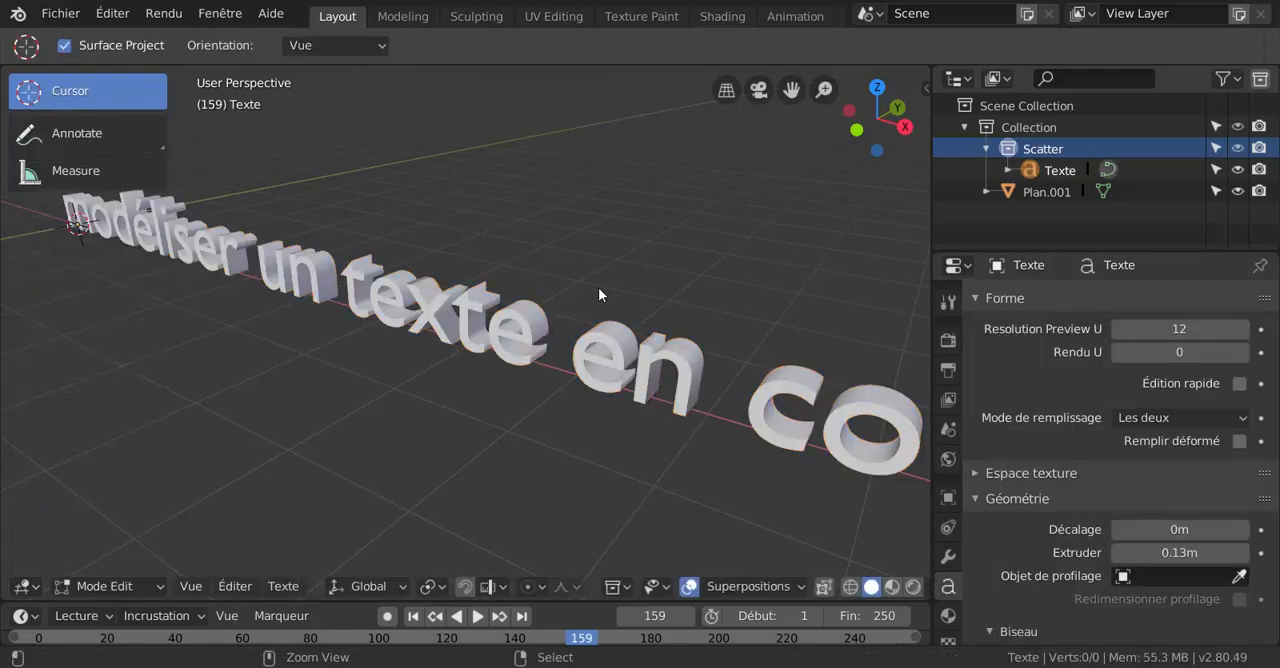
{"action": "scroll", "coordinate": [591, 291], "scroll_direction": "down", "scroll_amount": 5}
{"action": "scroll", "coordinate": [591, 293], "scroll_direction": "up", "scroll_amount": 1}
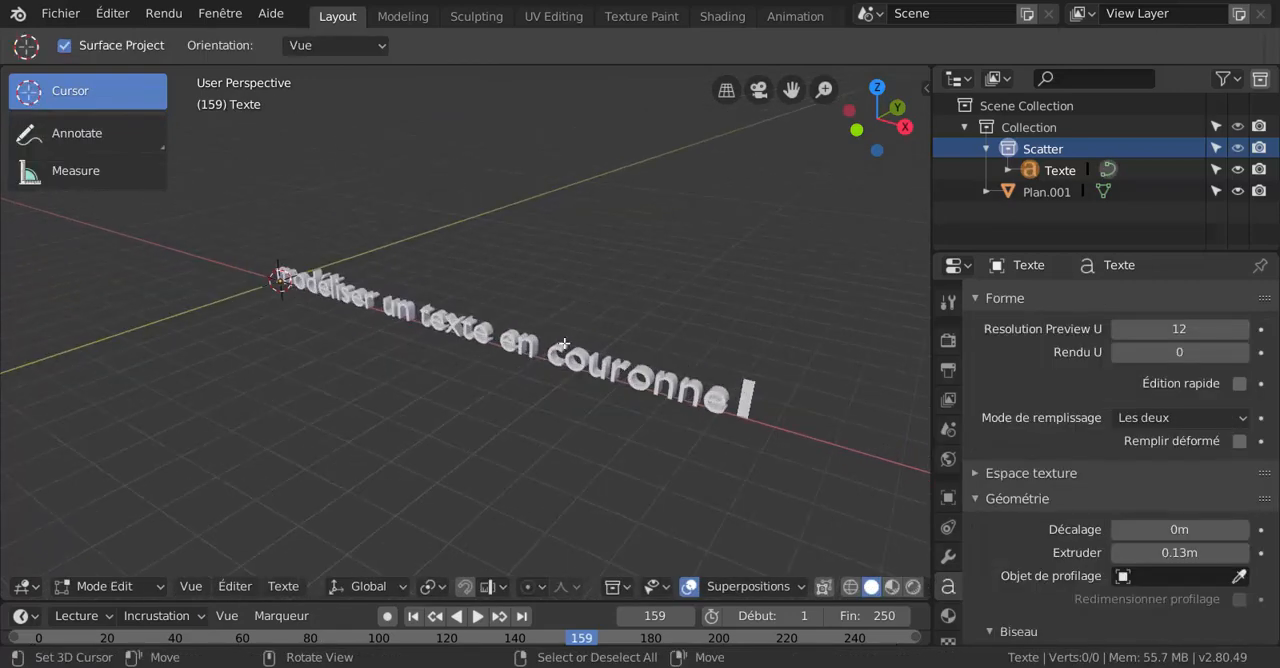
{"action": "scroll", "coordinate": [491, 368], "scroll_direction": "up", "scroll_amount": 1}
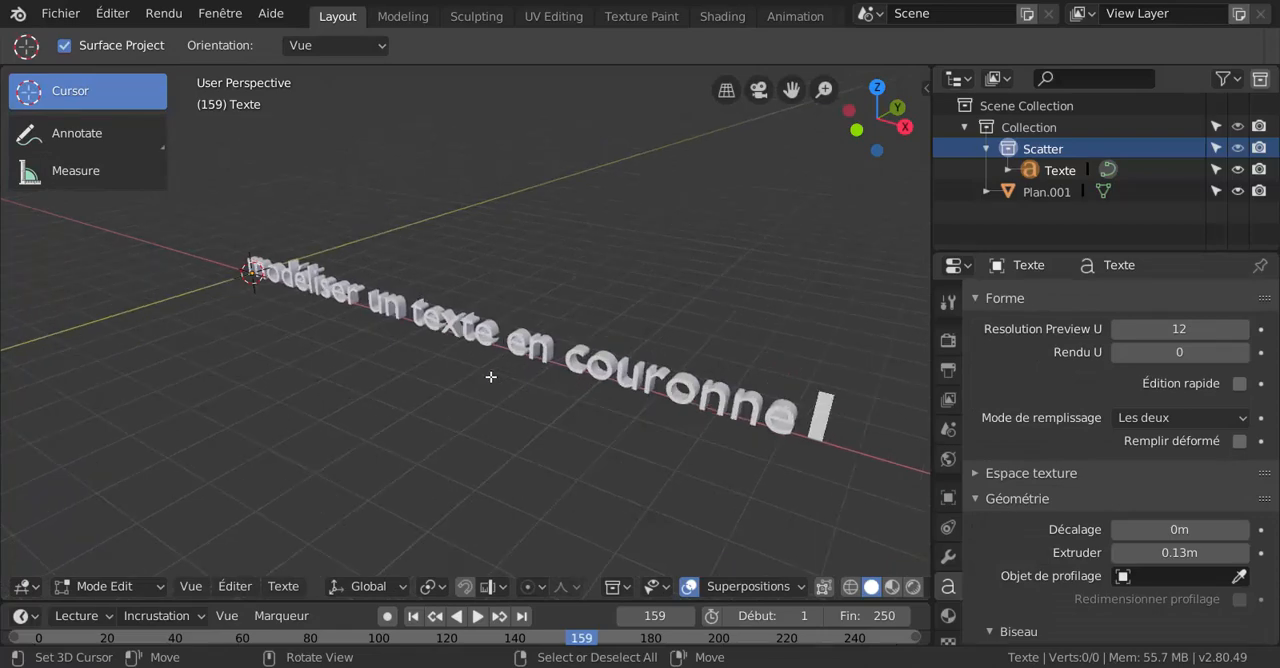
{"action": "key", "text": "ctrl+Tab"}
{"action": "left_click", "coordinate": [336, 377]}
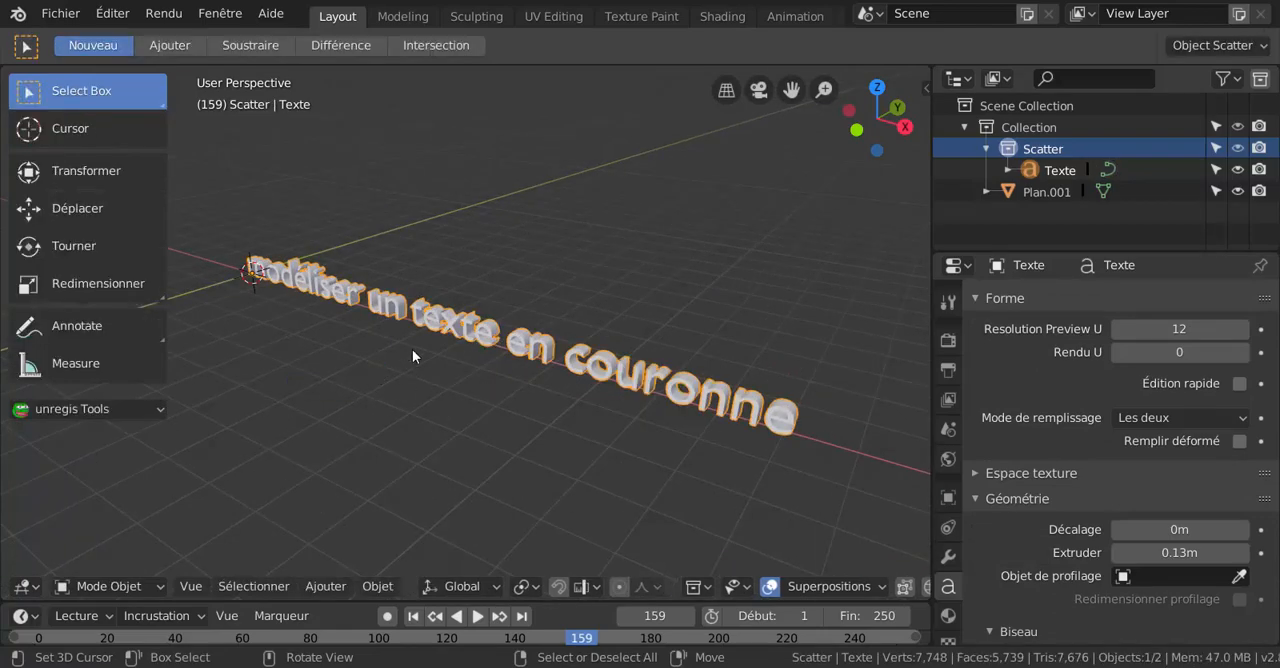
Convert the text object with Courbe à partir de mesh/texte
{"action": "left_click", "coordinate": [376, 586]}
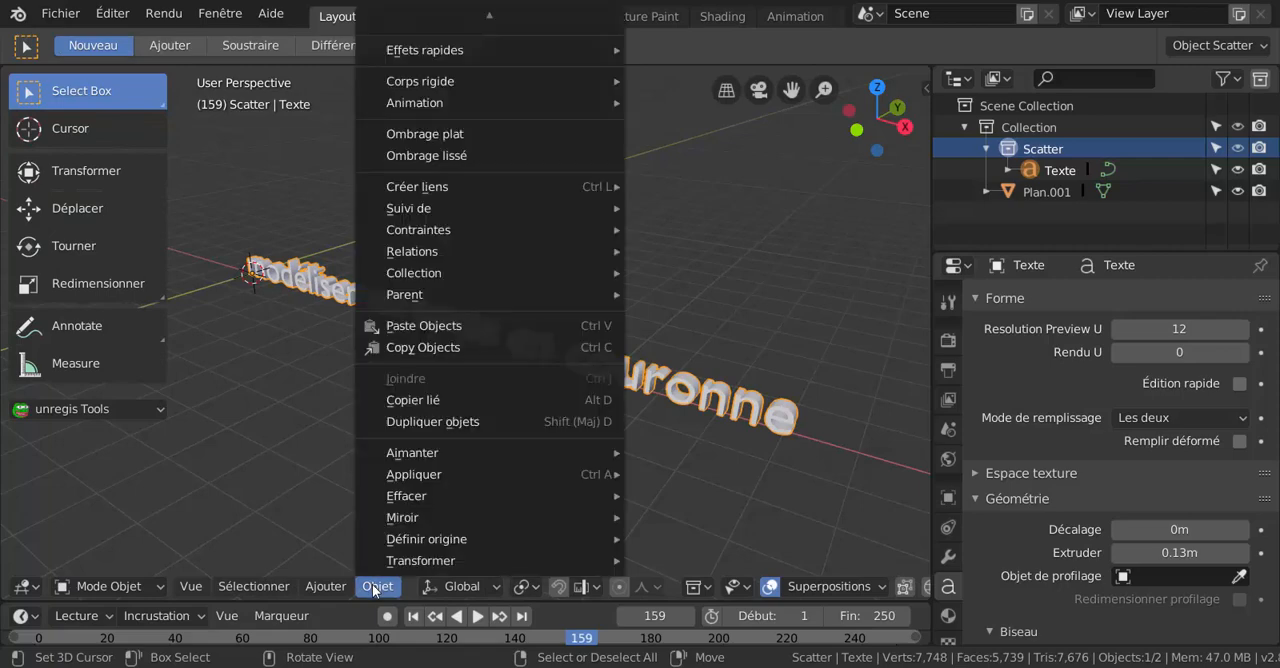
{"action": "scroll", "coordinate": [438, 26], "scroll_direction": "up", "scroll_amount": 20}
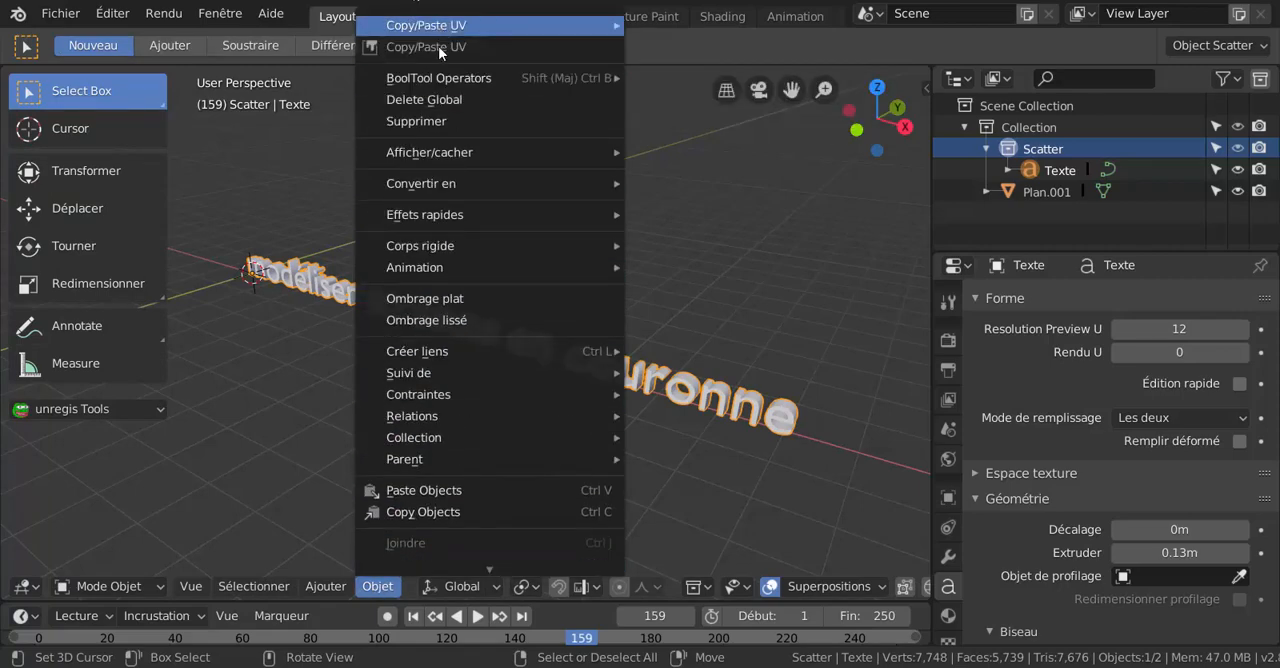
{"action": "mouse_move", "coordinate": [435, 152]}
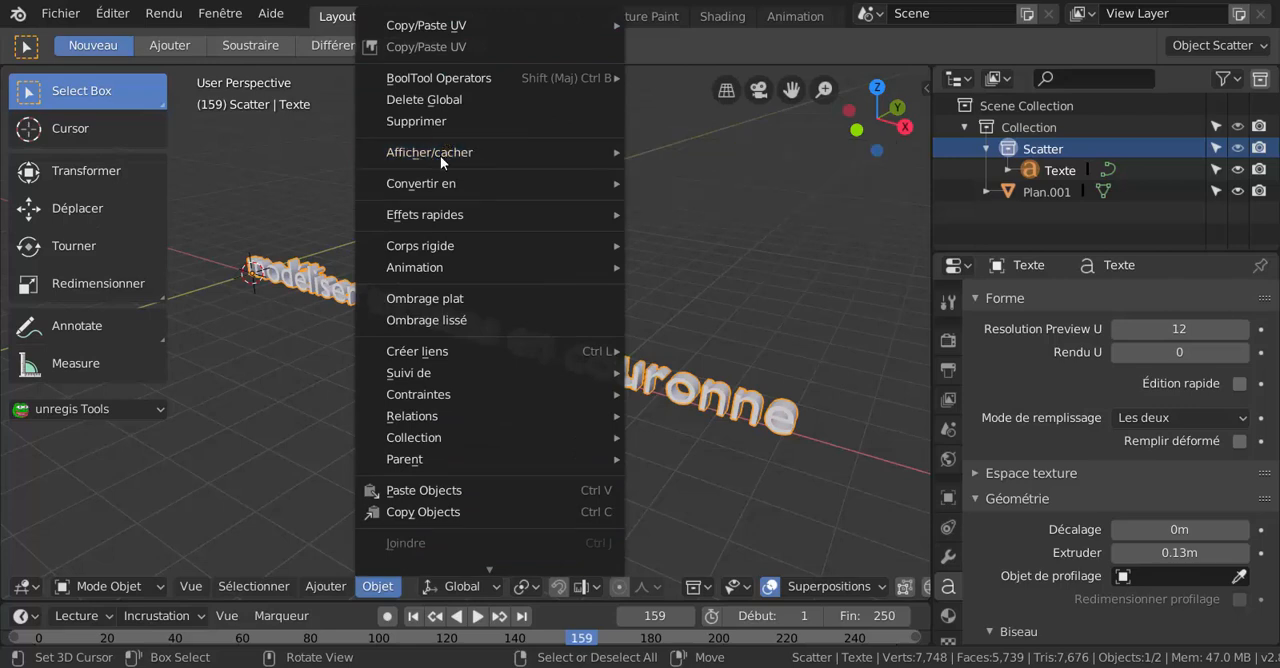
{"action": "mouse_move", "coordinate": [438, 190]}
{"action": "left_click", "coordinate": [689, 183]}
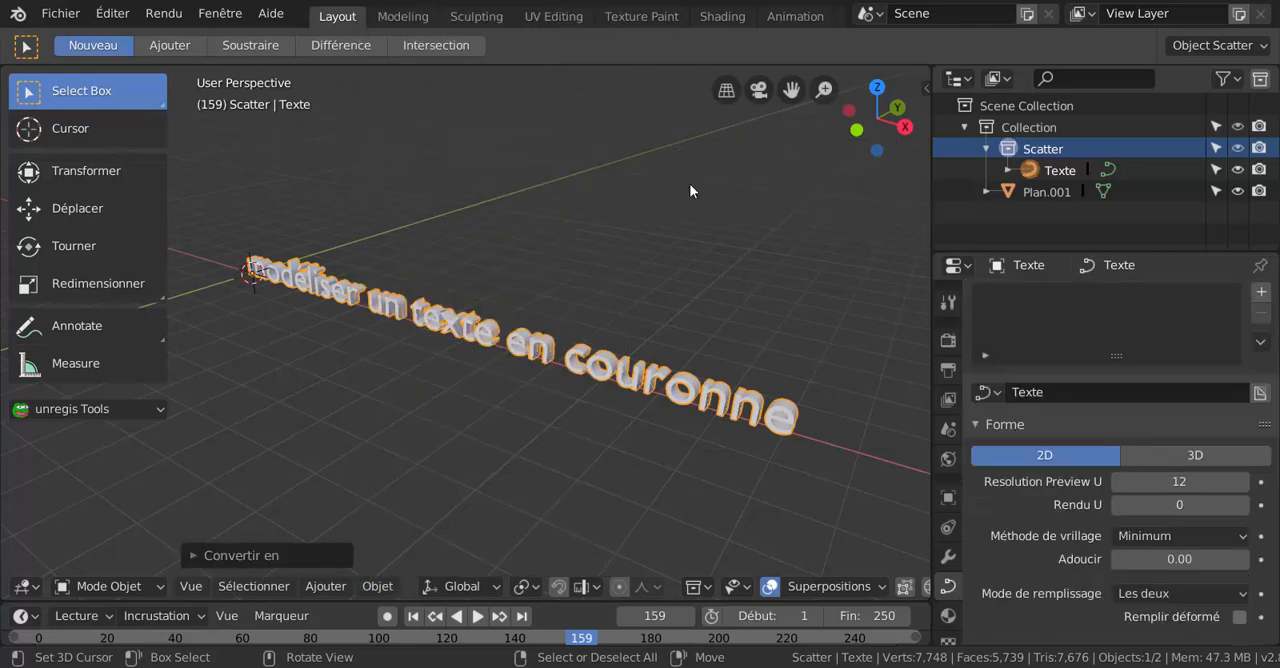
Examine the control points of the converted curve letters in Edit Mode and return to Object Mode
{"action": "key", "text": "ctrl+Tab"}
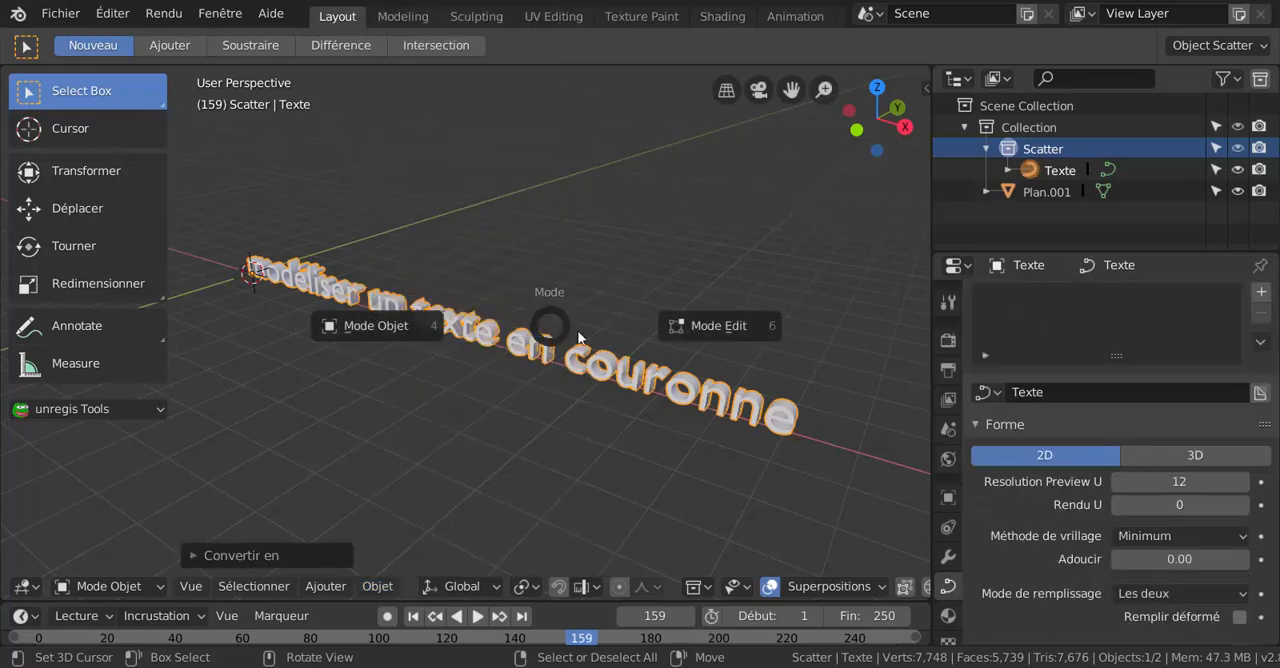
{"action": "left_click", "coordinate": [706, 326]}
{"action": "scroll", "coordinate": [670, 325], "scroll_direction": "up", "scroll_amount": 10}
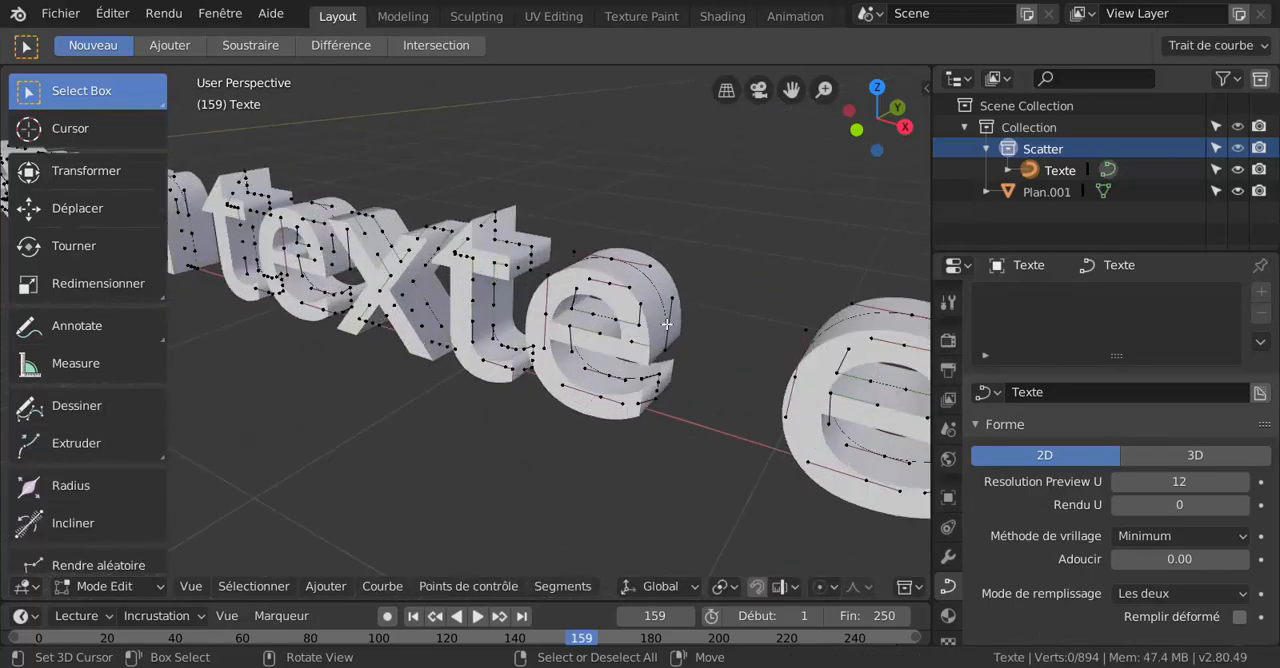
{"action": "scroll", "coordinate": [544, 380], "scroll_direction": "down", "scroll_amount": 6}
{"action": "scroll", "coordinate": [539, 361], "scroll_direction": "up", "scroll_amount": 6}
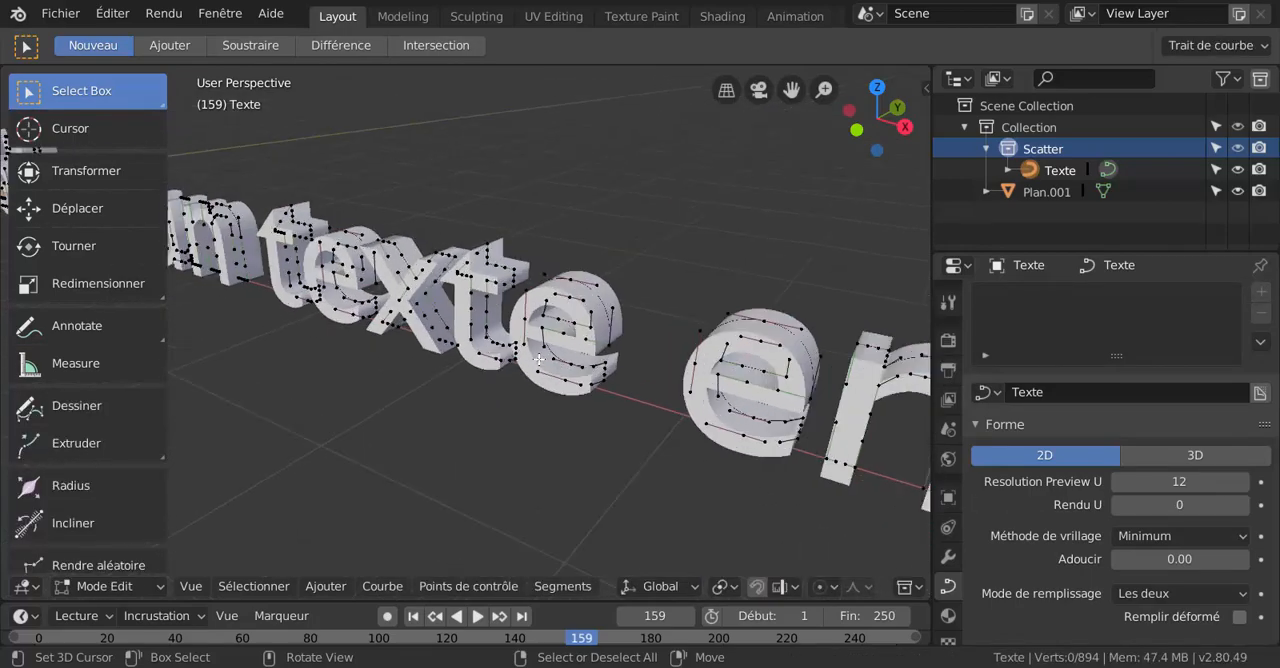
{"action": "scroll", "coordinate": [539, 359], "scroll_direction": "down", "scroll_amount": 7}
{"action": "scroll", "coordinate": [539, 359], "scroll_direction": "down", "scroll_amount": 3}
{"action": "key", "text": "ctrl+Tab"}
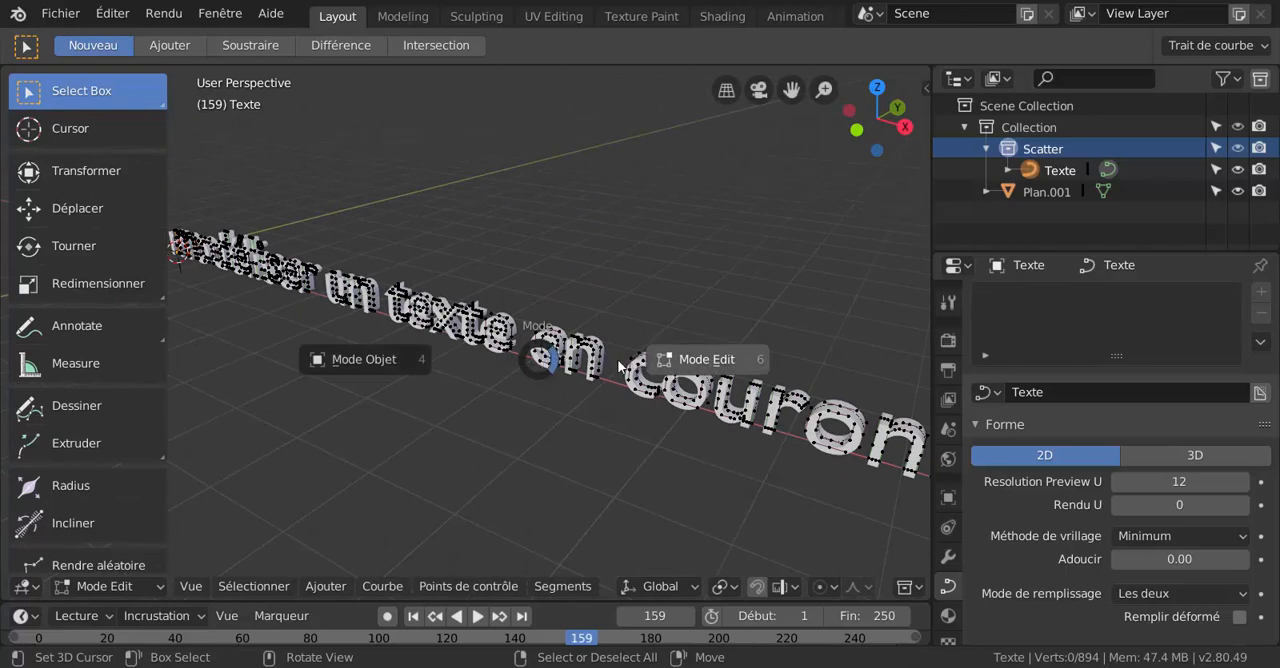
{"action": "left_click", "coordinate": [380, 364]}
{"action": "scroll", "coordinate": [390, 370], "scroll_direction": "down", "scroll_amount": 5}
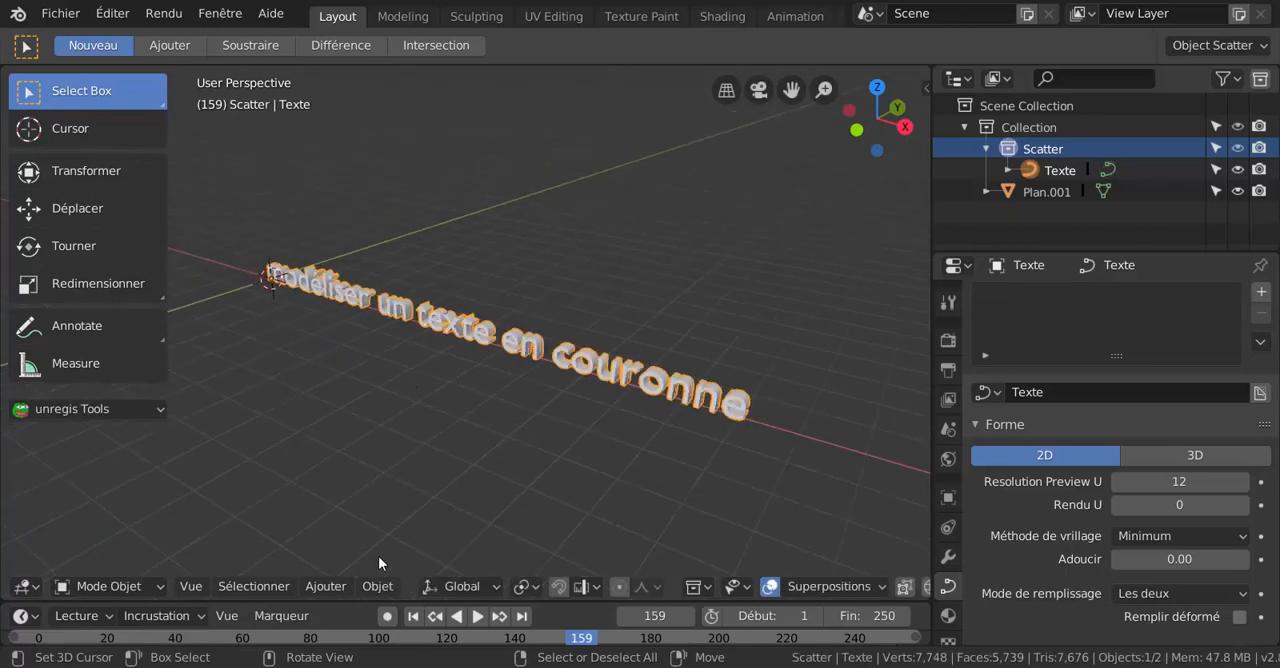
Convert the curve text with Mesh à partir de courbe/méta/surface/texte
{"action": "left_click", "coordinate": [326, 586]}
{"action": "mouse_move", "coordinate": [377, 586]}
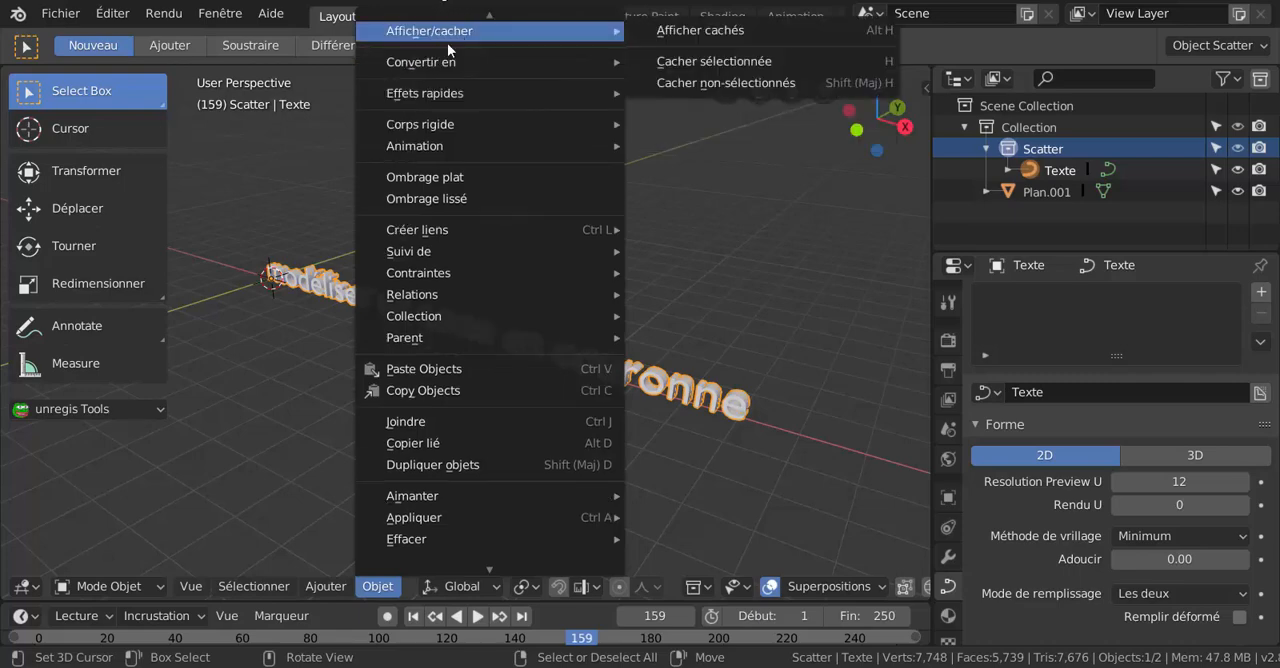
{"action": "mouse_move", "coordinate": [452, 62]}
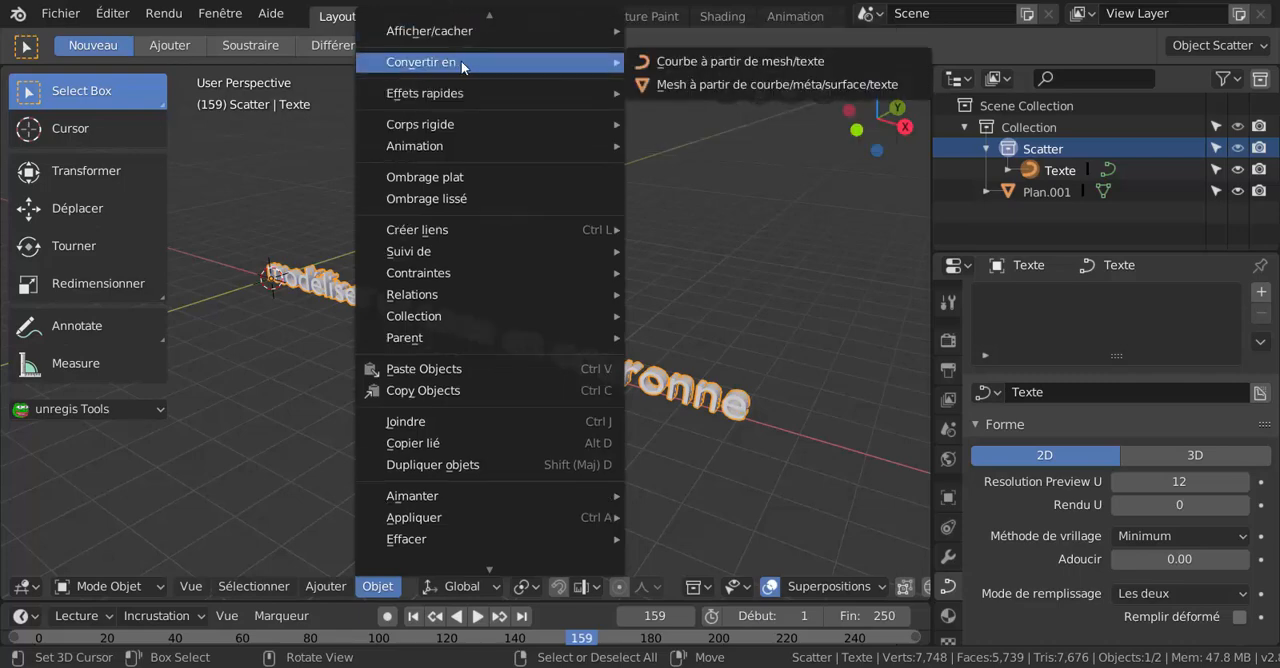
{"action": "left_click", "coordinate": [703, 88]}
Put the text mesh in Edit Mode and view the topology of its letters
{"action": "scroll", "coordinate": [417, 369], "scroll_direction": "up", "scroll_amount": 4}
{"action": "key", "text": "ctrl+Tab"}
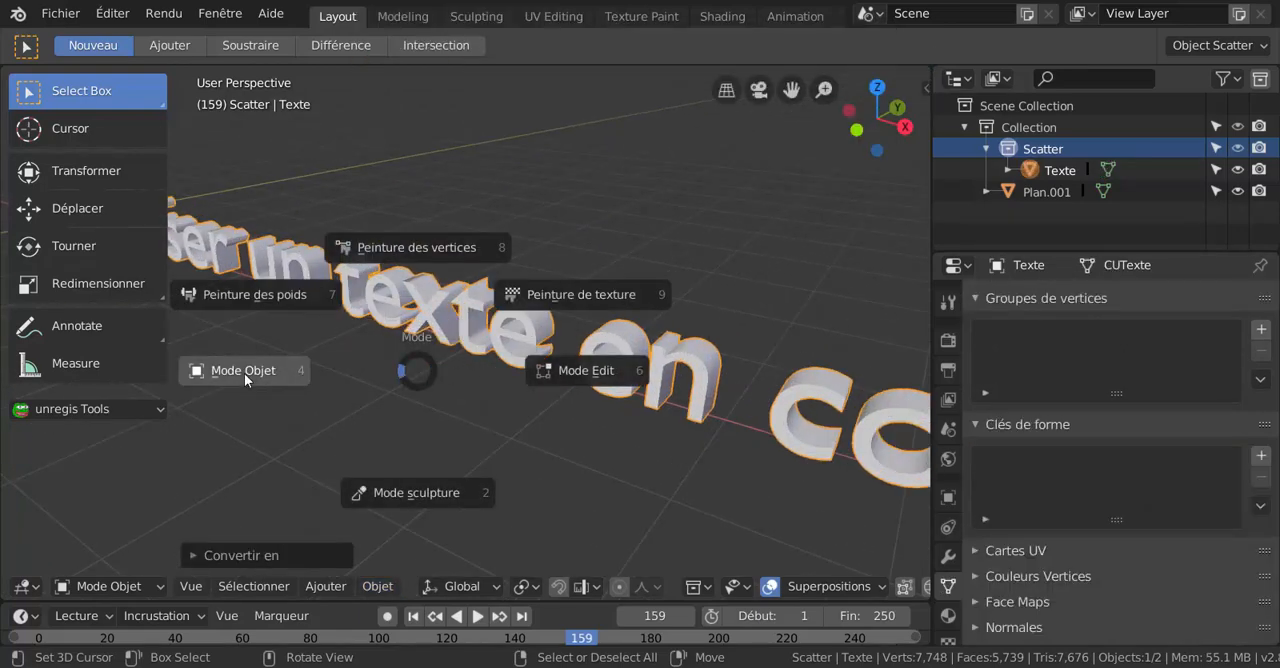
{"action": "left_click", "coordinate": [245, 373]}
{"action": "key", "text": "ctrl+Tab"}
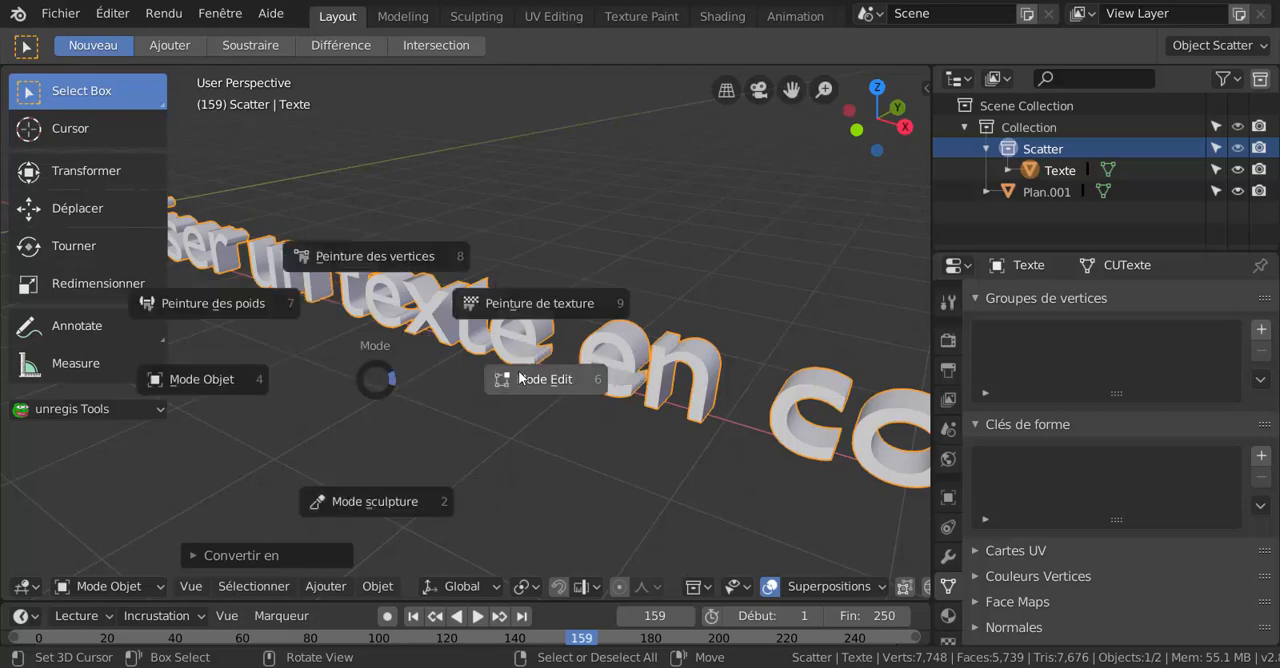
{"action": "left_click", "coordinate": [528, 379]}
{"action": "middle_click_drag", "start_coordinate": [478, 374], "coordinate": [484, 349]}
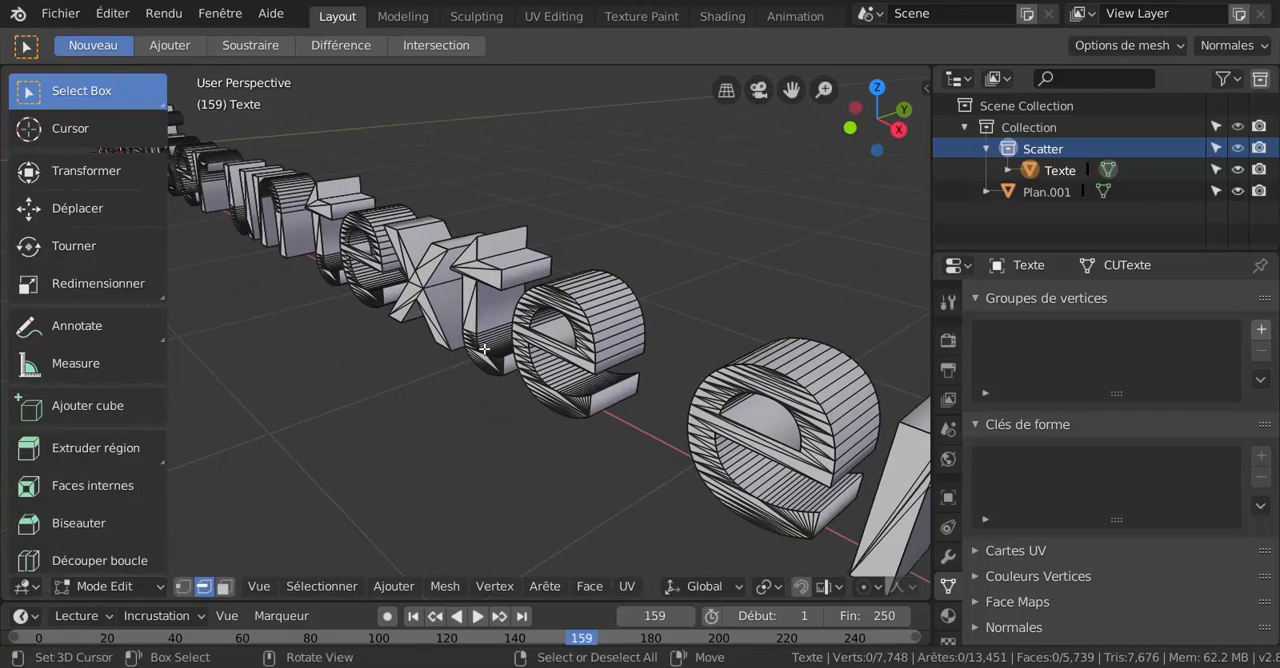
{"action": "middle_click_drag", "start_coordinate": [487, 292], "coordinate": [506, 341]}
Select all the text geometry and merge its overlapping vertices with Enlever doublons
{"action": "key", "text": "a"}
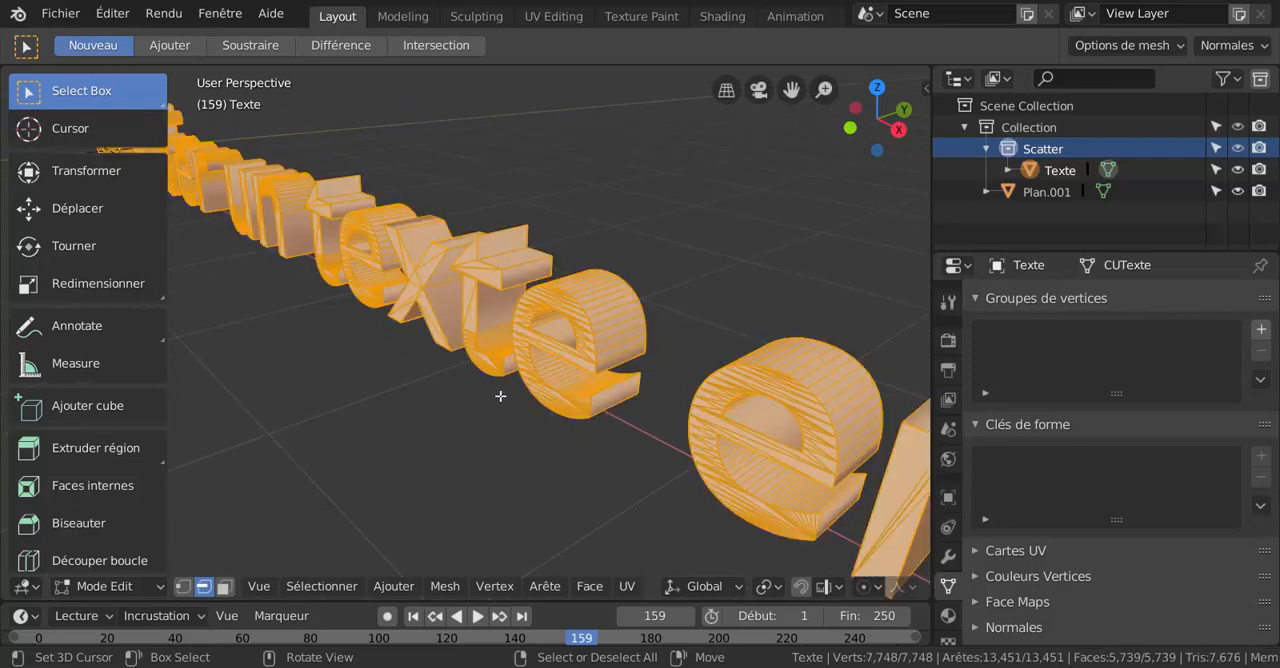
{"action": "left_click", "coordinate": [445, 587]}
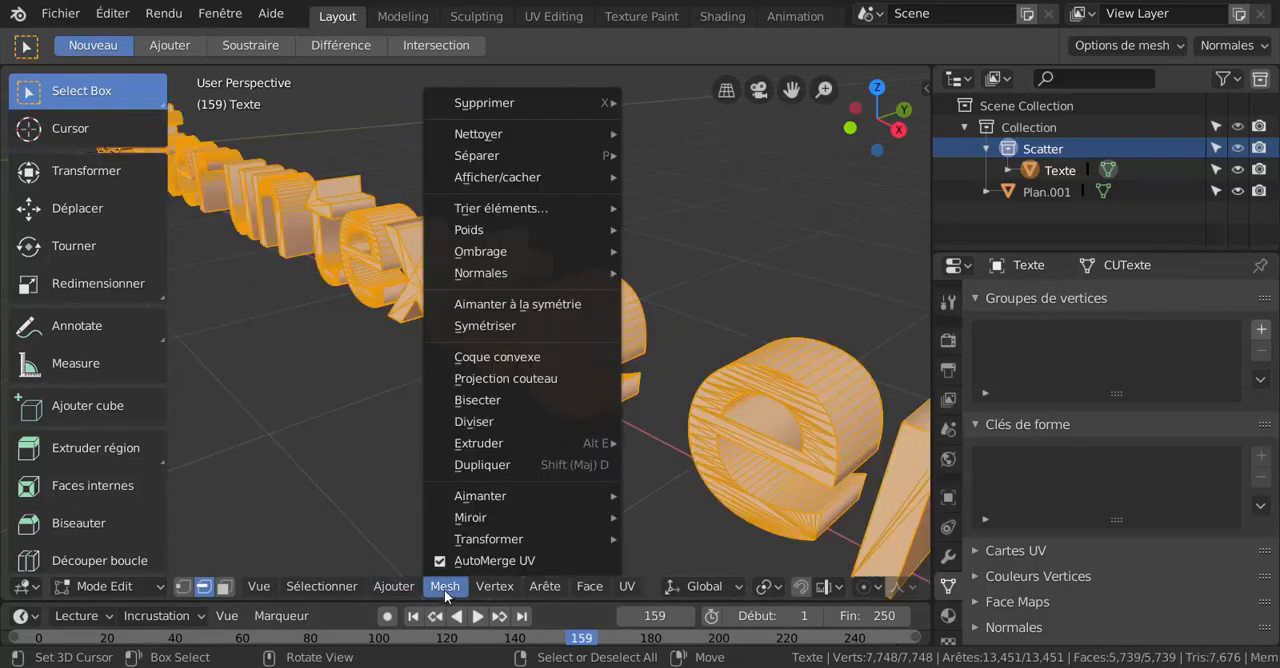
{"action": "mouse_move", "coordinate": [480, 125]}
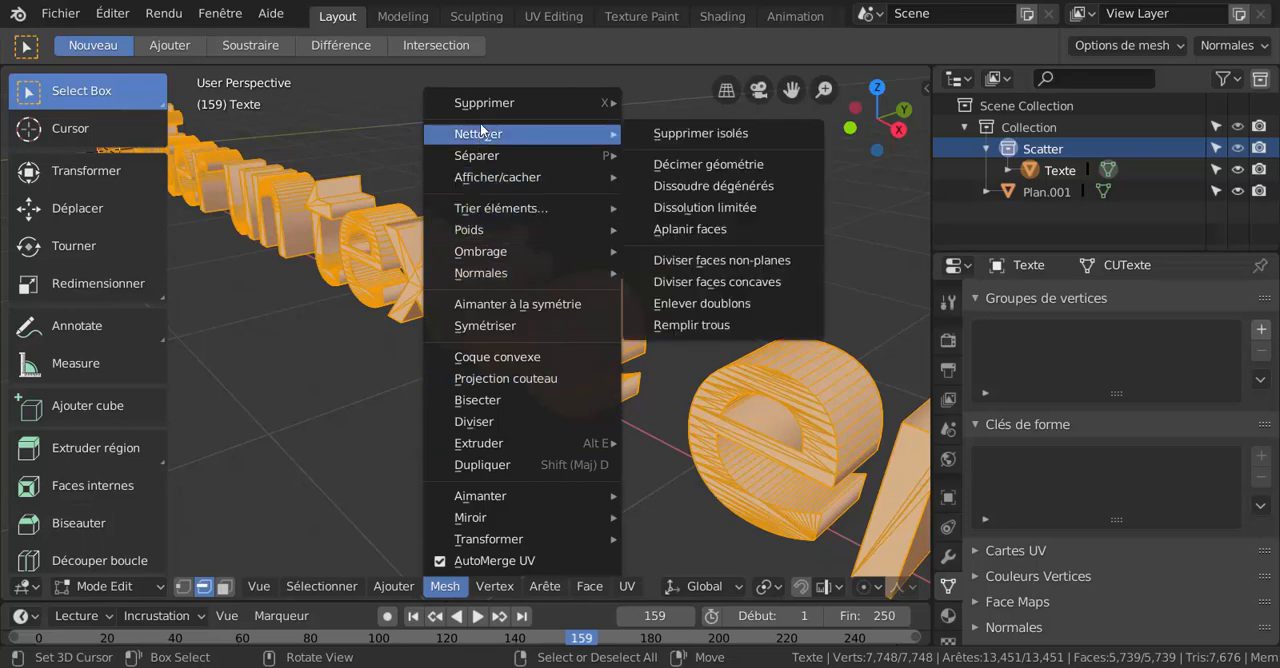
{"action": "left_click", "coordinate": [705, 303]}
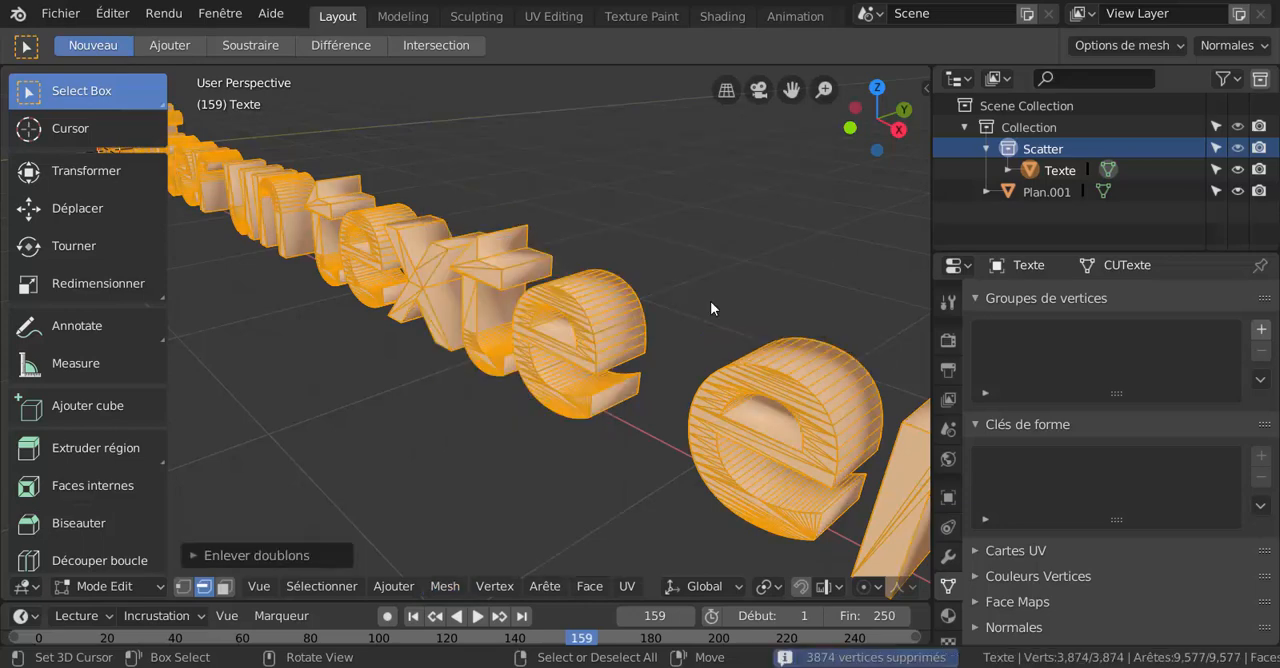
Examine the cleaned letter topology around the word "texte" while staying in Edit Mode
{"action": "scroll", "coordinate": [757, 290], "scroll_direction": "up", "scroll_amount": 2}
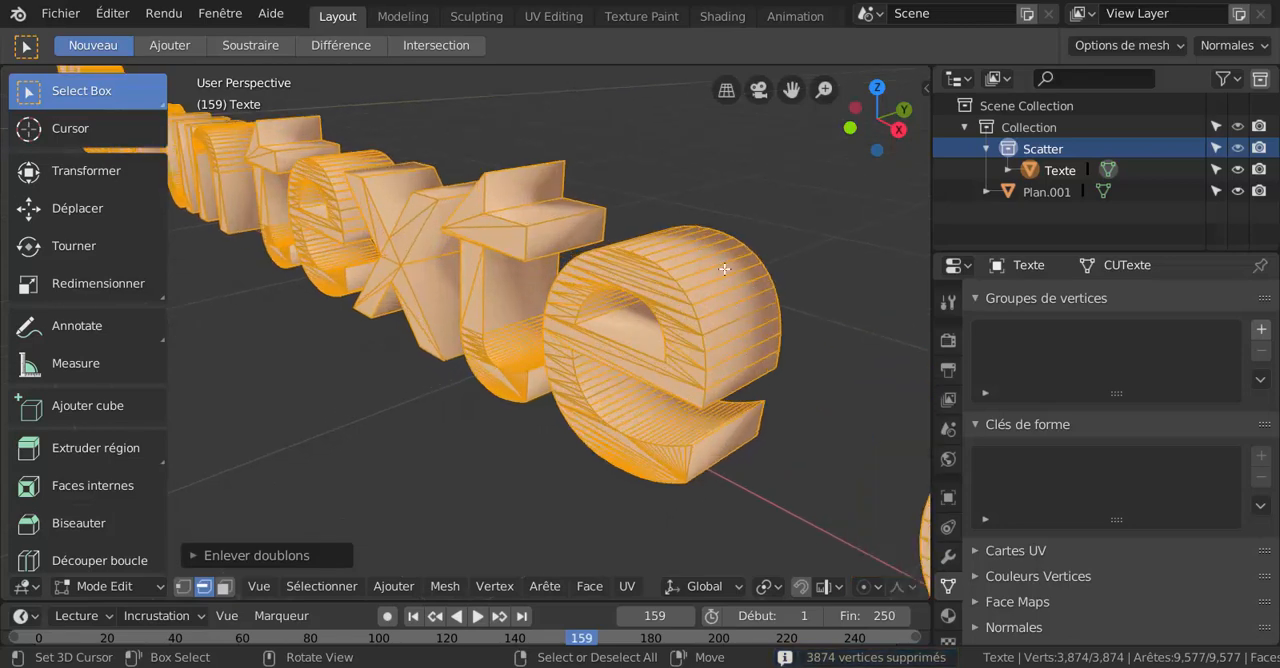
{"action": "scroll", "coordinate": [620, 360], "scroll_direction": "down", "scroll_amount": 4}
{"action": "mouse_move", "coordinate": [600, 382]}
{"action": "middle_mouse_down"}
{"action": "mouse_move", "coordinate": [539, 425]}
{"action": "mouse_move", "coordinate": [604, 373]}
{"action": "middle_mouse_up"}
{"action": "key", "text": "ctrl+Tab"}
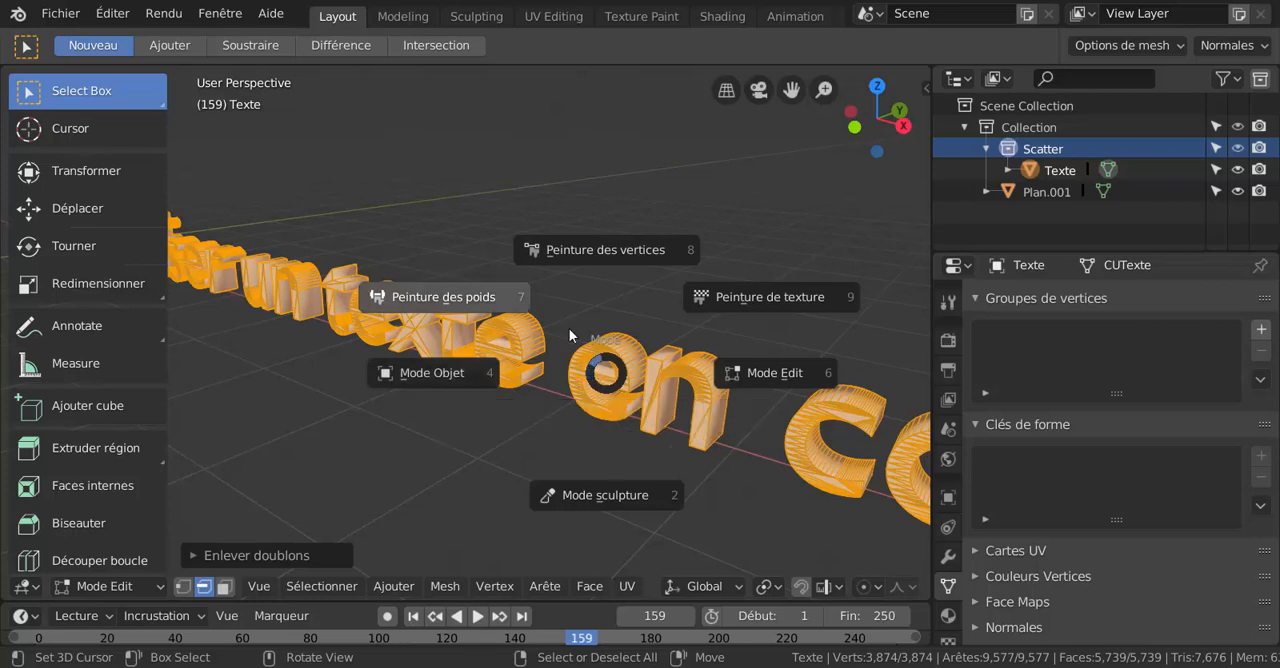
{"action": "key", "text": "Escape"}
{"action": "scroll", "coordinate": [553, 387], "scroll_direction": "up", "scroll_amount": 7}
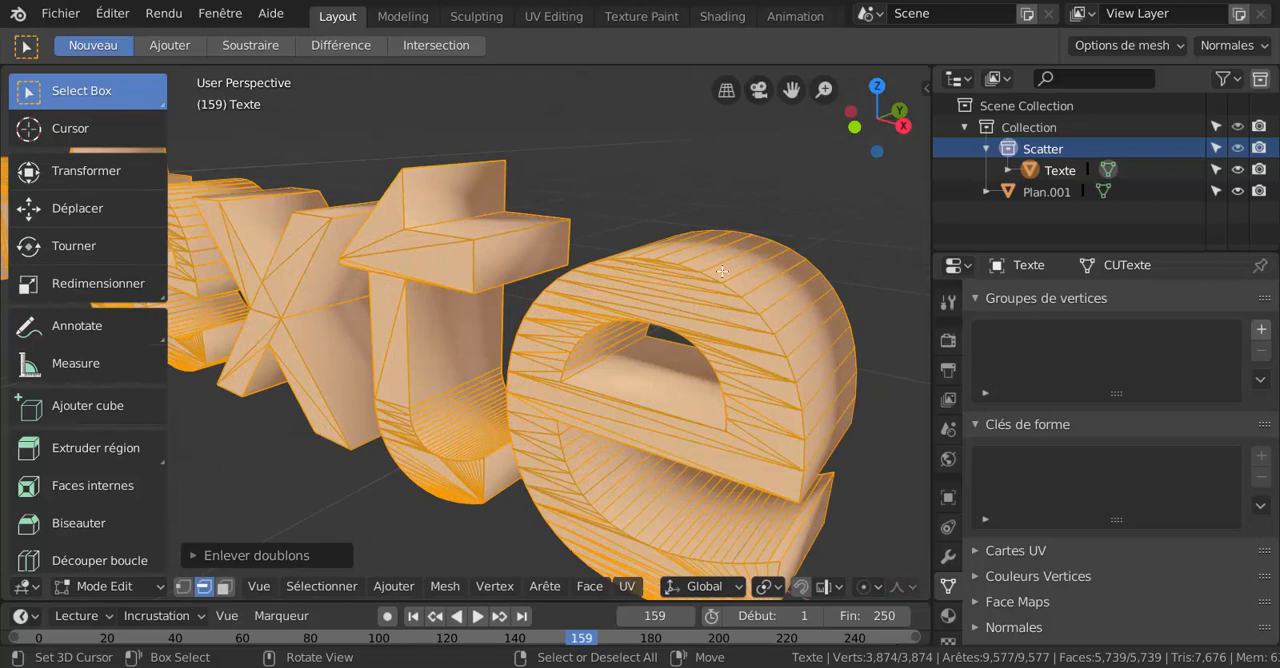
{"action": "scroll", "coordinate": [522, 303], "scroll_direction": "down", "scroll_amount": 6}
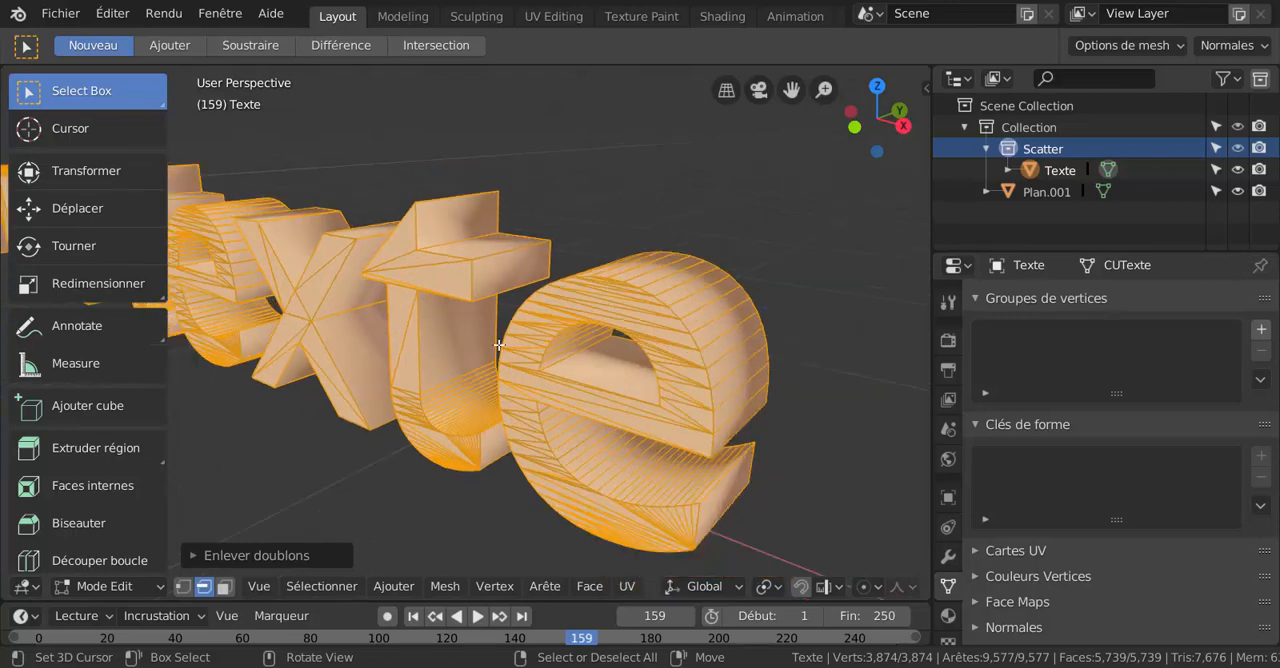
{"action": "scroll", "coordinate": [492, 348], "scroll_direction": "up", "scroll_amount": 3}
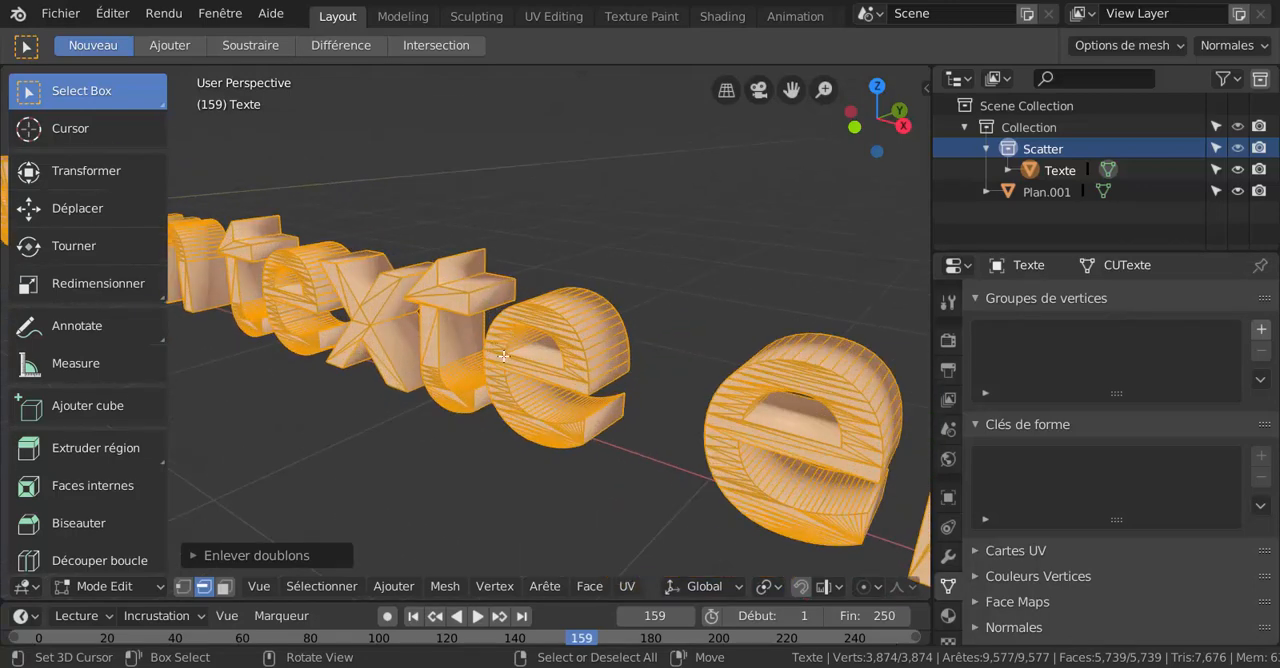
{"action": "middle_click_drag", "start_coordinate": [503, 355], "coordinate": [522, 397]}
{"action": "key", "text": "ctrl+Tab"}
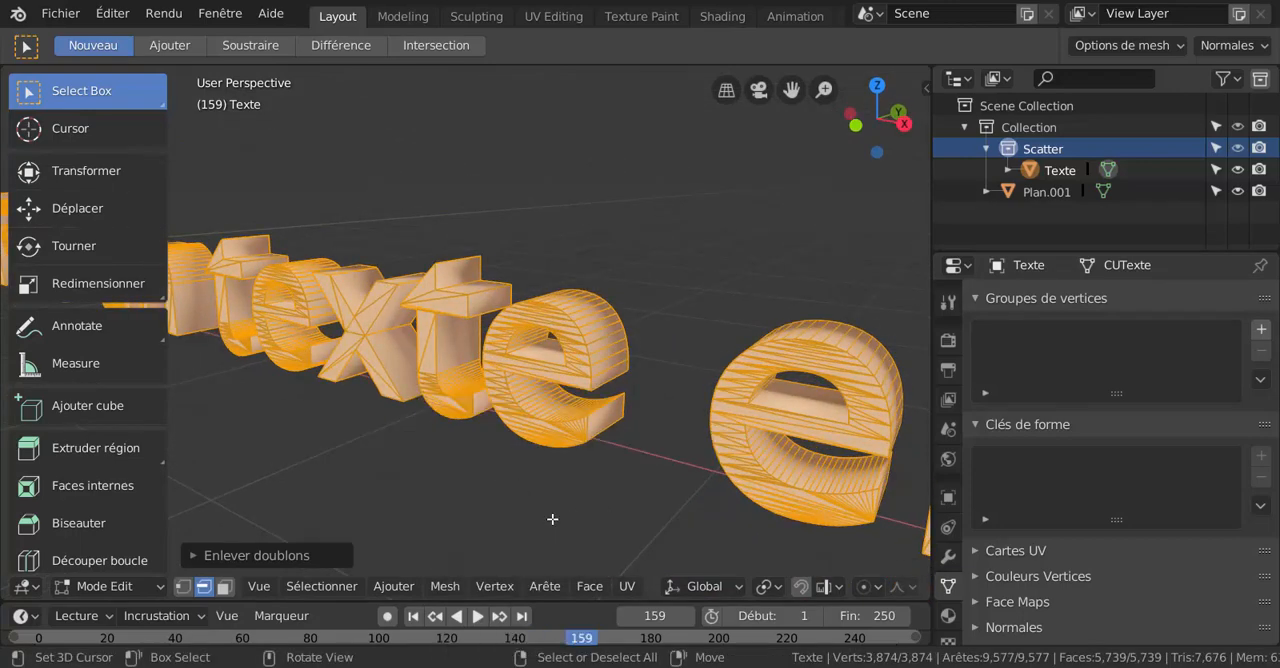
{"action": "key", "text": "ctrl+Tab"}
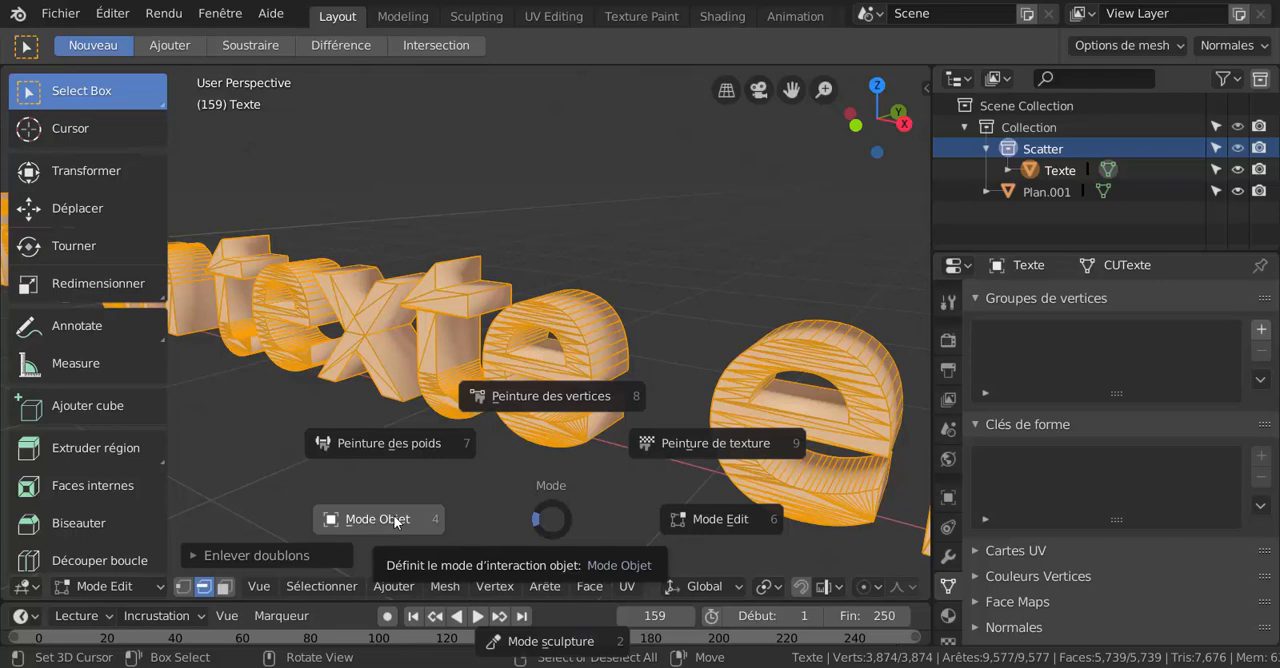
{"action": "key", "text": "Escape"}
{"action": "scroll", "coordinate": [528, 476], "scroll_direction": "up", "scroll_amount": 2}
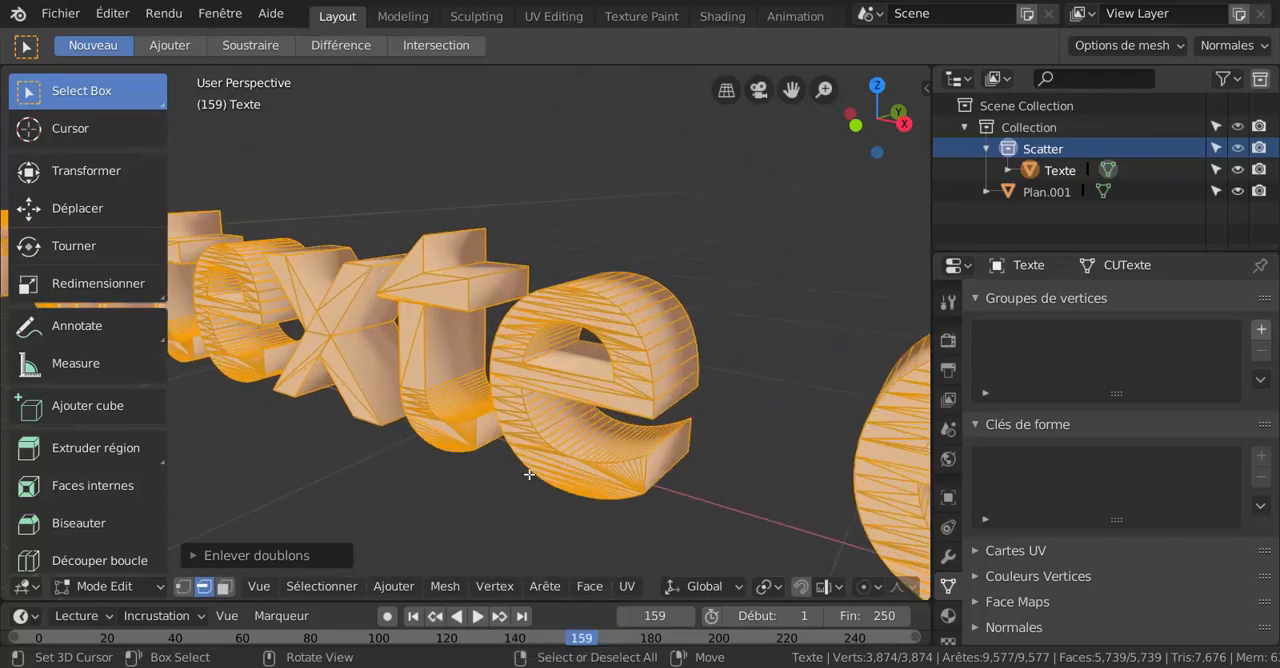
Duplicate a single edge of the last "e" in "texte" and place the copy above the letter
{"action": "right_click", "coordinate": [528, 477]}
{"action": "scroll", "coordinate": [506, 498], "scroll_direction": "up", "scroll_amount": 1}
{"action": "scroll", "coordinate": [506, 498], "scroll_direction": "down", "scroll_amount": 1}
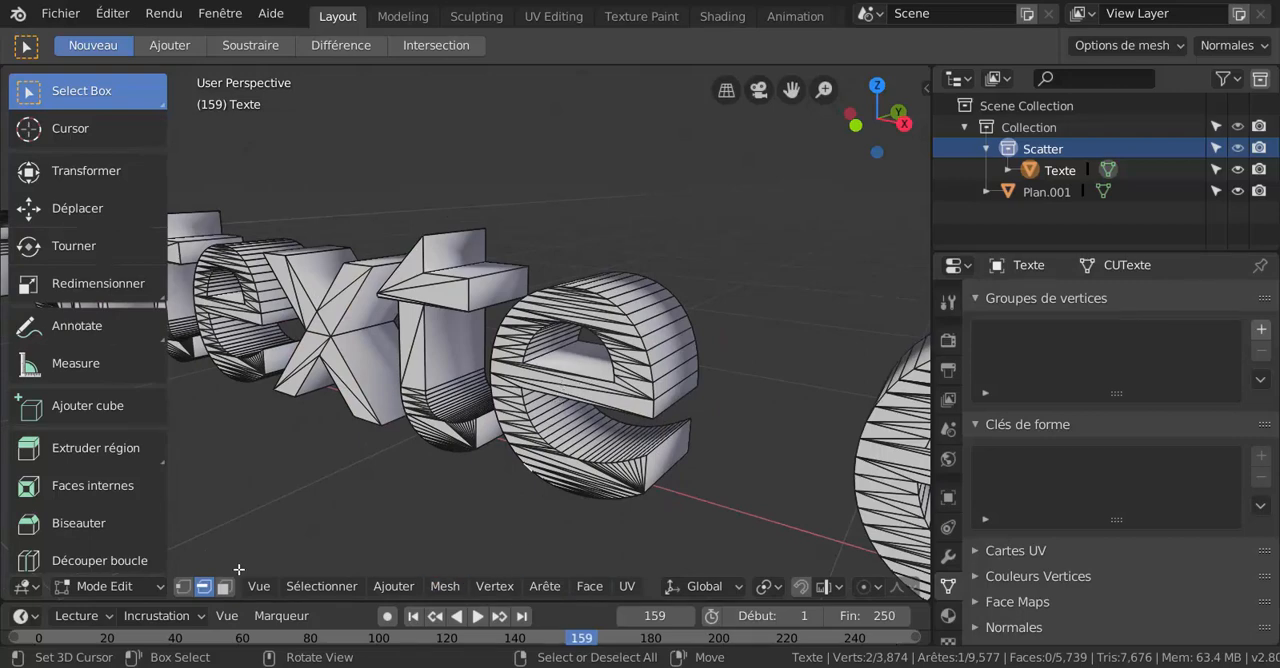
{"action": "scroll", "coordinate": [534, 441], "scroll_direction": "down", "scroll_amount": 1}
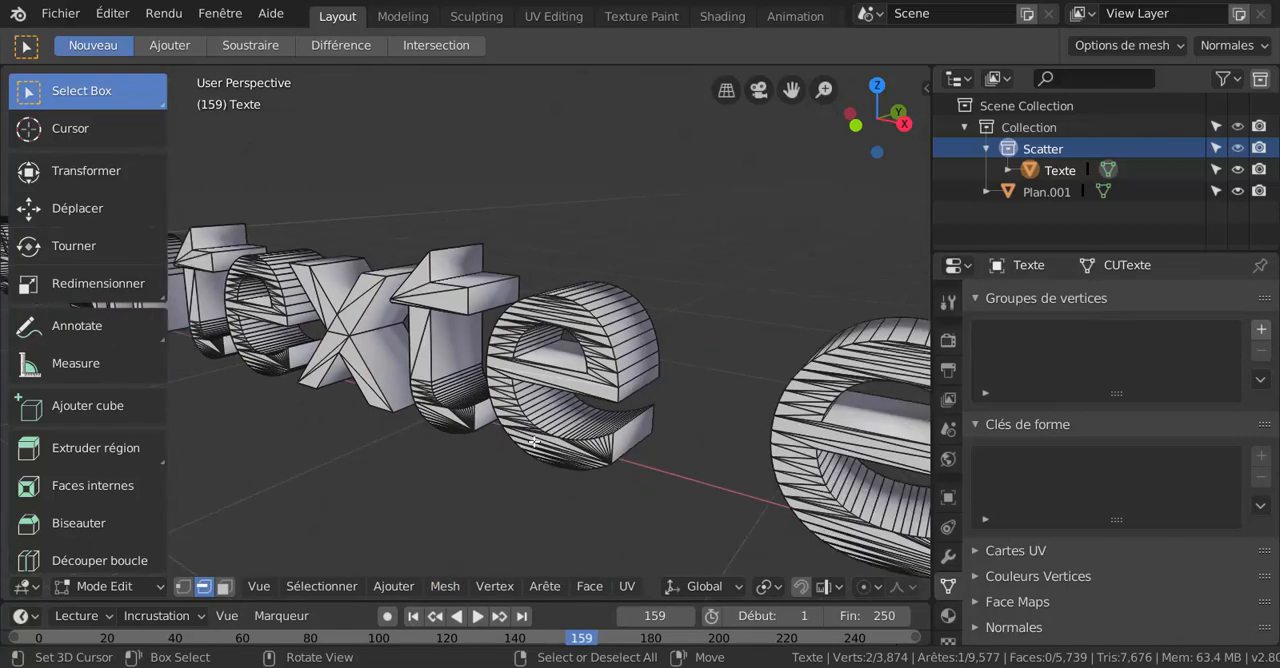
{"action": "scroll", "coordinate": [551, 469], "scroll_direction": "down", "scroll_amount": 1}
{"action": "scroll", "coordinate": [554, 469], "scroll_direction": "up", "scroll_amount": 1}
{"action": "key", "text": "shift+d"}
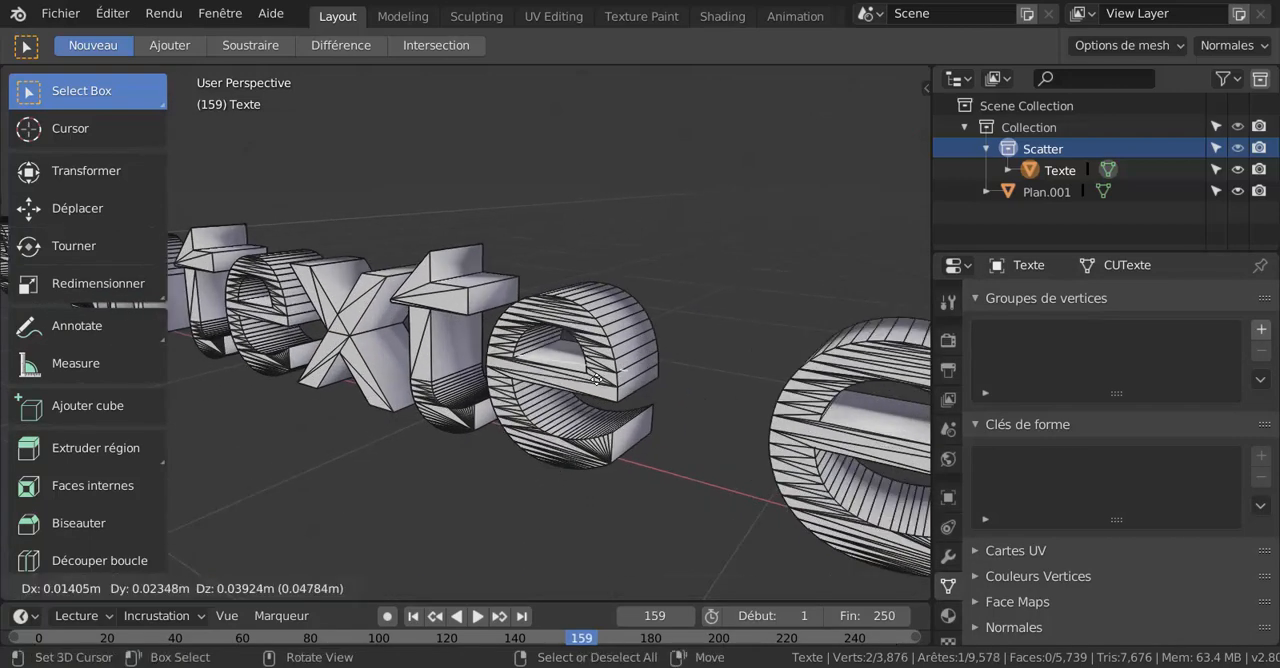
{"action": "left_click", "coordinate": [631, 275]}
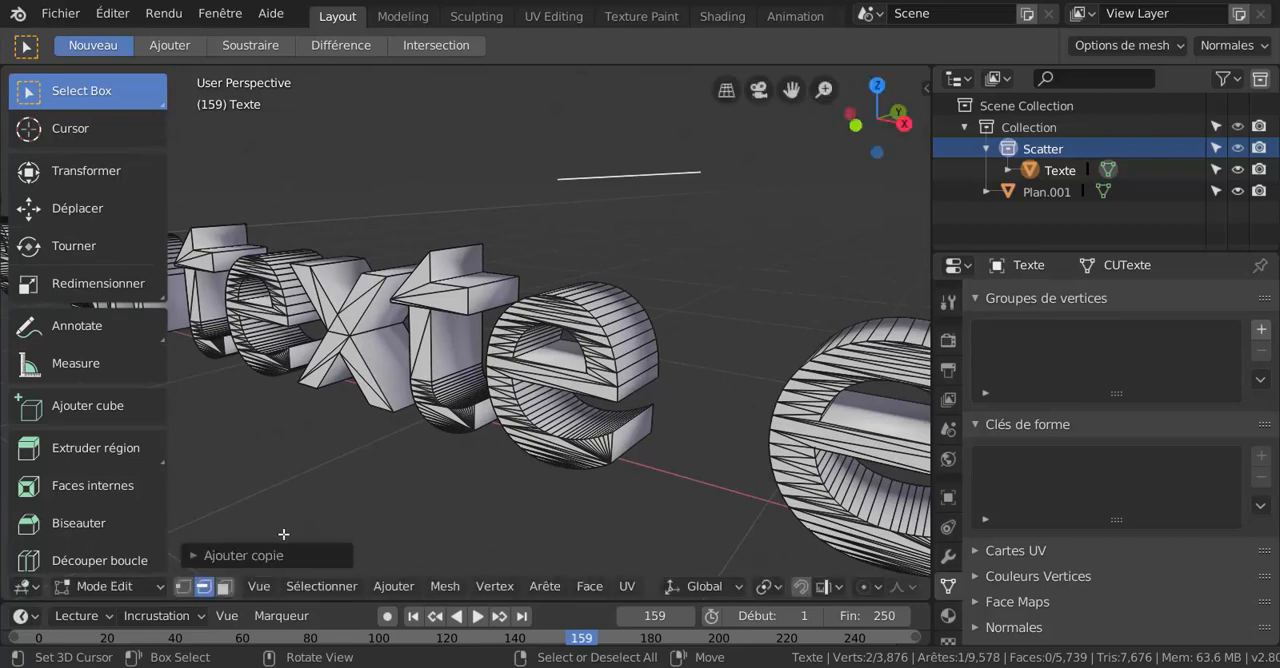
Switch to vertex selection and try moving the end vertices of the duplicated edge
{"action": "left_click", "coordinate": [183, 586]}
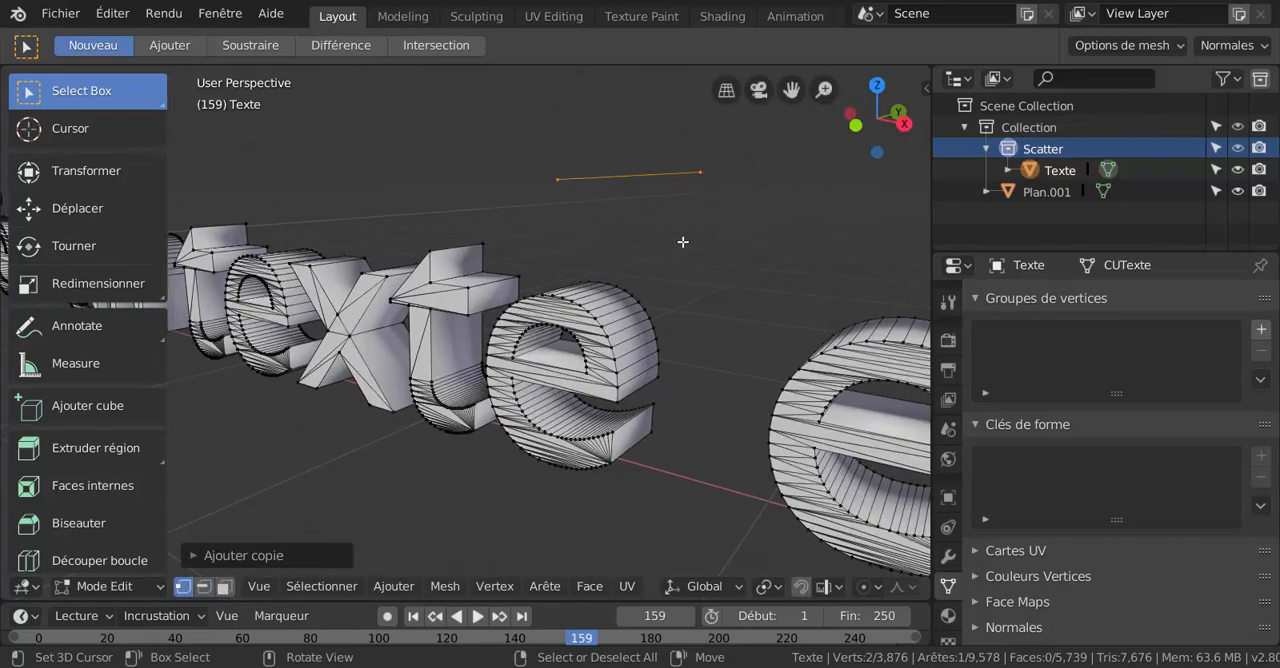
{"action": "middle_click_drag", "start_coordinate": [683, 240], "coordinate": [600, 312], "text": "shift"}
{"action": "scroll", "coordinate": [602, 310], "scroll_direction": "up", "scroll_amount": 3}
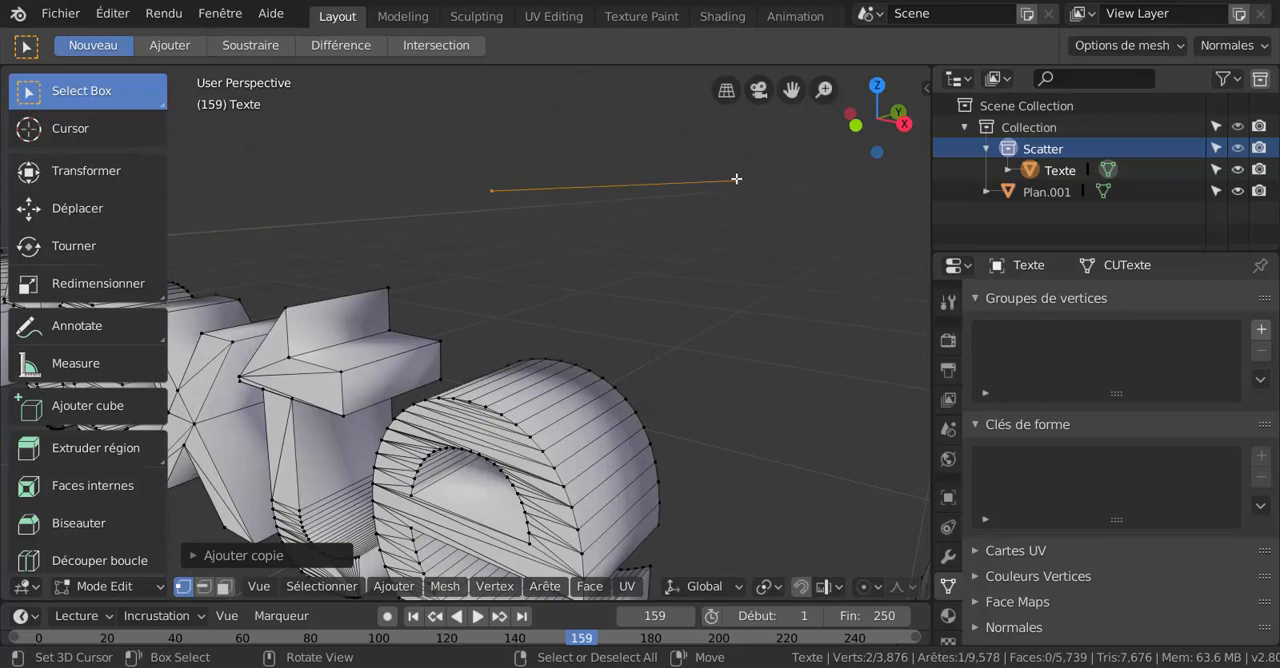
{"action": "left_click", "coordinate": [737, 181]}
{"action": "key", "text": "g"}
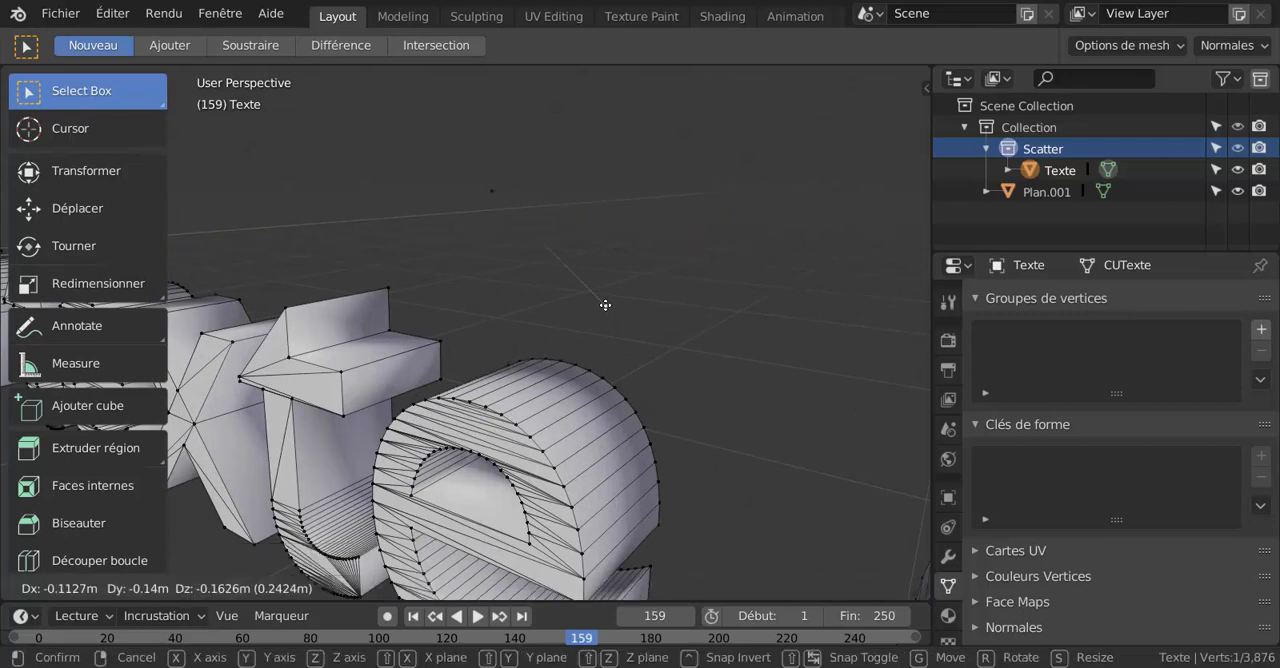
{"action": "key", "text": "Escape"}
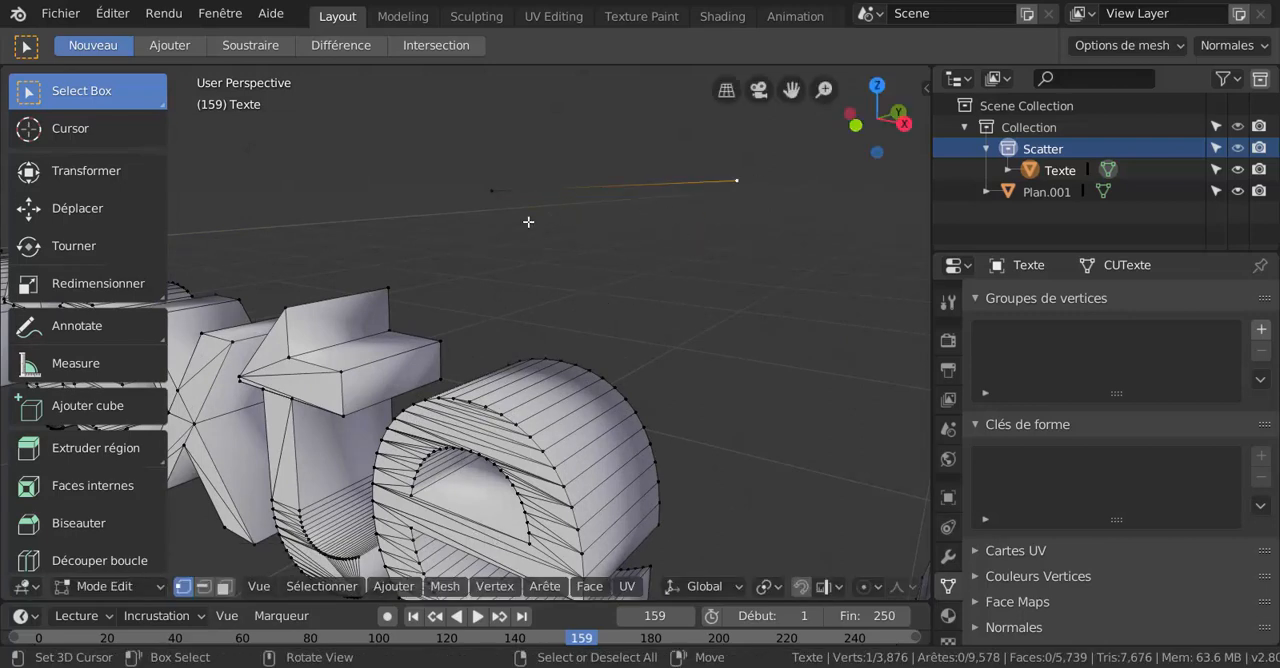
{"action": "key", "text": "g"}
{"action": "left_click", "coordinate": [548, 199]}
Subdivide the duplicated edge with six loop cuts and select one of the new vertices near its middle
{"action": "scroll", "coordinate": [611, 402], "scroll_direction": "down", "scroll_amount": 4}
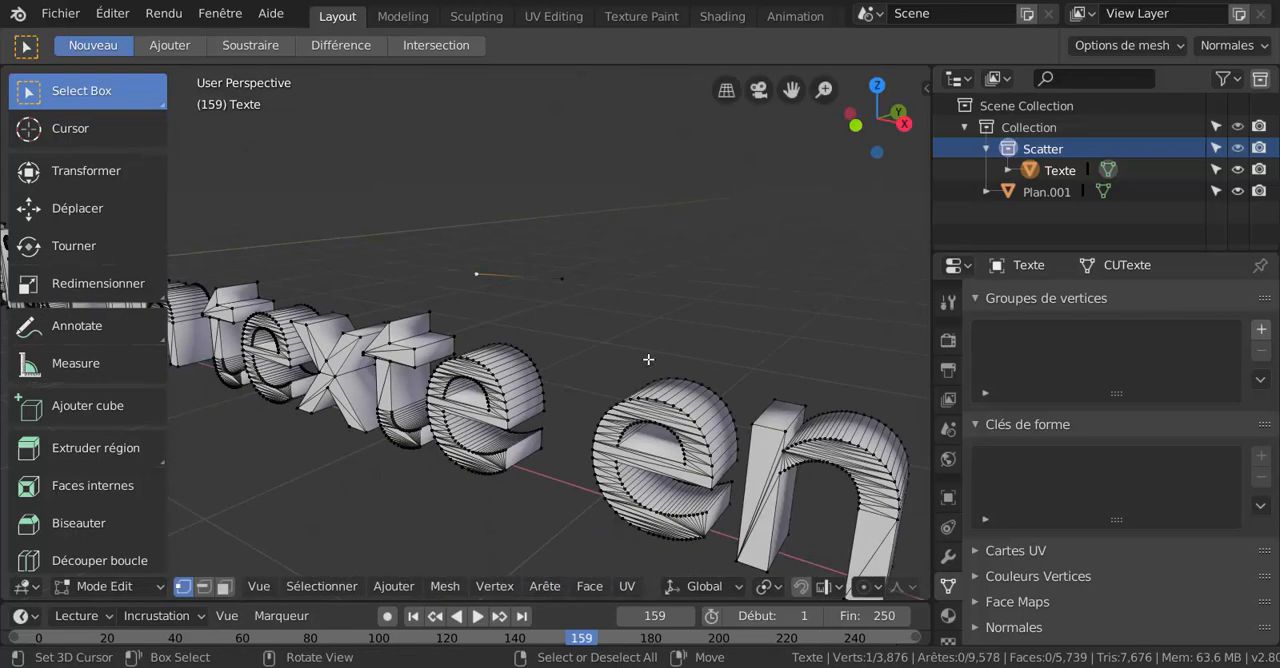
{"action": "scroll", "coordinate": [497, 443], "scroll_direction": "up", "scroll_amount": 2}
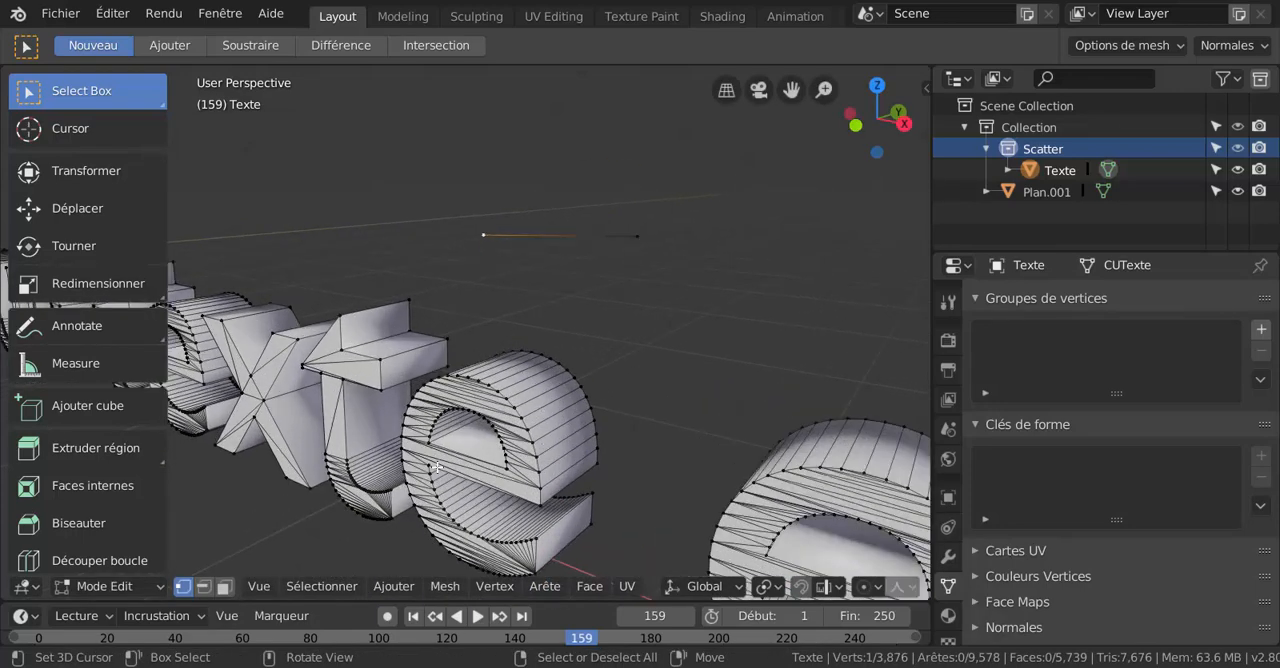
{"action": "scroll", "coordinate": [612, 243], "scroll_direction": "up", "scroll_amount": 2}
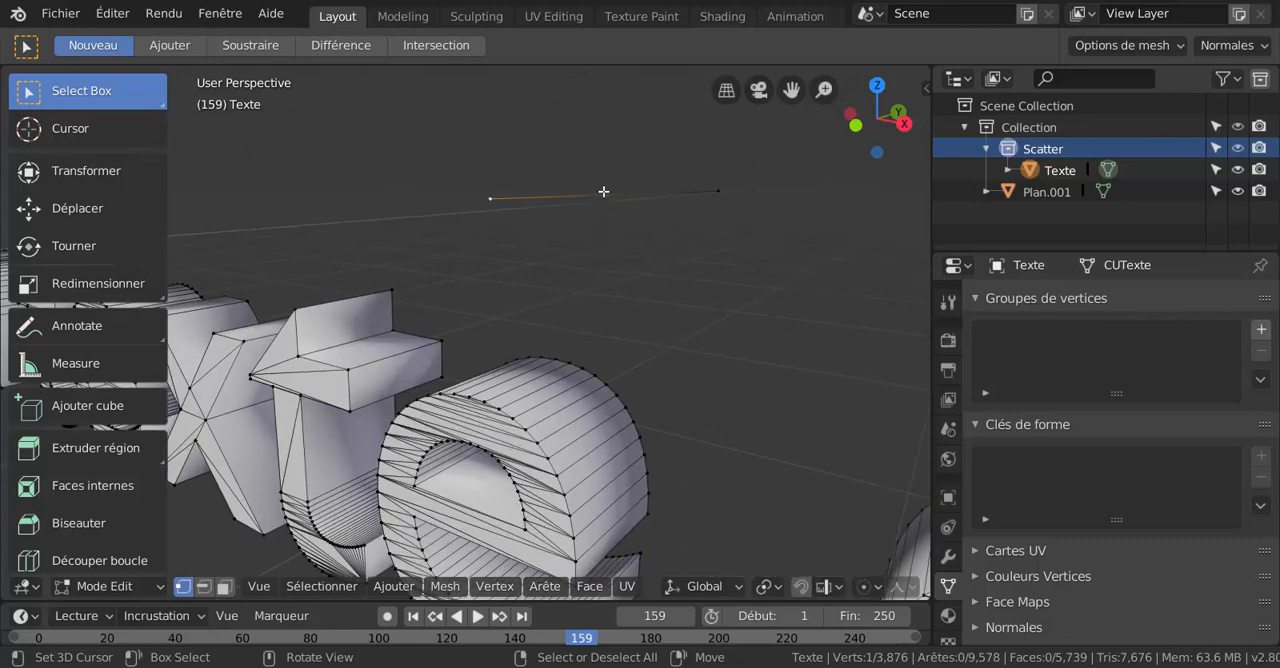
{"action": "key", "text": "ctrl+r"}
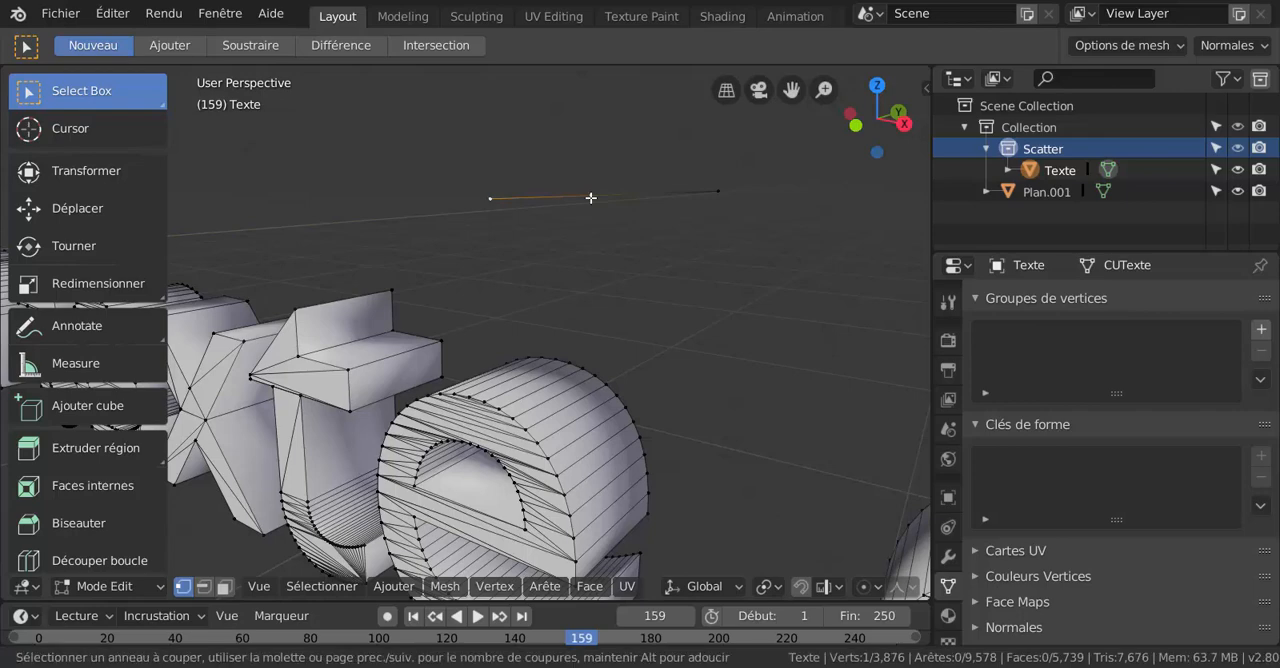
{"action": "scroll", "coordinate": [590, 197], "scroll_direction": "up", "scroll_amount": 5}
{"action": "left_click", "coordinate": [590, 197]}
{"action": "right_click", "coordinate": [590, 197]}
{"action": "left_click", "coordinate": [590, 197]}
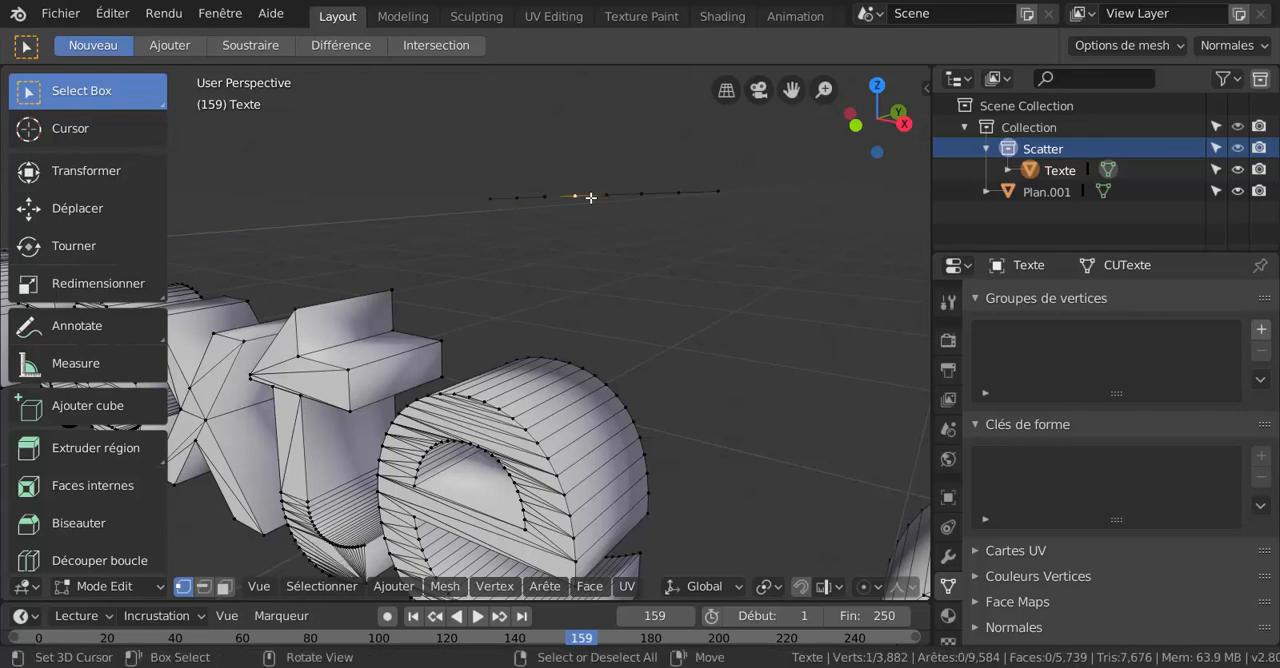
Lower four neighbouring vertices of the subdivided edge one by one to bend the line into a step
{"action": "middle_click_drag", "start_coordinate": [590, 220], "coordinate": [580, 237]}
{"action": "key", "text": "g"}
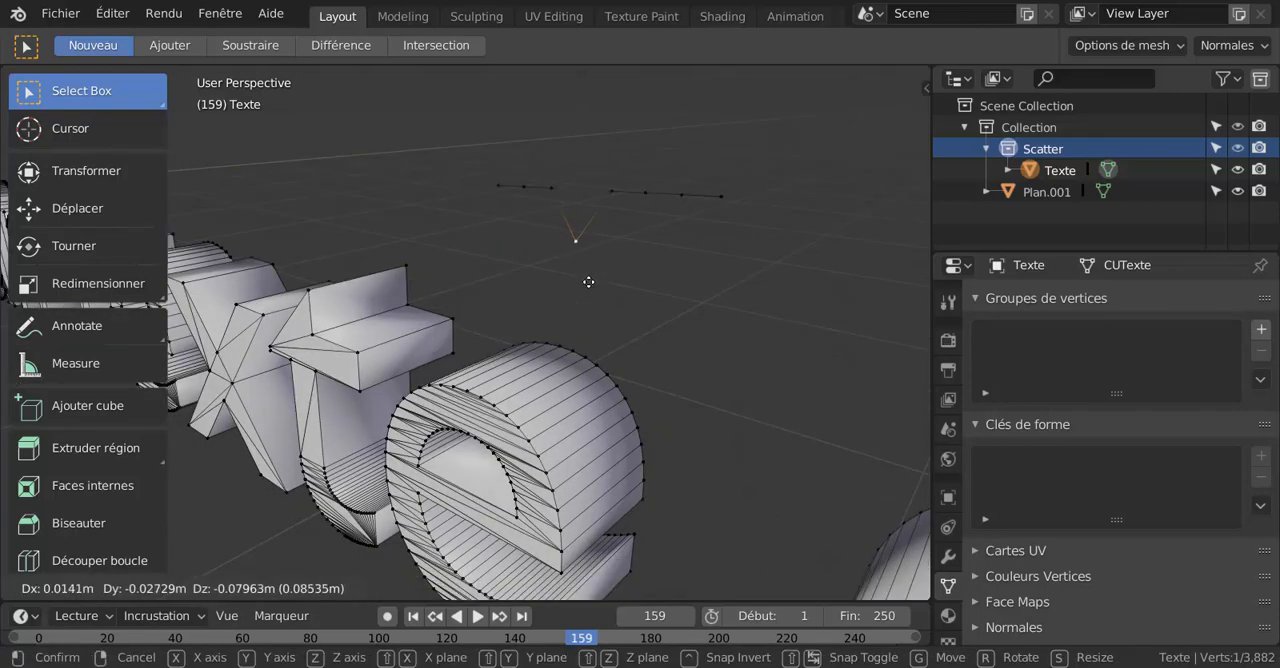
{"action": "left_click", "coordinate": [590, 273]}
{"action": "right_click", "coordinate": [613, 201]}
{"action": "key", "text": "g"}
{"action": "left_click", "coordinate": [608, 274]}
{"action": "right_click", "coordinate": [645, 195]}
{"action": "key", "text": "g"}
{"action": "left_click", "coordinate": [647, 264]}
{"action": "right_click", "coordinate": [684, 198]}
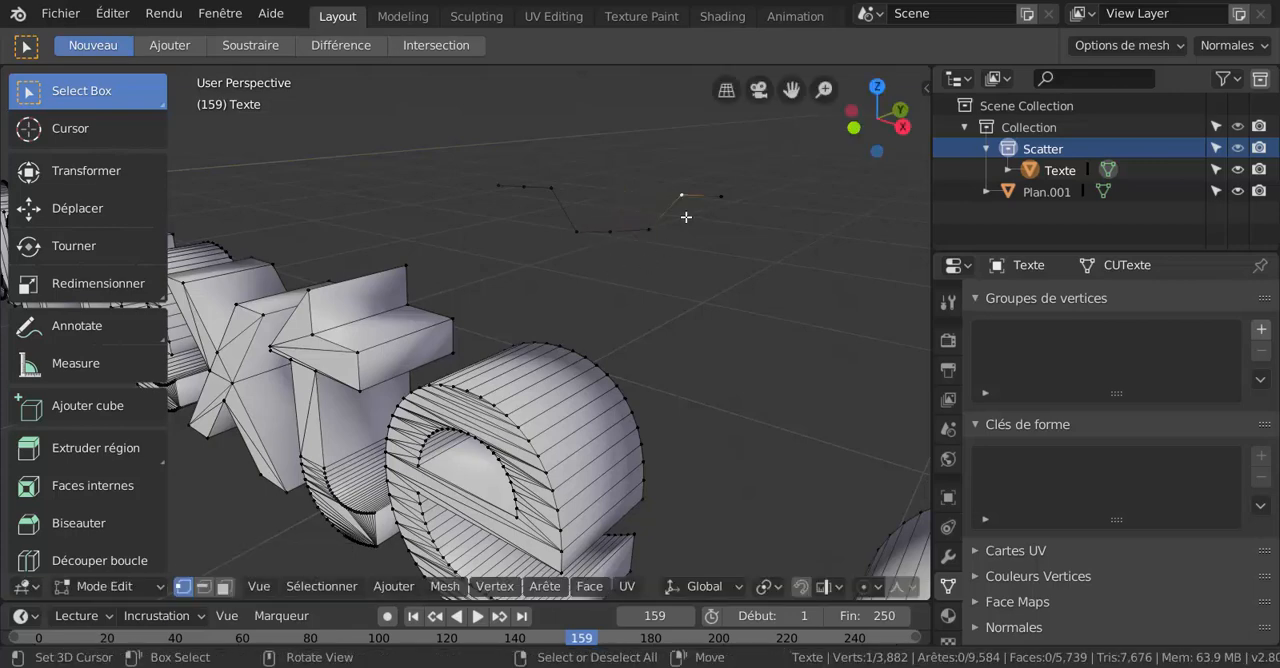
{"action": "key", "text": "g"}
{"action": "left_click", "coordinate": [690, 250]}
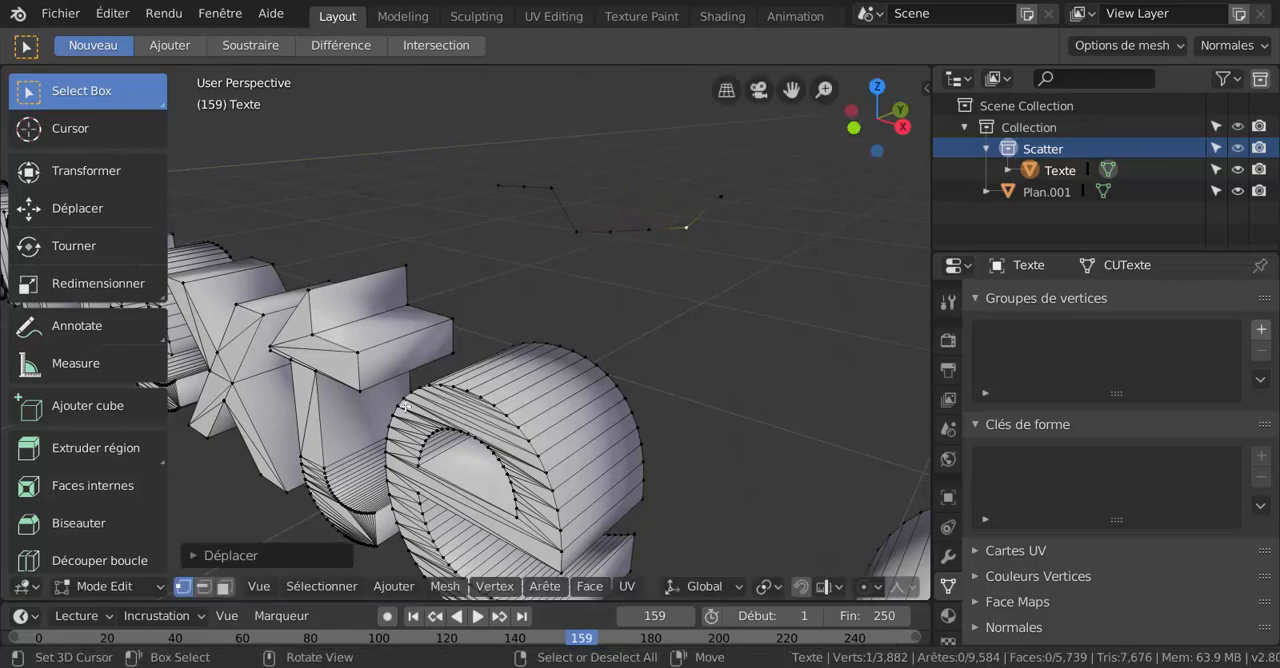
Select all vertices linked to the bent loose edge above the letters and delete them
{"action": "middle_click_drag", "start_coordinate": [511, 476], "coordinate": [511, 368]}
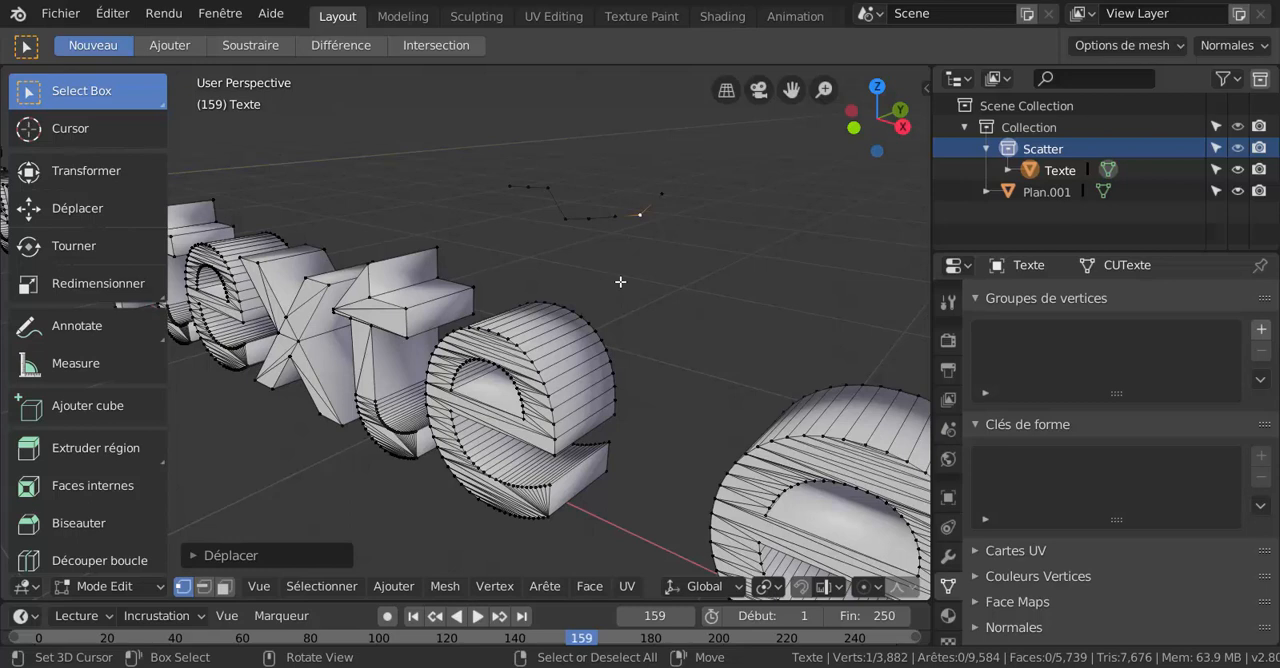
{"action": "key", "text": "ctrl+l"}
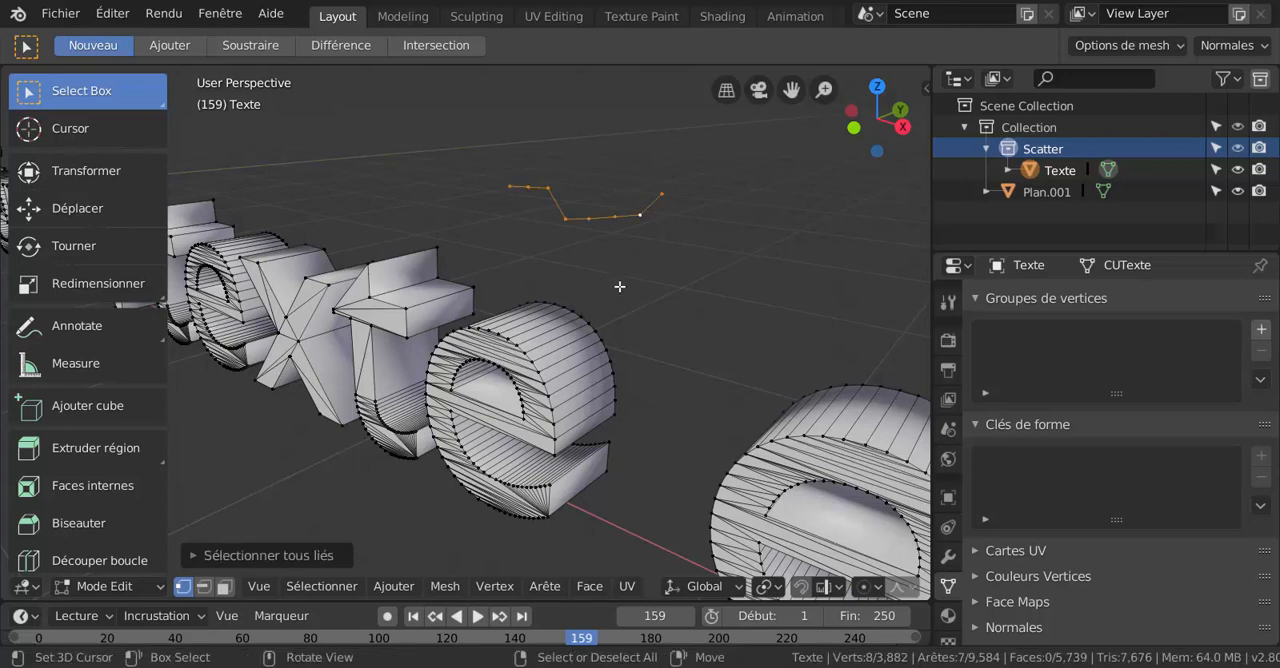
{"action": "key", "text": "x"}
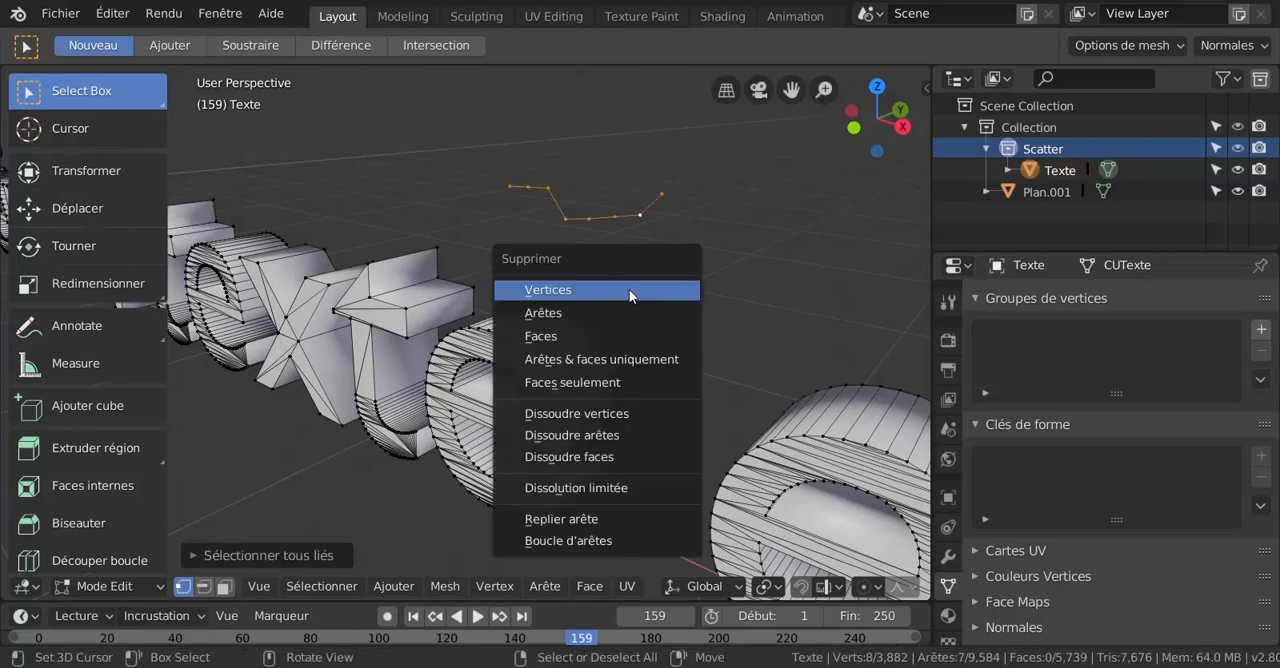
{"action": "left_click", "coordinate": [626, 289]}
{"action": "scroll", "coordinate": [606, 275], "scroll_direction": "down", "scroll_amount": 3}
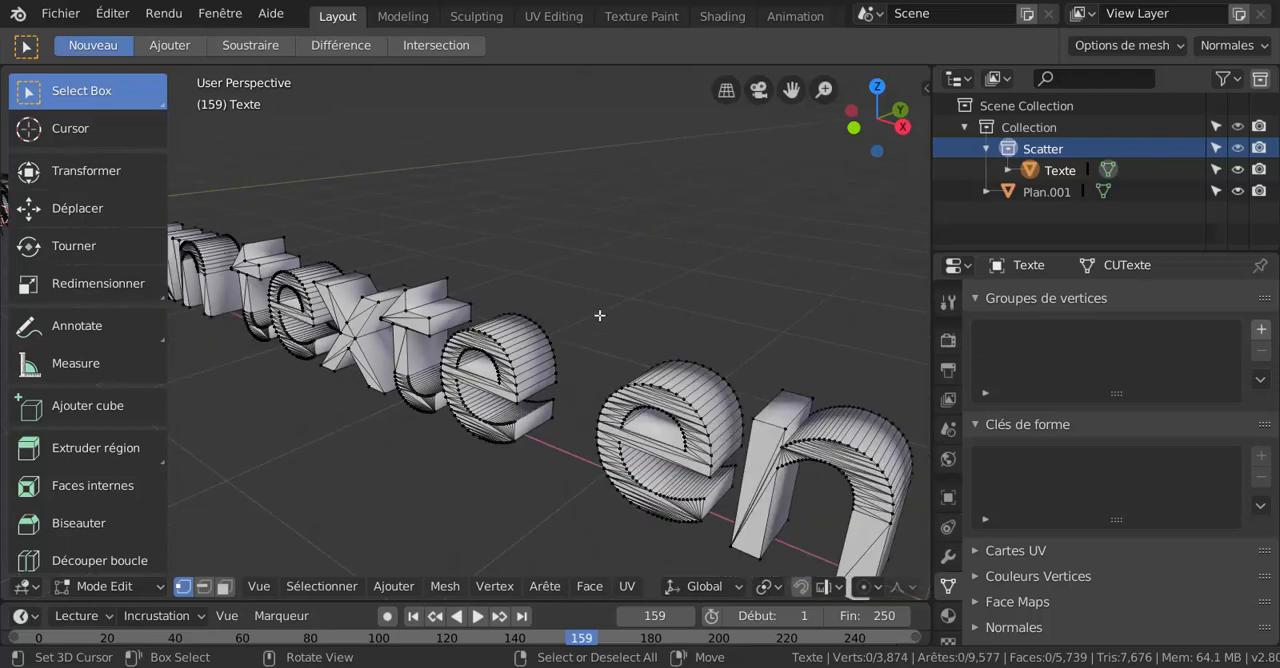
Switch the text object from Edit Mode back to Object Mode
{"action": "mouse_move", "coordinate": [600, 314]}
{"action": "middle_mouse_down"}
{"action": "mouse_move", "coordinate": [588, 301]}
{"action": "mouse_move", "coordinate": [643, 306]}
{"action": "mouse_move", "coordinate": [600, 330]}
{"action": "middle_mouse_up"}
{"action": "scroll", "coordinate": [616, 321], "scroll_direction": "down", "scroll_amount": 3}
{"action": "key", "text": "ctrl+Tab"}
{"action": "left_click", "coordinate": [756, 334]}
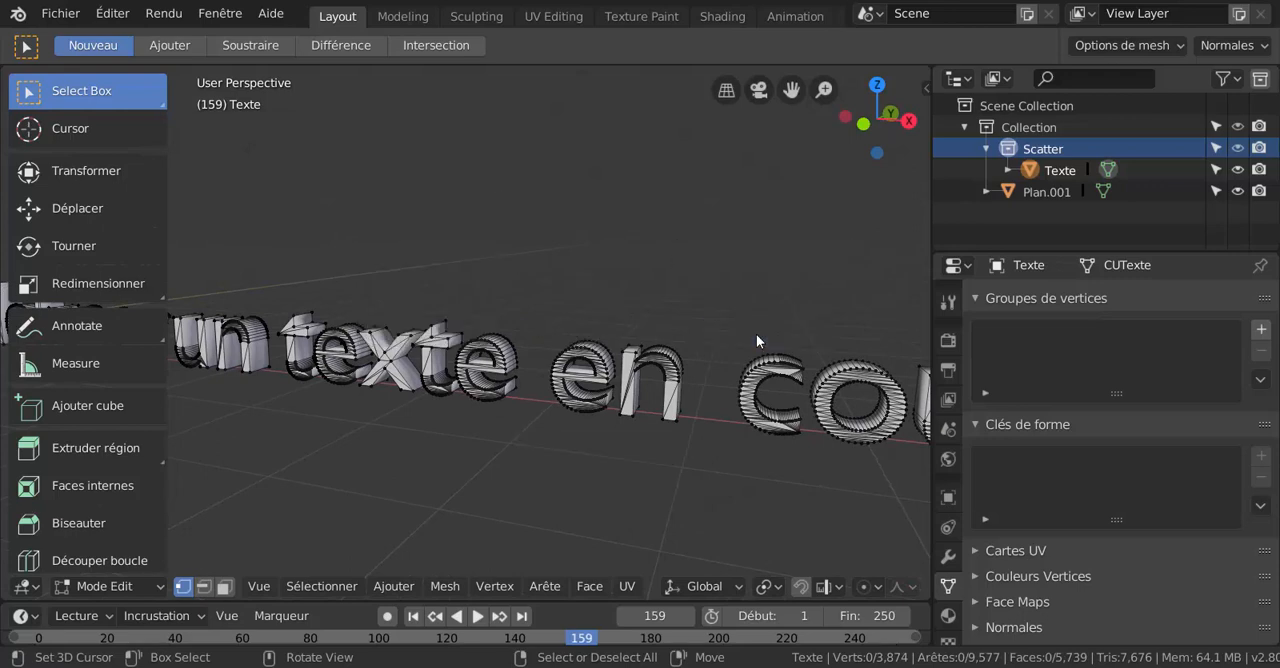
{"action": "key", "text": "ctrl+Tab"}
{"action": "left_click", "coordinate": [576, 342]}
{"action": "middle_click_drag", "start_coordinate": [714, 399], "coordinate": [601, 402]}
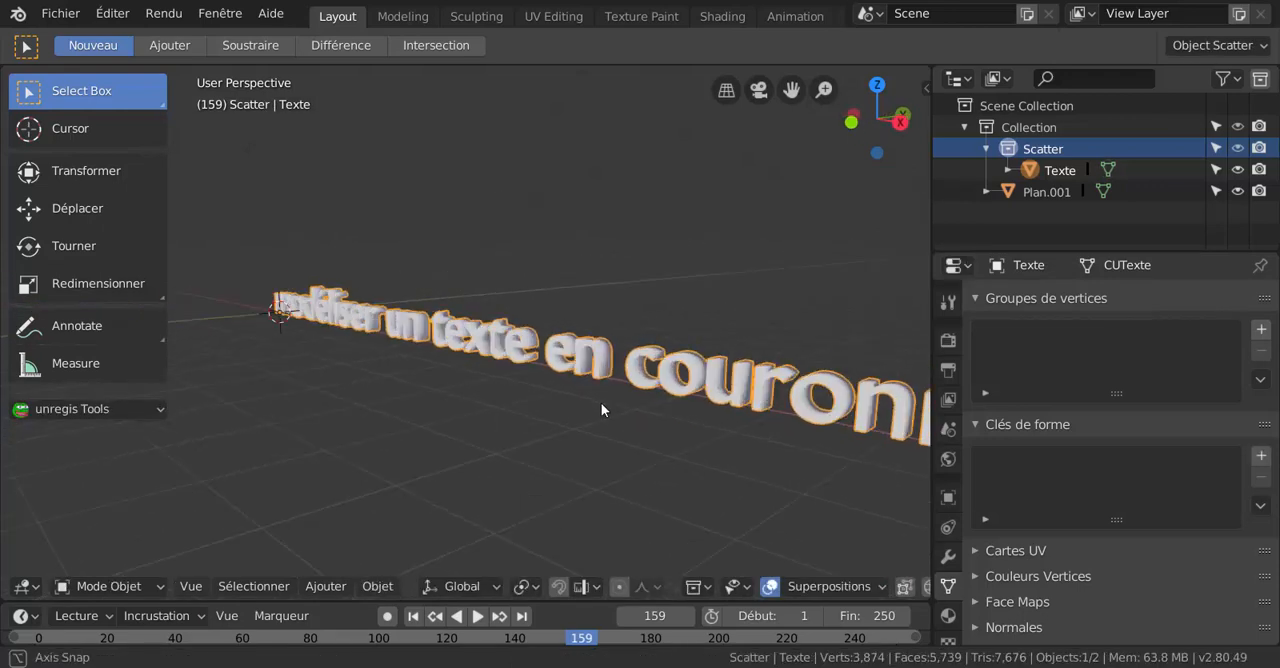
Add a Remesh modifier to the text and disable the removal of disconnected pieces
{"action": "left_click", "coordinate": [948, 557]}
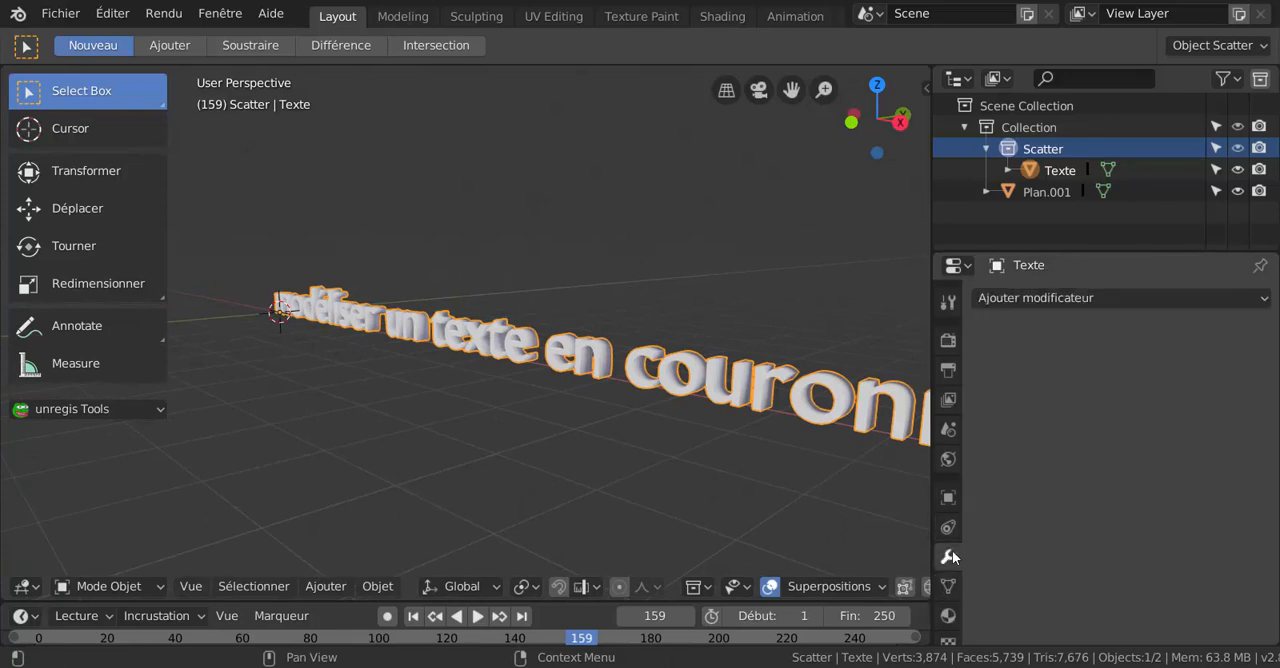
{"action": "left_click", "coordinate": [1077, 298]}
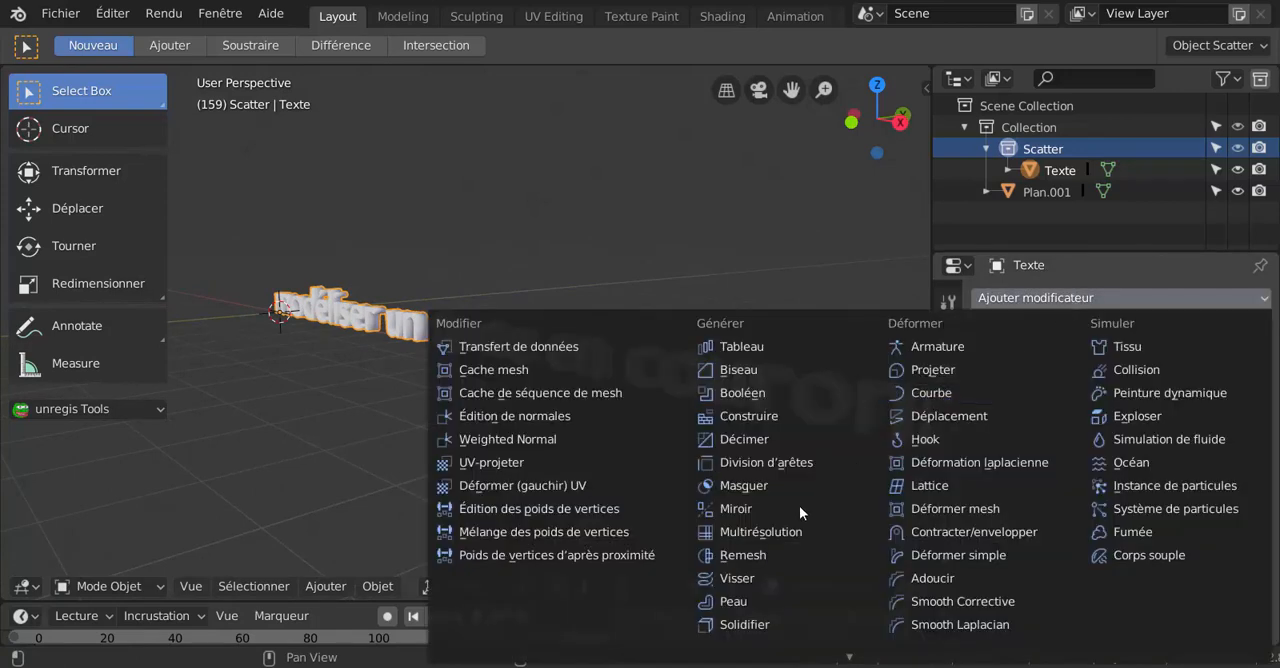
{"action": "left_click", "coordinate": [742, 556]}
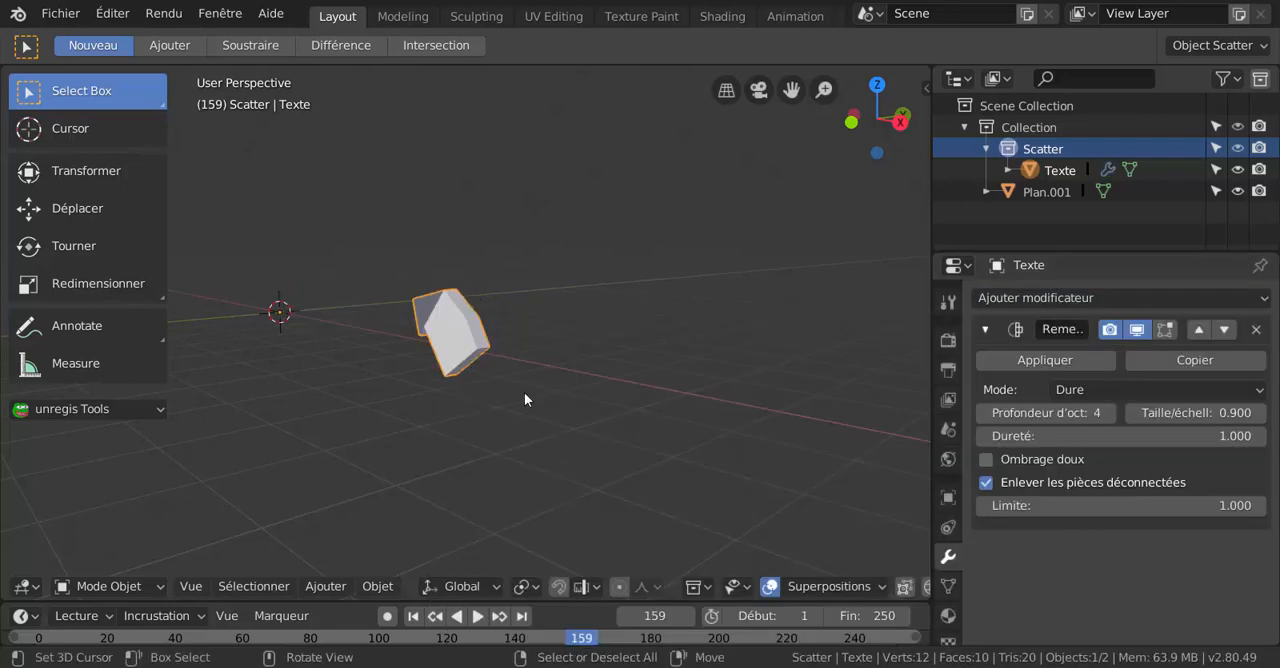
{"action": "left_click", "coordinate": [986, 482]}
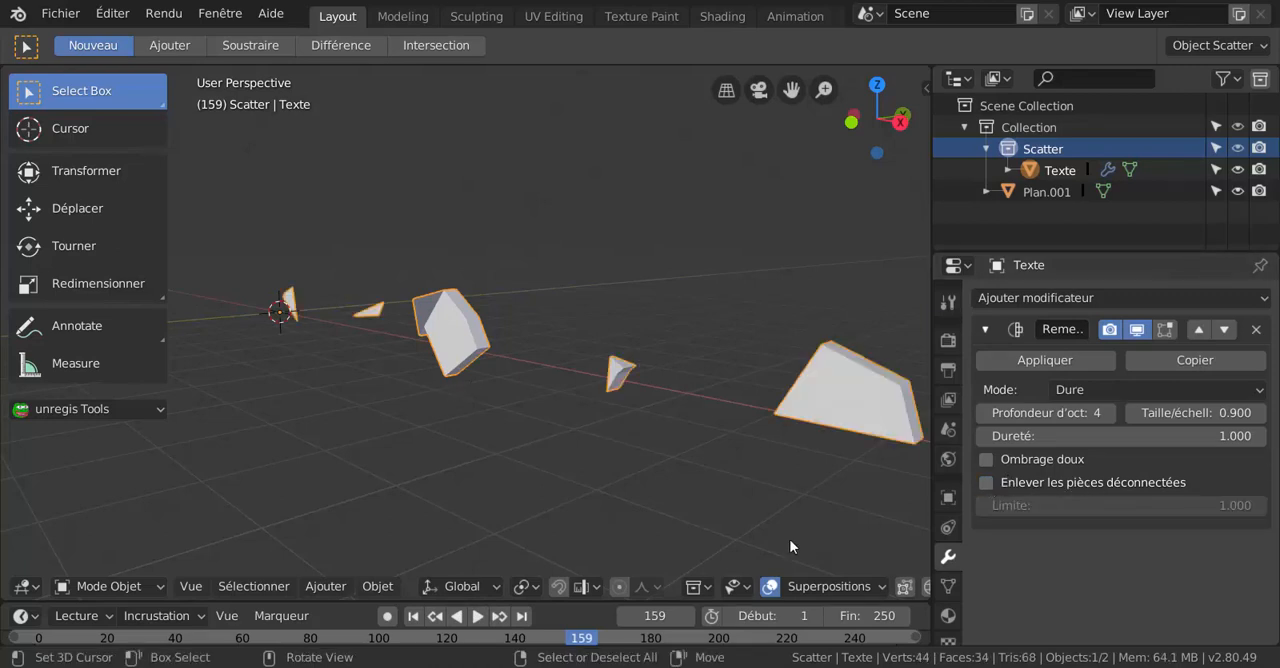
Set the Remesh octree depth to 9 and inspect the "r" of "modéliser" up close
{"action": "left_click", "coordinate": [1098, 413]}
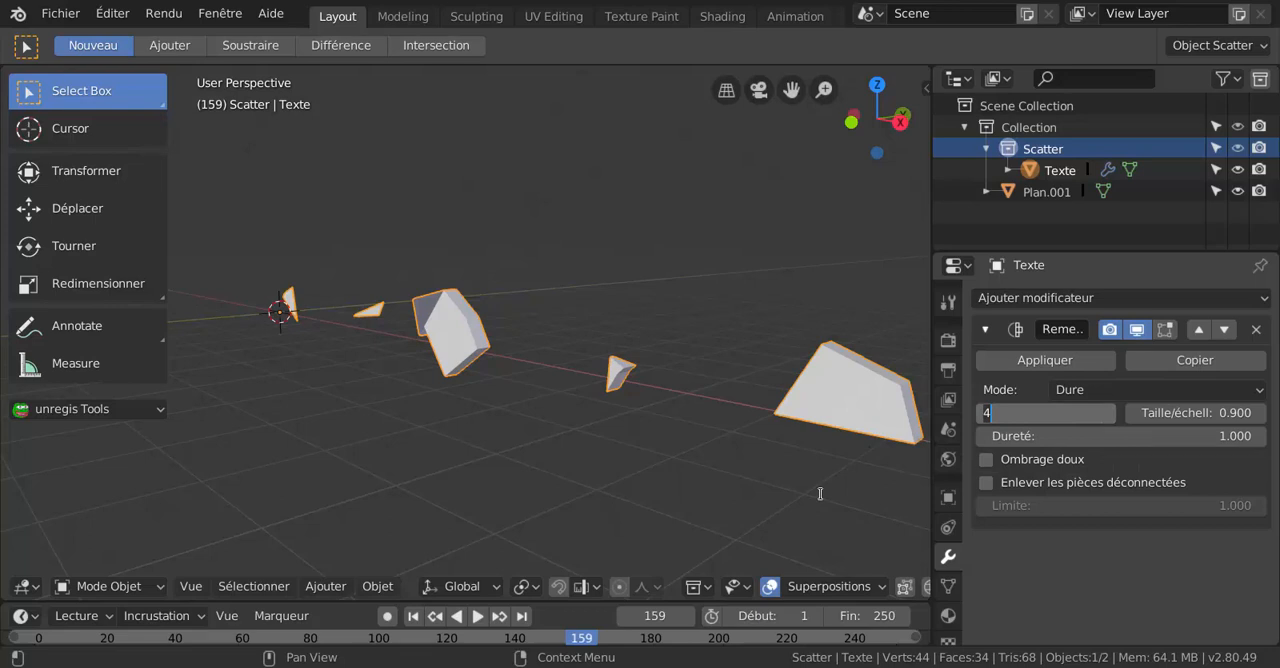
{"action": "type", "text": "9"}
{"action": "key", "text": "Return"}
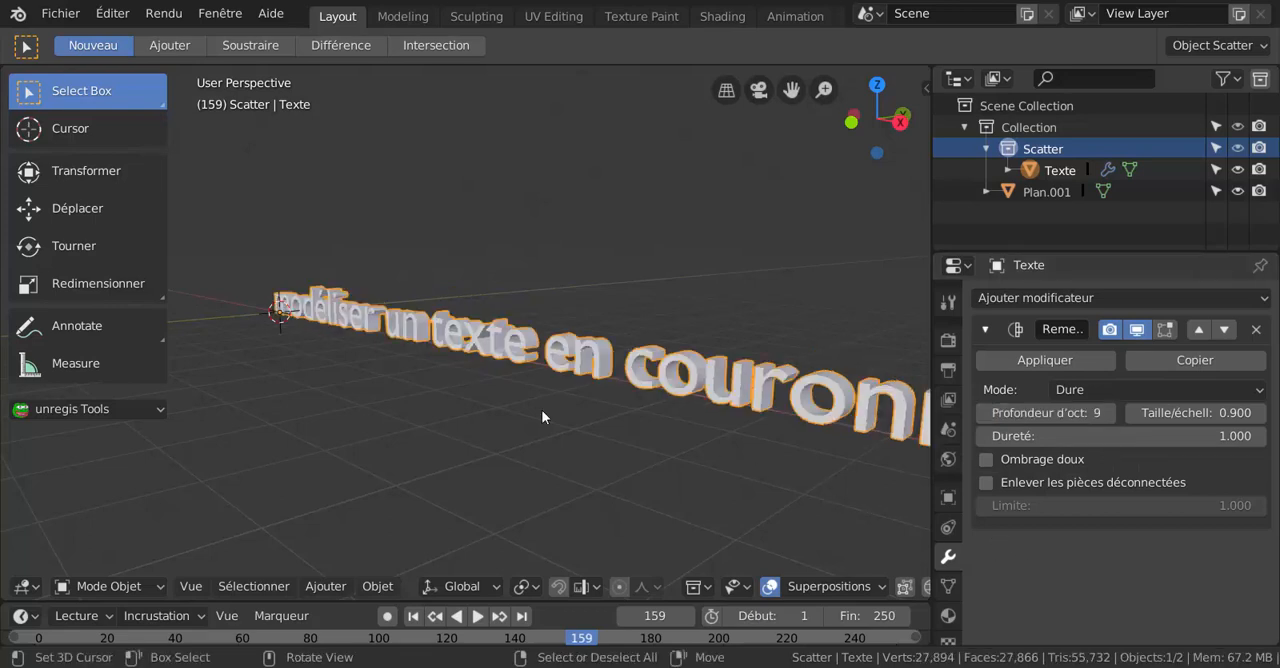
{"action": "middle_click_drag", "start_coordinate": [541, 409], "coordinate": [470, 383]}
{"action": "scroll", "coordinate": [466, 380], "scroll_direction": "up", "scroll_amount": 6}
{"action": "scroll", "coordinate": [490, 330], "scroll_direction": "up", "scroll_amount": 2}
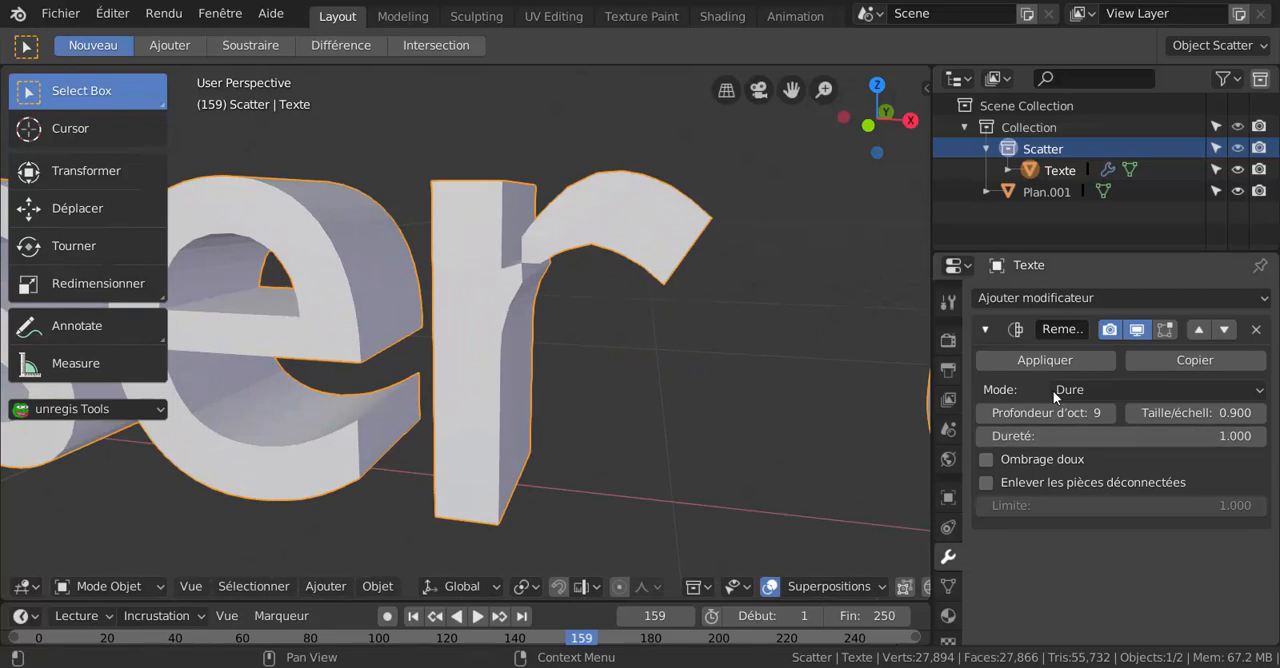
Raise the Remesh octree depth to 10, check the letters, and apply the modifier
{"action": "left_click", "coordinate": [1110, 411]}
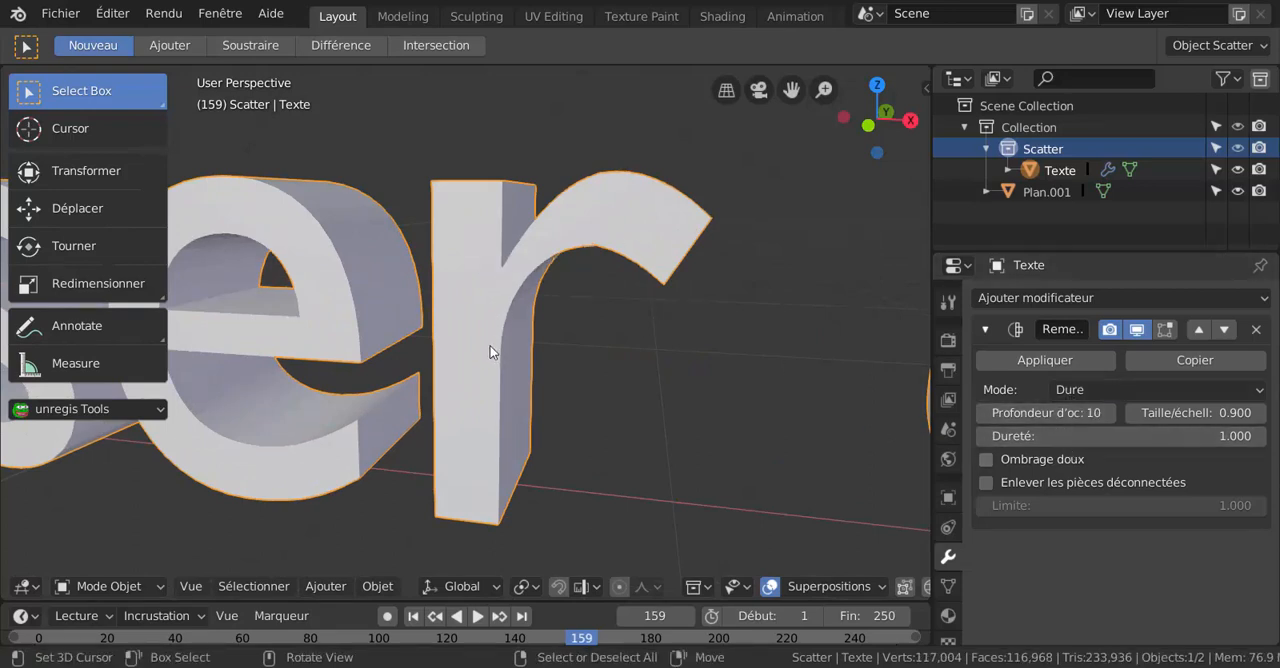
{"action": "scroll", "coordinate": [492, 348], "scroll_direction": "down", "scroll_amount": 5}
{"action": "middle_click_drag", "start_coordinate": [577, 371], "coordinate": [560, 429]}
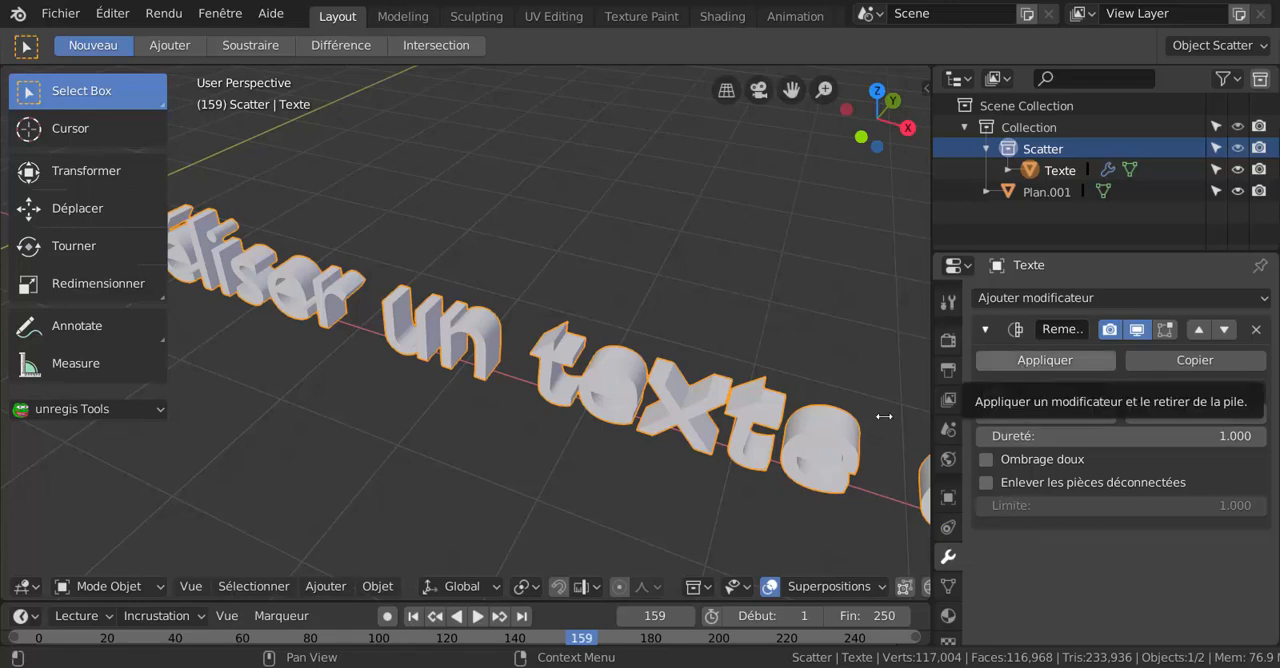
{"action": "middle_click_drag", "start_coordinate": [717, 479], "coordinate": [697, 466]}
{"action": "scroll", "coordinate": [697, 466], "scroll_direction": "up", "scroll_amount": 2}
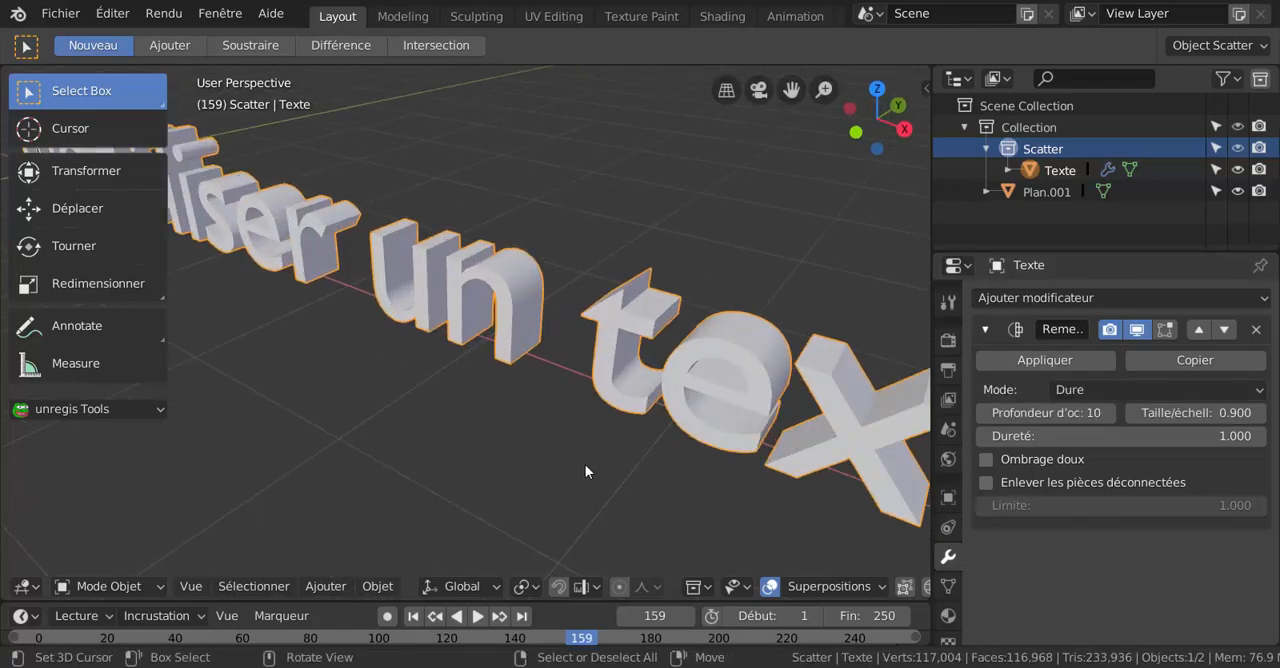
{"action": "middle_click_drag", "start_coordinate": [548, 481], "coordinate": [578, 467]}
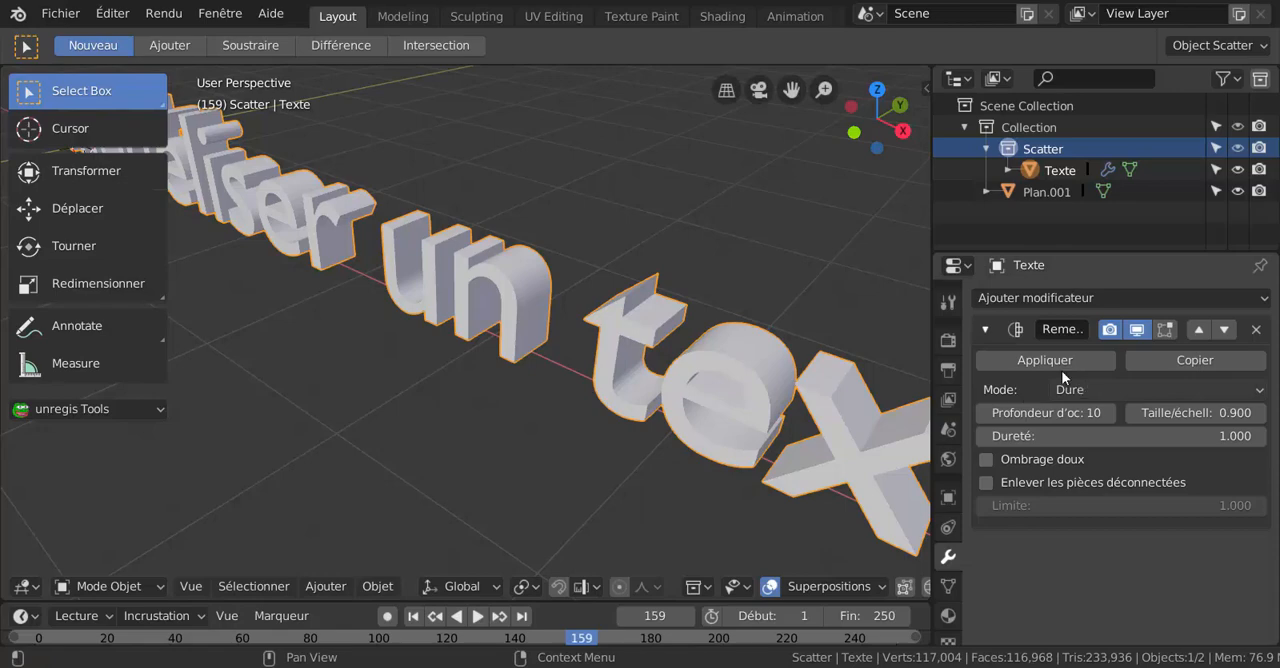
{"action": "middle_click_drag", "start_coordinate": [702, 441], "coordinate": [631, 468]}
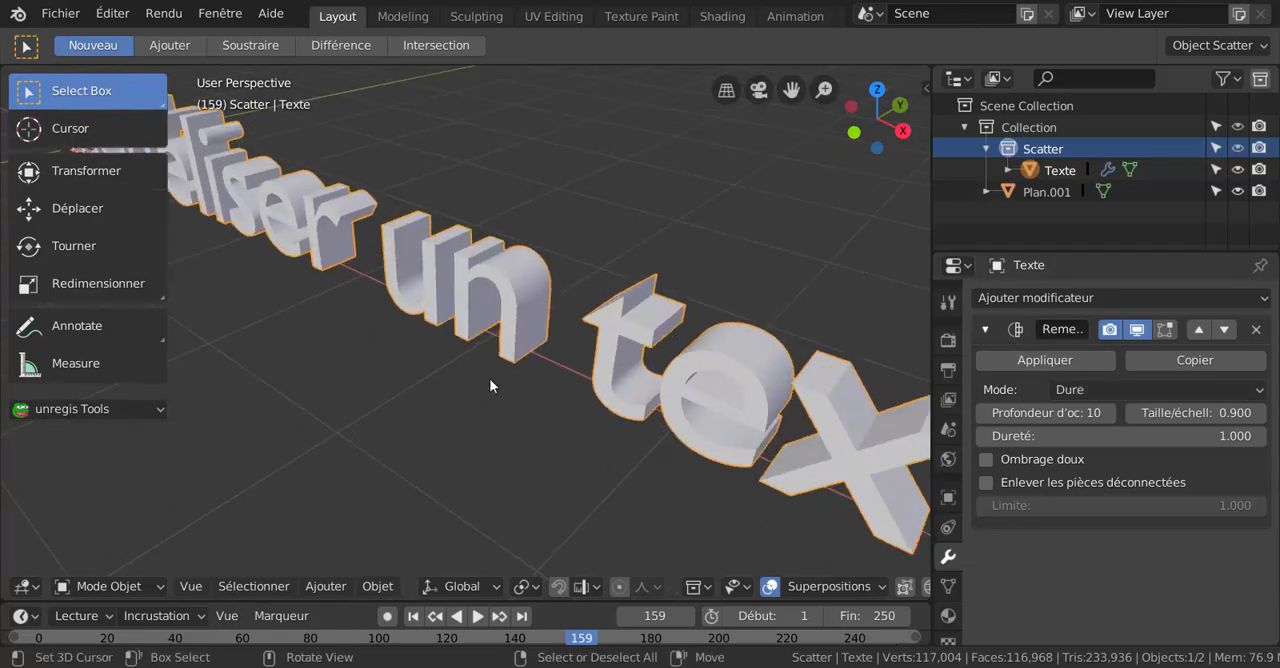
{"action": "scroll", "coordinate": [519, 367], "scroll_direction": "up", "scroll_amount": 2}
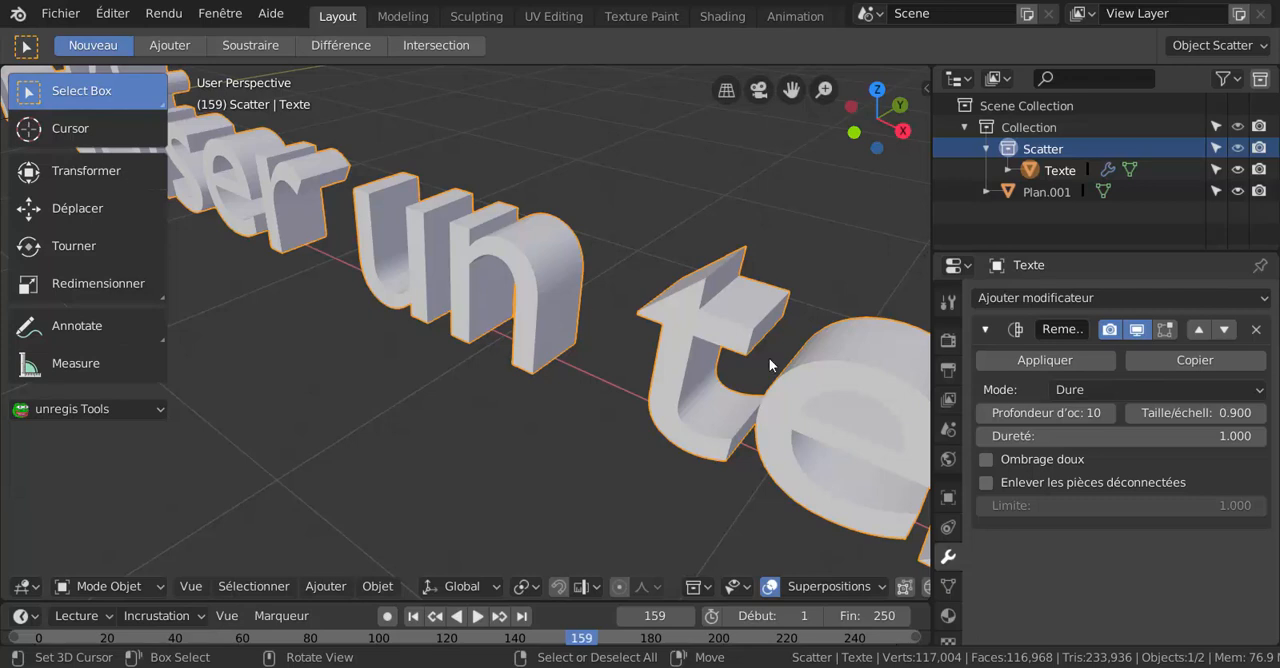
{"action": "left_click", "coordinate": [1053, 361]}
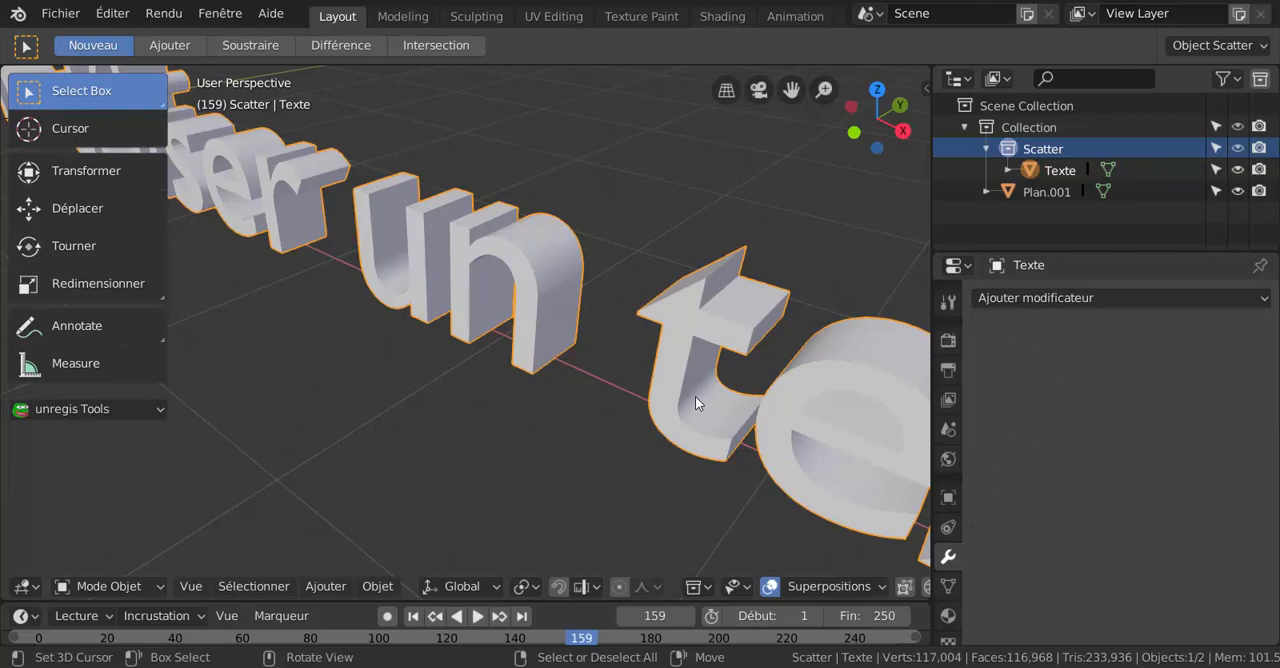
Enter Edit Mode and examine the remeshed topology on the letters of "modéliser", "un" and "texte"
{"action": "key", "text": "ctrl+Tab"}
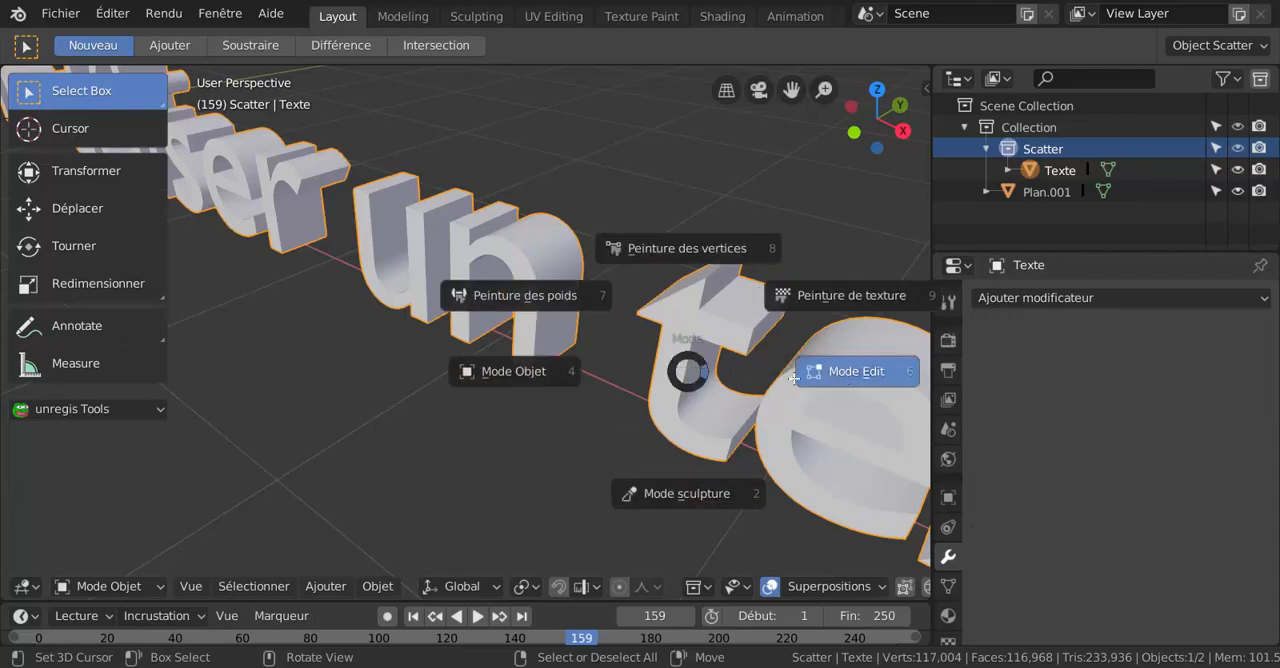
{"action": "left_click", "coordinate": [843, 373]}
{"action": "scroll", "coordinate": [663, 360], "scroll_direction": "up", "scroll_amount": 3}
{"action": "middle_click_drag", "start_coordinate": [663, 360], "coordinate": [620, 403]}
{"action": "scroll", "coordinate": [643, 352], "scroll_direction": "down", "scroll_amount": 4}
{"action": "scroll", "coordinate": [540, 406], "scroll_direction": "up", "scroll_amount": 5}
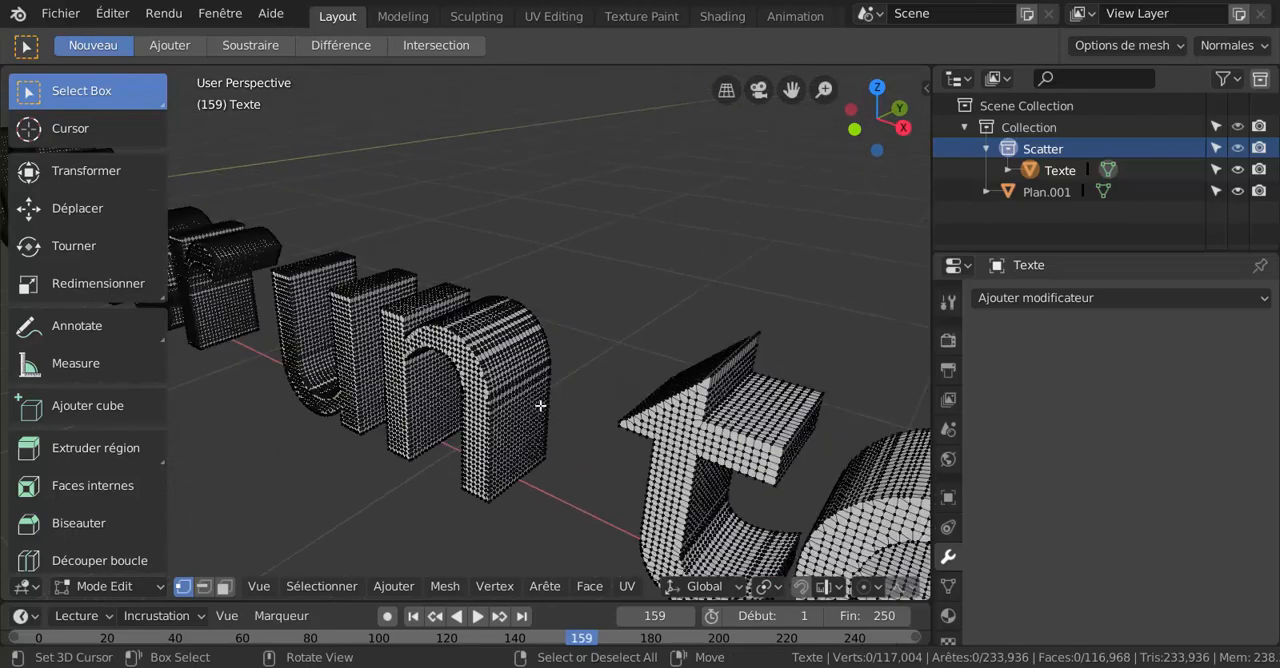
{"action": "middle_click_drag", "start_coordinate": [540, 406], "coordinate": [657, 284], "text": "shift"}
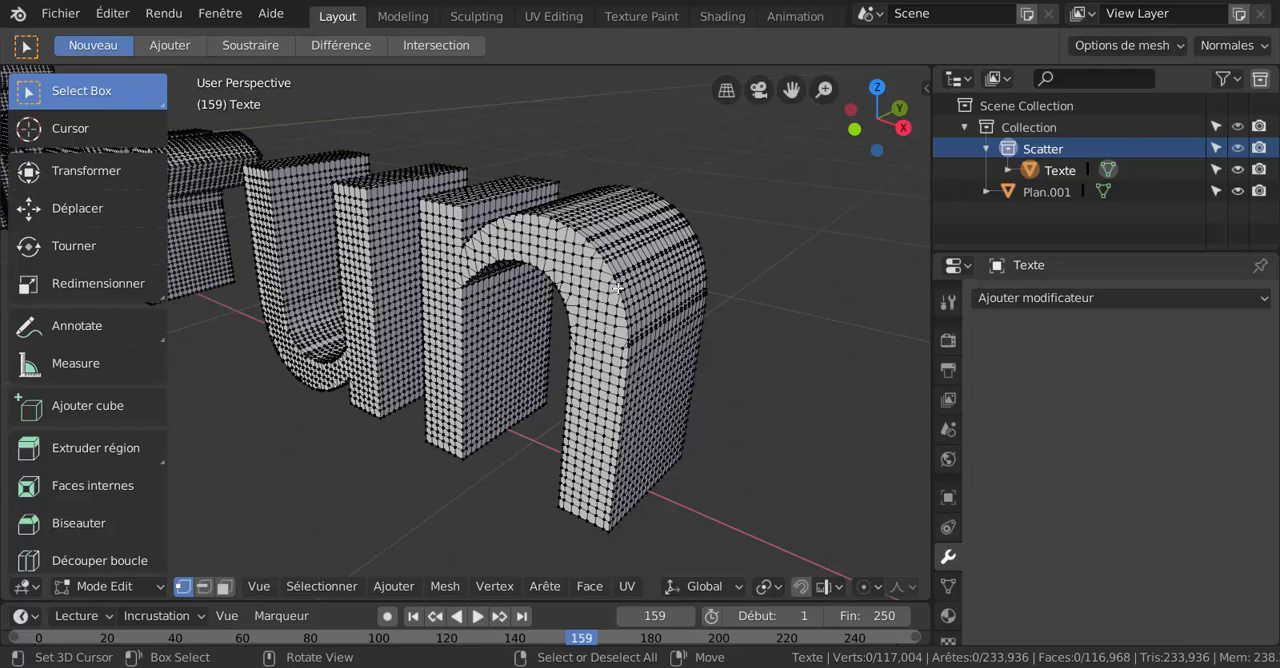
{"action": "scroll", "coordinate": [570, 271], "scroll_direction": "up", "scroll_amount": 2}
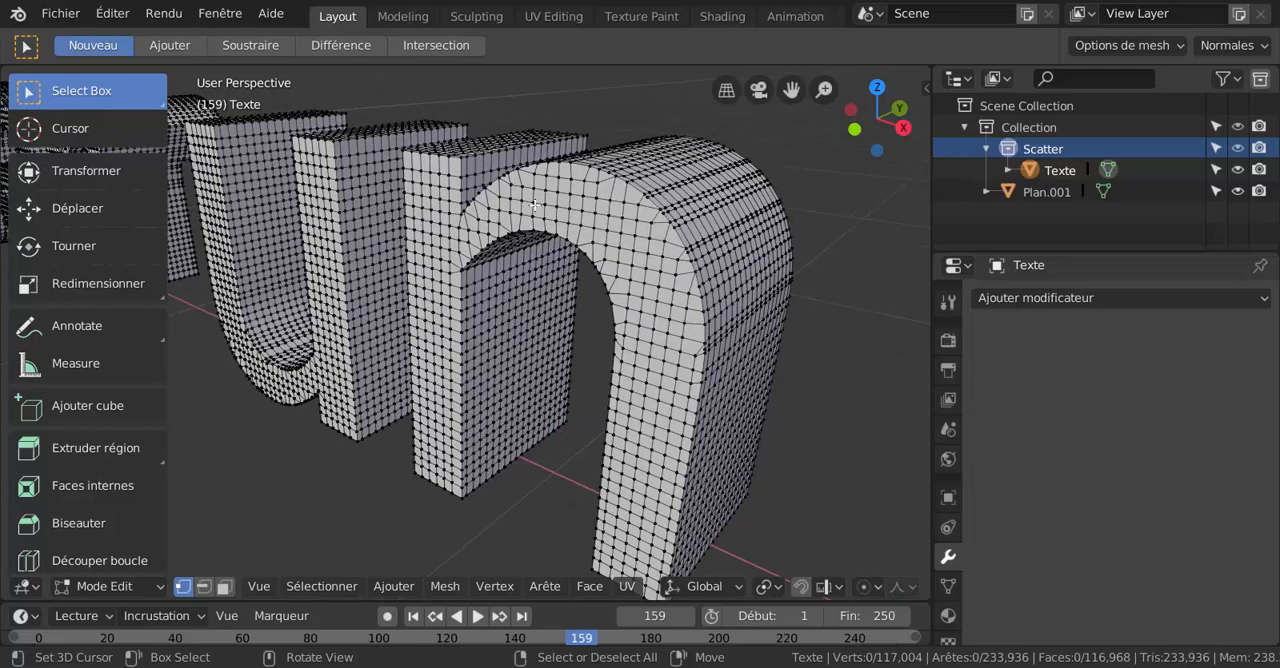
{"action": "scroll", "coordinate": [642, 291], "scroll_direction": "down", "scroll_amount": 3}
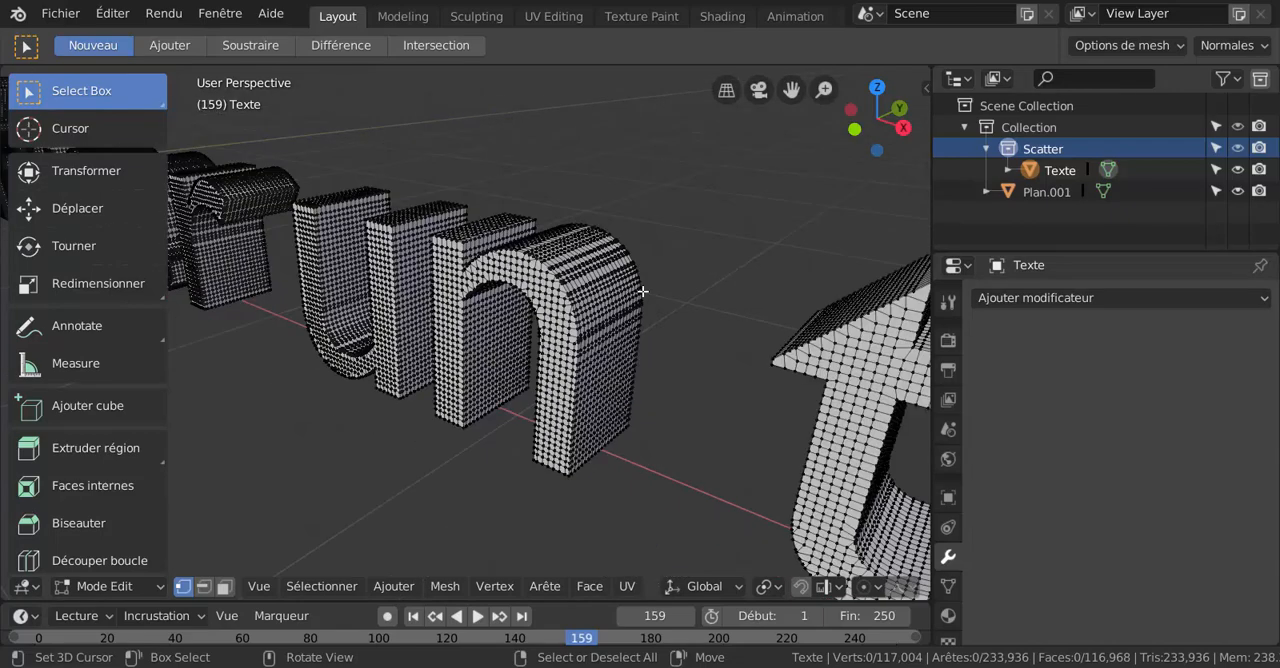
{"action": "scroll", "coordinate": [565, 400], "scroll_direction": "down", "scroll_amount": 5}
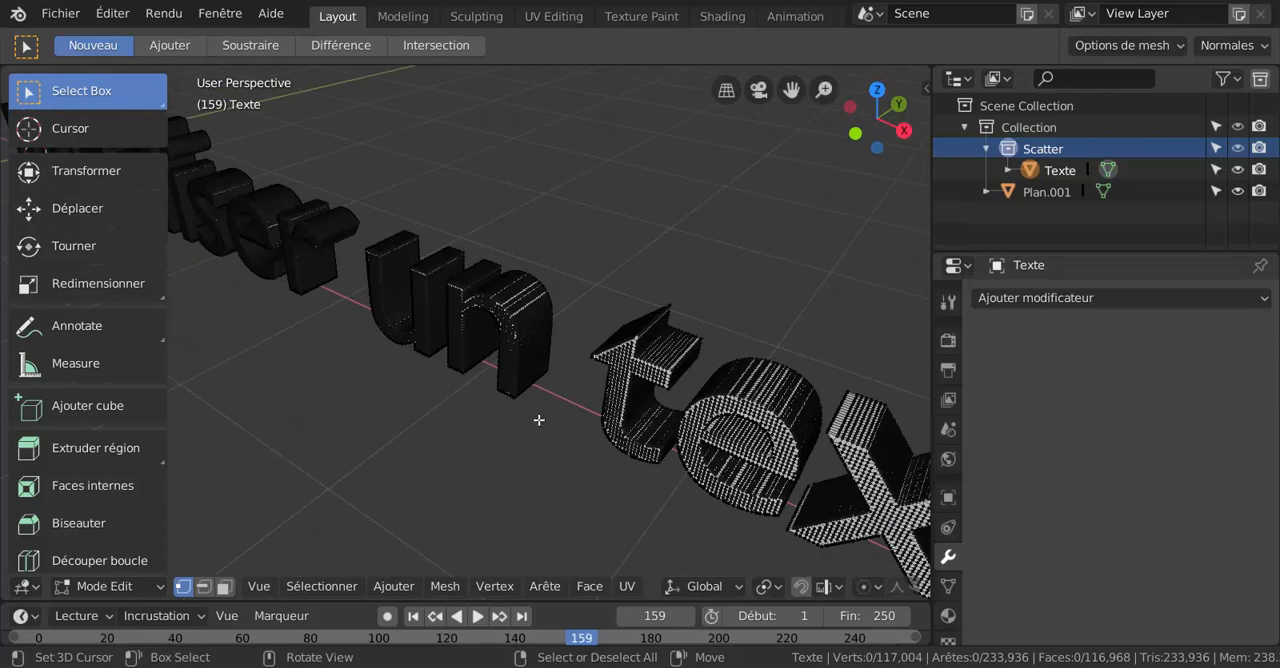
{"action": "middle_click_drag", "start_coordinate": [539, 420], "coordinate": [761, 516]}
{"action": "scroll", "coordinate": [690, 390], "scroll_direction": "down", "scroll_amount": 4}
{"action": "scroll", "coordinate": [649, 378], "scroll_direction": "up", "scroll_amount": 4}
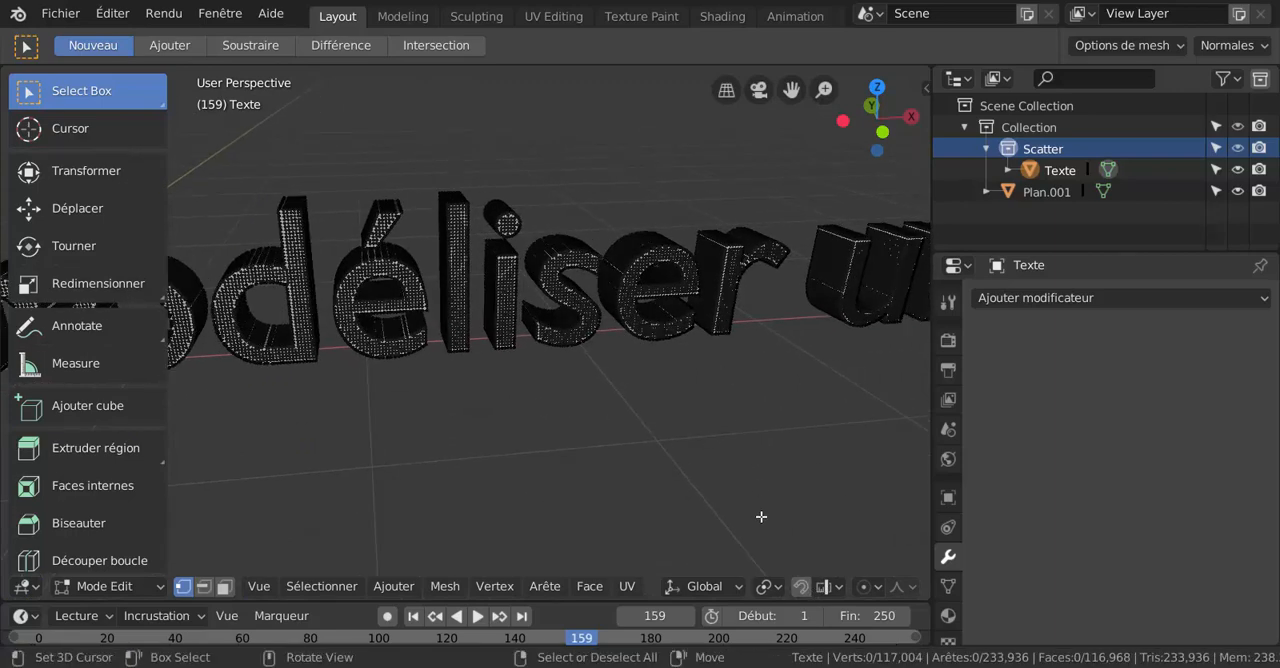
{"action": "scroll", "coordinate": [768, 508], "scroll_direction": "down", "scroll_amount": 1}
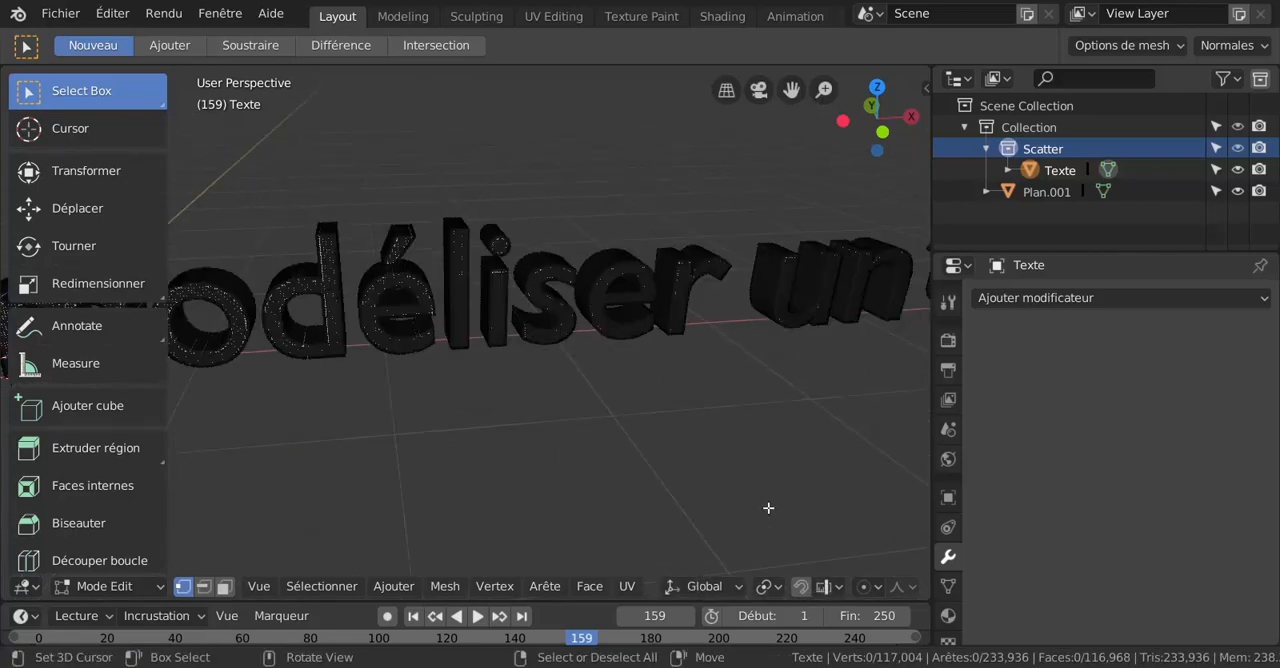
Return the text to Object Mode and open its material settings
{"action": "key", "text": "ctrl+Tab"}
{"action": "key", "text": "ctrl+Tab"}
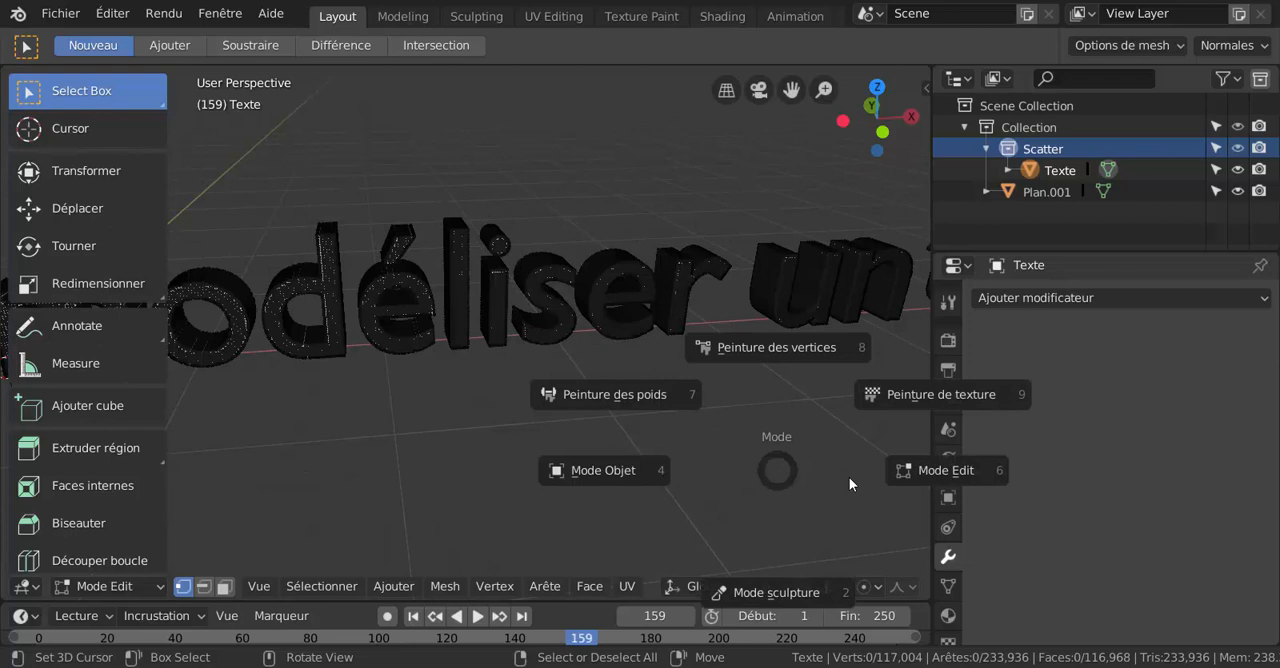
{"action": "left_click", "coordinate": [632, 475]}
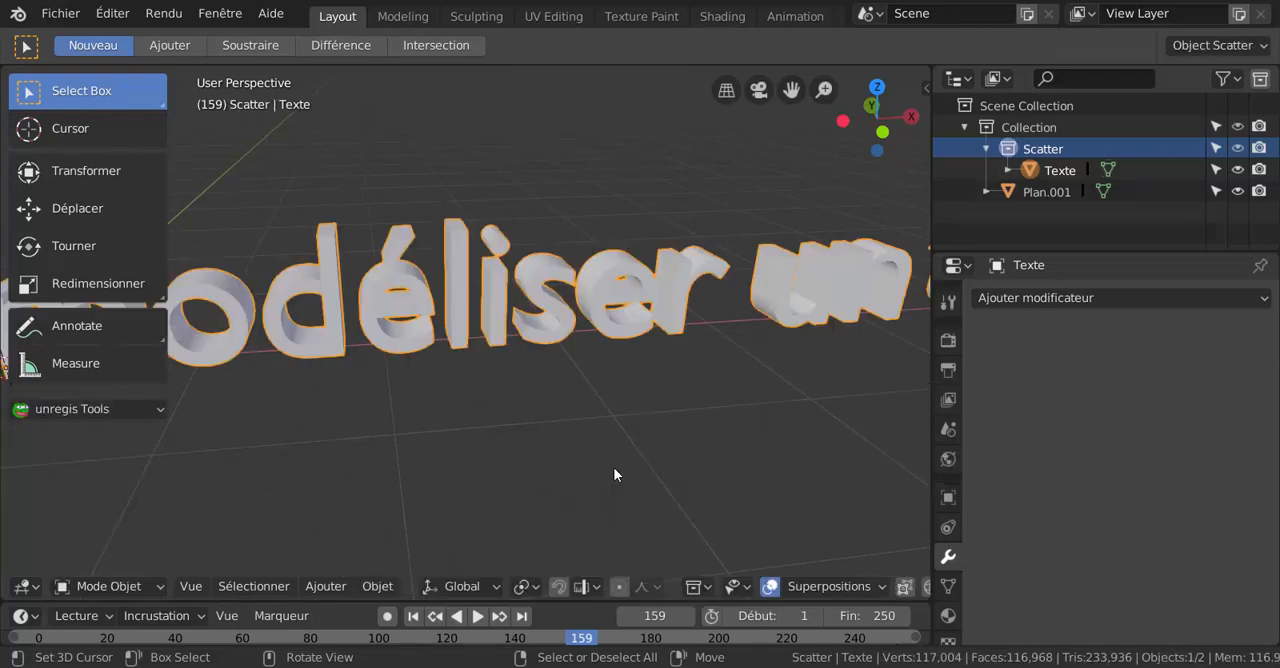
{"action": "left_click", "coordinate": [1095, 298]}
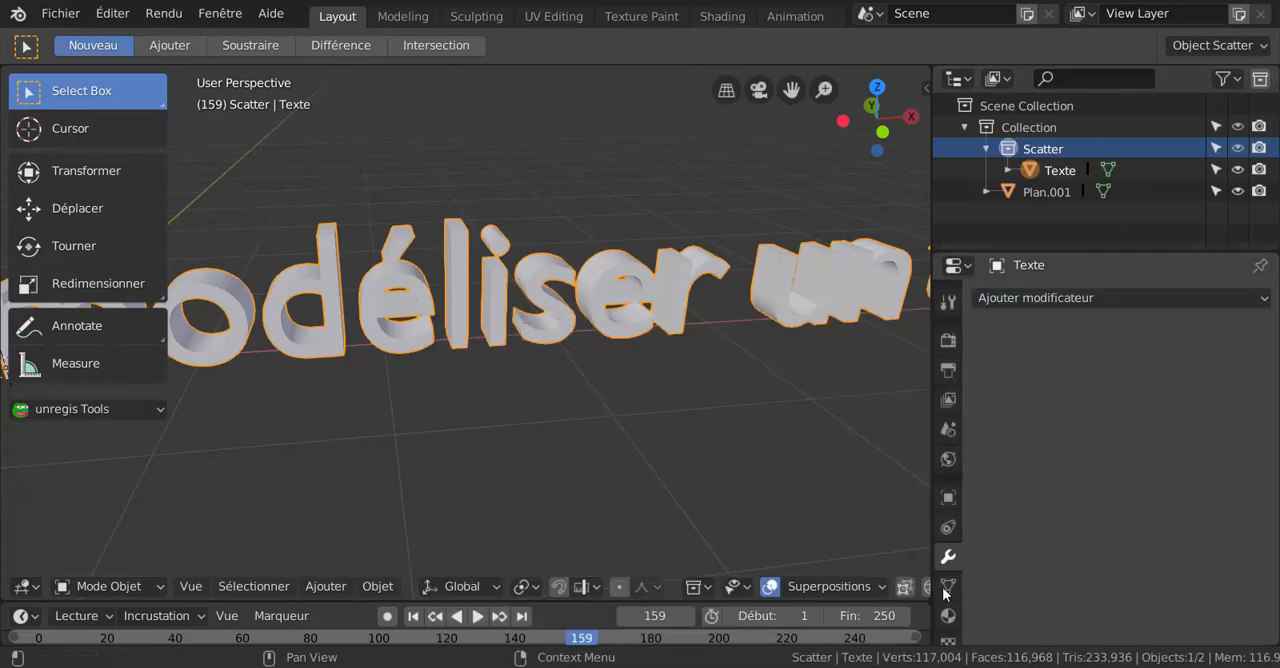
{"action": "left_click", "coordinate": [948, 617]}
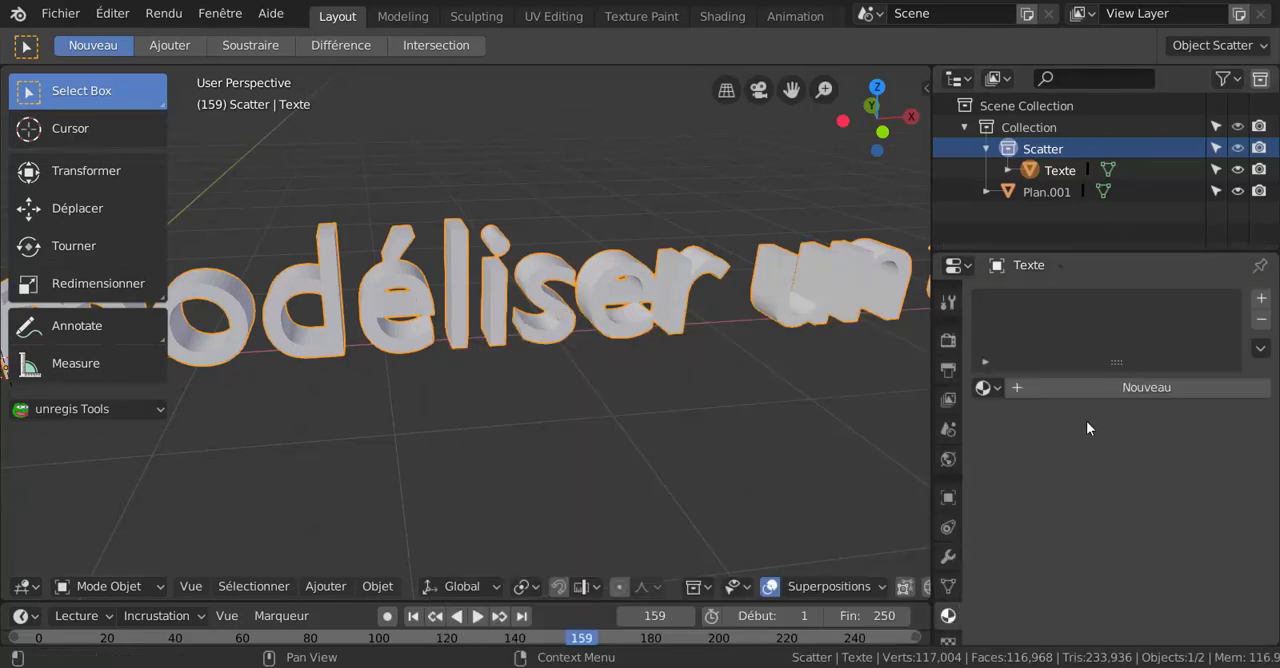
Add a new material to the text and set its specular and roughness to 0
{"action": "left_click", "coordinate": [1101, 391]}
{"action": "scroll", "coordinate": [1098, 420], "scroll_direction": "down", "scroll_amount": 3}
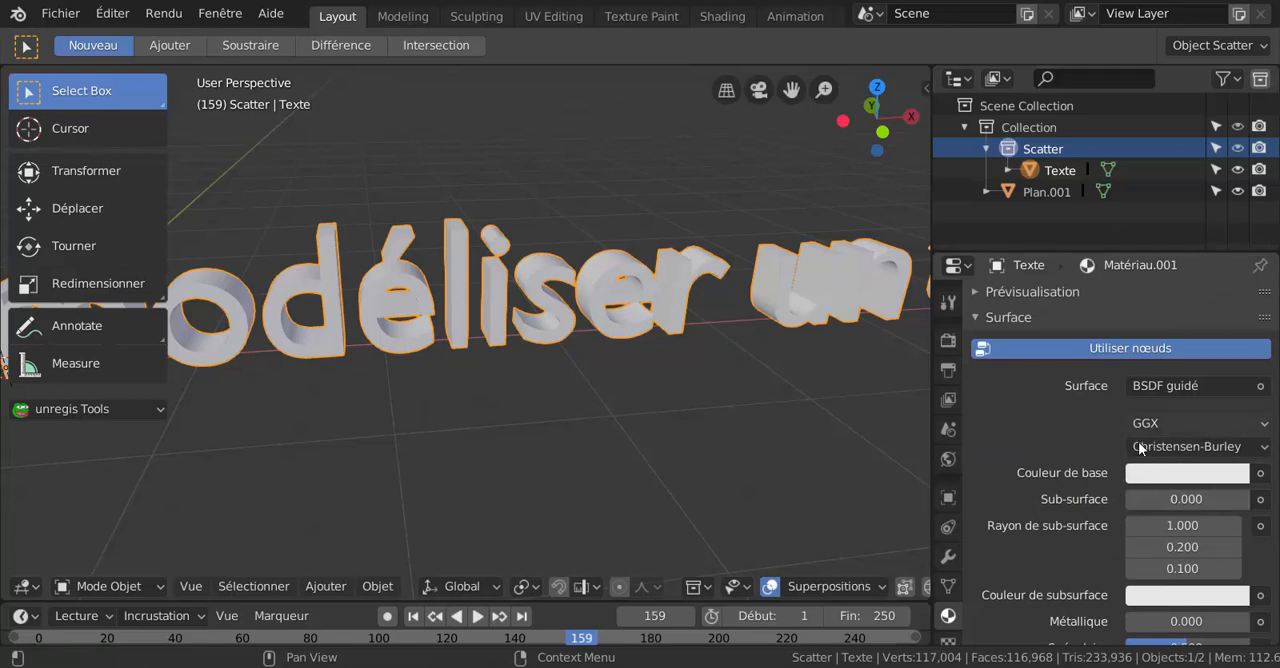
{"action": "scroll", "coordinate": [1085, 540], "scroll_direction": "down", "scroll_amount": 4}
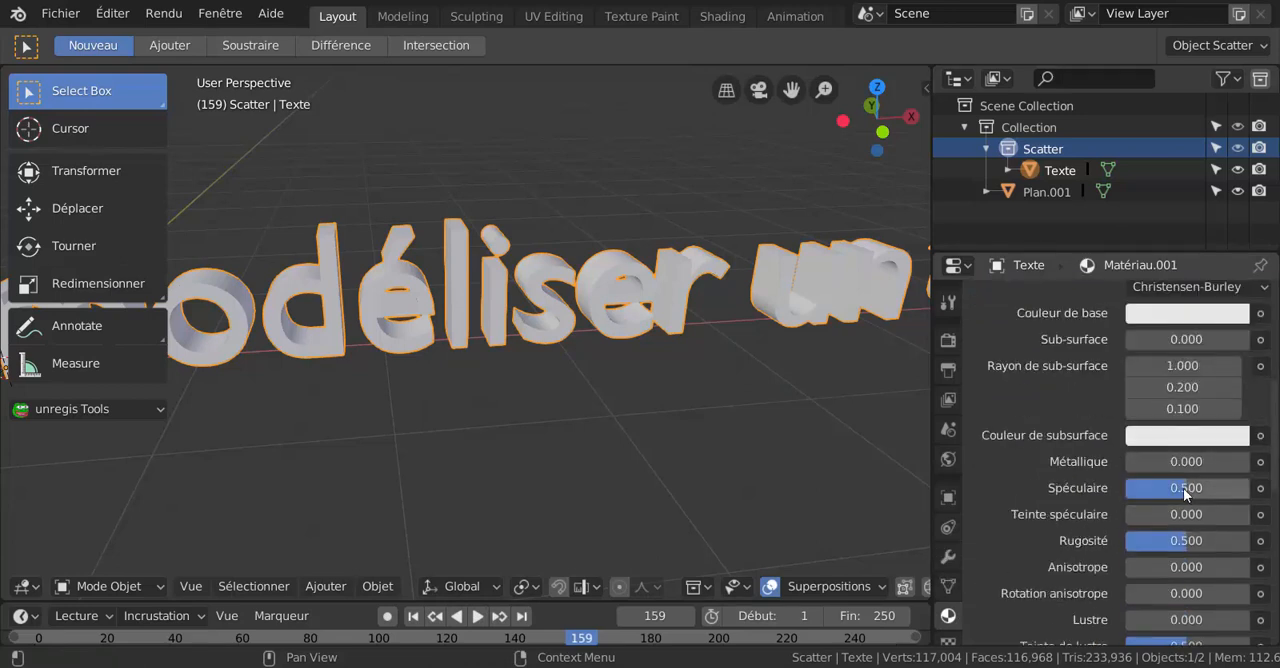
{"action": "left_click_drag", "start_coordinate": [1183, 488], "coordinate": [1121, 488]}
{"action": "left_click_drag", "start_coordinate": [1175, 540], "coordinate": [1134, 520]}
{"action": "scroll", "coordinate": [1175, 540], "scroll_direction": "down", "scroll_amount": 3}
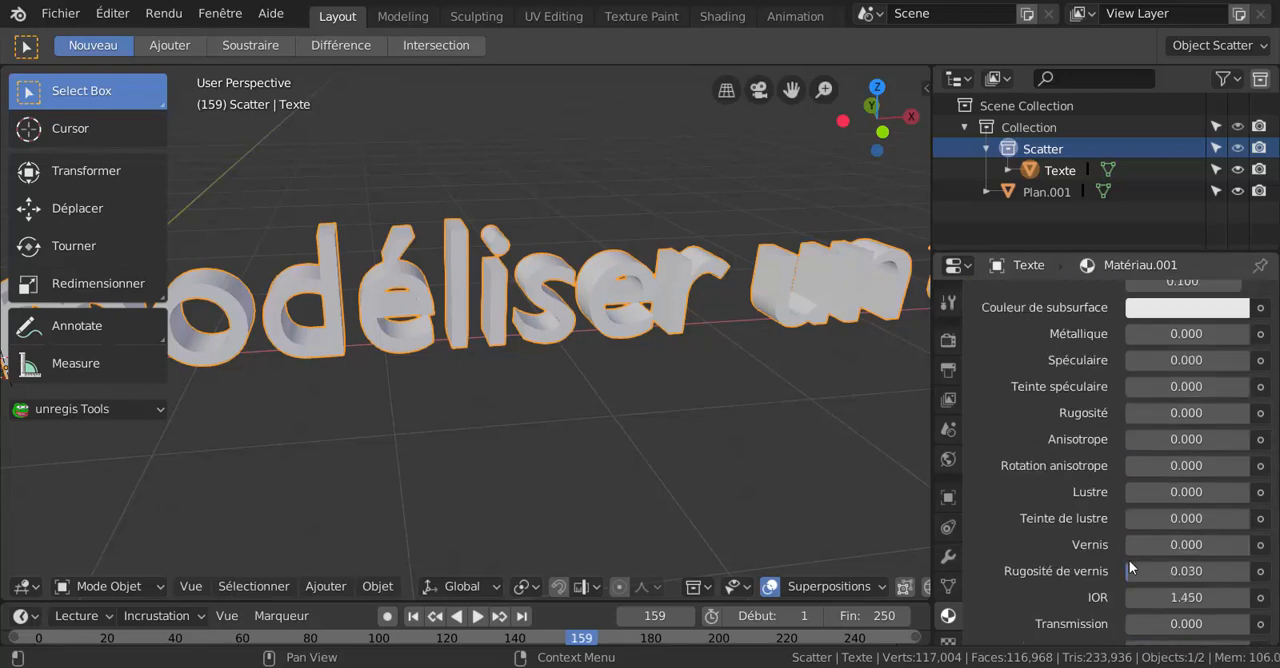
Set the material's base color to a golden orange and its metallic value to 1.000
{"action": "scroll", "coordinate": [1098, 479], "scroll_direction": "up", "scroll_amount": 6}
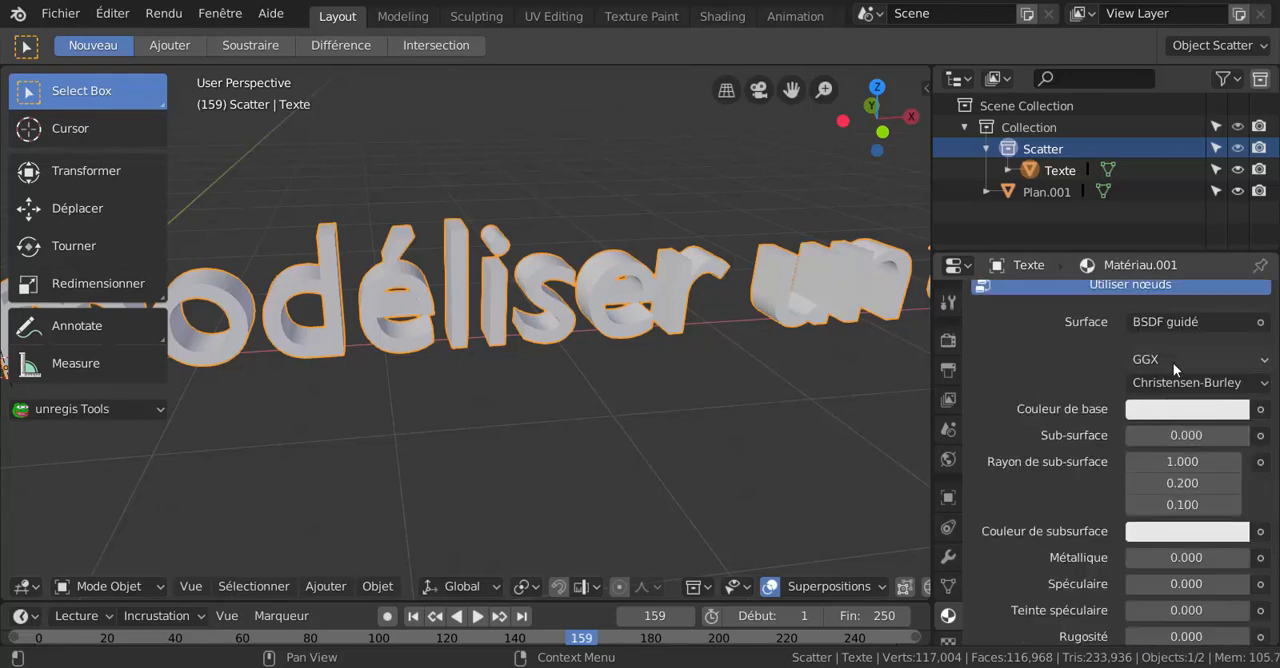
{"action": "left_click", "coordinate": [1187, 409]}
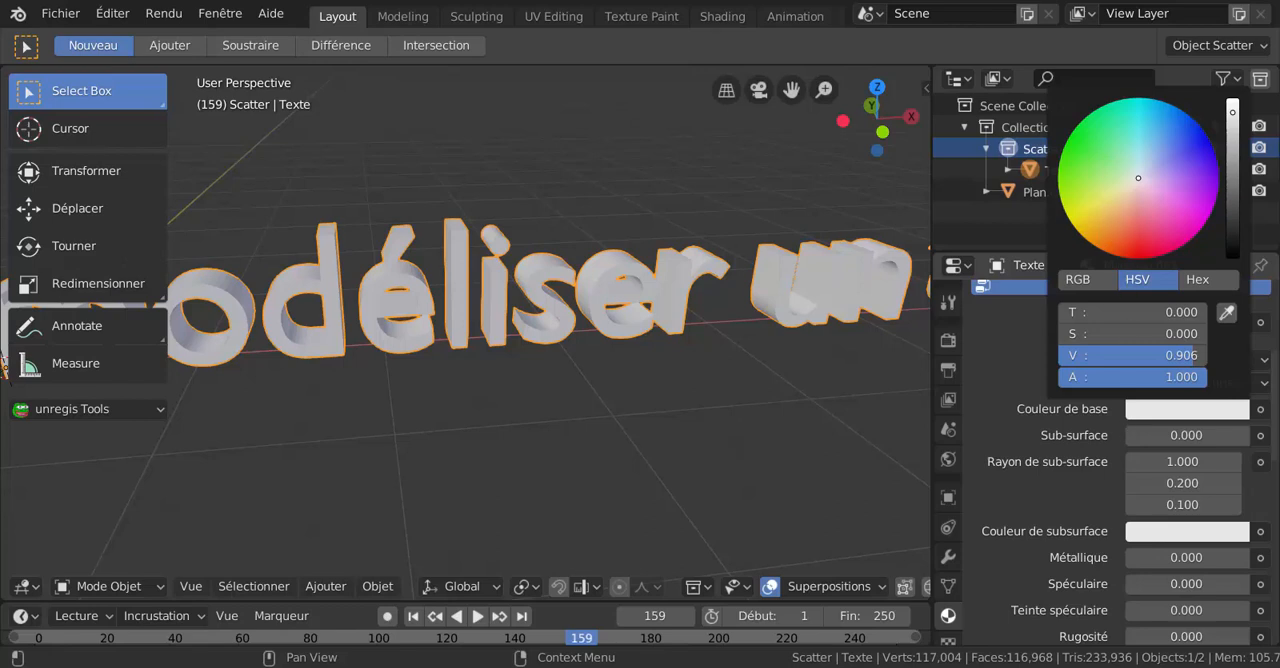
{"action": "left_click", "coordinate": [1106, 223]}
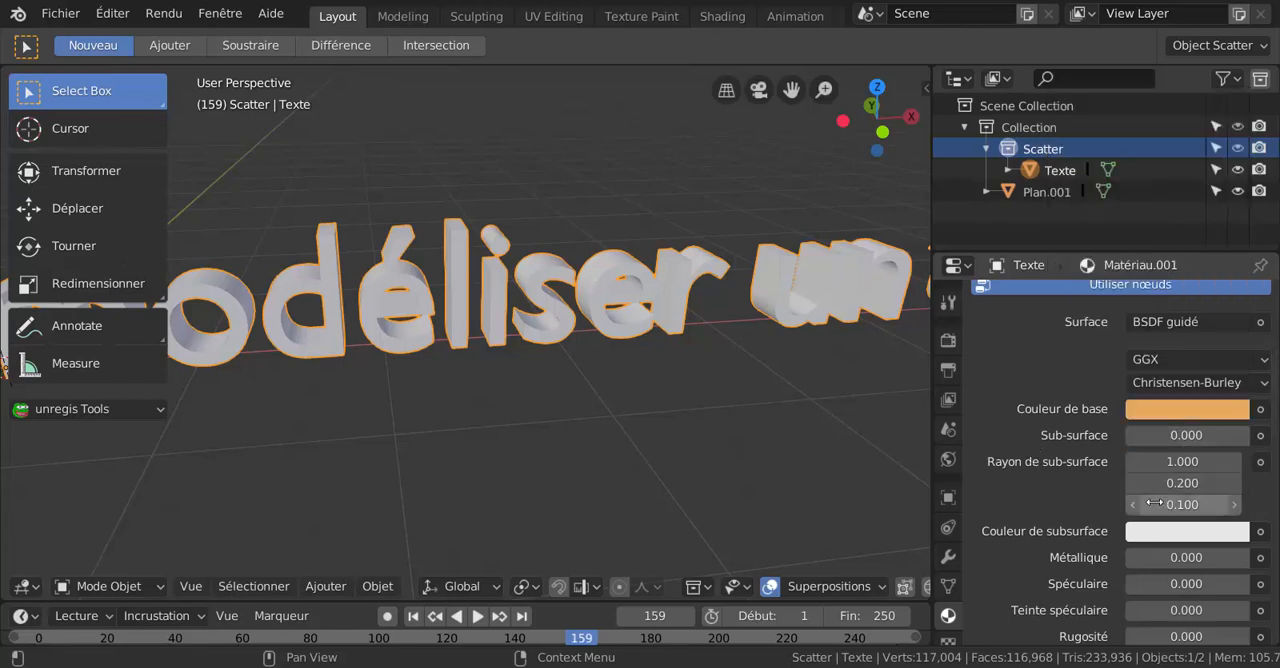
{"action": "left_click_drag", "start_coordinate": [1127, 559], "coordinate": [1237, 562]}
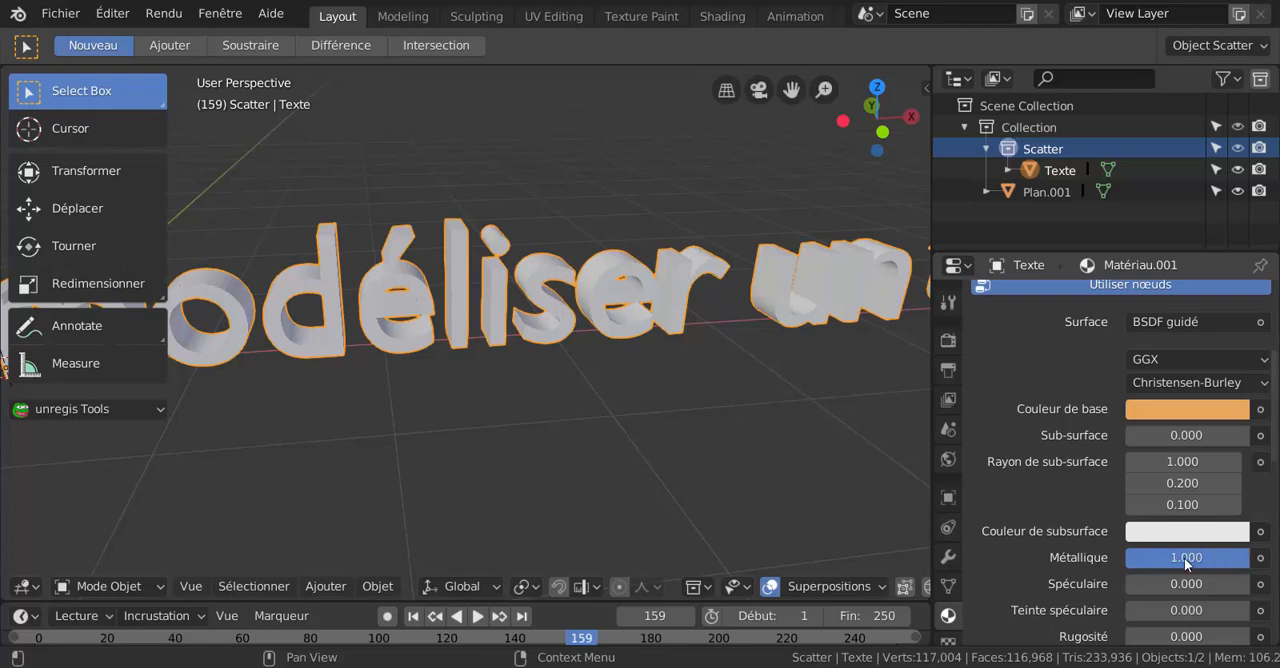
Switch the viewport to rendered shading and examine the gold material on the letters of "modéliser"
{"action": "left_click", "coordinate": [849, 585]}
{"action": "scroll", "coordinate": [894, 588], "scroll_direction": "down", "scroll_amount": 4}
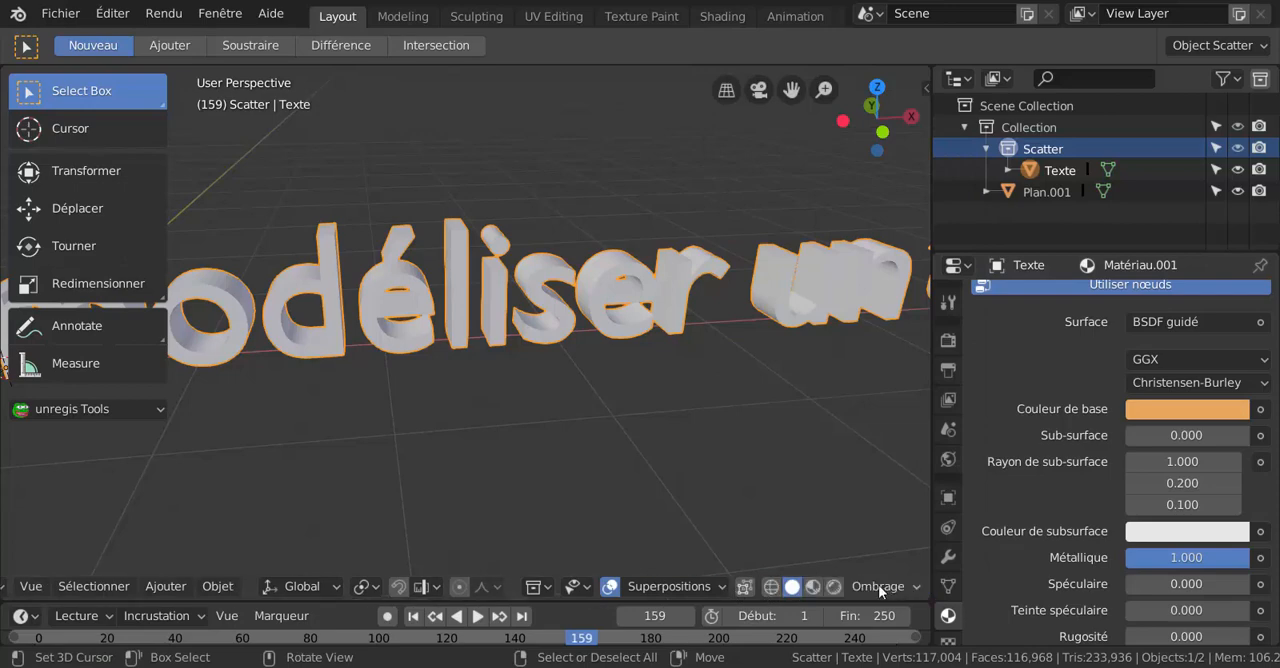
{"action": "left_click", "coordinate": [833, 587]}
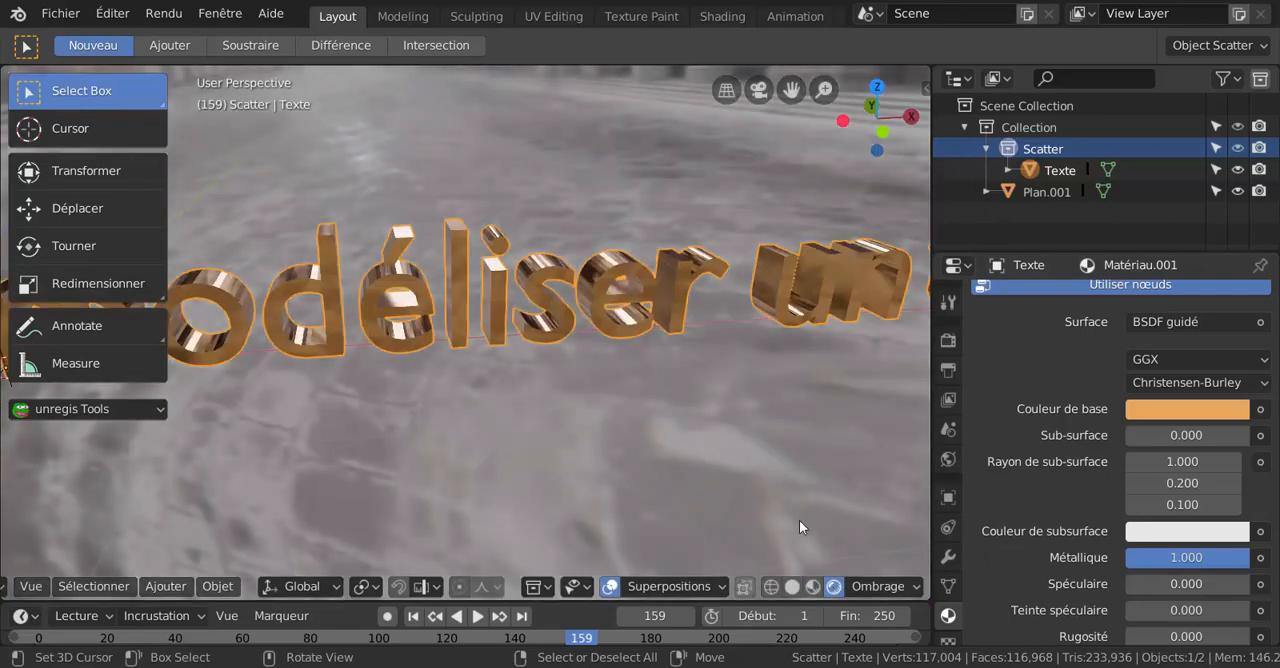
{"action": "middle_click_drag", "start_coordinate": [774, 456], "coordinate": [622, 476]}
{"action": "scroll", "coordinate": [612, 465], "scroll_direction": "up", "scroll_amount": 6}
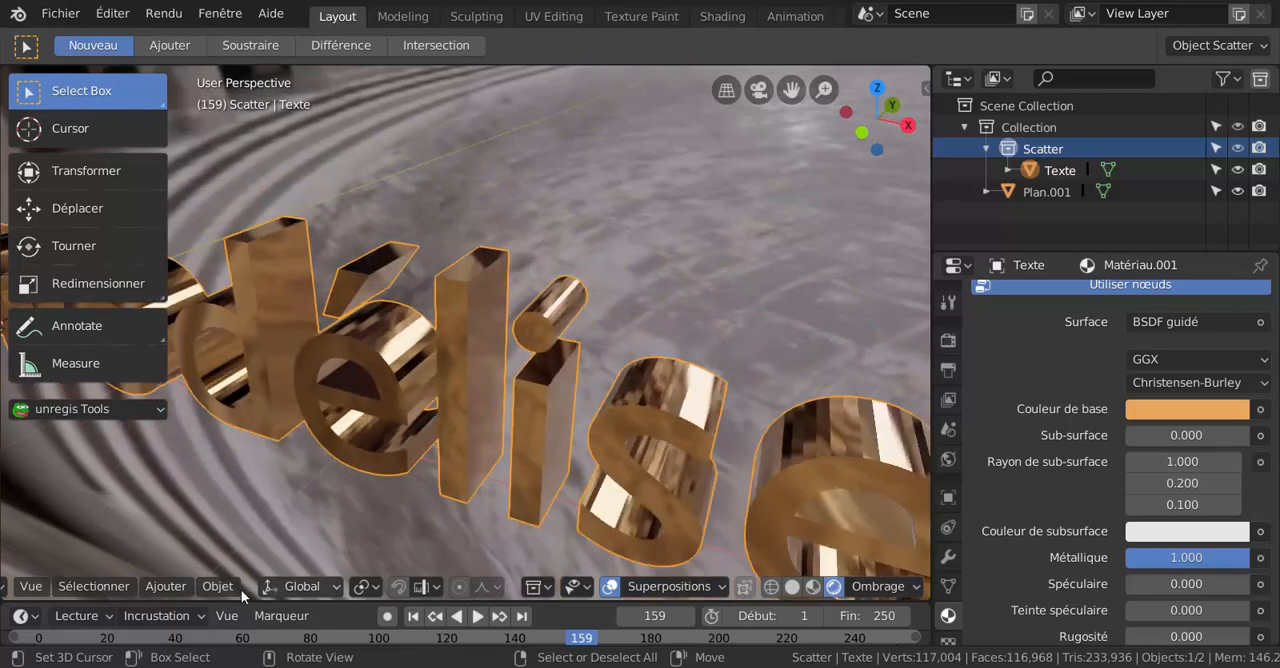
Try smooth shading on the text, check the letter edges up close, and undo it
{"action": "left_click", "coordinate": [216, 587]}
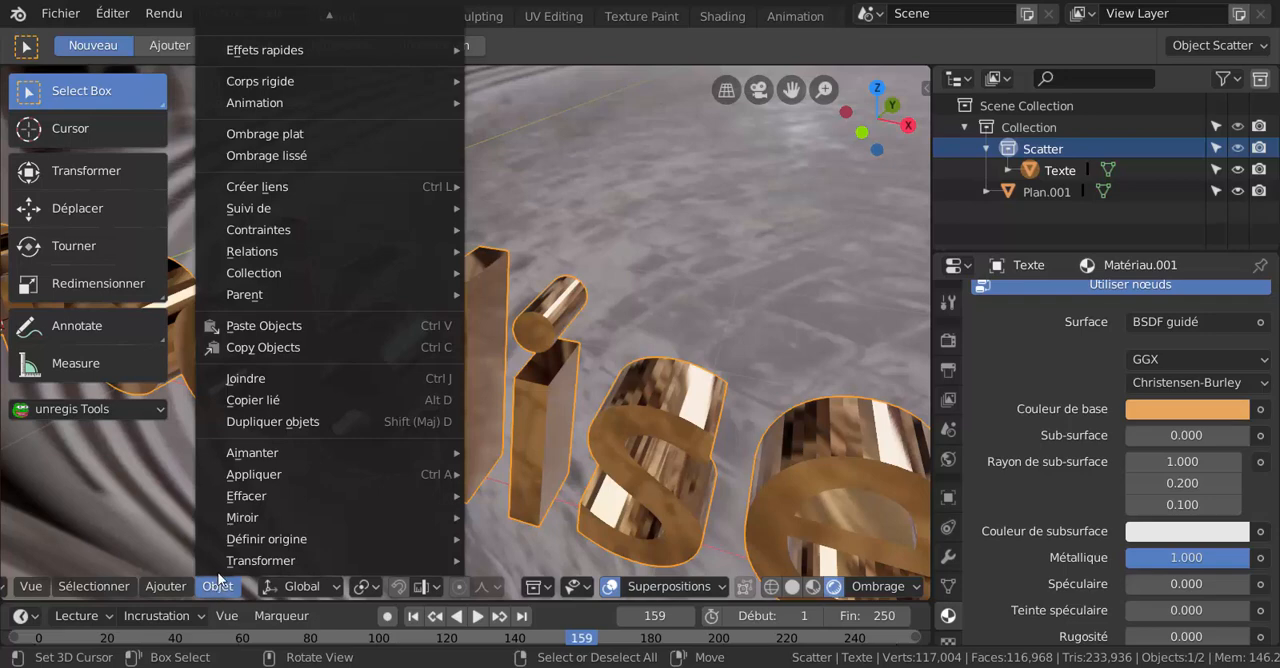
{"action": "left_click", "coordinate": [261, 156]}
{"action": "scroll", "coordinate": [390, 310], "scroll_direction": "up", "scroll_amount": 4}
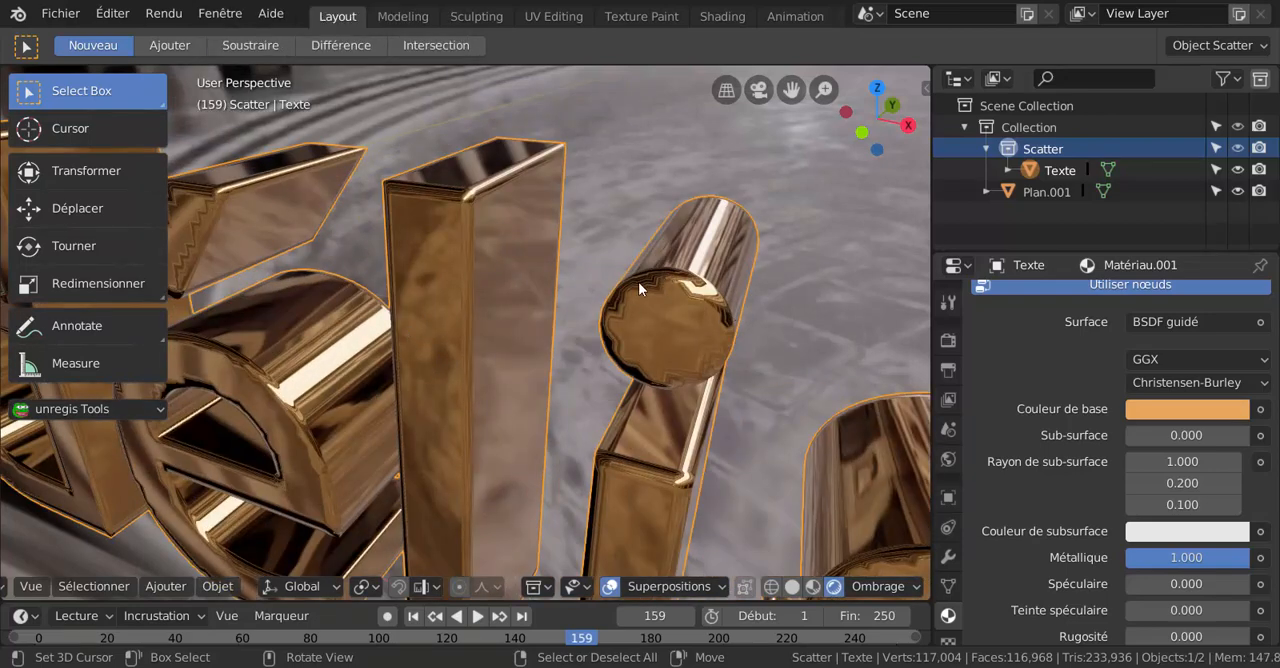
{"action": "scroll", "coordinate": [691, 294], "scroll_direction": "down", "scroll_amount": 4}
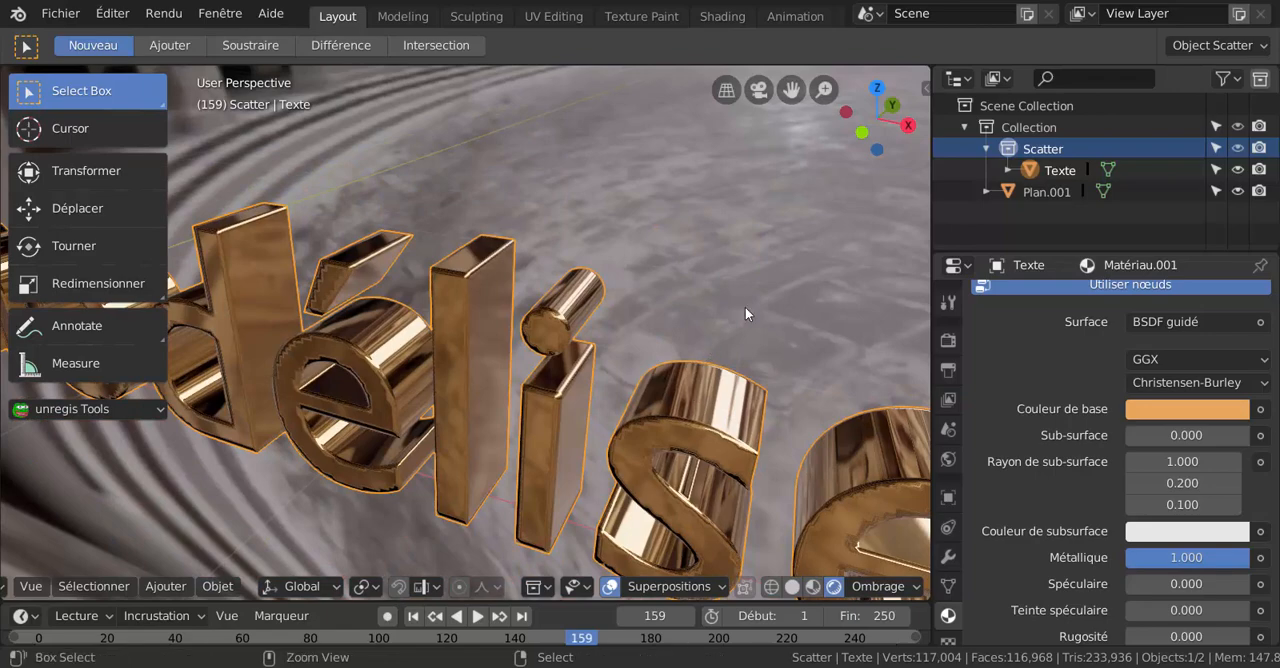
{"action": "key", "text": "ctrl+z"}
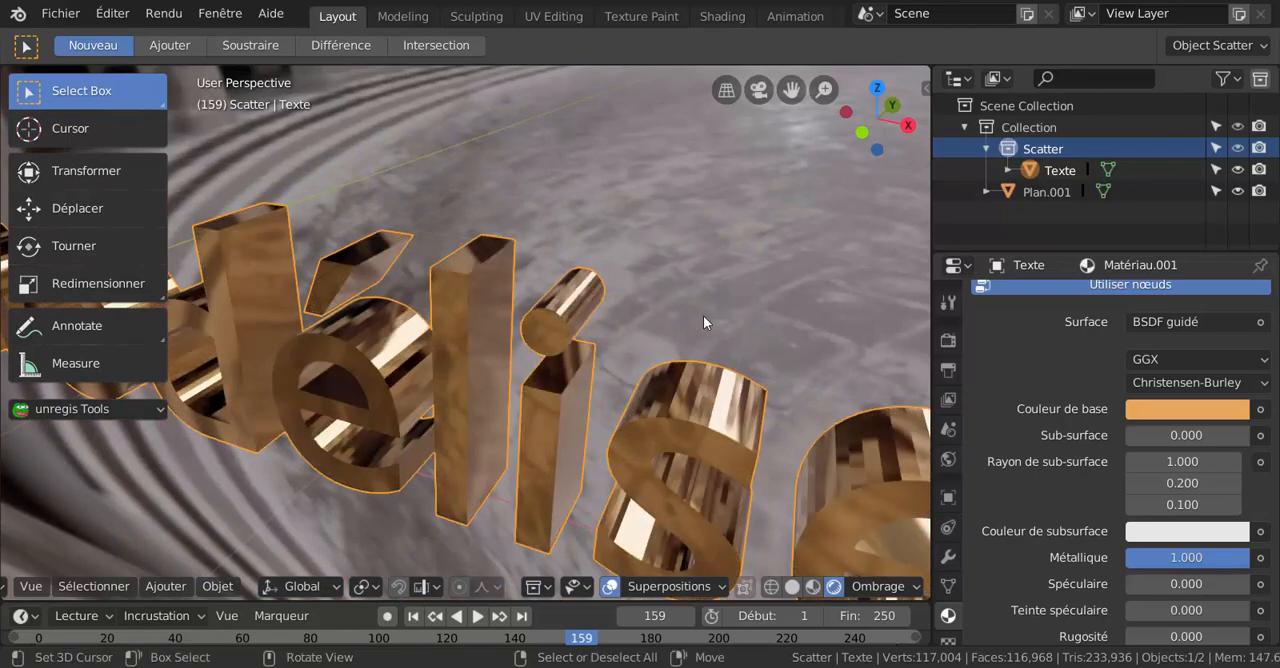
Examine the flat-shaded gold letters of "modéliser" for faceting on the curved sides
{"action": "scroll", "coordinate": [704, 315], "scroll_direction": "down", "scroll_amount": 2}
{"action": "scroll", "coordinate": [600, 375], "scroll_direction": "up", "scroll_amount": 3}
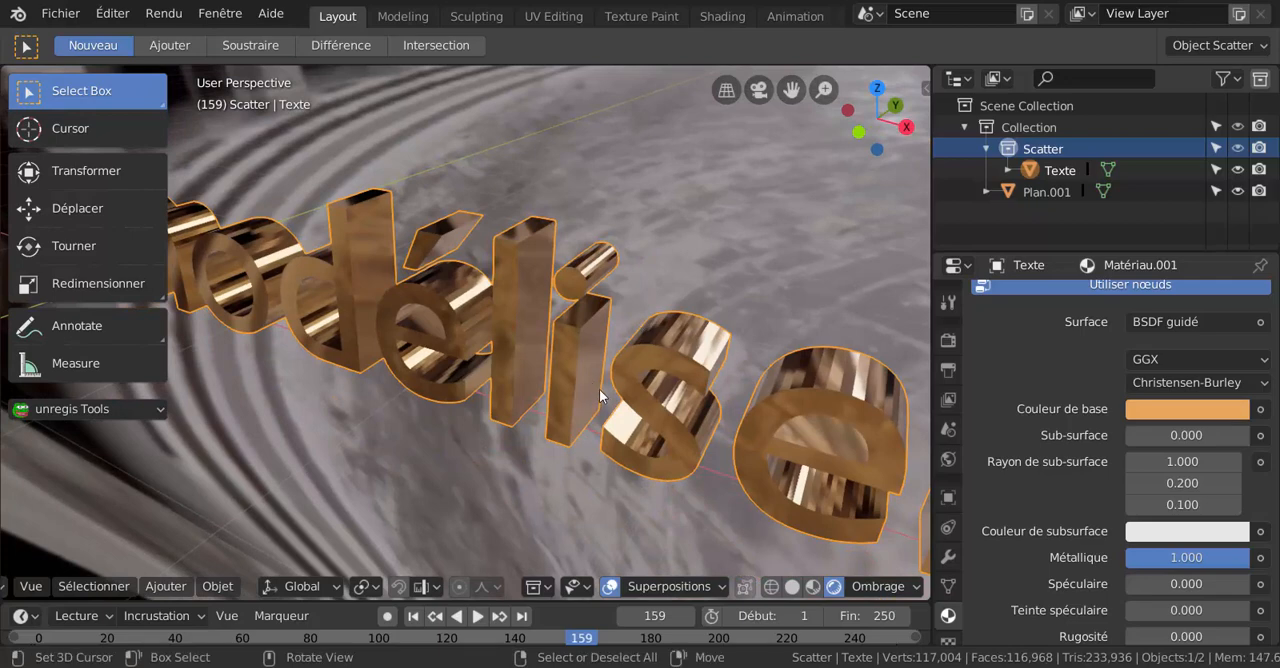
{"action": "scroll", "coordinate": [599, 389], "scroll_direction": "up", "scroll_amount": 1}
{"action": "scroll", "coordinate": [630, 420], "scroll_direction": "up", "scroll_amount": 1}
{"action": "scroll", "coordinate": [667, 445], "scroll_direction": "down", "scroll_amount": 2}
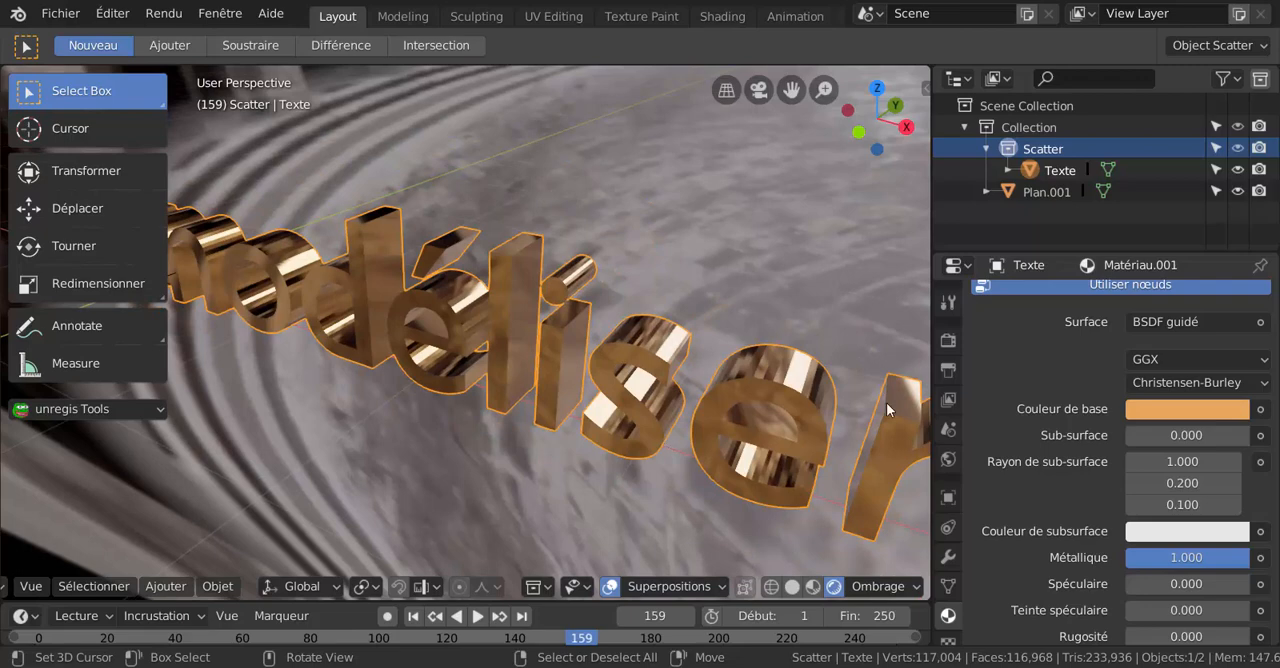
{"action": "scroll", "coordinate": [1100, 450], "scroll_direction": "up", "scroll_amount": 3}
{"action": "scroll", "coordinate": [698, 433], "scroll_direction": "up", "scroll_amount": 3}
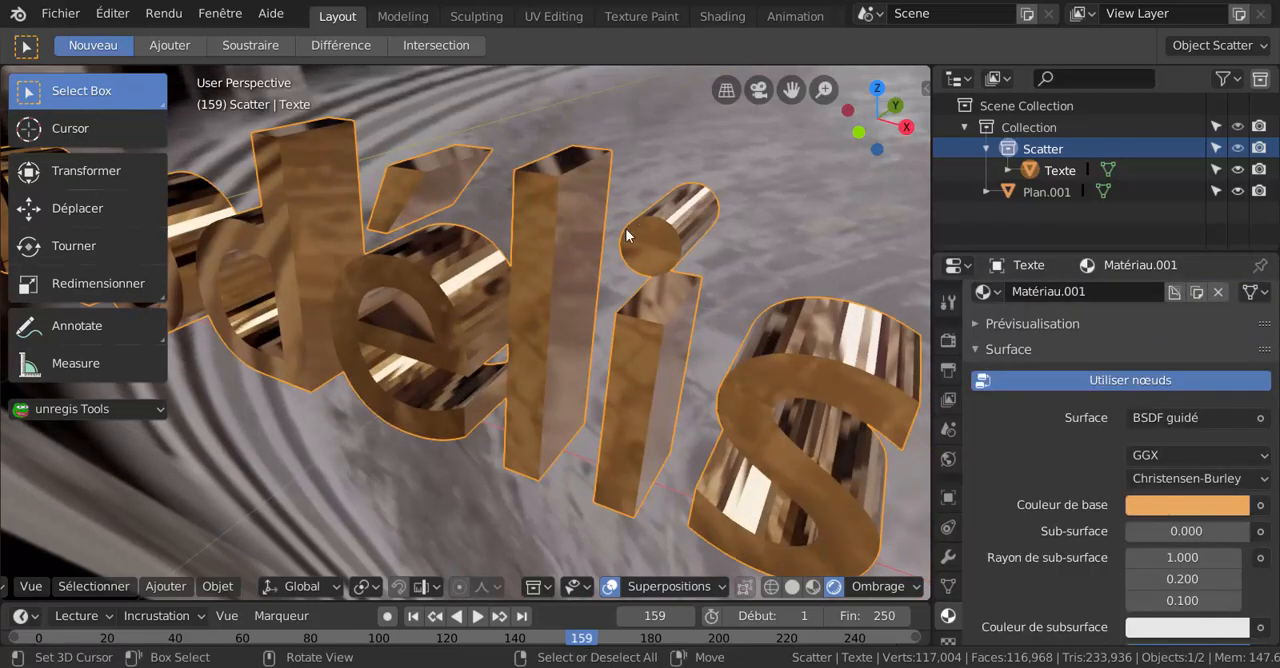
{"action": "scroll", "coordinate": [457, 404], "scroll_direction": "down", "scroll_amount": 5}
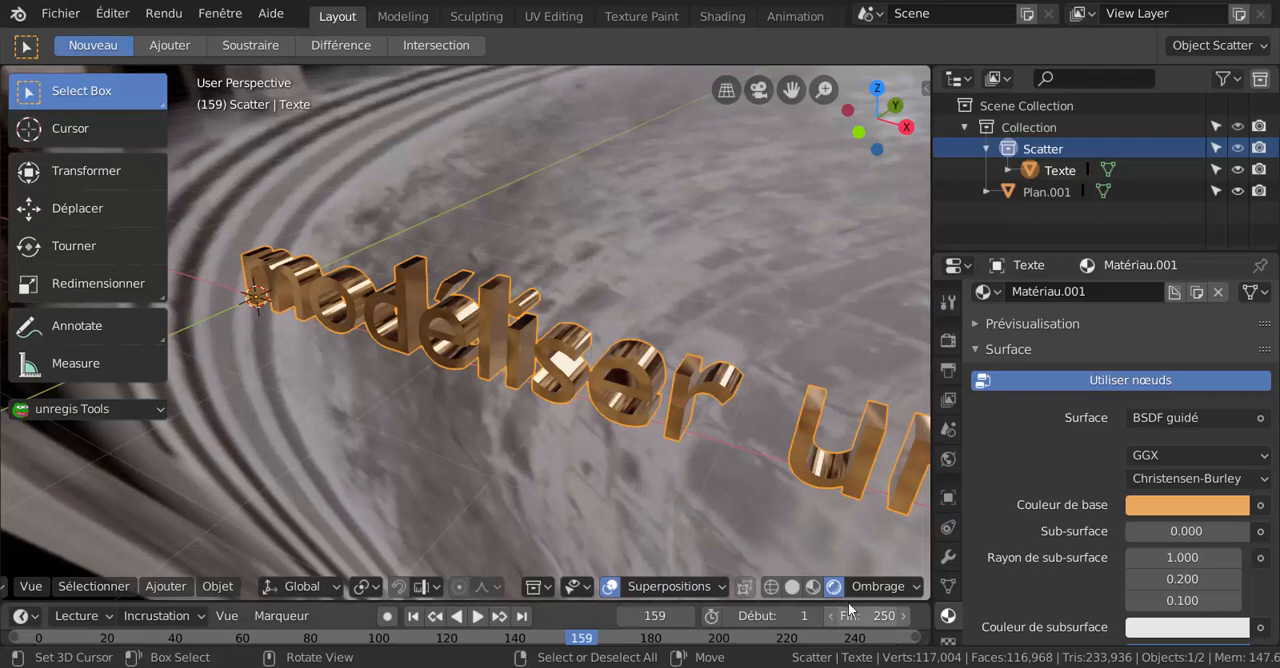
Return the viewport to solid shading, widen it, and view "modéliser" from the front
{"action": "left_click", "coordinate": [674, 584]}
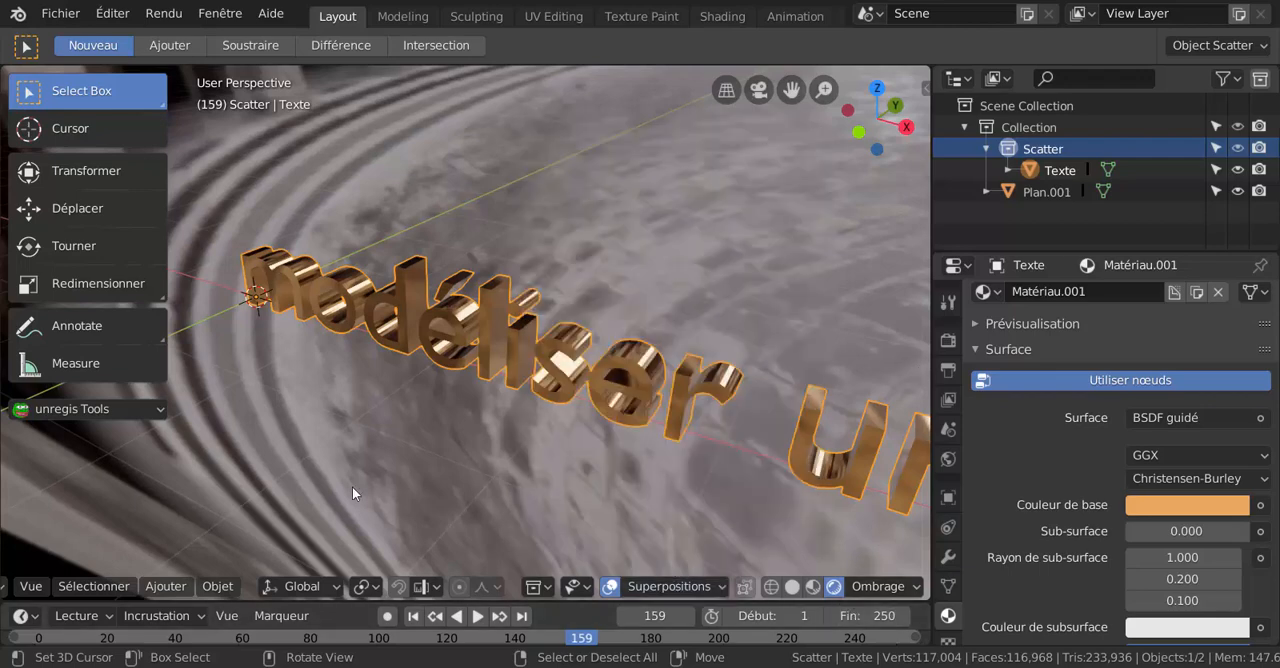
{"action": "left_click", "coordinate": [789, 586]}
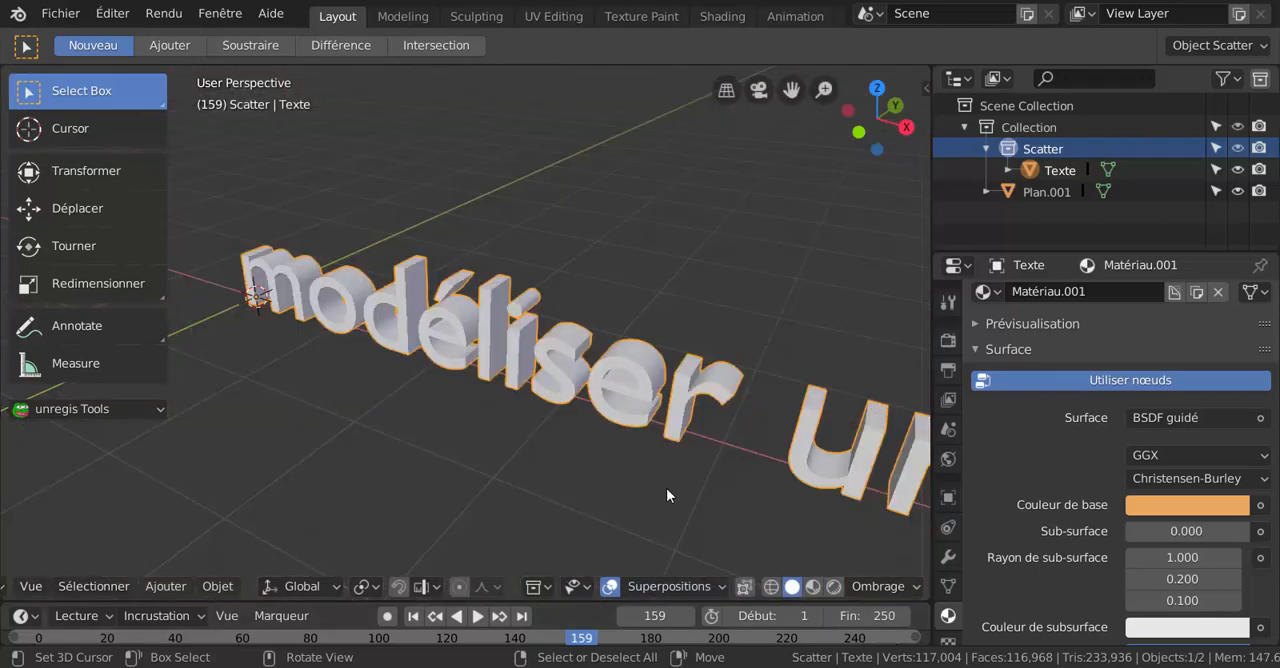
{"action": "key", "text": "KP_1"}
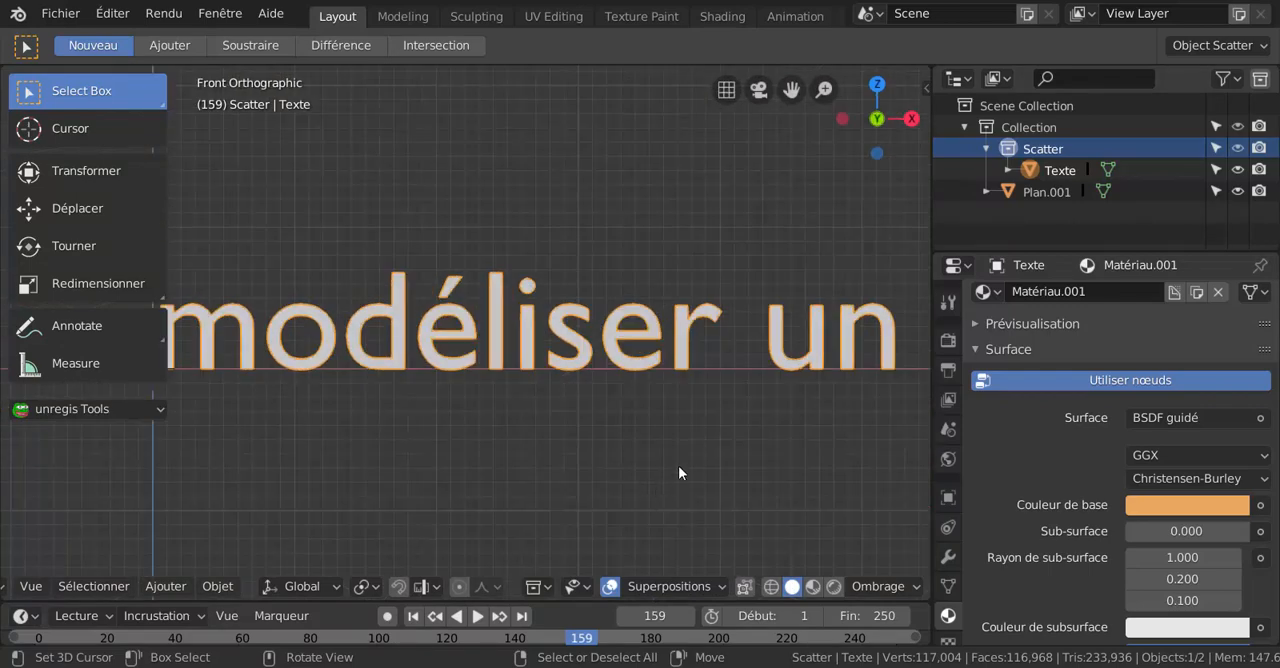
{"action": "left_click_drag", "start_coordinate": [932, 443], "coordinate": [1038, 443]}
{"action": "scroll", "coordinate": [870, 442], "scroll_direction": "down", "scroll_amount": 1}
{"action": "middle_click_drag", "start_coordinate": [714, 422], "coordinate": [797, 454], "text": "shift"}
{"action": "scroll", "coordinate": [737, 451], "scroll_direction": "up", "scroll_amount": 3}
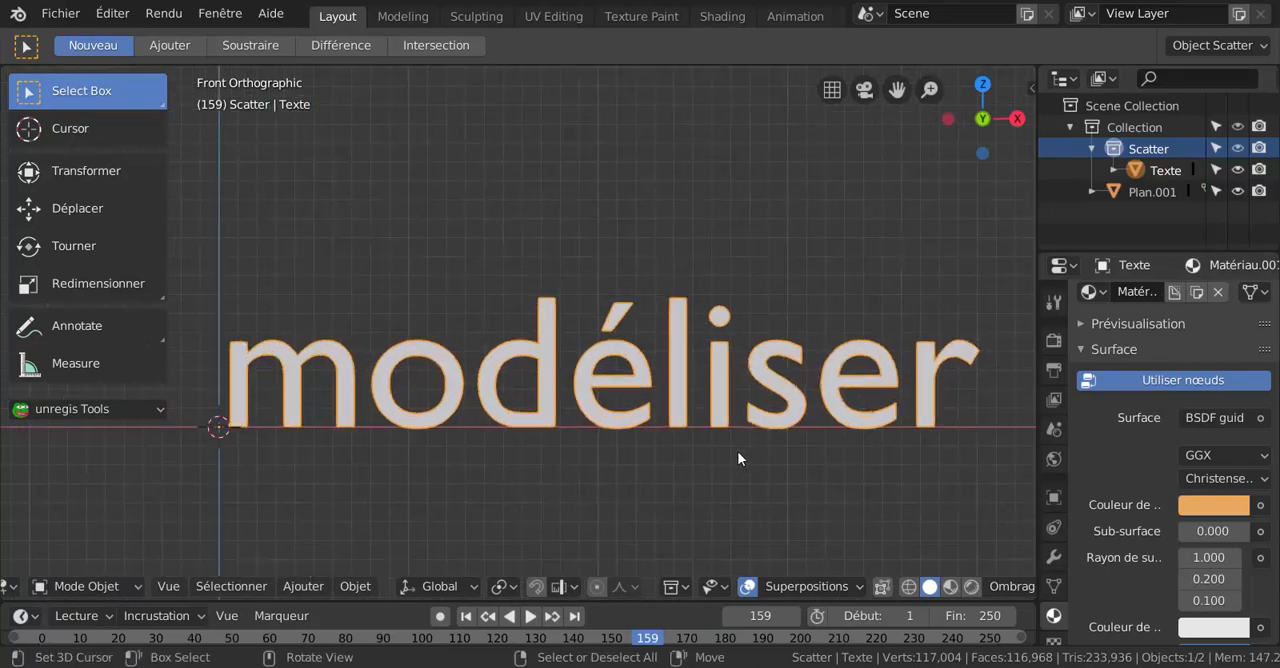
Enter Edit Mode on the text and check the mesh of the letters "mod" in perspective
{"action": "key", "text": "ctrl+Tab"}
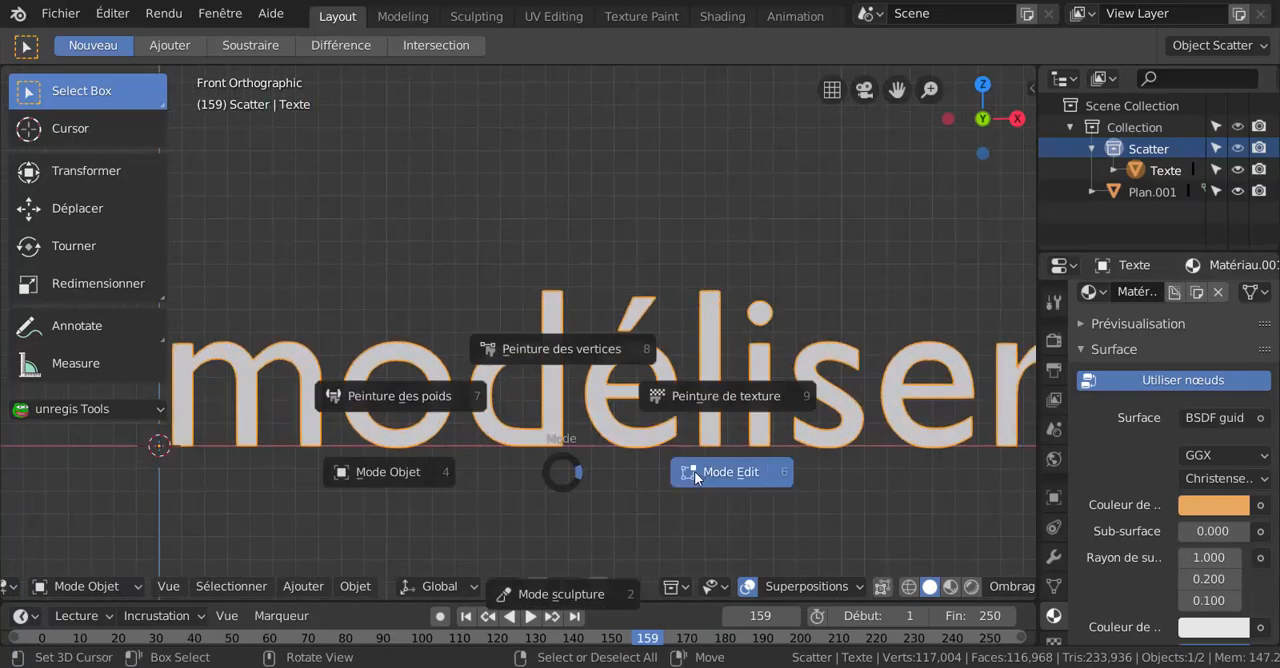
{"action": "left_click", "coordinate": [683, 472]}
{"action": "scroll", "coordinate": [570, 440], "scroll_direction": "up", "scroll_amount": 3}
{"action": "middle_click_drag", "start_coordinate": [551, 429], "coordinate": [911, 342], "text": "shift"}
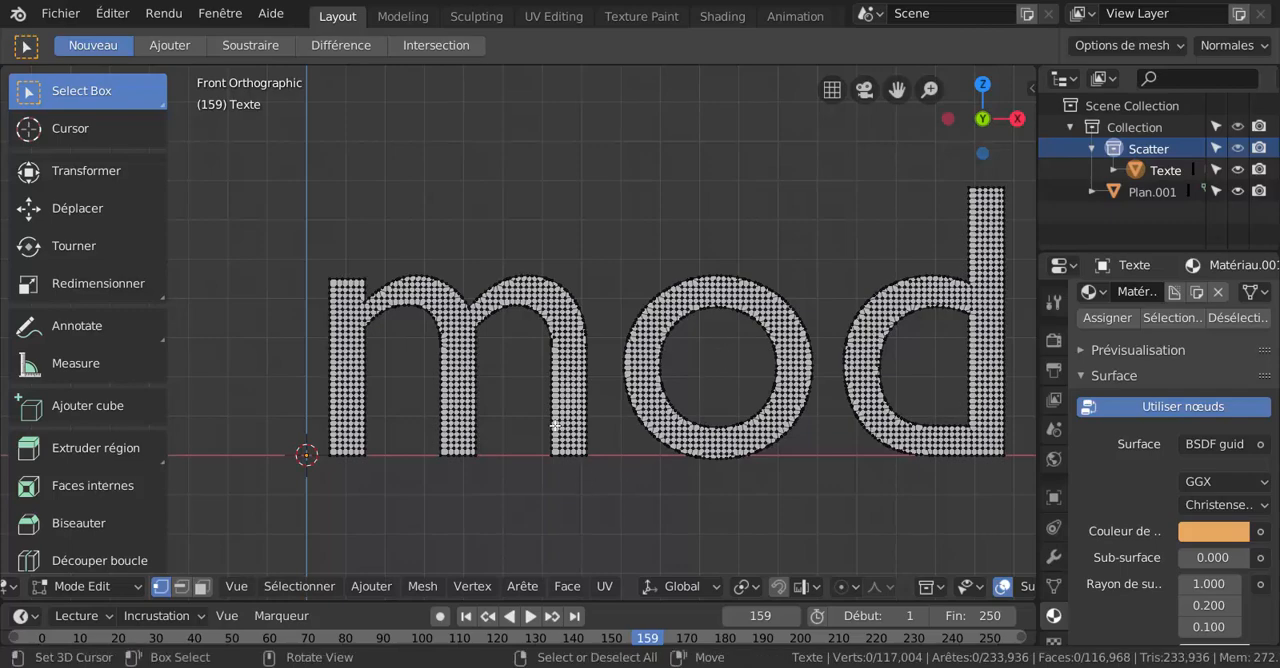
{"action": "middle_click_drag", "start_coordinate": [551, 329], "coordinate": [540, 341]}
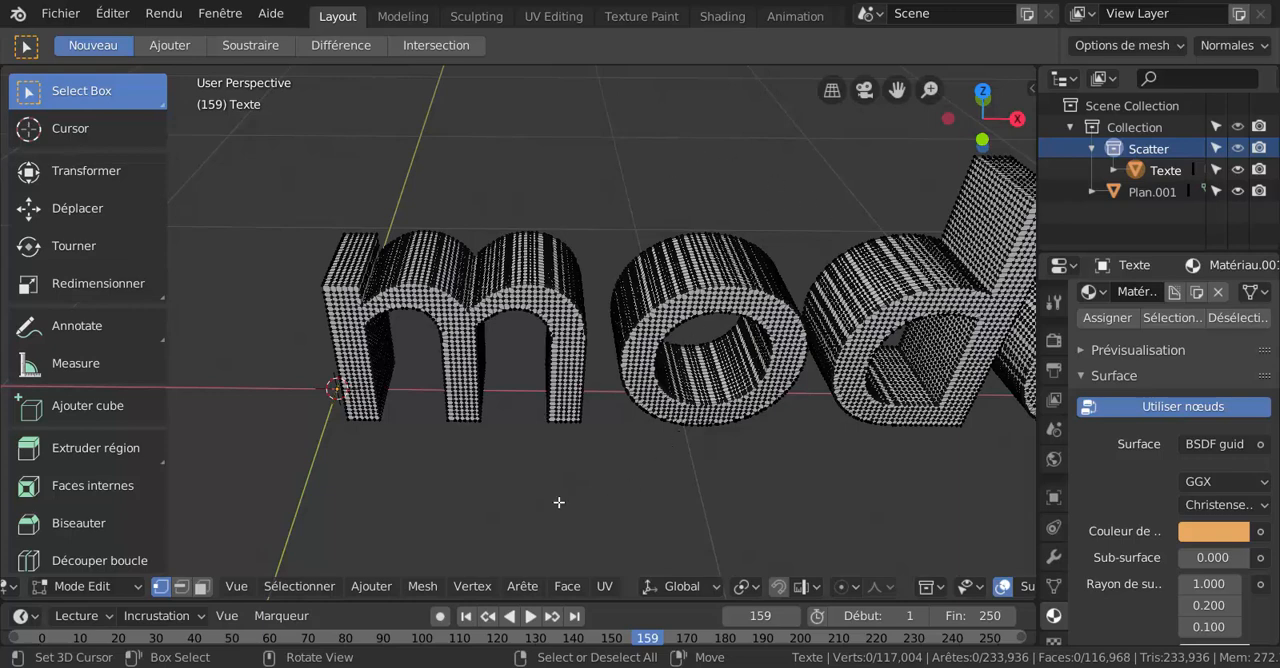
In a wireframe top view, box-select the central band of vertices along the whole length of the text
{"action": "key", "text": "KP_5"}
{"action": "key", "text": "KP_7"}
{"action": "scroll", "coordinate": [556, 495], "scroll_direction": "down", "scroll_amount": 6}
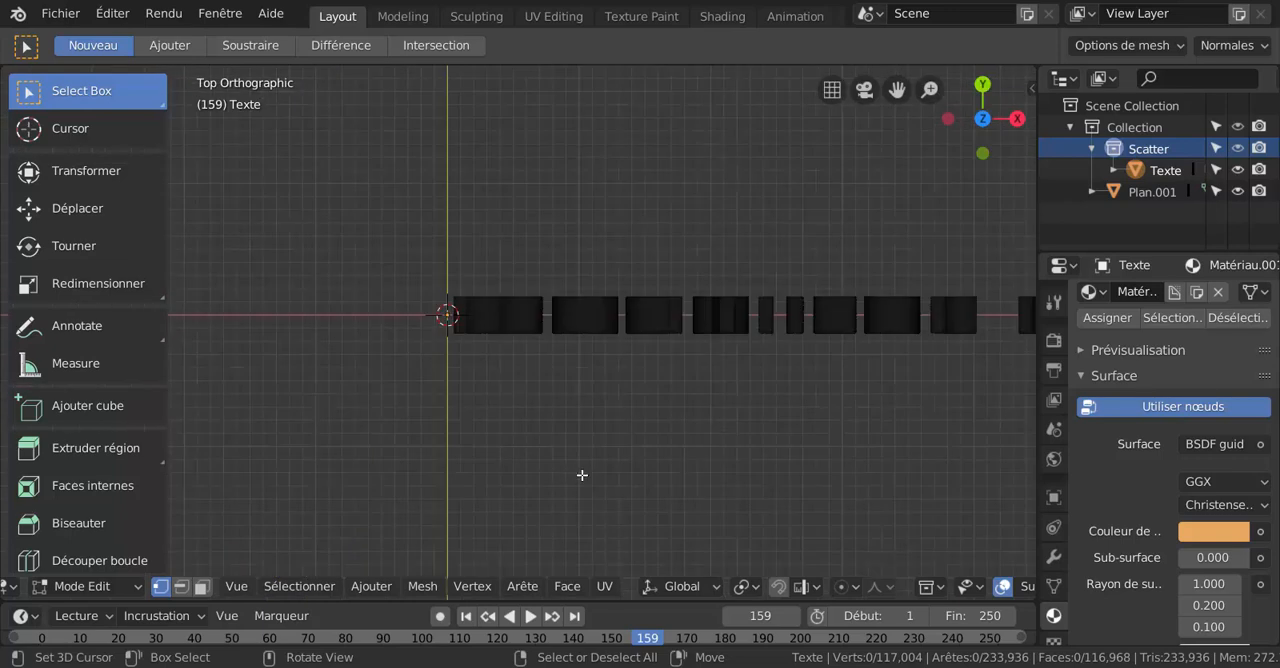
{"action": "middle_click_drag", "start_coordinate": [773, 450], "coordinate": [568, 445], "text": "shift"}
{"action": "scroll", "coordinate": [568, 445], "scroll_direction": "down", "scroll_amount": 2}
{"action": "mouse_move", "coordinate": [726, 429]}
{"action": "middle_mouse_down", "text": "shift"}
{"action": "mouse_move", "coordinate": [560, 423]}
{"action": "mouse_move", "coordinate": [717, 414]}
{"action": "middle_mouse_up", "text": "shift"}
{"action": "scroll", "coordinate": [721, 409], "scroll_direction": "down", "scroll_amount": 2}
{"action": "scroll", "coordinate": [721, 409], "scroll_direction": "up", "scroll_amount": 2}
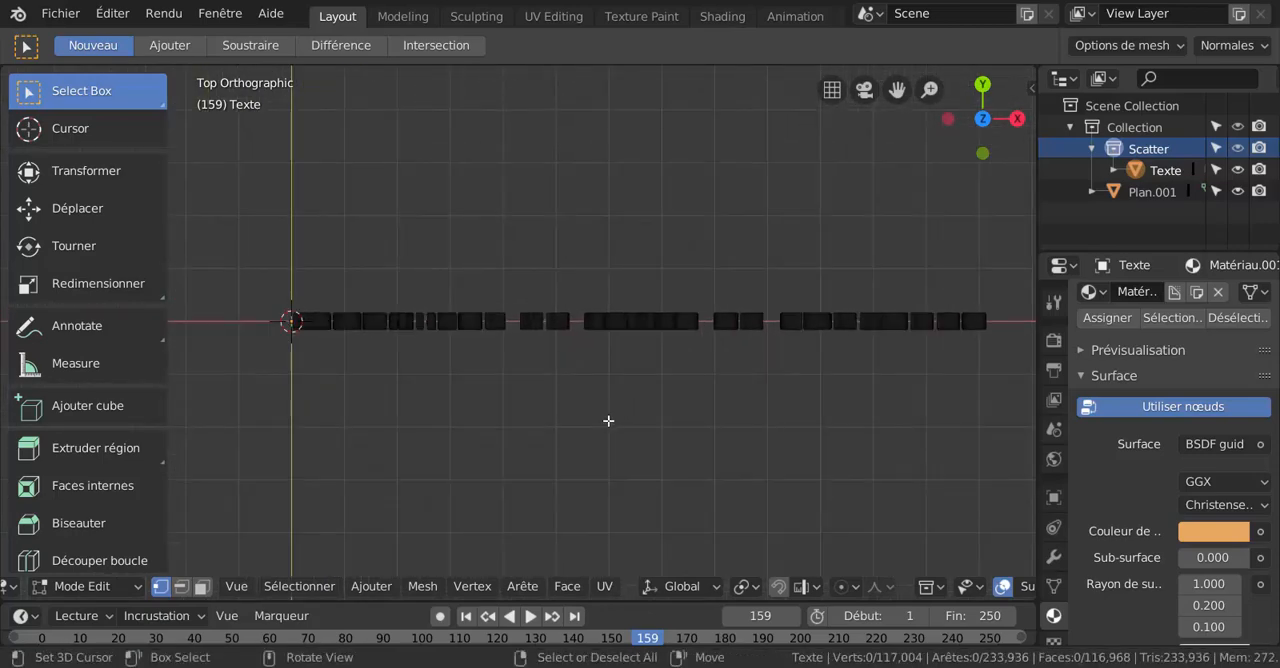
{"action": "key", "text": "z"}
{"action": "left_click", "coordinate": [460, 434]}
{"action": "key", "text": "b"}
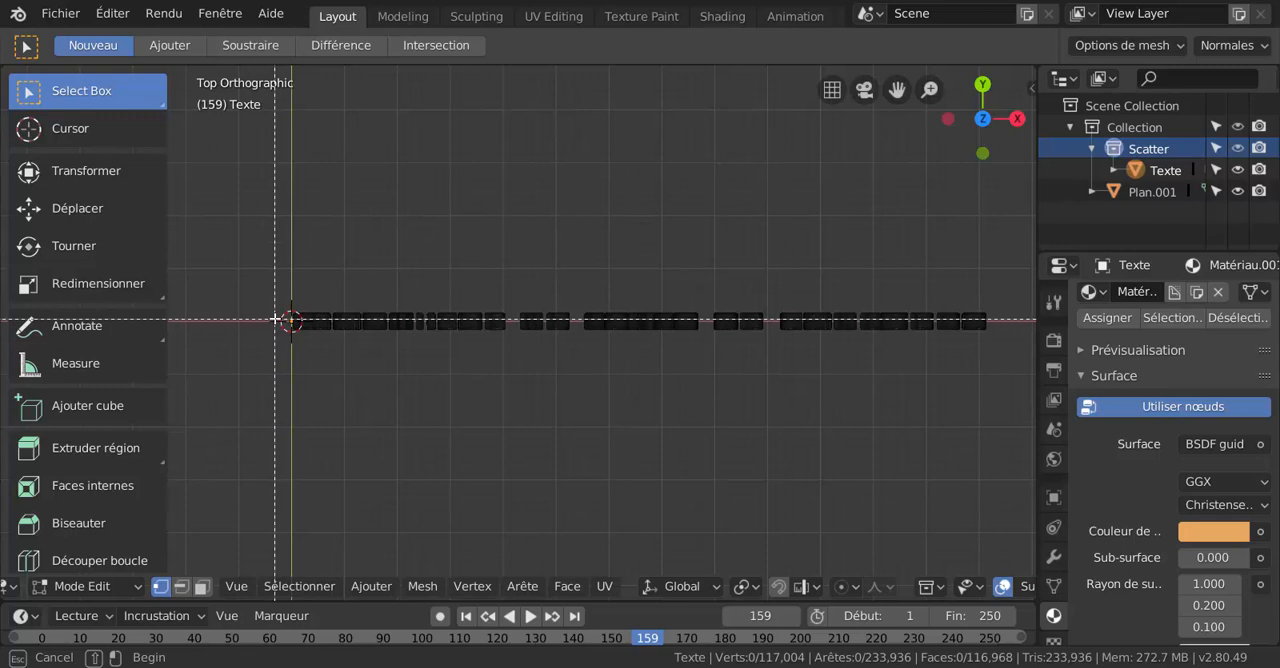
{"action": "left_click_drag", "start_coordinate": [275, 319], "coordinate": [995, 321]}
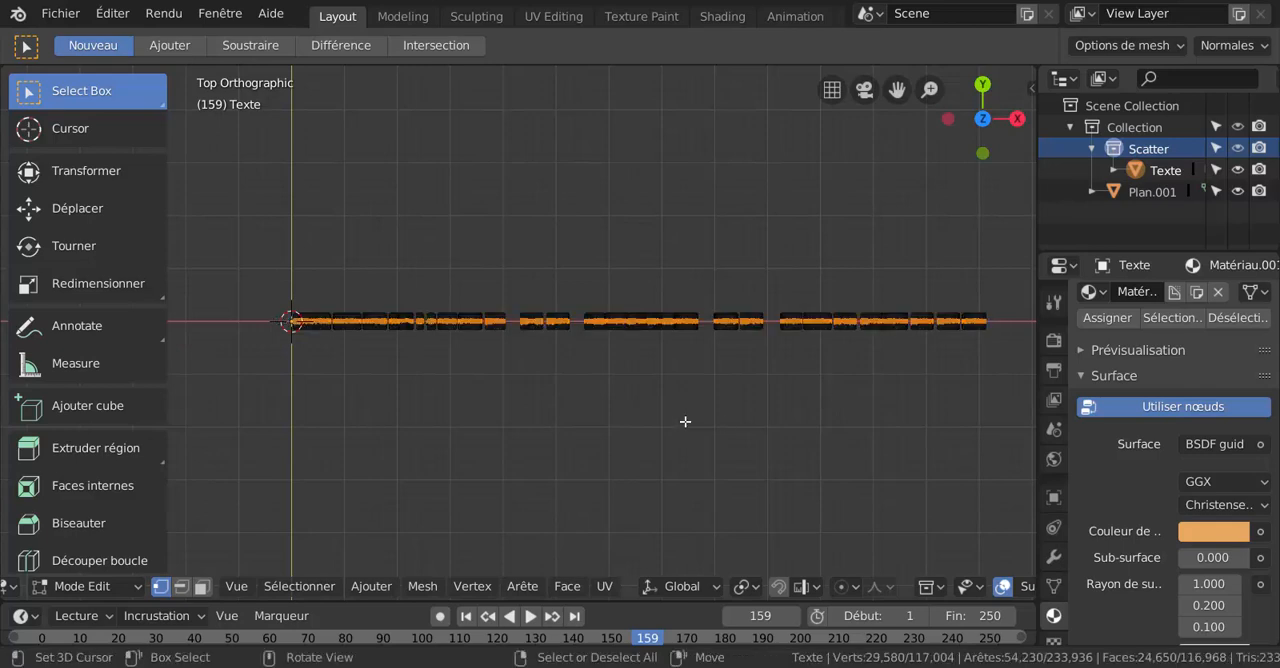
Grow the selected band outward until only narrow strips at the front and back edges of the letters stay unselected
{"action": "scroll", "coordinate": [686, 352], "scroll_direction": "up", "scroll_amount": 3}
{"action": "scroll", "coordinate": [686, 352], "scroll_direction": "up", "scroll_amount": 2}
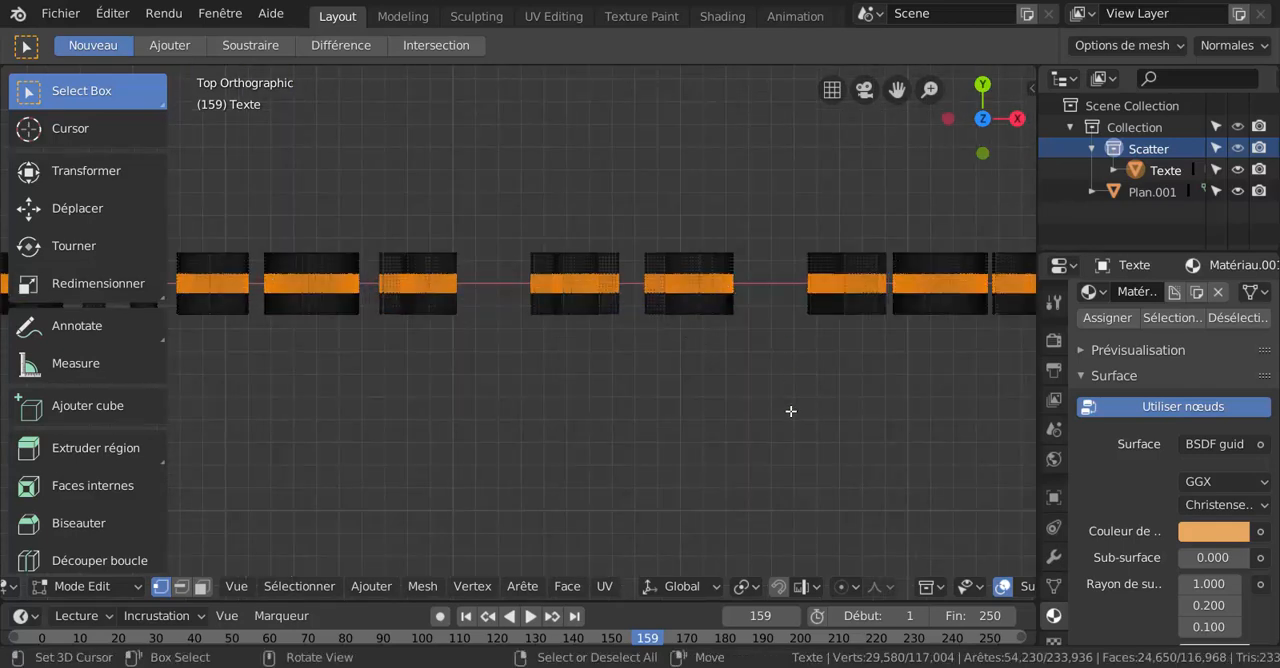
{"action": "scroll", "coordinate": [669, 313], "scroll_direction": "up", "scroll_amount": 3}
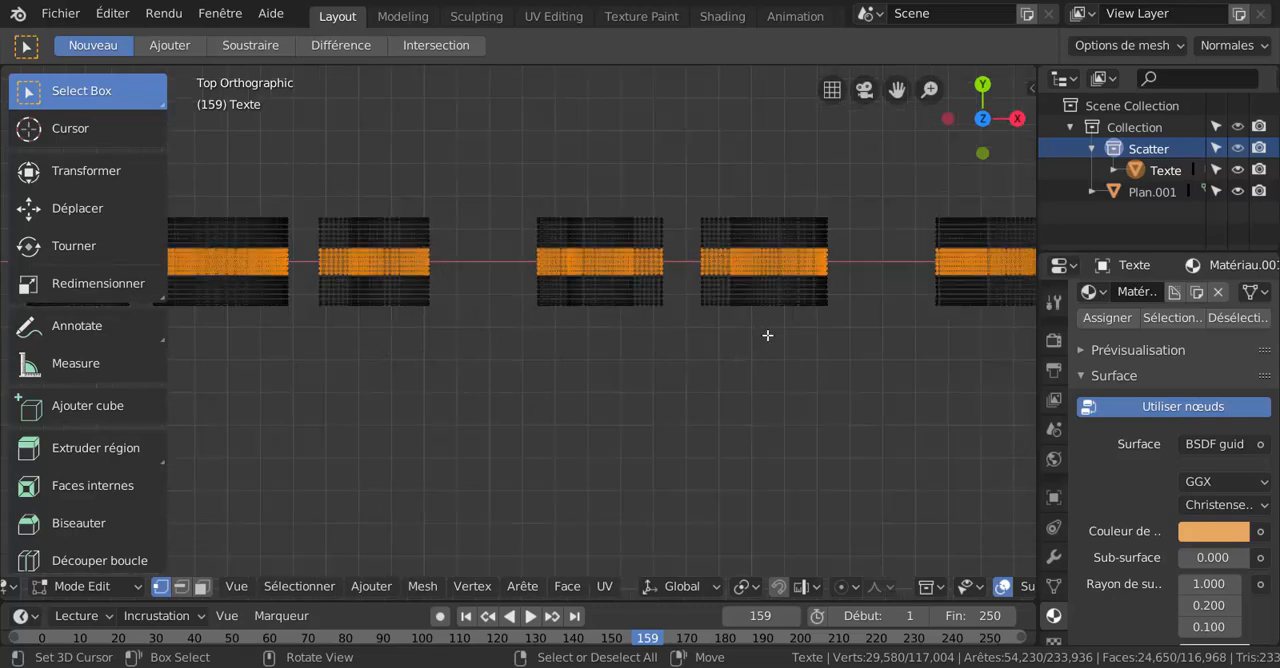
{"action": "scroll", "coordinate": [559, 441], "scroll_direction": "down", "scroll_amount": 1}
{"action": "middle_click_drag", "start_coordinate": [559, 441], "coordinate": [366, 451], "text": "shift"}
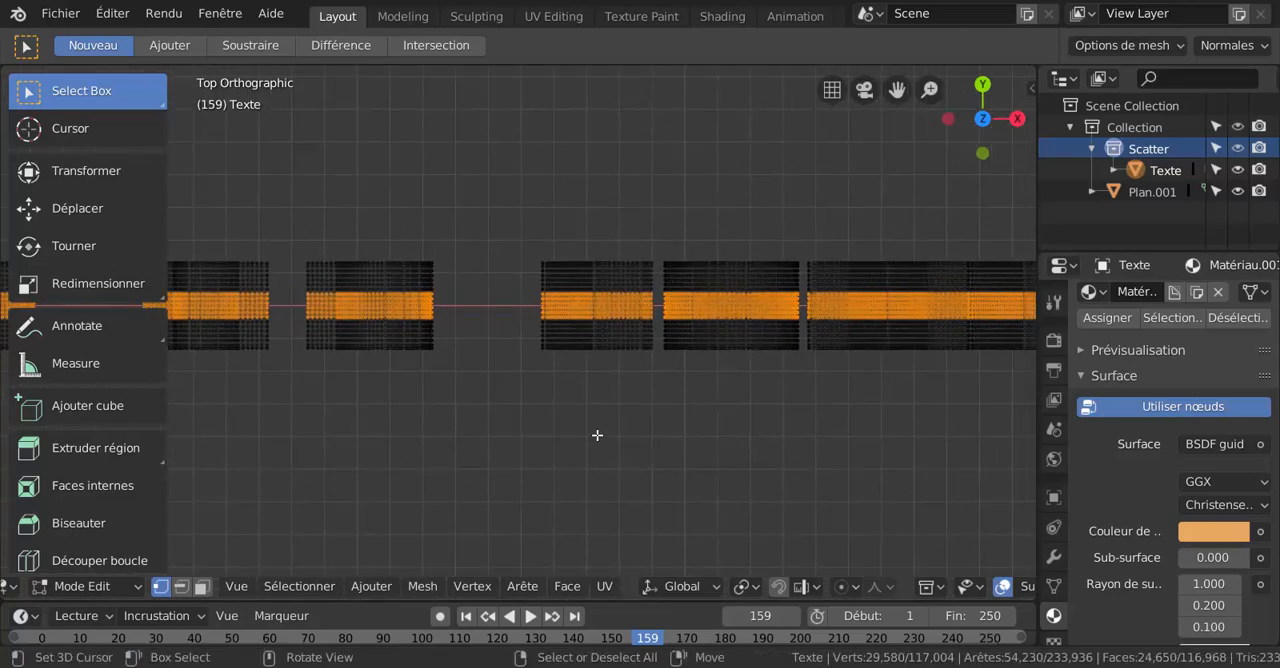
{"action": "key", "text": "ctrl+KP_Add"}
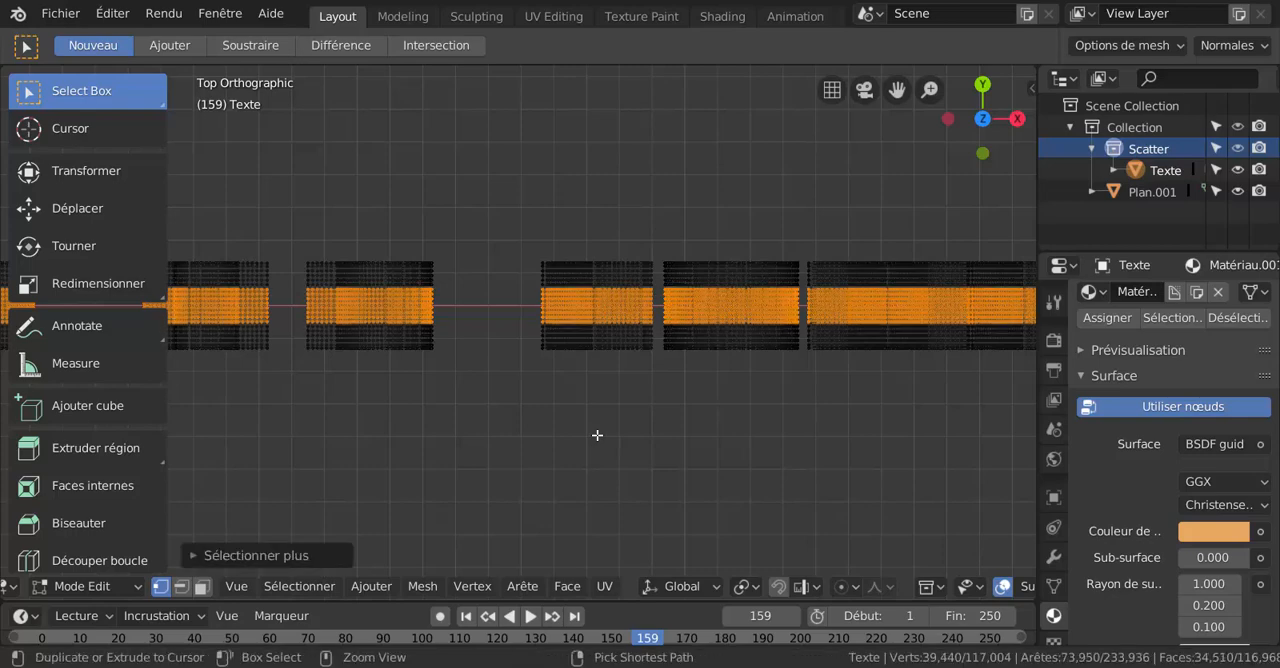
{"action": "key", "text": "ctrl+KP_Add"}
{"action": "key", "text": "ctrl+KP_Add"}
{"action": "key", "text": "ctrl+KP_Add"}
{"action": "key", "text": "ctrl+KP_Add"}
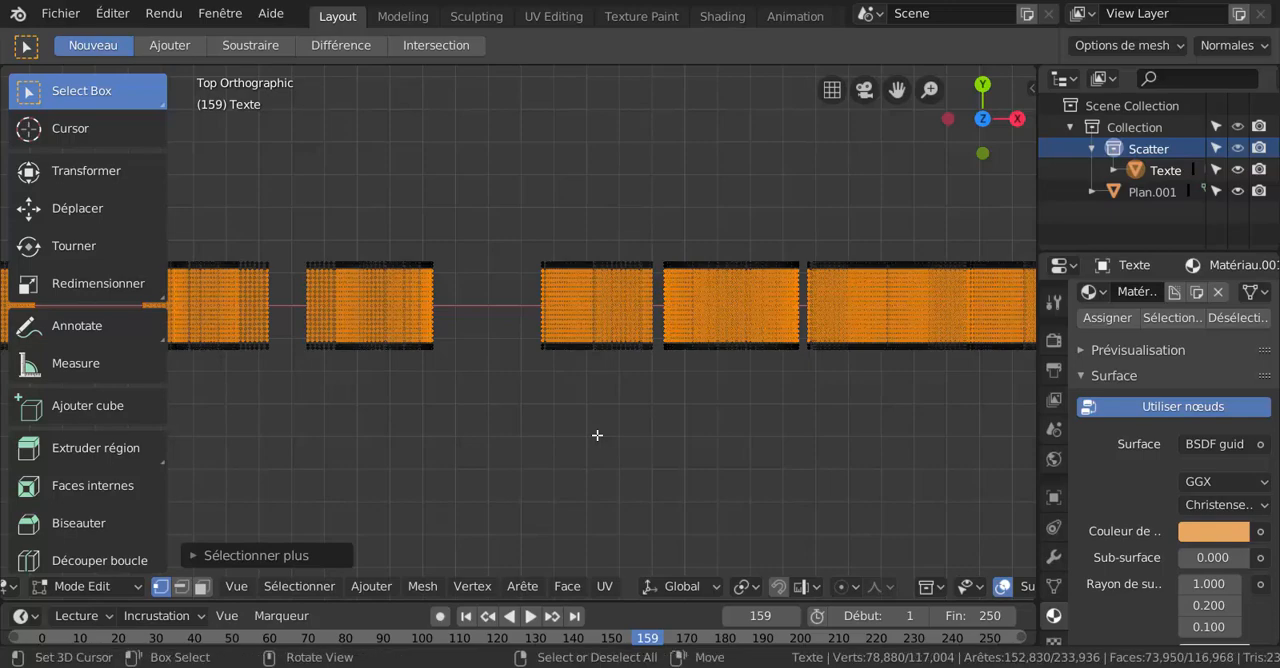
{"action": "scroll", "coordinate": [597, 398], "scroll_direction": "up", "scroll_amount": 6}
{"action": "middle_click_drag", "start_coordinate": [795, 457], "coordinate": [437, 449], "text": "shift"}
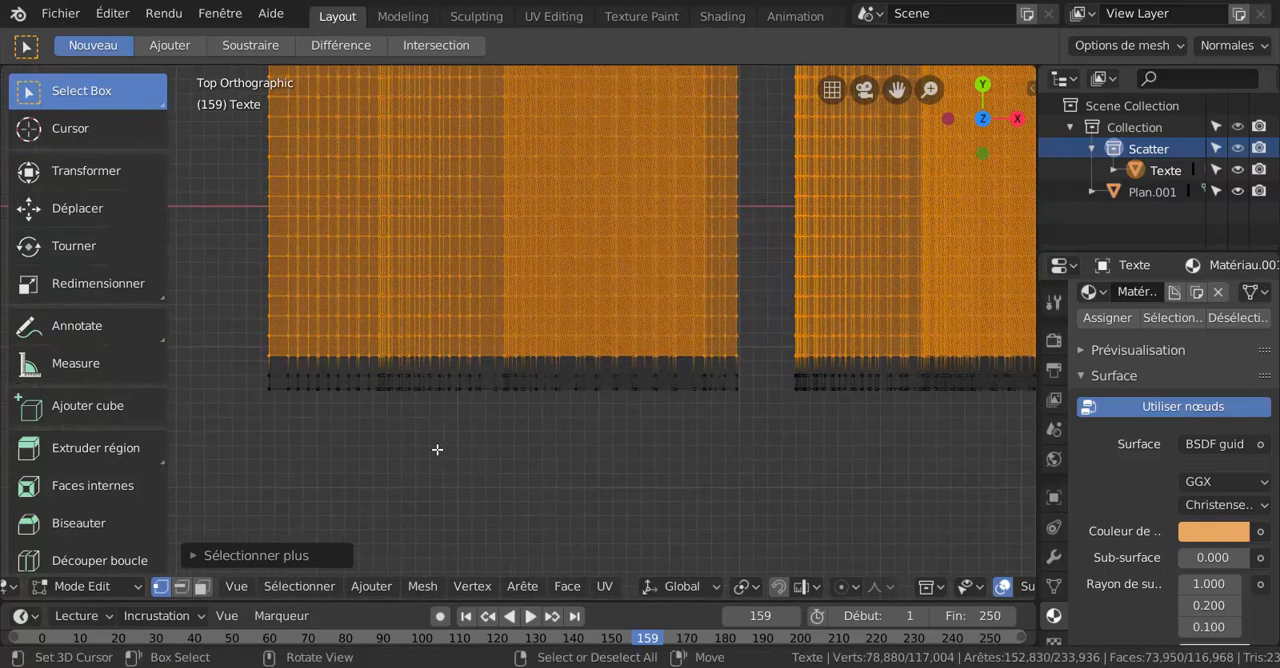
Grow the vertex selection once more, switch to face selection, and expand it to the front and back edges of the letters
{"action": "scroll", "coordinate": [571, 343], "scroll_direction": "down", "scroll_amount": 2}
{"action": "middle_click_drag", "start_coordinate": [571, 343], "coordinate": [571, 358], "text": "shift"}
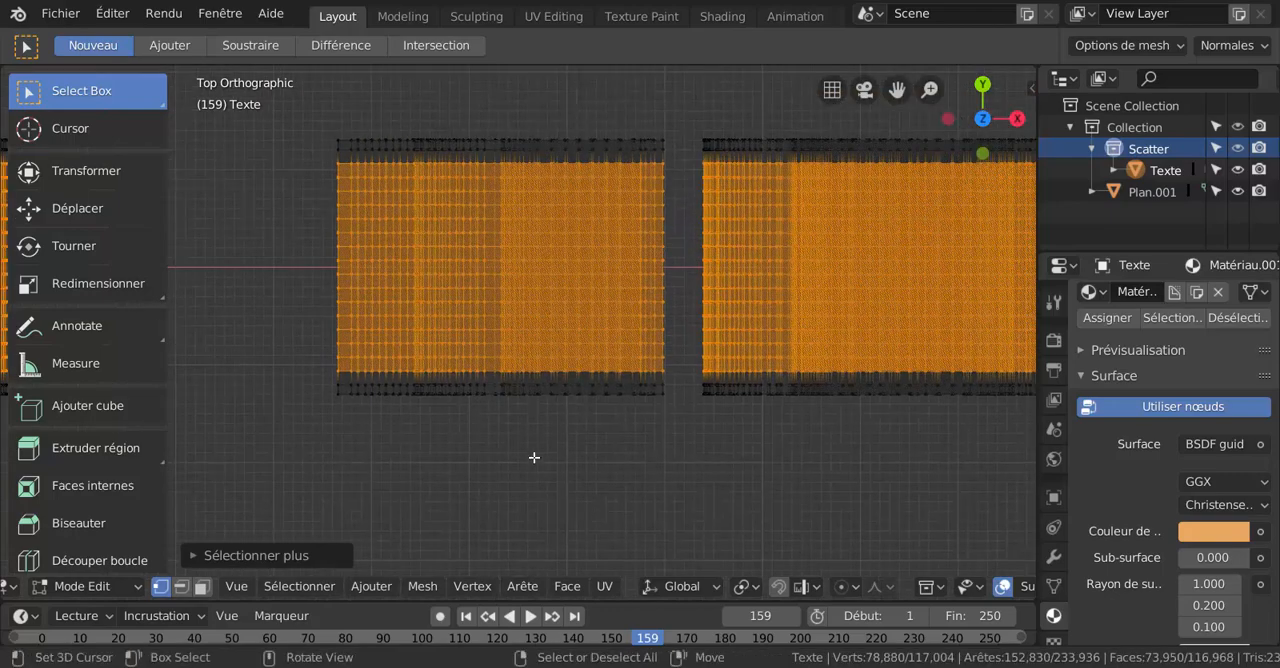
{"action": "key", "text": "ctrl+KP_Add"}
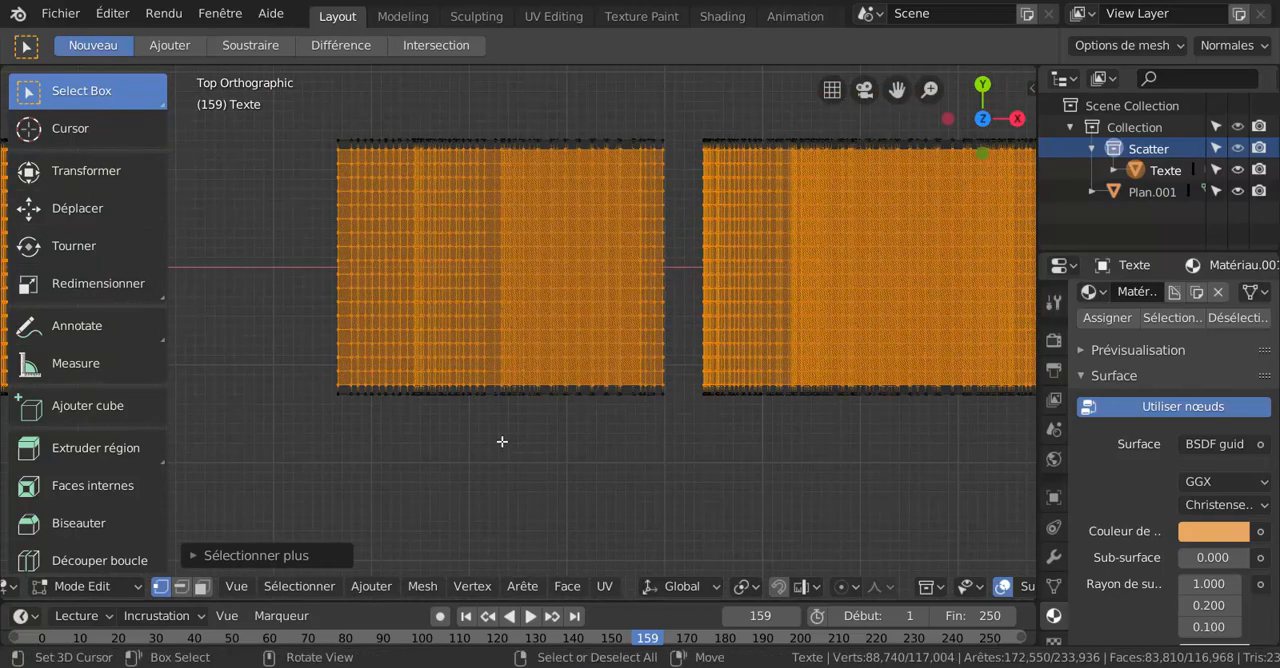
{"action": "scroll", "coordinate": [497, 432], "scroll_direction": "up", "scroll_amount": 2}
{"action": "scroll", "coordinate": [497, 433], "scroll_direction": "down", "scroll_amount": 1}
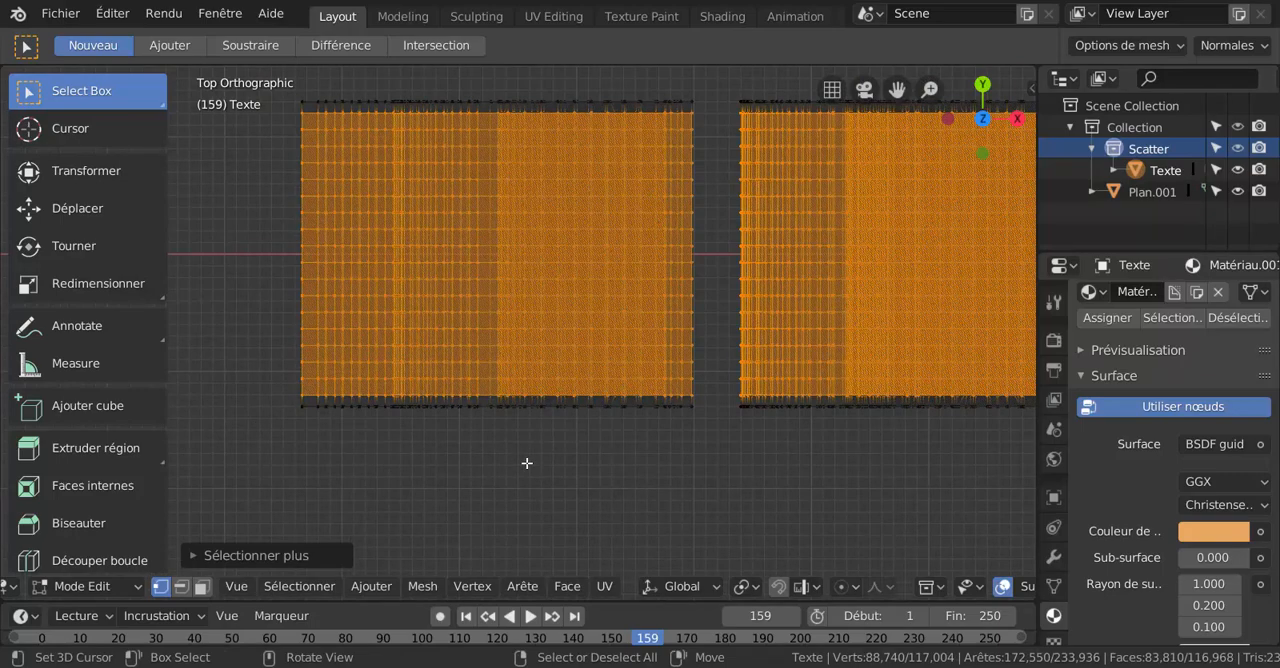
{"action": "left_click", "coordinate": [203, 589]}
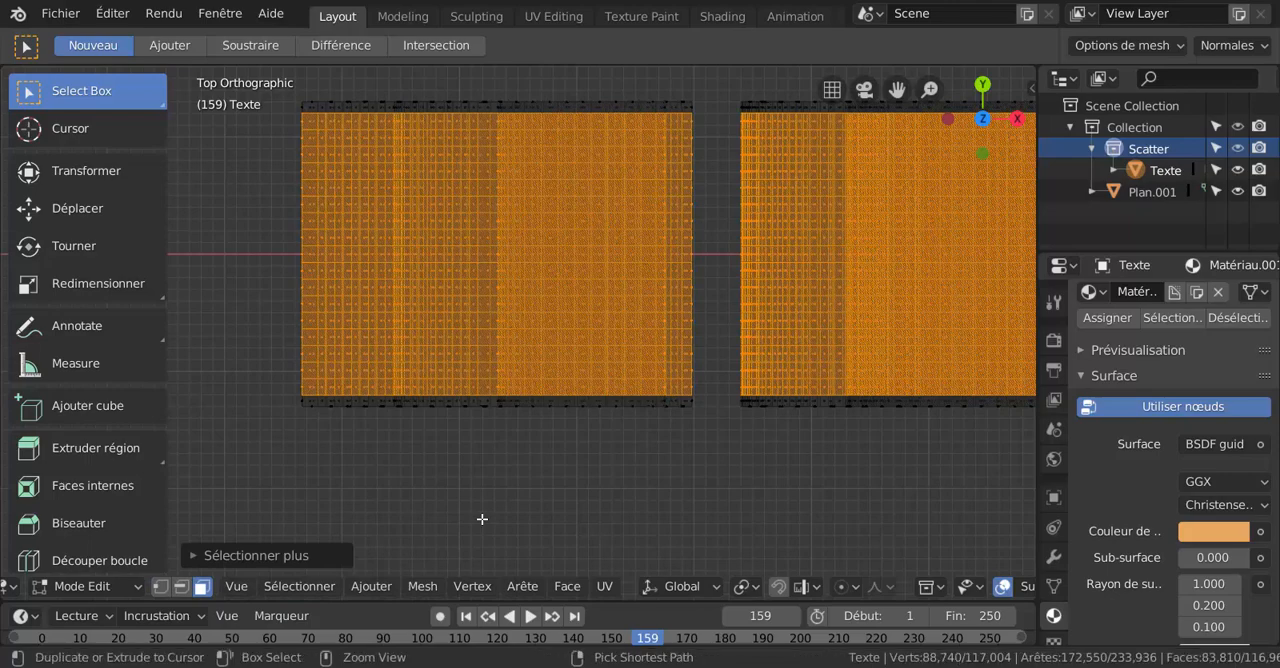
{"action": "key", "text": "ctrl+KP_Add"}
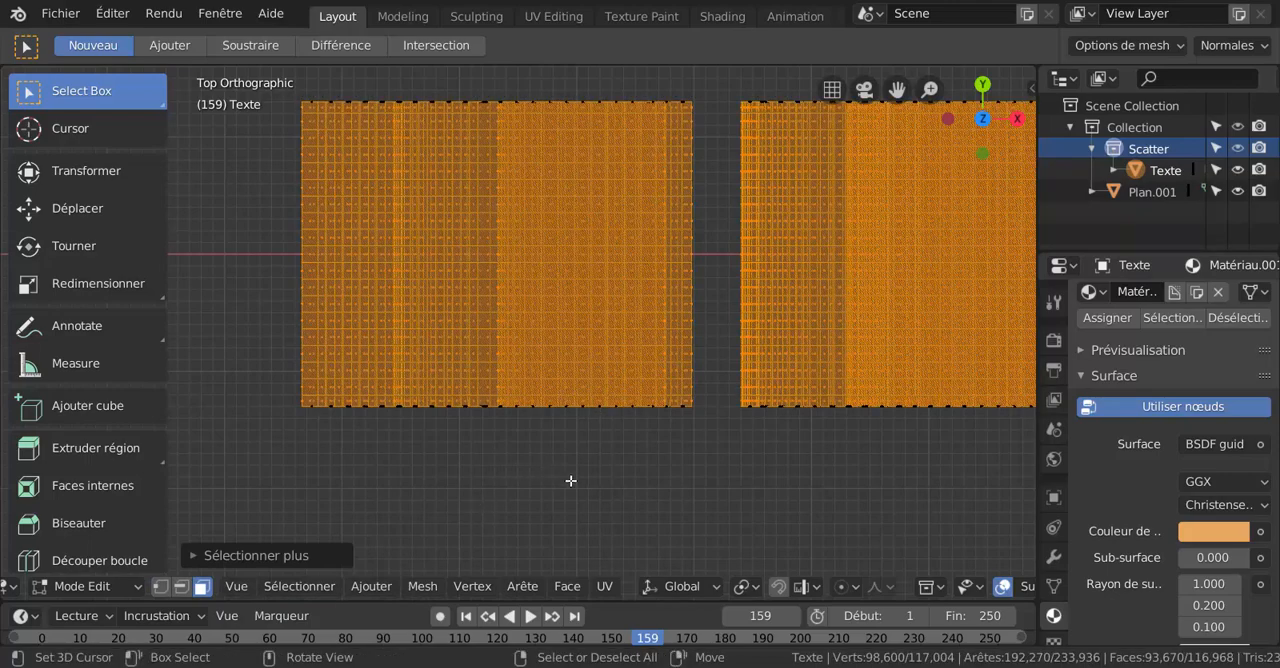
Split the selected side faces of the letters from their front and back faces, keeping the sides selected
{"action": "scroll", "coordinate": [571, 480], "scroll_direction": "down", "scroll_amount": 2}
{"action": "mouse_move", "coordinate": [560, 469]}
{"action": "middle_mouse_down"}
{"action": "mouse_move", "coordinate": [546, 409]}
{"action": "mouse_move", "coordinate": [398, 426]}
{"action": "mouse_move", "coordinate": [466, 497]}
{"action": "mouse_move", "coordinate": [554, 497]}
{"action": "mouse_move", "coordinate": [577, 471]}
{"action": "middle_mouse_up"}
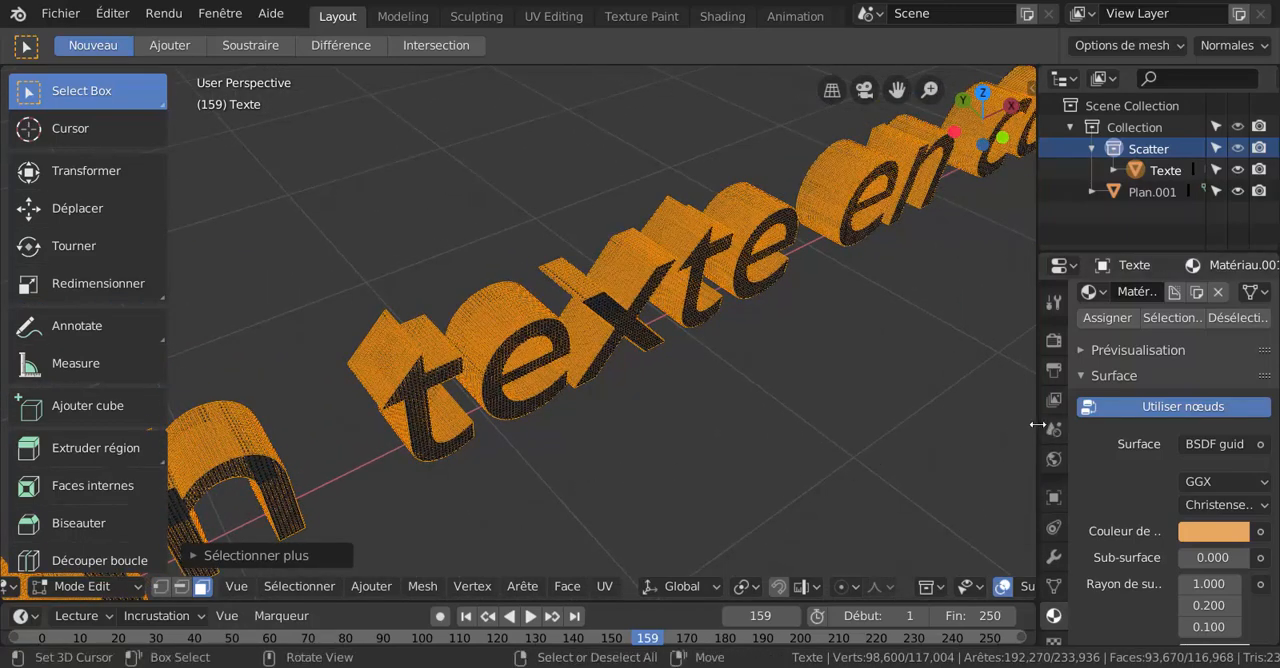
{"action": "left_click_drag", "start_coordinate": [1037, 425], "coordinate": [871, 425]}
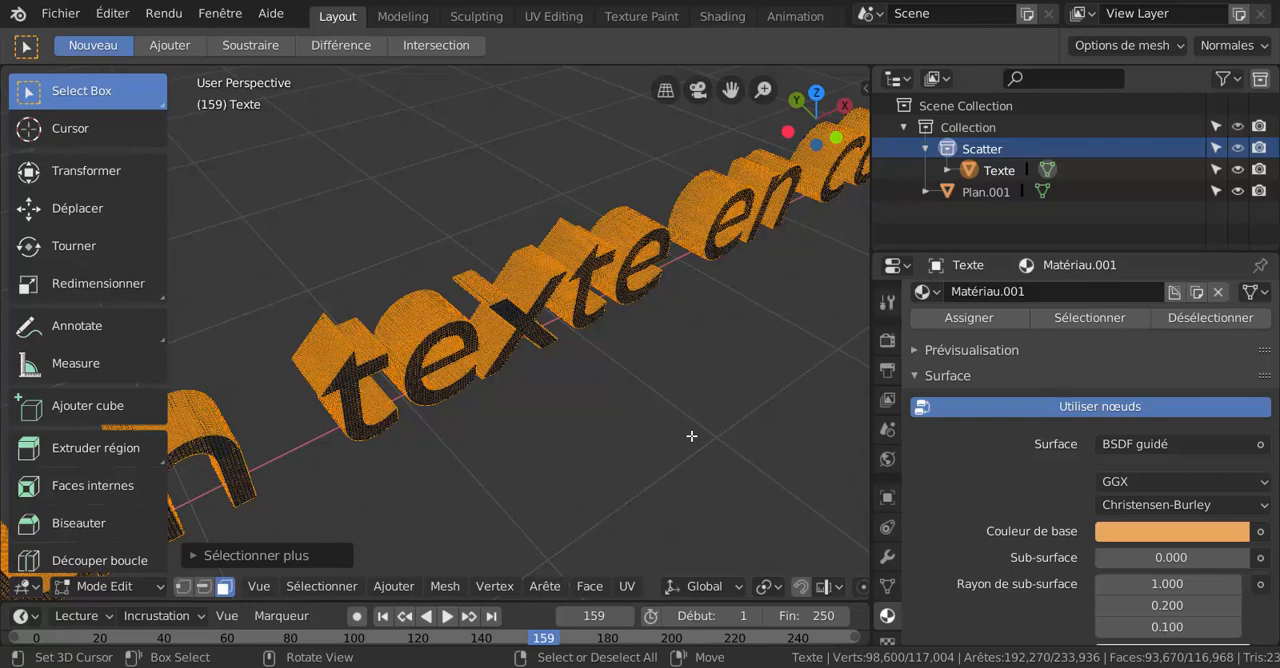
{"action": "scroll", "coordinate": [691, 436], "scroll_direction": "up", "scroll_amount": 1}
{"action": "middle_click_drag", "start_coordinate": [540, 414], "coordinate": [628, 494]}
{"action": "scroll", "coordinate": [564, 430], "scroll_direction": "up", "scroll_amount": 1}
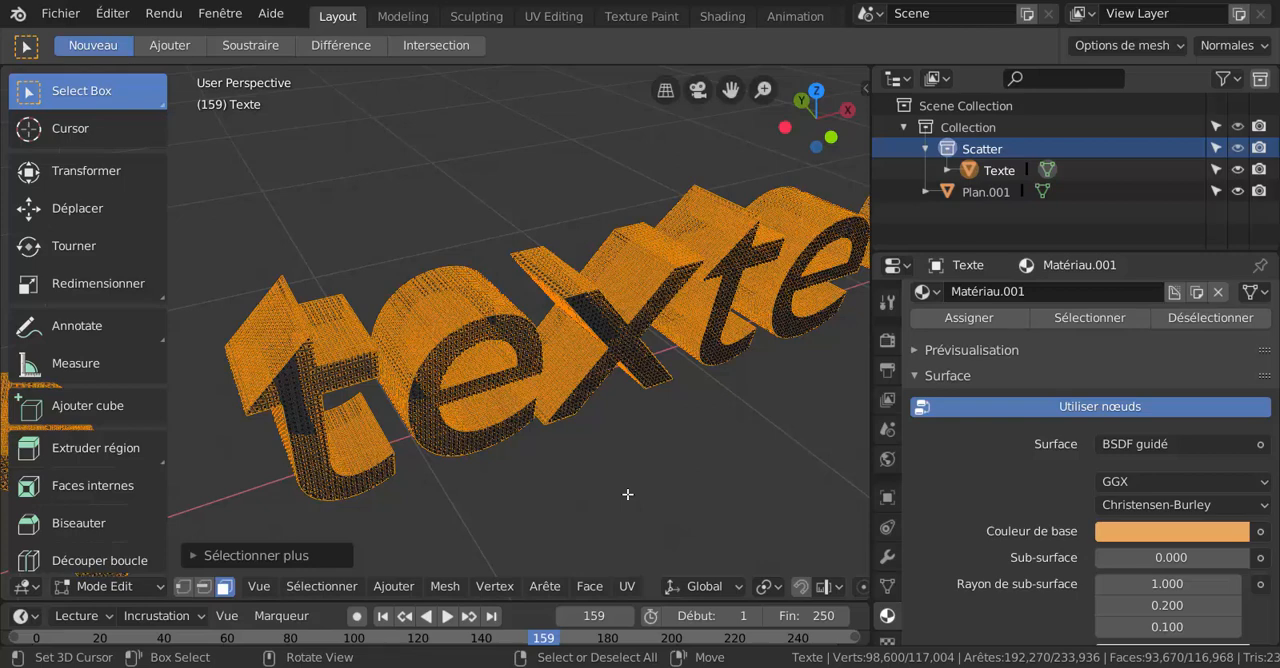
{"action": "key", "text": "y"}
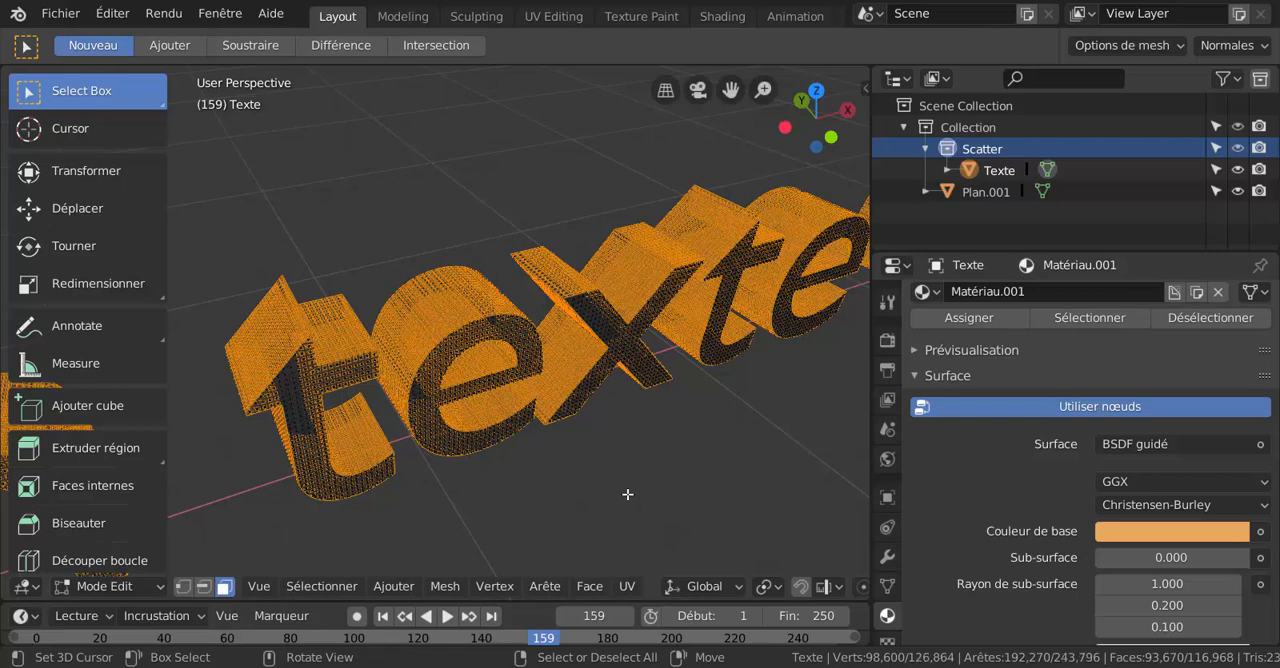
{"action": "key", "text": "alt+a"}
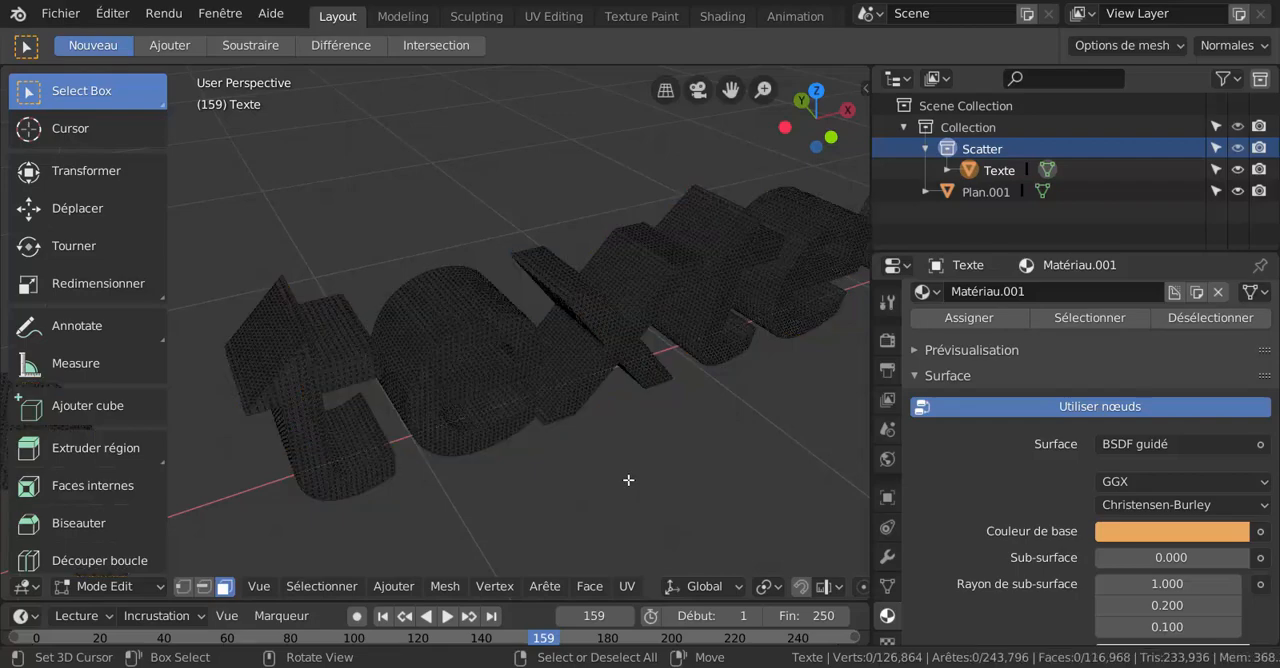
{"action": "key", "text": "ctrl+z"}
Create a vertex group on the text and assign the selected side faces to it with weight 1.000
{"action": "scroll", "coordinate": [628, 480], "scroll_direction": "up", "scroll_amount": 4}
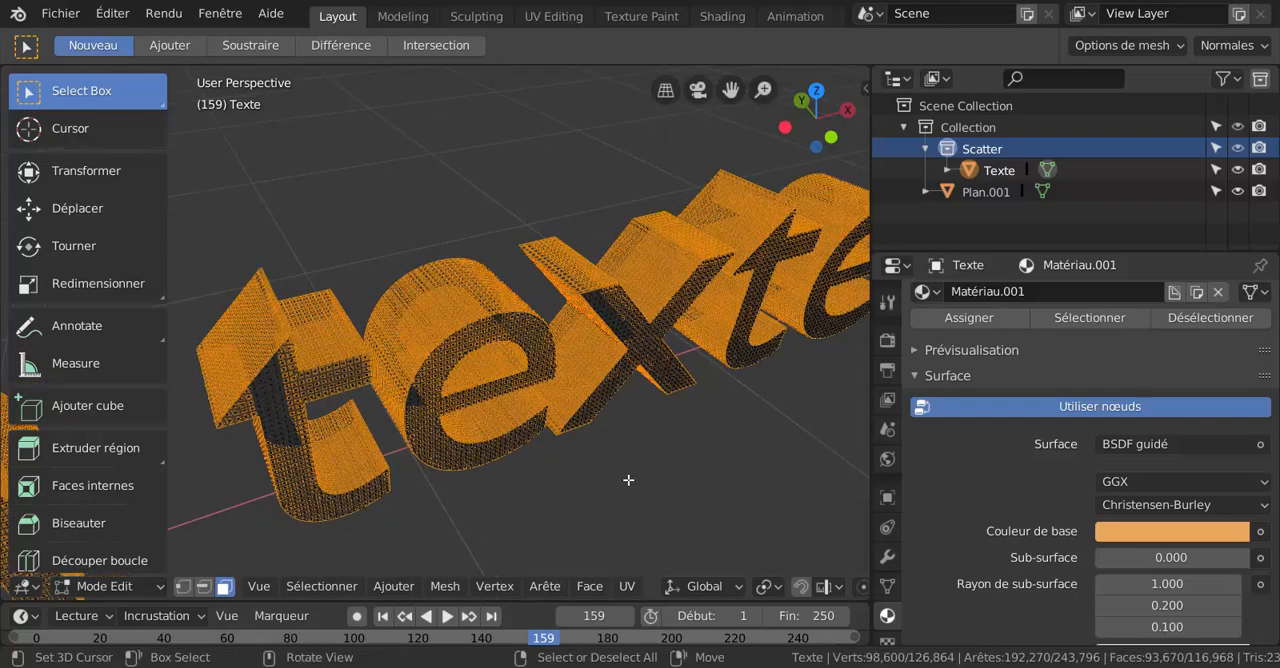
{"action": "scroll", "coordinate": [628, 480], "scroll_direction": "up", "scroll_amount": 3}
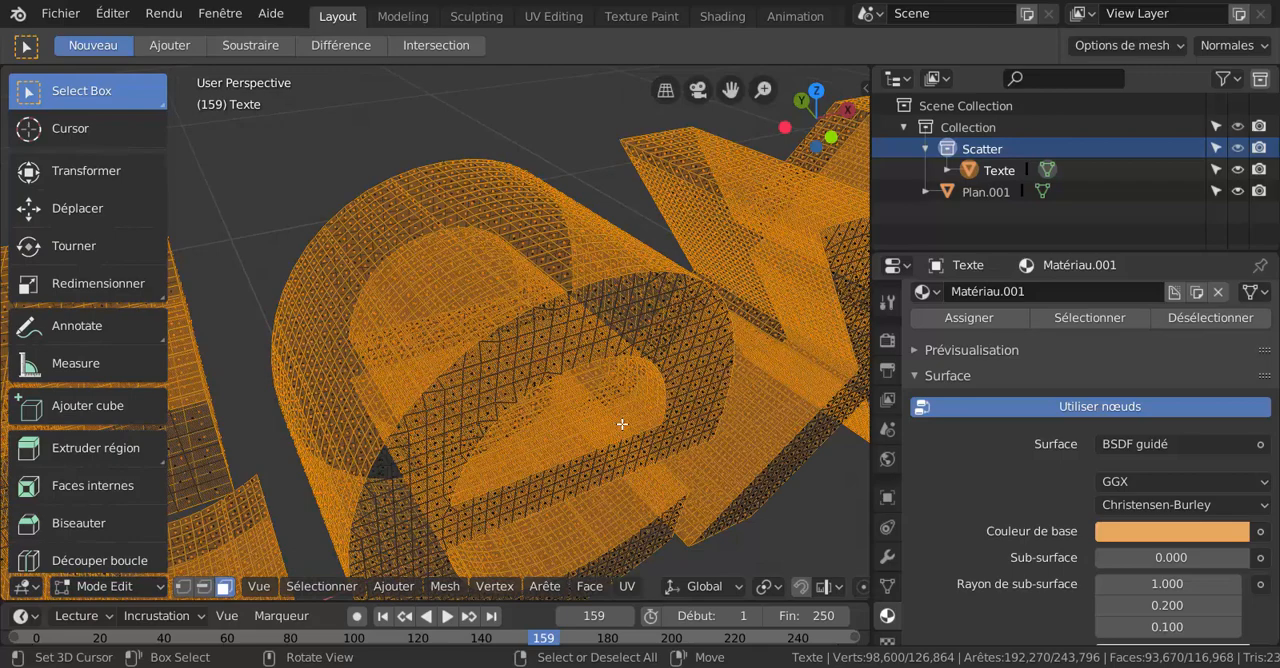
{"action": "scroll", "coordinate": [713, 303], "scroll_direction": "down", "scroll_amount": 7}
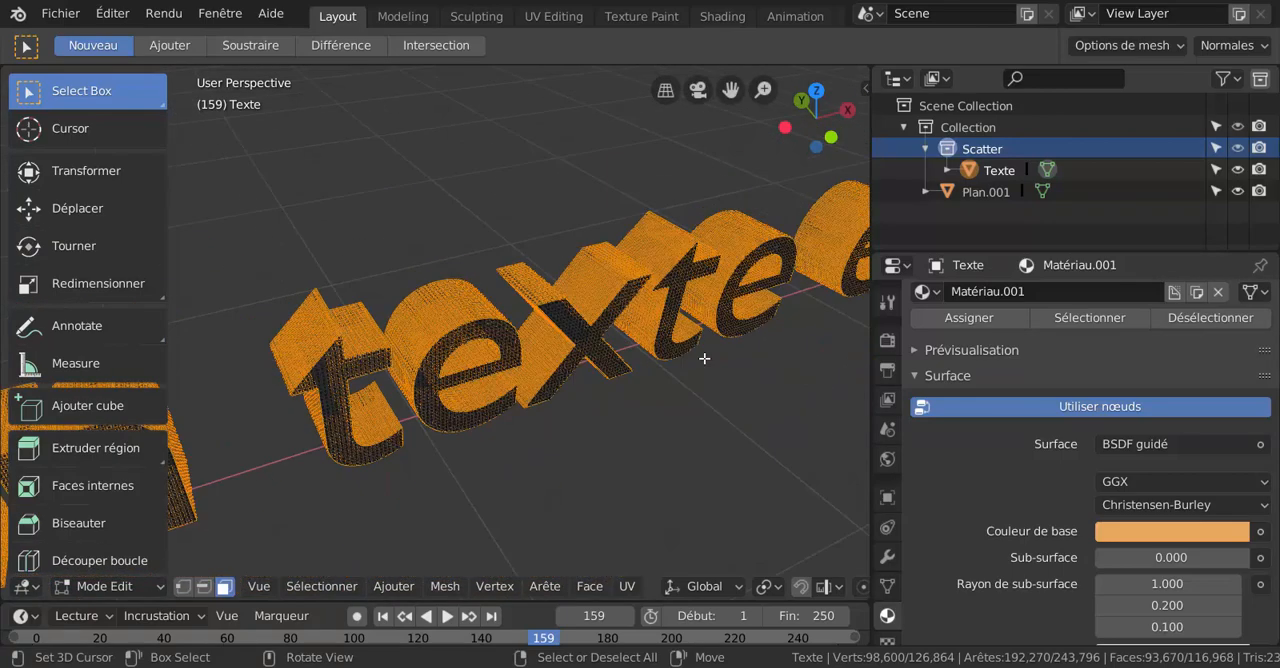
{"action": "middle_click_drag", "start_coordinate": [704, 358], "coordinate": [686, 431]}
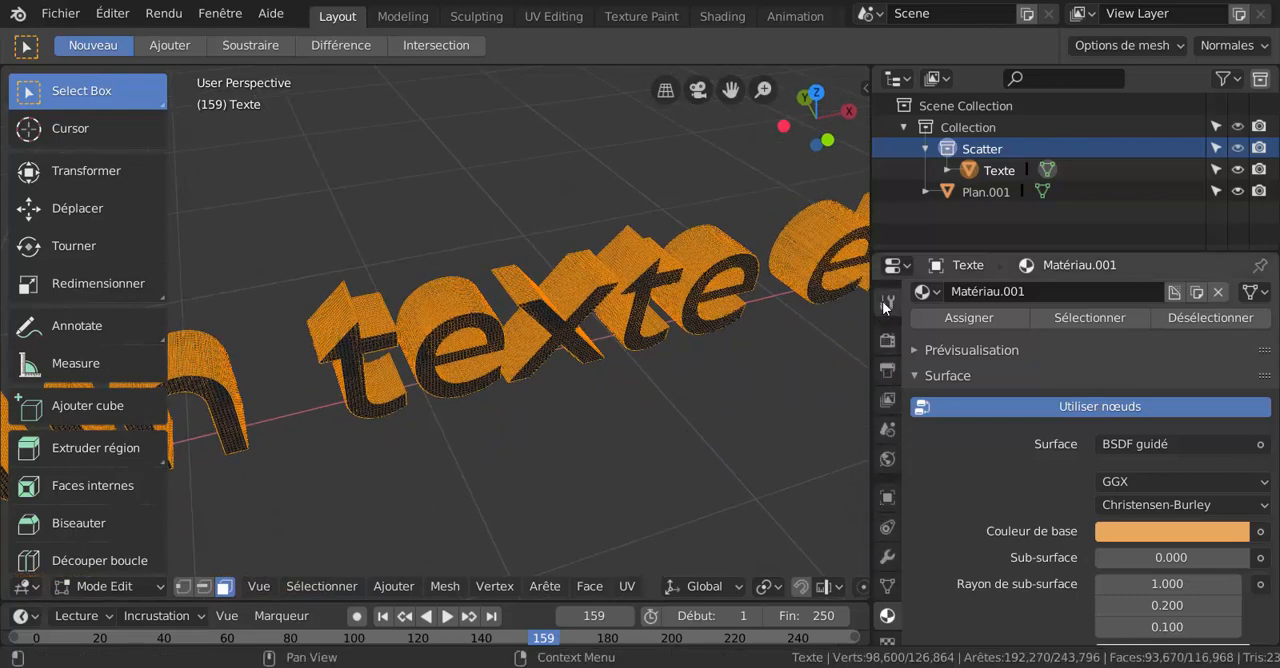
{"action": "left_click", "coordinate": [887, 585]}
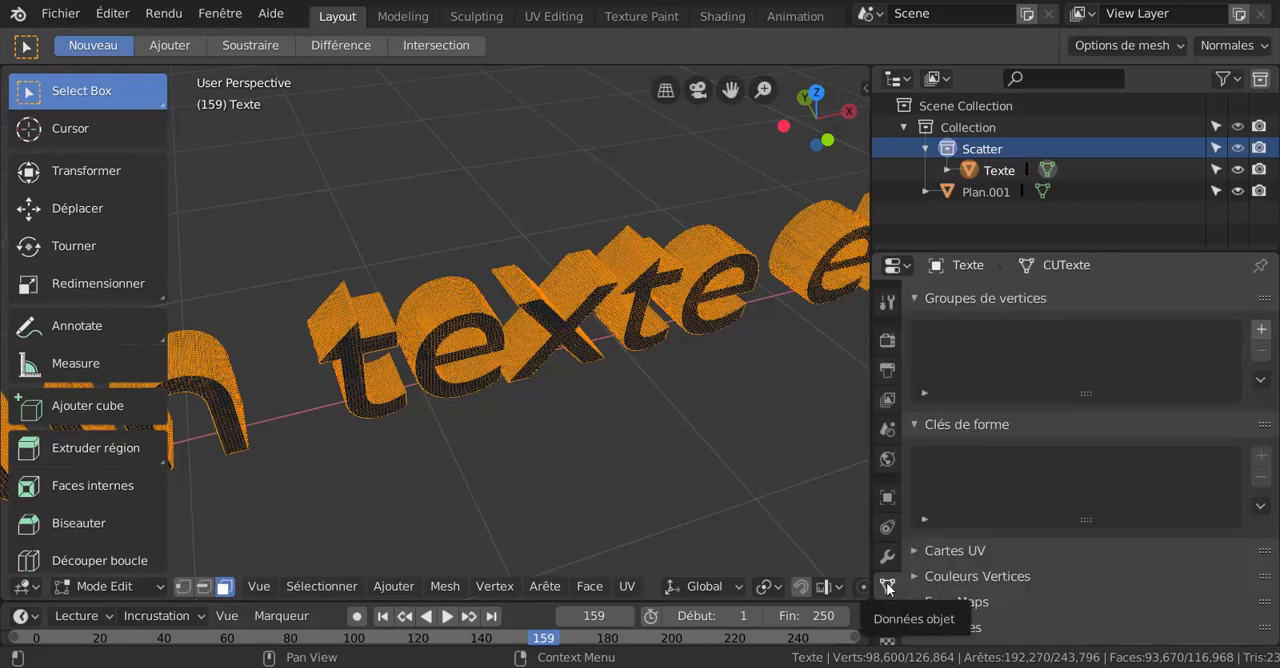
{"action": "left_click", "coordinate": [1261, 329]}
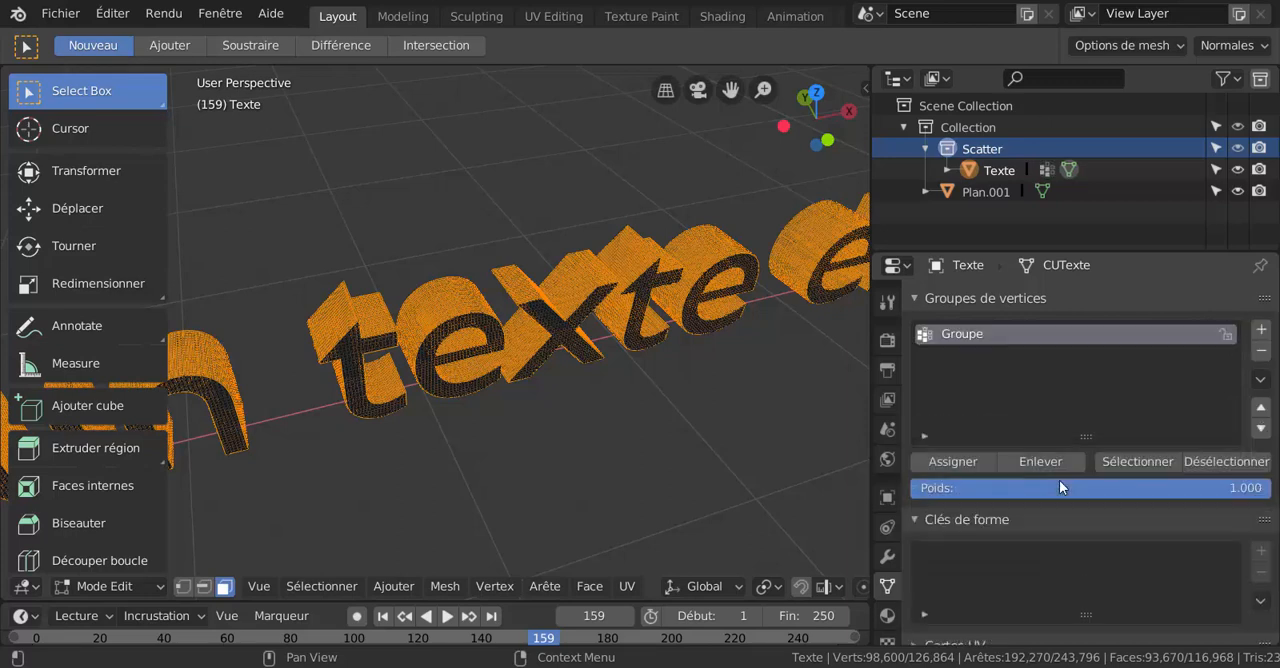
{"action": "left_click", "coordinate": [953, 461]}
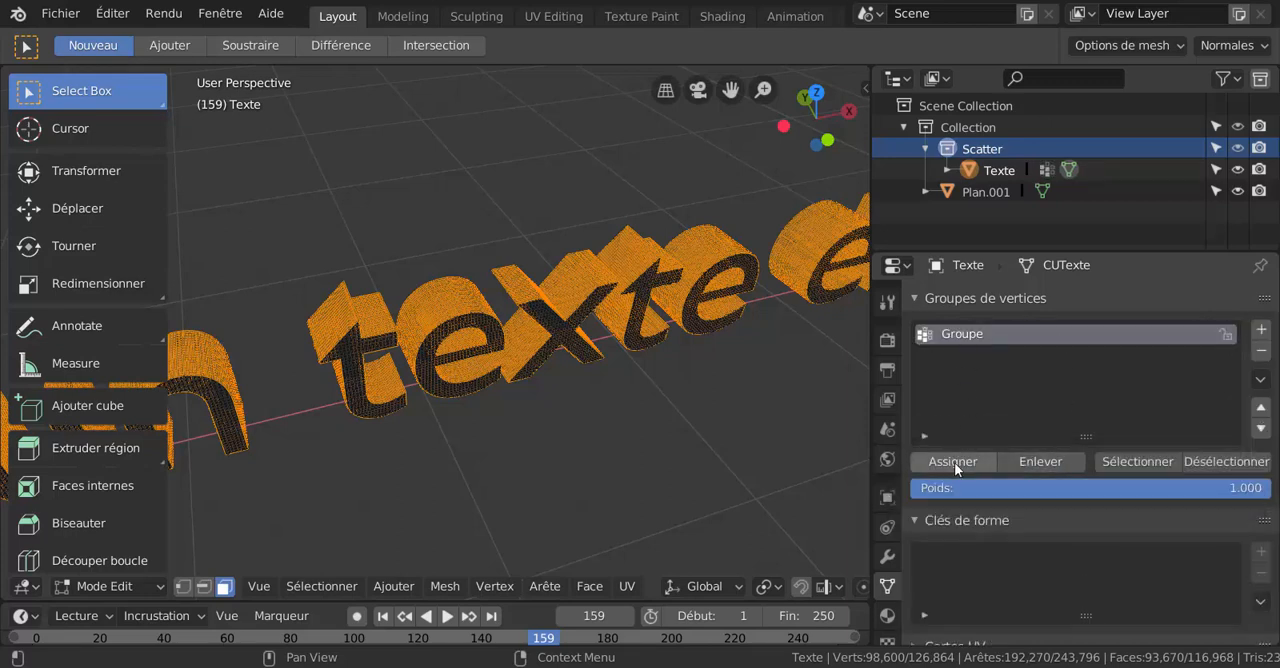
{"action": "left_click", "coordinate": [955, 462]}
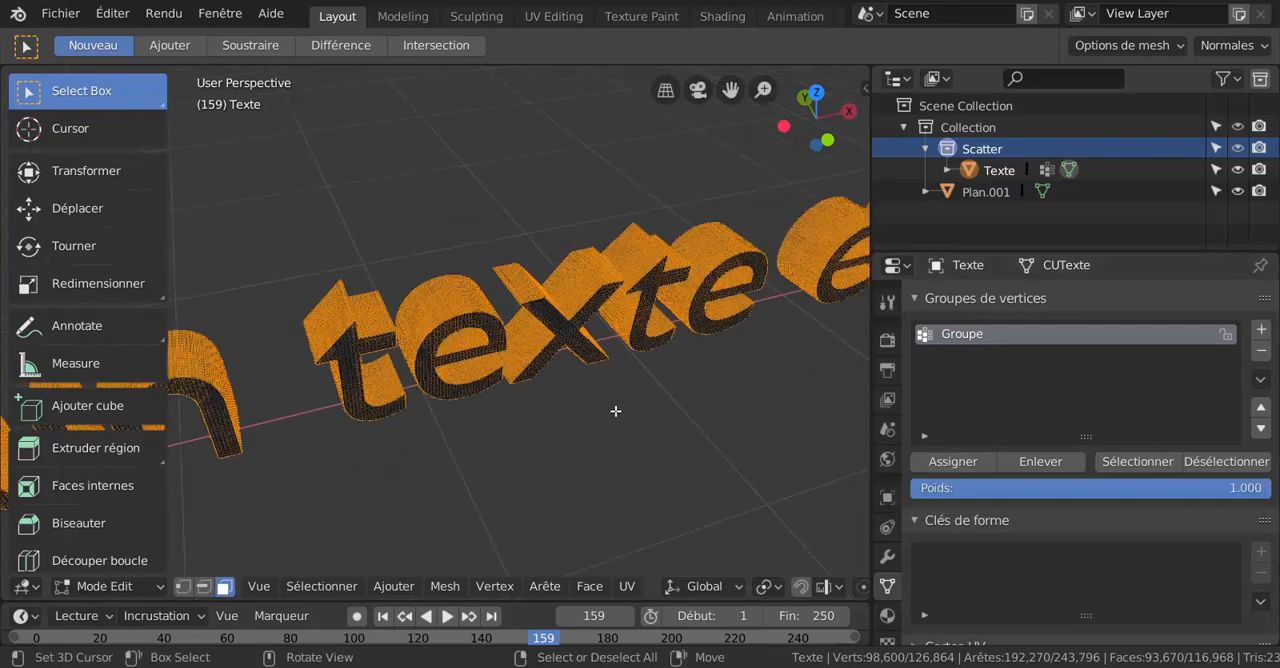
Clear the selection, reselect the faces through the vertex group, and check them on the letters of "texte"
{"action": "left_click", "coordinate": [706, 412]}
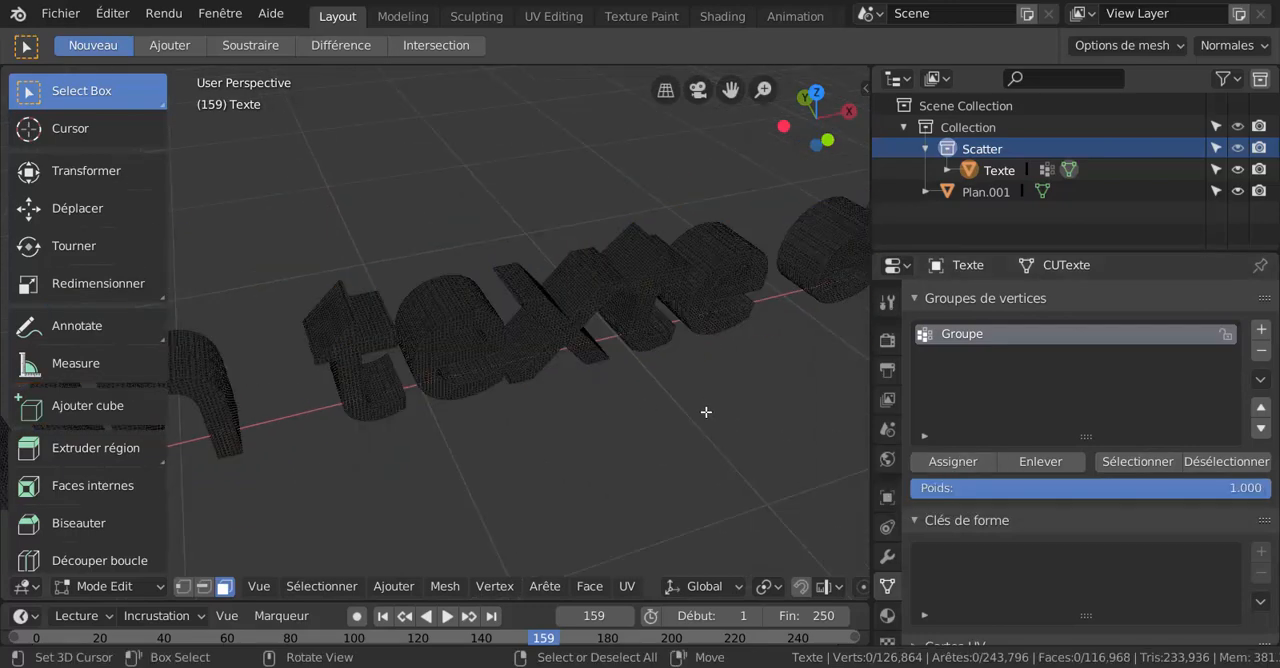
{"action": "left_click", "coordinate": [1138, 461]}
{"action": "scroll", "coordinate": [631, 442], "scroll_direction": "up", "scroll_amount": 3}
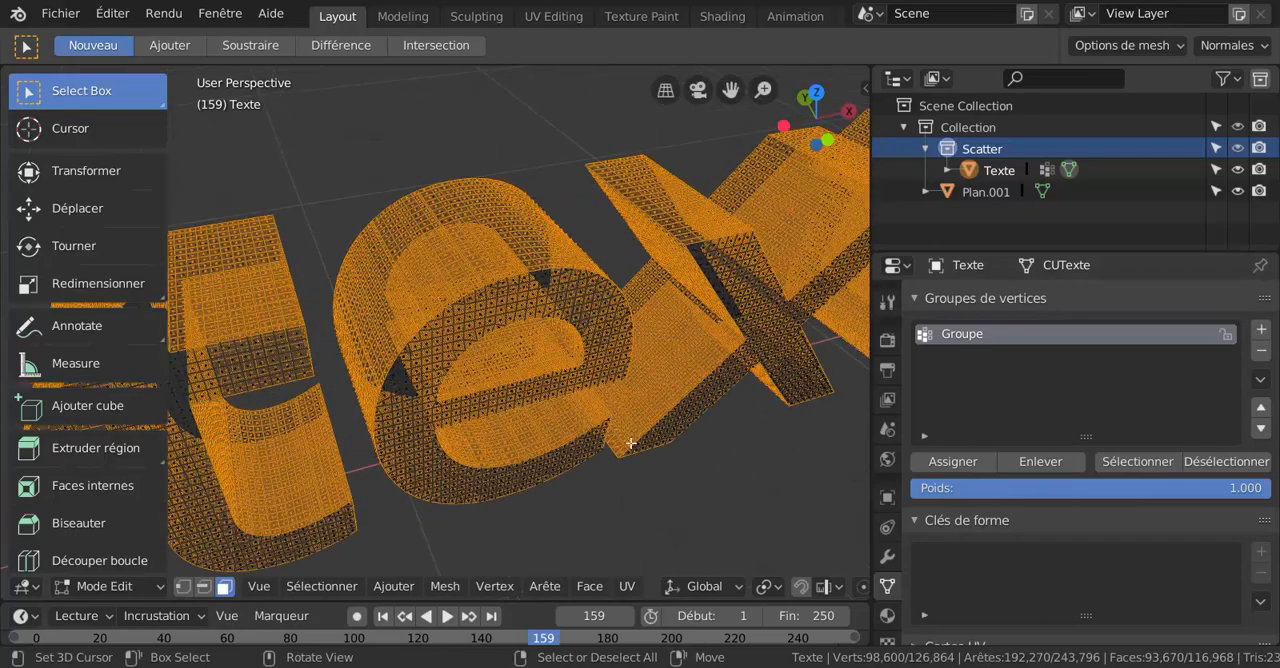
{"action": "scroll", "coordinate": [631, 442], "scroll_direction": "down", "scroll_amount": 5}
{"action": "middle_click_drag", "start_coordinate": [614, 428], "coordinate": [514, 457]}
{"action": "middle_click_drag", "start_coordinate": [627, 489], "coordinate": [628, 488]}
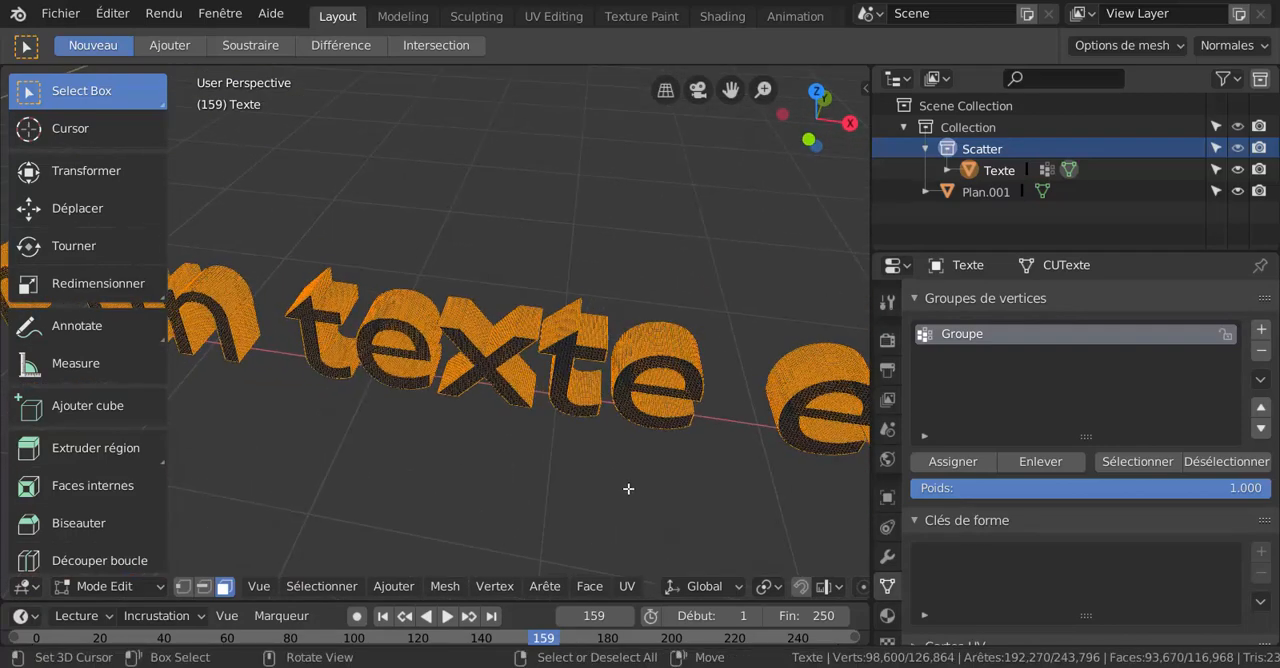
Return the text to Object Mode and display it in solid shading
{"action": "key", "text": "ctrl+Tab"}
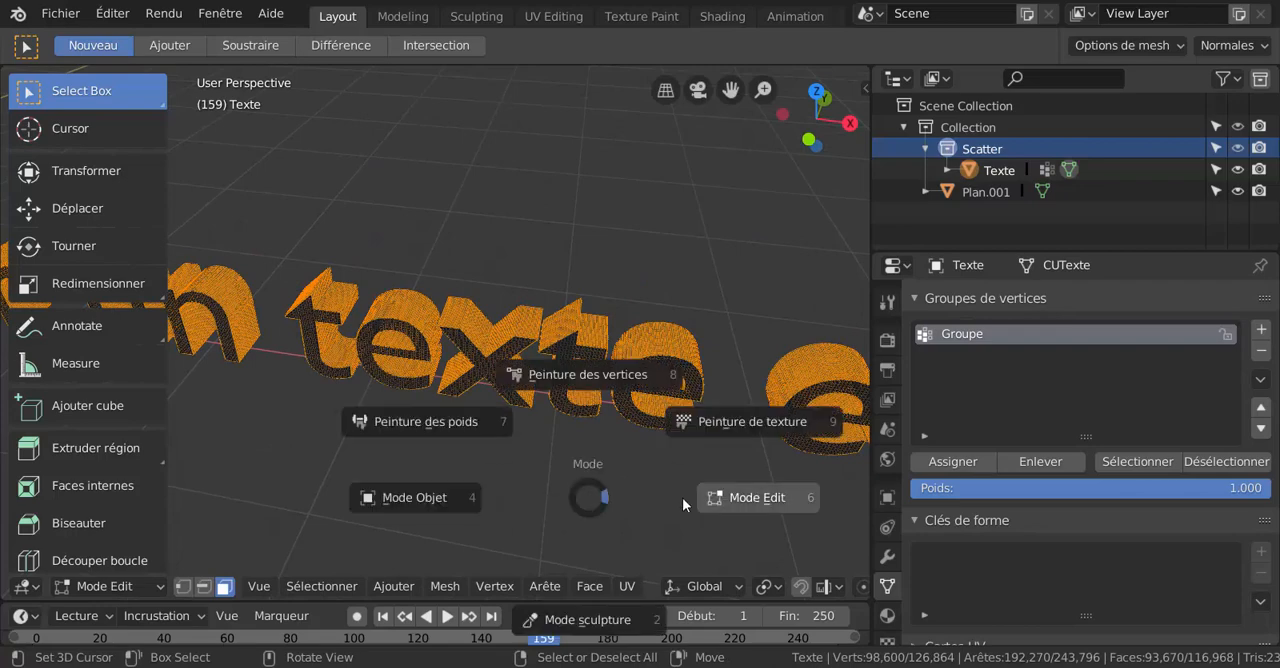
{"action": "left_click", "coordinate": [434, 498]}
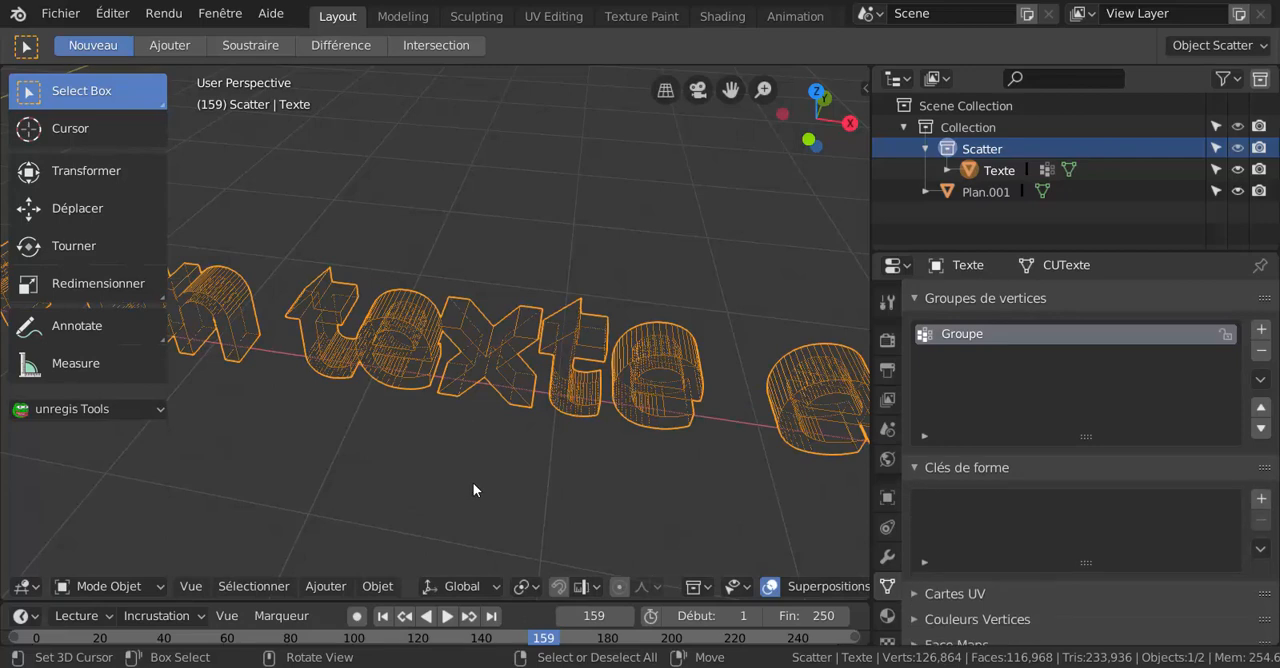
{"action": "scroll", "coordinate": [473, 482], "scroll_direction": "up", "scroll_amount": 2}
{"action": "key", "text": "ctrl+Tab"}
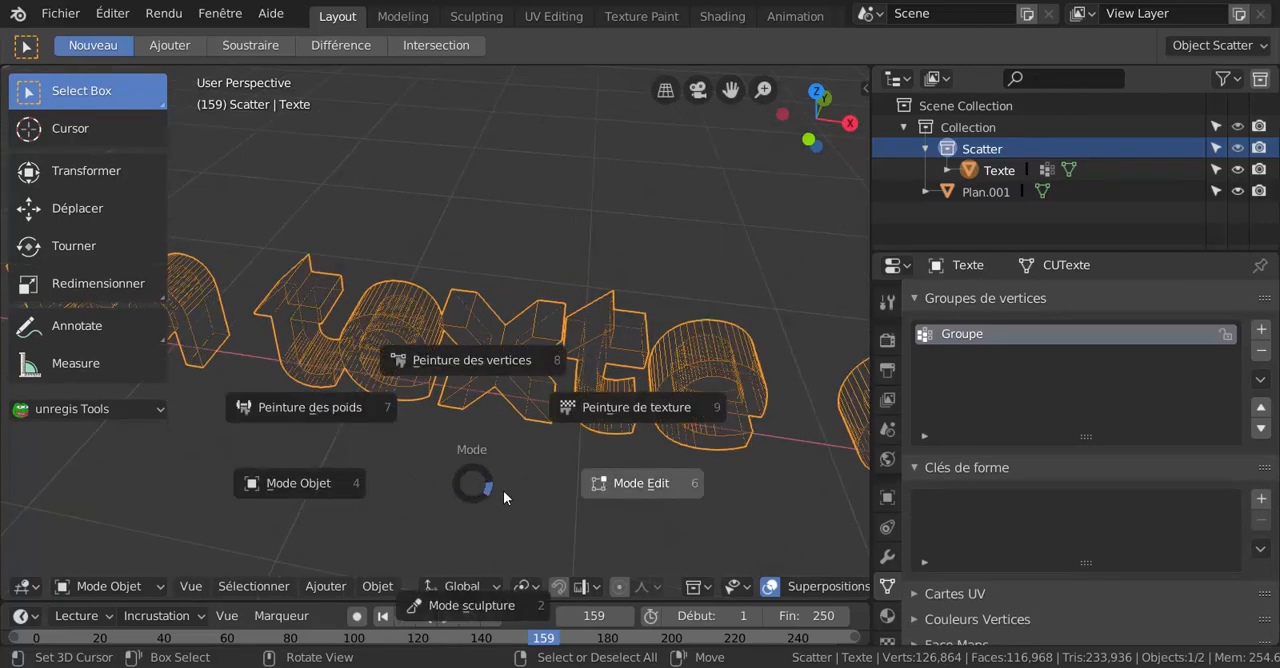
{"action": "key", "text": "z"}
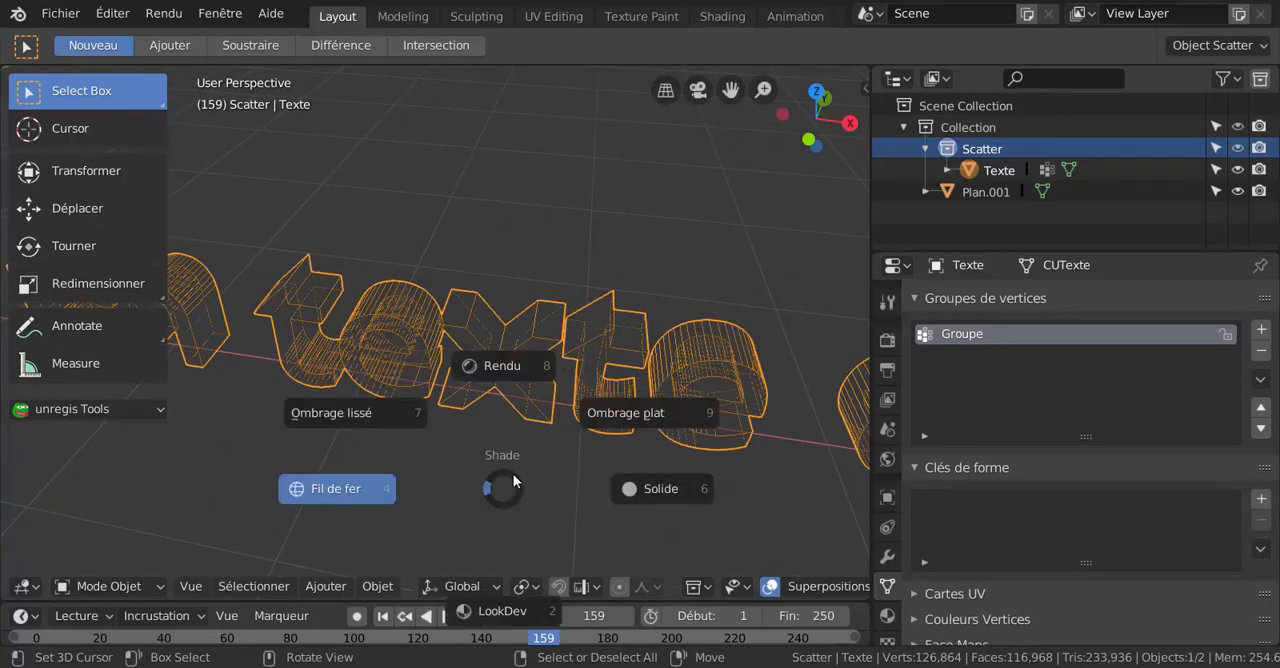
{"action": "left_click", "coordinate": [632, 488]}
{"action": "mouse_move", "coordinate": [625, 483]}
{"action": "middle_mouse_down"}
{"action": "mouse_move", "coordinate": [573, 425]}
{"action": "mouse_move", "coordinate": [537, 408]}
{"action": "middle_mouse_up"}
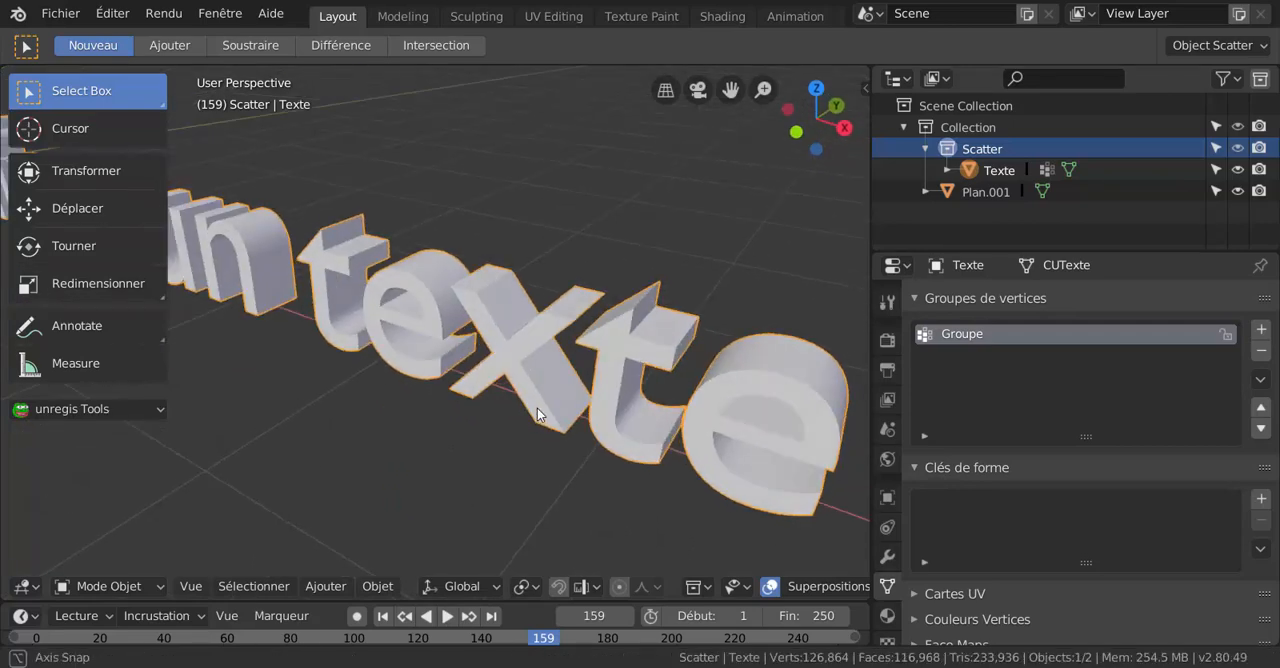
Switch the viewport to rendered shading and apply smooth shading (Ombrage lissé) to the text
{"action": "scroll", "coordinate": [786, 592], "scroll_direction": "down", "scroll_amount": 5}
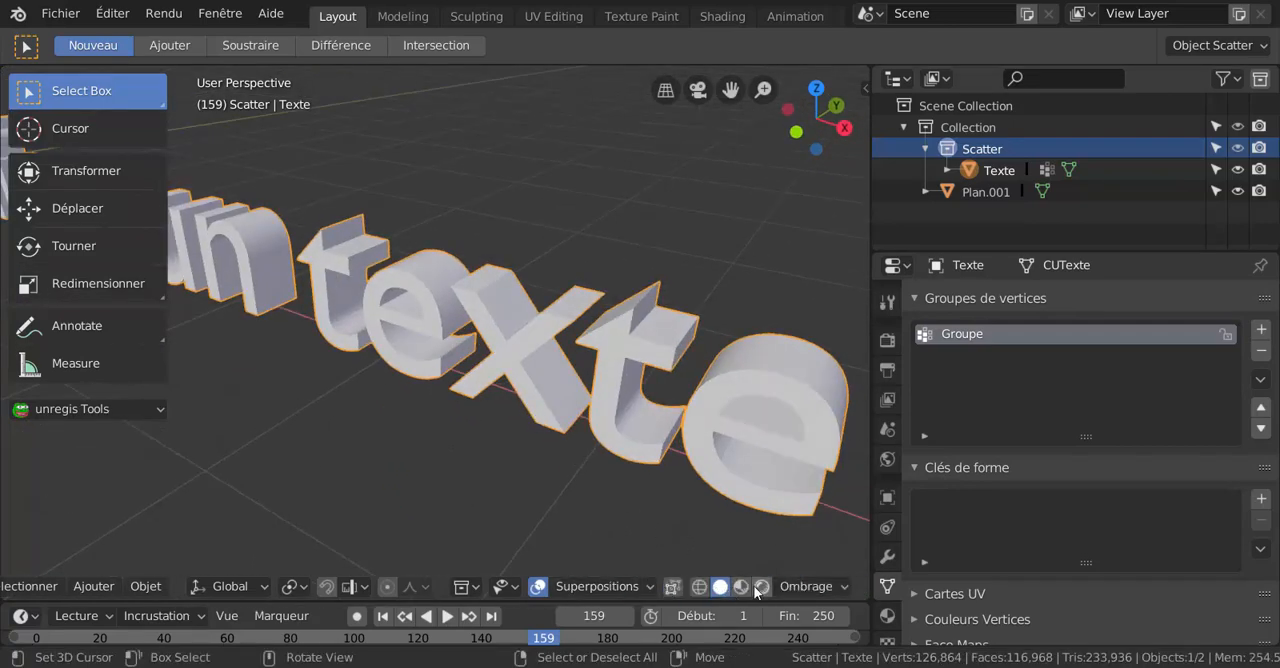
{"action": "left_click", "coordinate": [760, 588]}
{"action": "scroll", "coordinate": [707, 490], "scroll_direction": "up", "scroll_amount": 3}
{"action": "scroll", "coordinate": [705, 489], "scroll_direction": "down", "scroll_amount": 2}
{"action": "scroll", "coordinate": [640, 466], "scroll_direction": "up", "scroll_amount": 1}
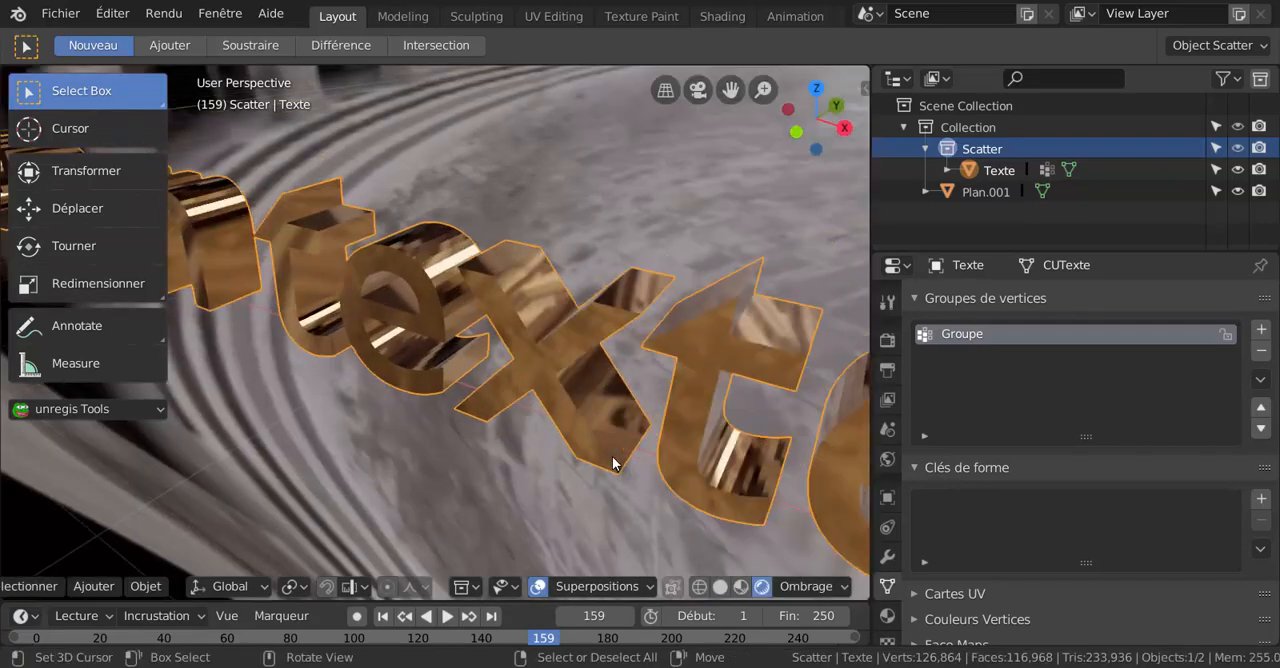
{"action": "left_click", "coordinate": [146, 588]}
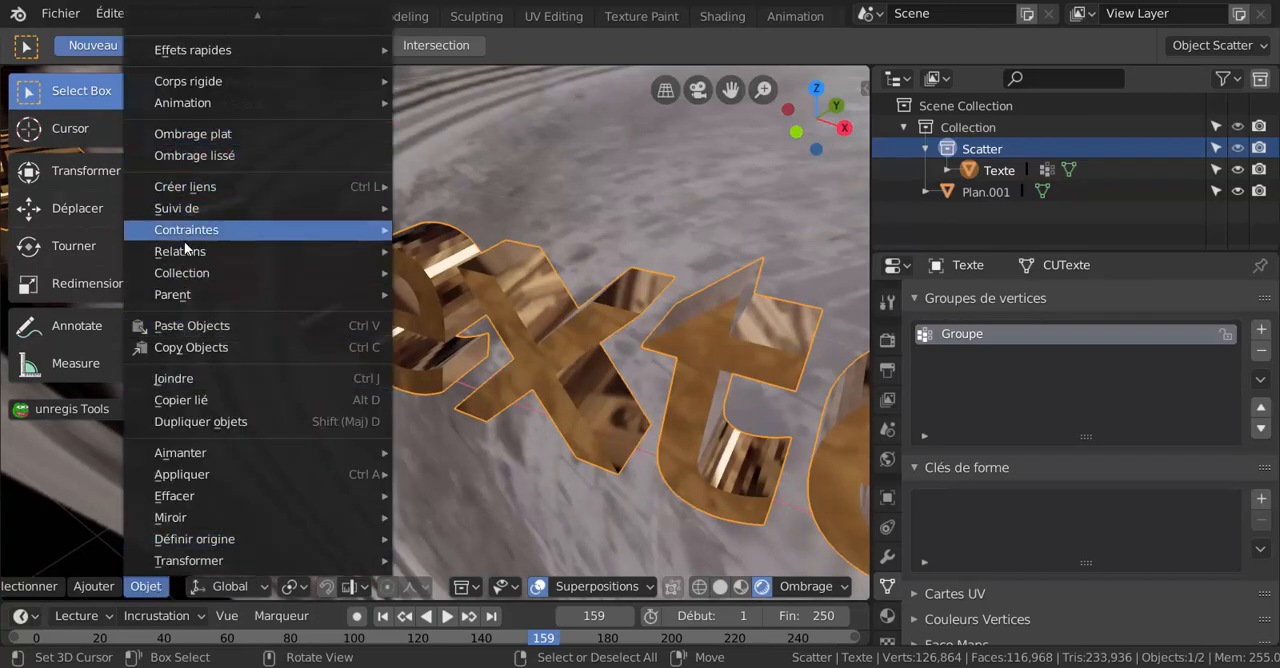
{"action": "left_click", "coordinate": [189, 159]}
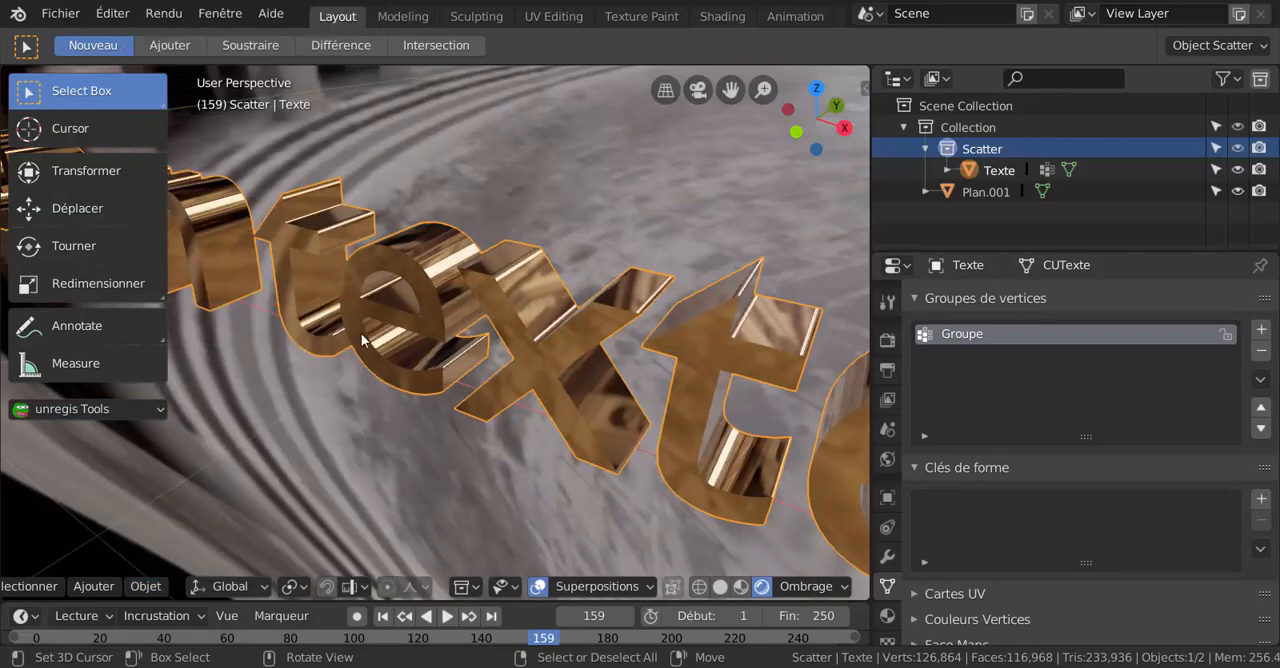
Examine the gold reflections on "modéliser un" from several angles in a widened viewport
{"action": "middle_click_drag", "start_coordinate": [510, 385], "coordinate": [705, 393]}
{"action": "middle_click_drag", "start_coordinate": [432, 340], "coordinate": [632, 394], "text": "shift"}
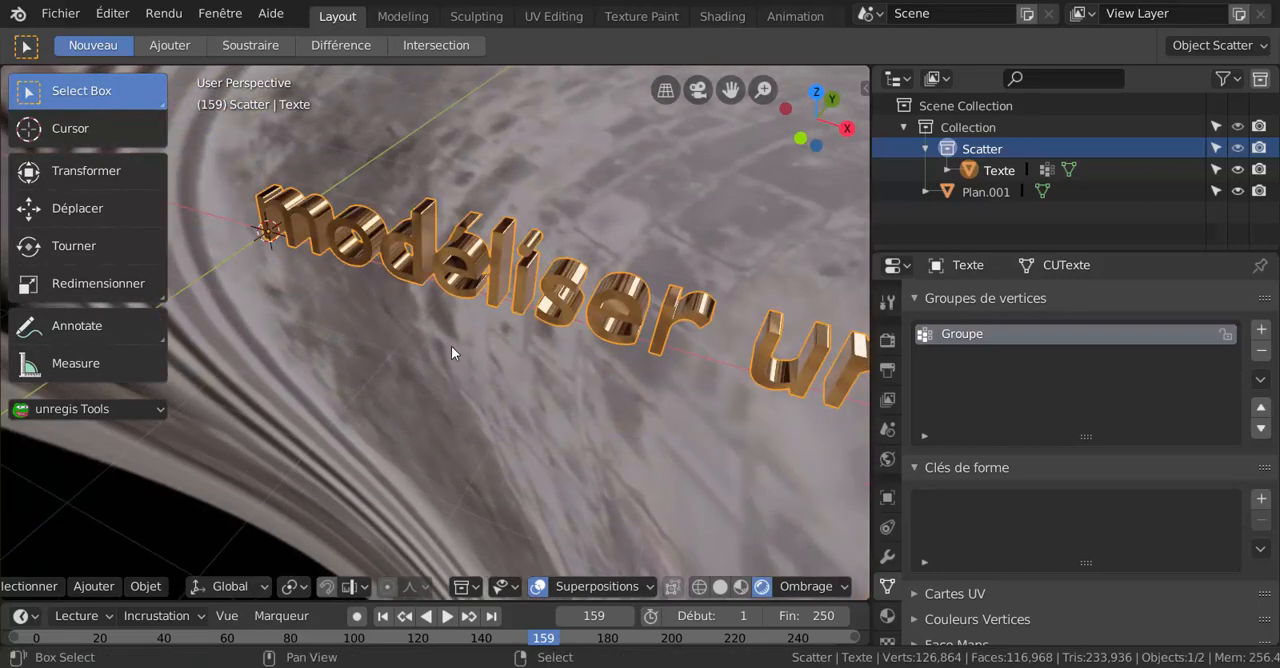
{"action": "middle_click_drag", "start_coordinate": [451, 346], "coordinate": [759, 412]}
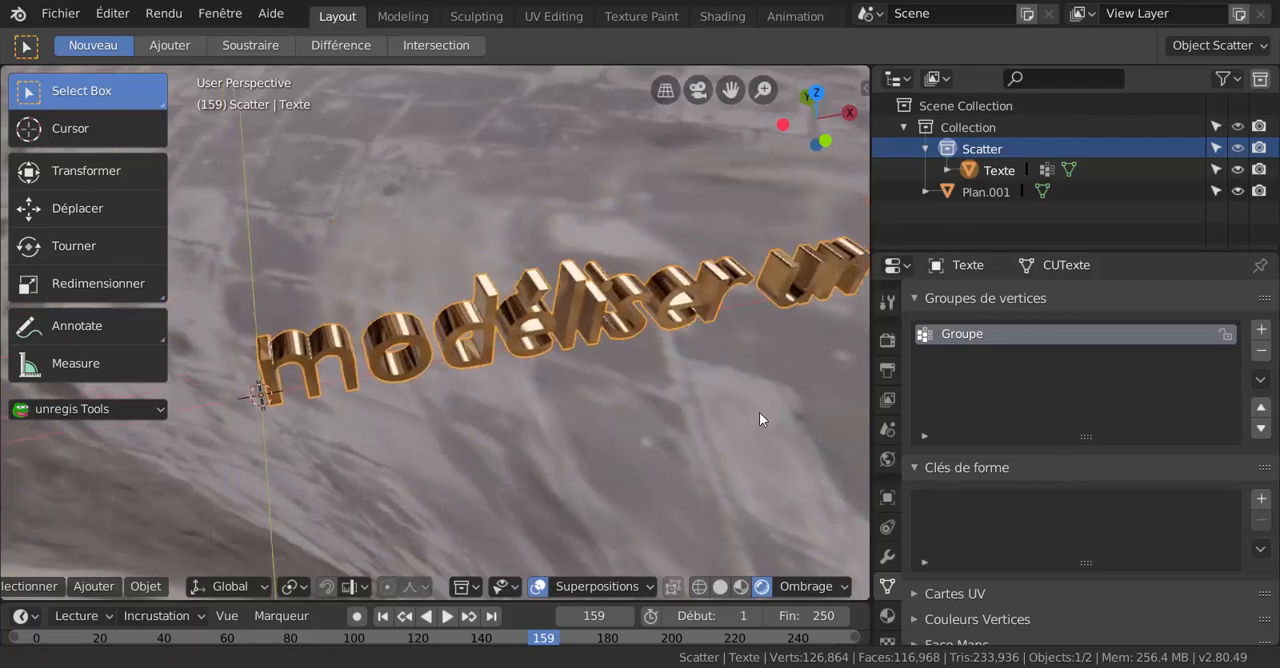
{"action": "scroll", "coordinate": [580, 393], "scroll_direction": "down", "scroll_amount": 2}
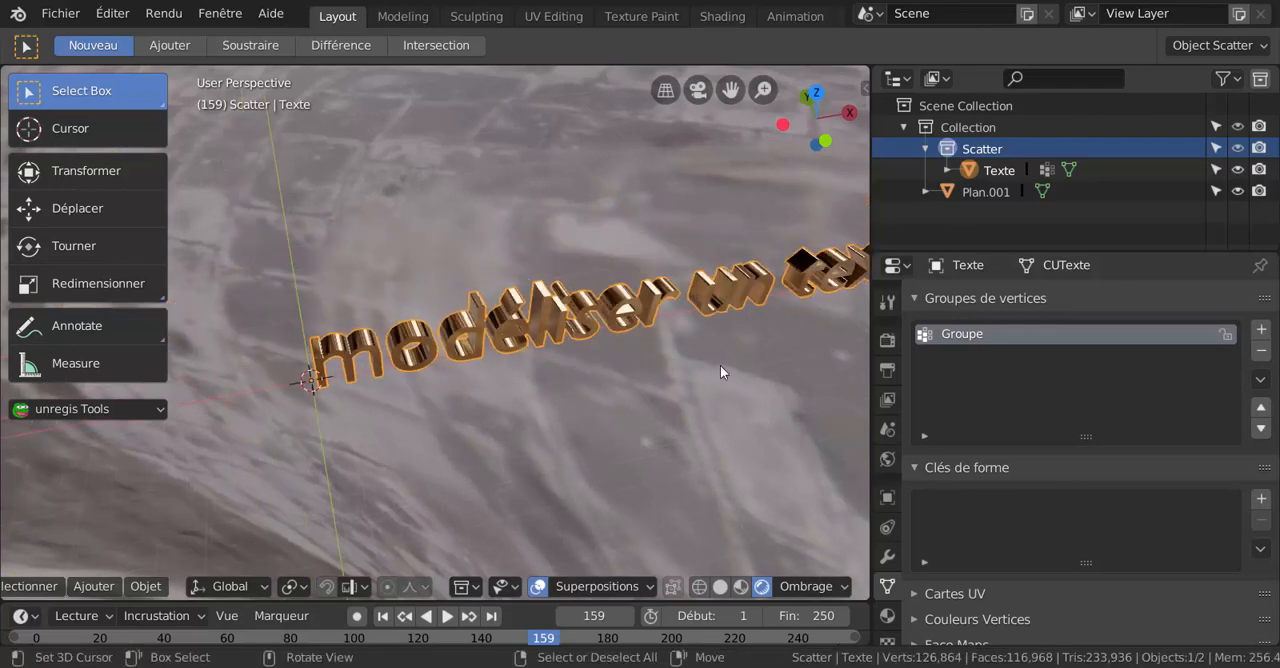
{"action": "middle_click_drag", "start_coordinate": [636, 376], "coordinate": [634, 374]}
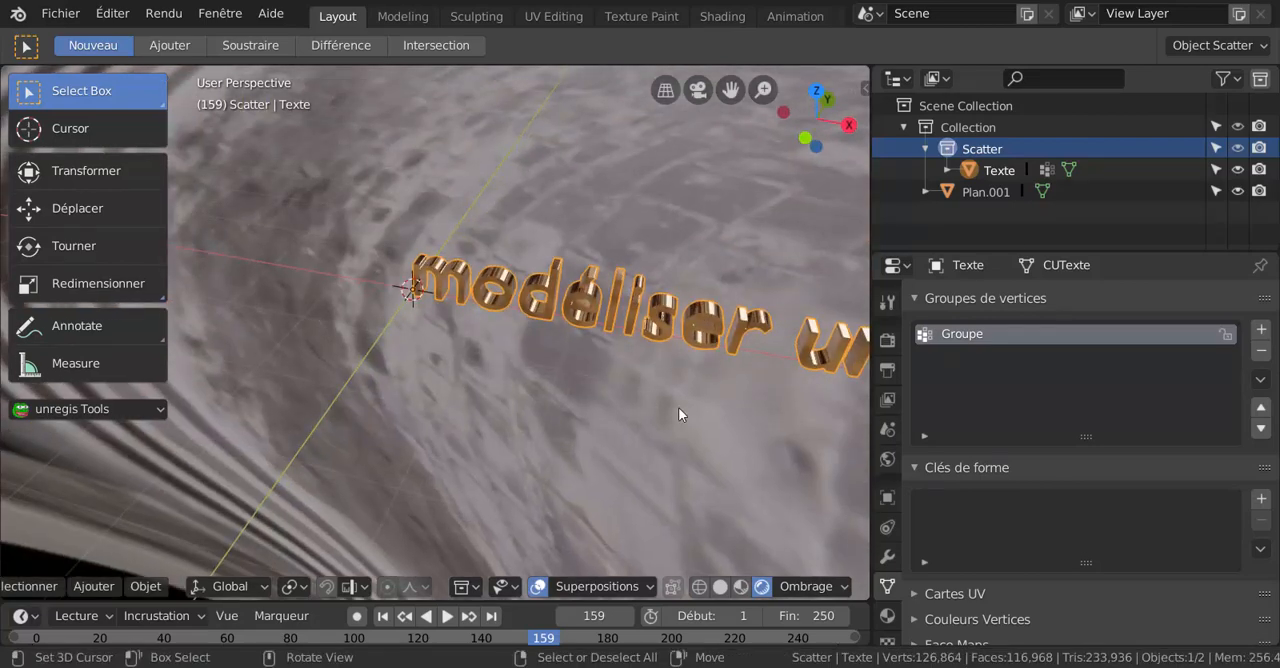
{"action": "middle_click_drag", "start_coordinate": [678, 407], "coordinate": [466, 395], "text": "shift"}
{"action": "scroll", "coordinate": [477, 390], "scroll_direction": "up", "scroll_amount": 2}
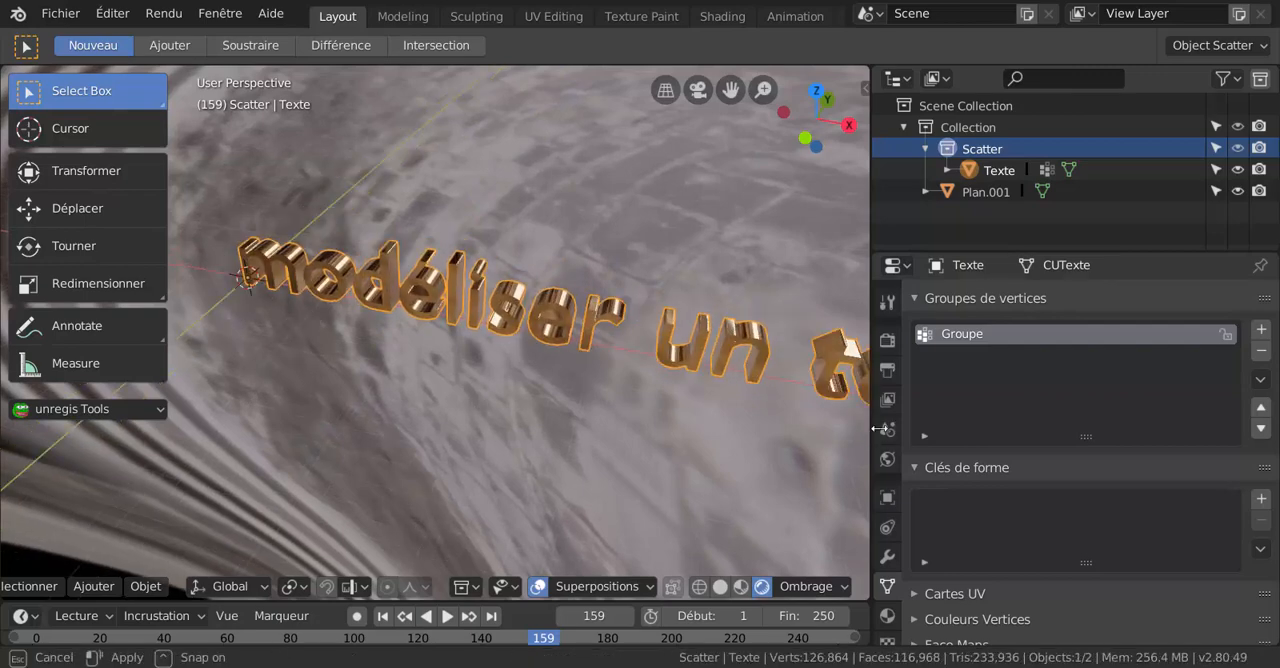
{"action": "left_click_drag", "start_coordinate": [866, 431], "coordinate": [1092, 436]}
{"action": "middle_click_drag", "start_coordinate": [676, 378], "coordinate": [476, 406]}
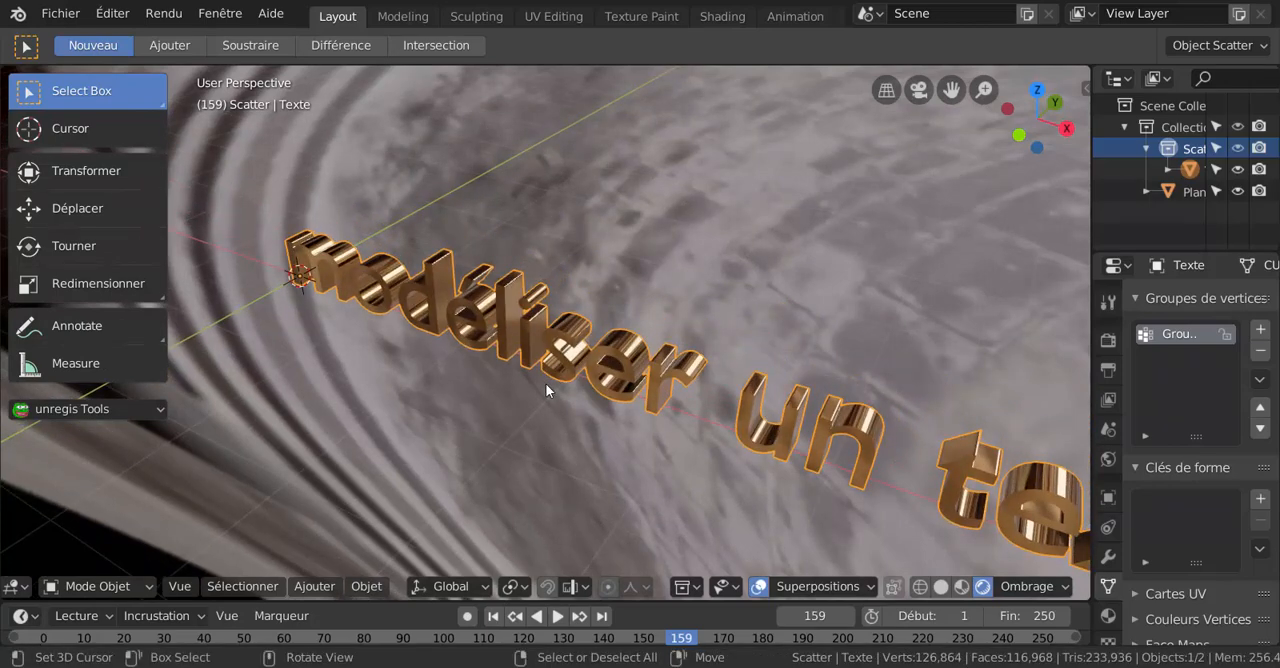
Check the gold reflections on "modéliser" up close and from afar, and return the viewport to solid shading
{"action": "scroll", "coordinate": [464, 385], "scroll_direction": "up", "scroll_amount": 8}
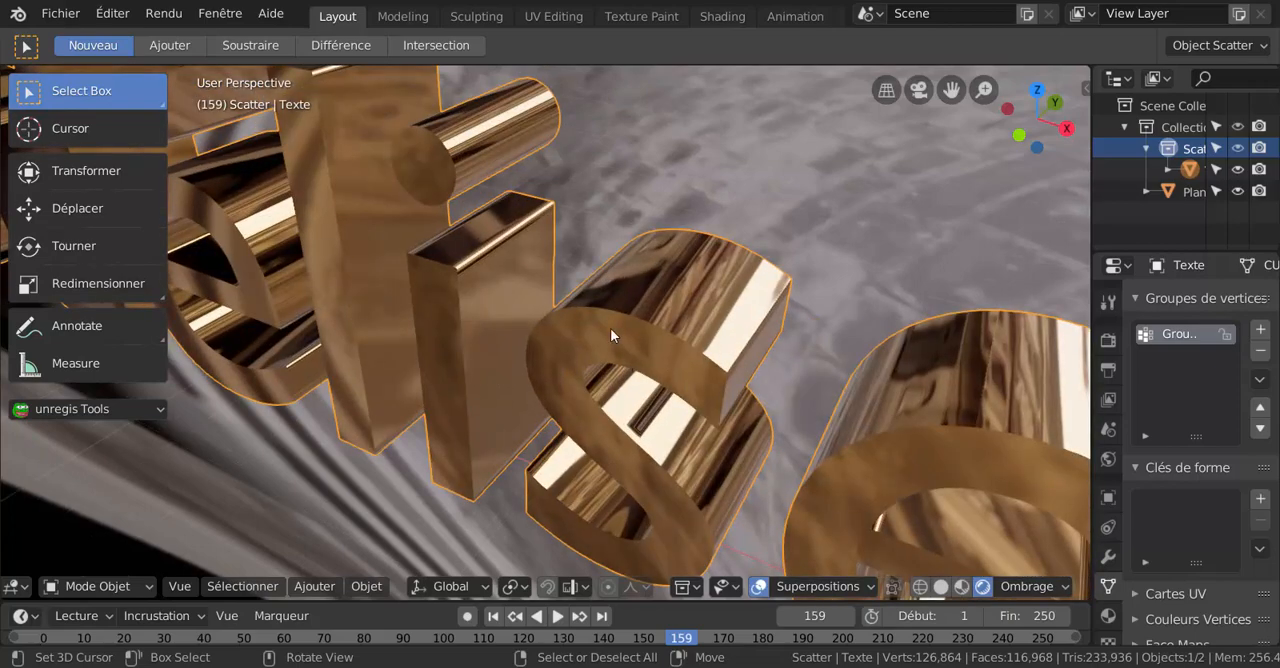
{"action": "scroll", "coordinate": [610, 328], "scroll_direction": "down", "scroll_amount": 8}
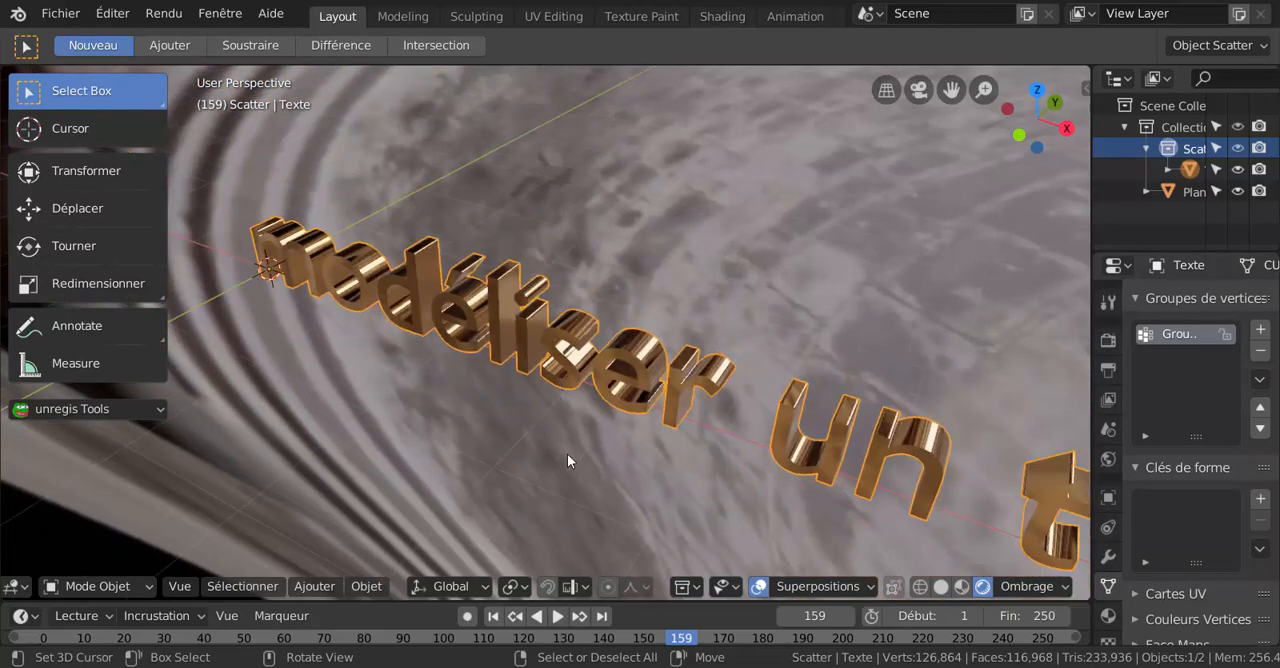
{"action": "scroll", "coordinate": [625, 479], "scroll_direction": "up", "scroll_amount": 3}
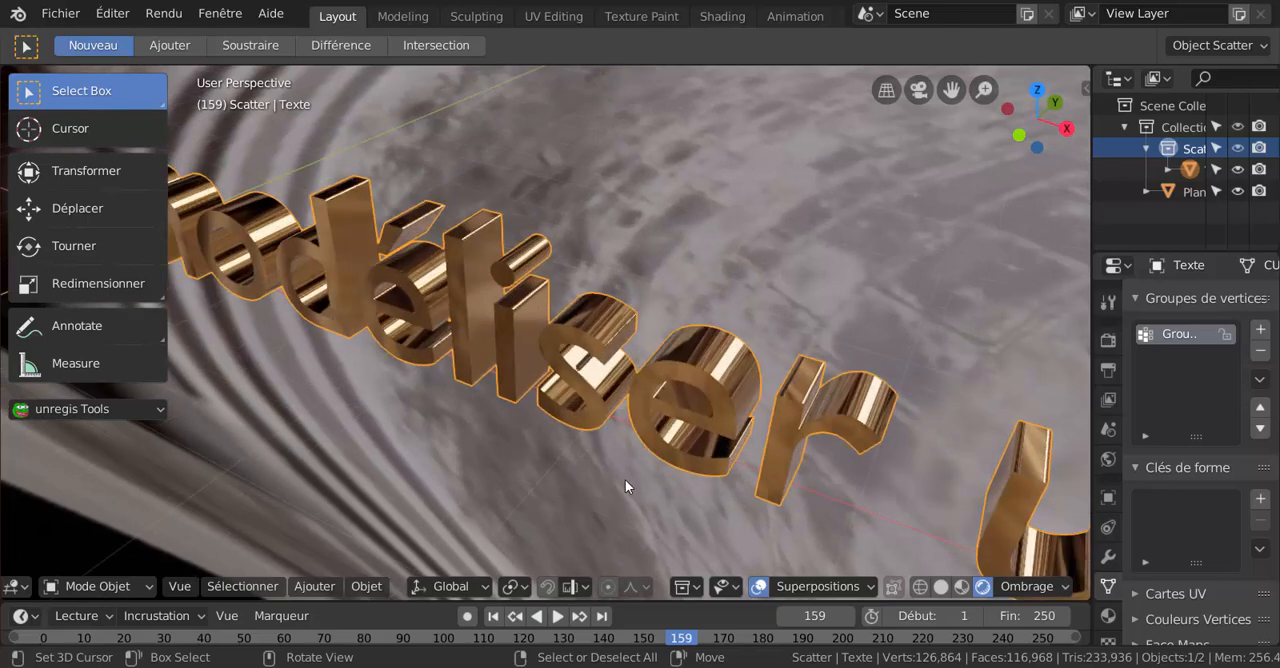
{"action": "scroll", "coordinate": [625, 479], "scroll_direction": "down", "scroll_amount": 2}
{"action": "scroll", "coordinate": [619, 493], "scroll_direction": "down", "scroll_amount": 2}
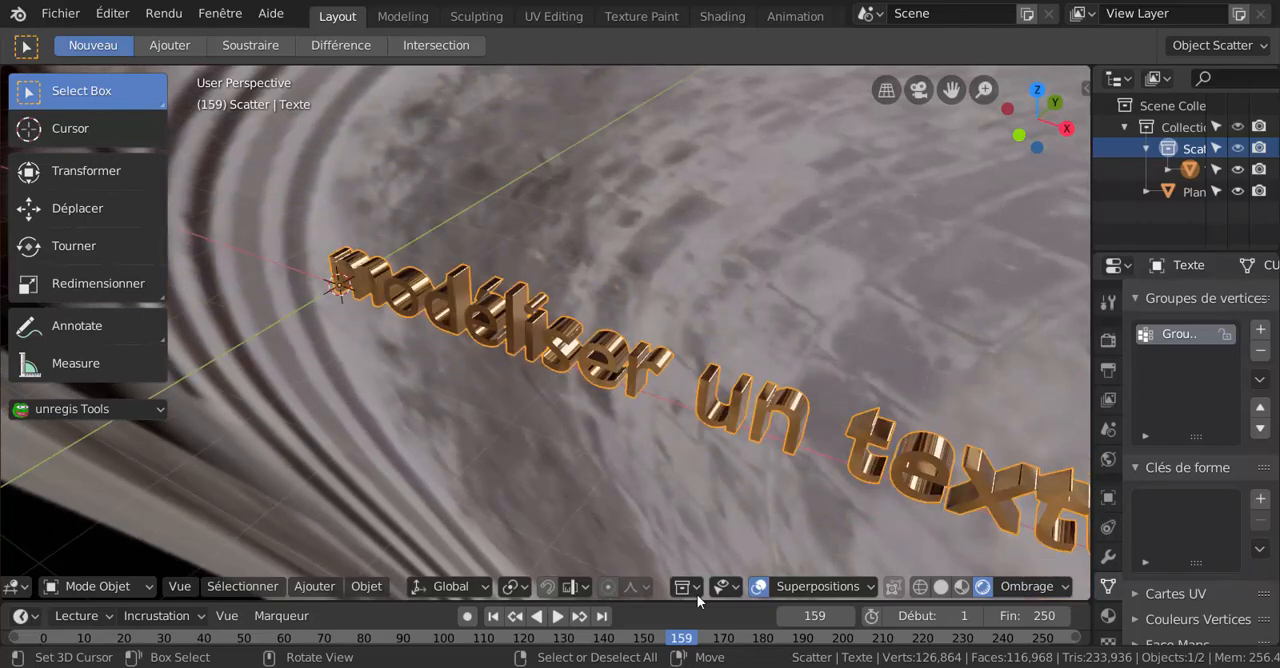
{"action": "left_click", "coordinate": [941, 587]}
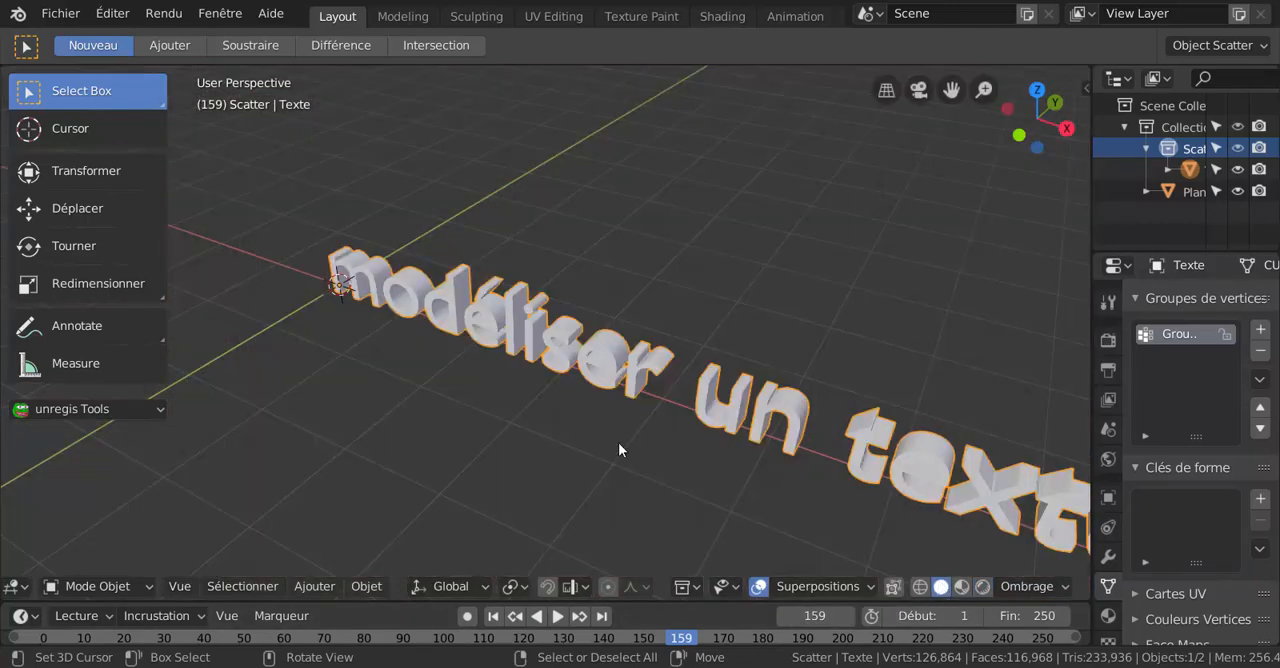
Add a circle curve (Cercle) at the start of the text
{"action": "scroll", "coordinate": [550, 463], "scroll_direction": "down", "scroll_amount": 2}
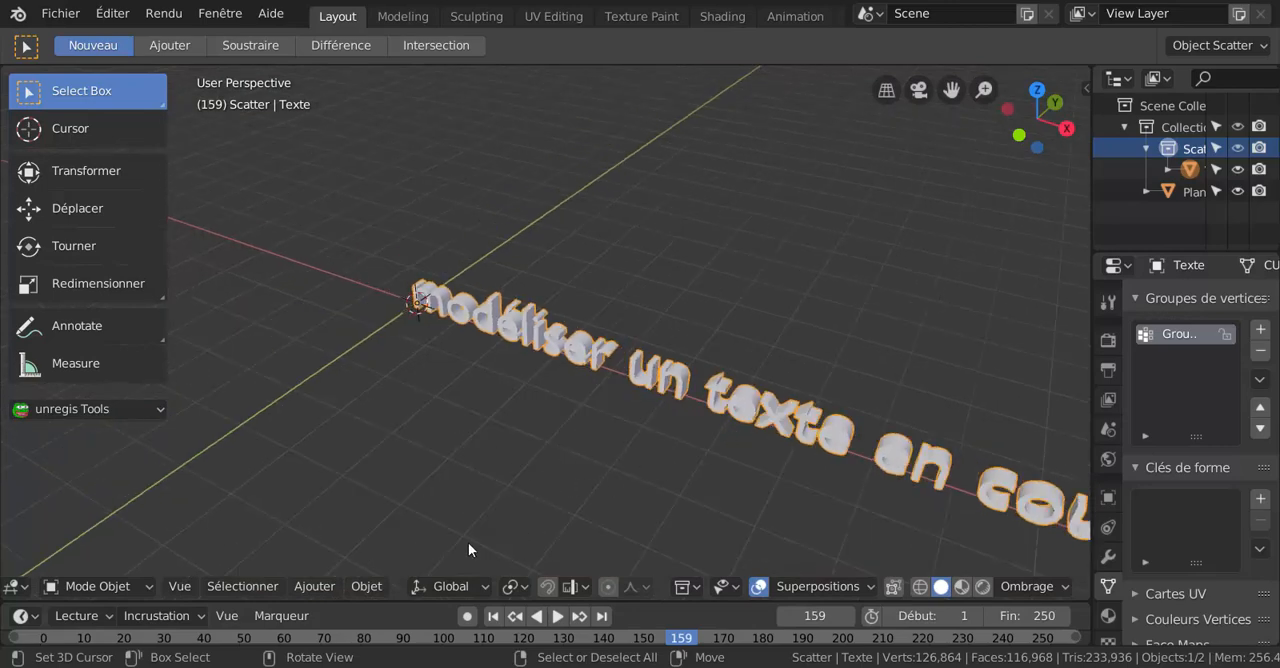
{"action": "left_click", "coordinate": [314, 588]}
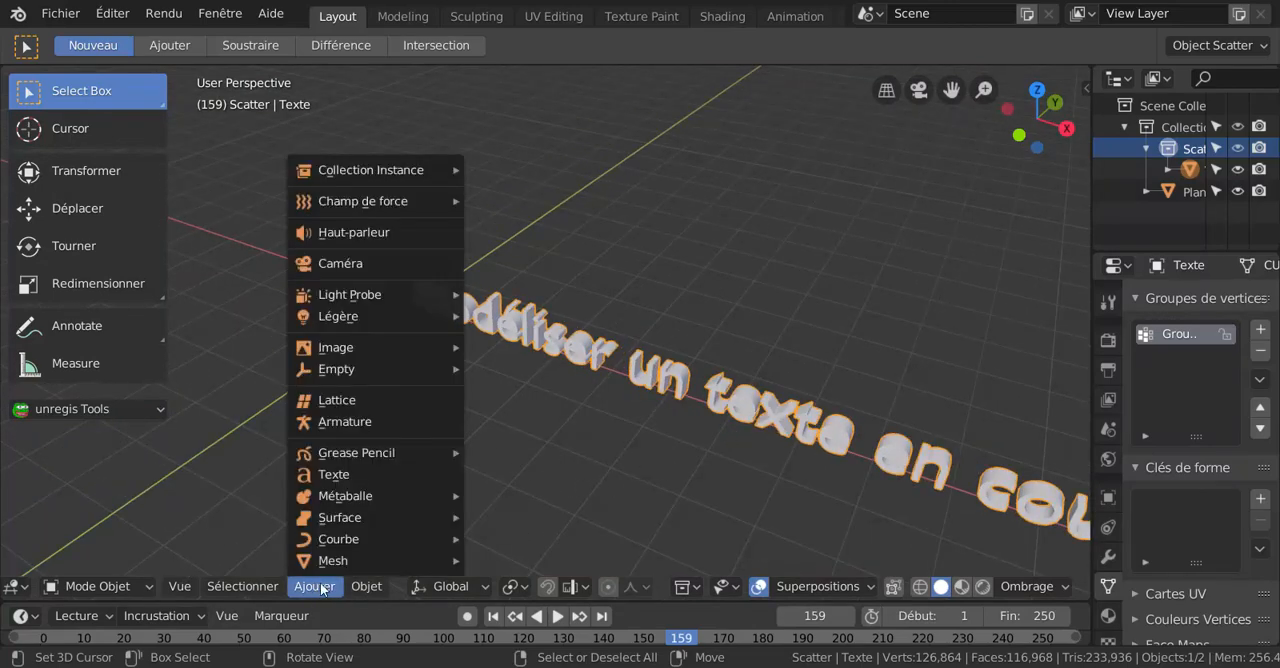
{"action": "mouse_move", "coordinate": [323, 540]}
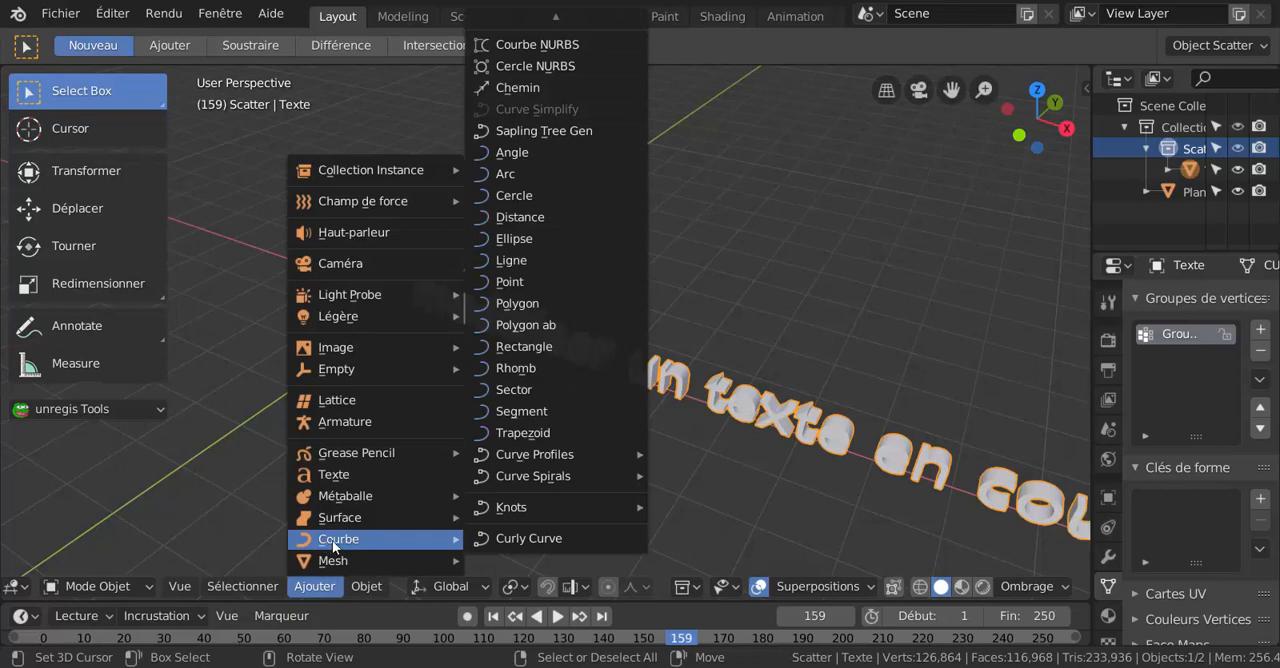
{"action": "left_click", "coordinate": [523, 196]}
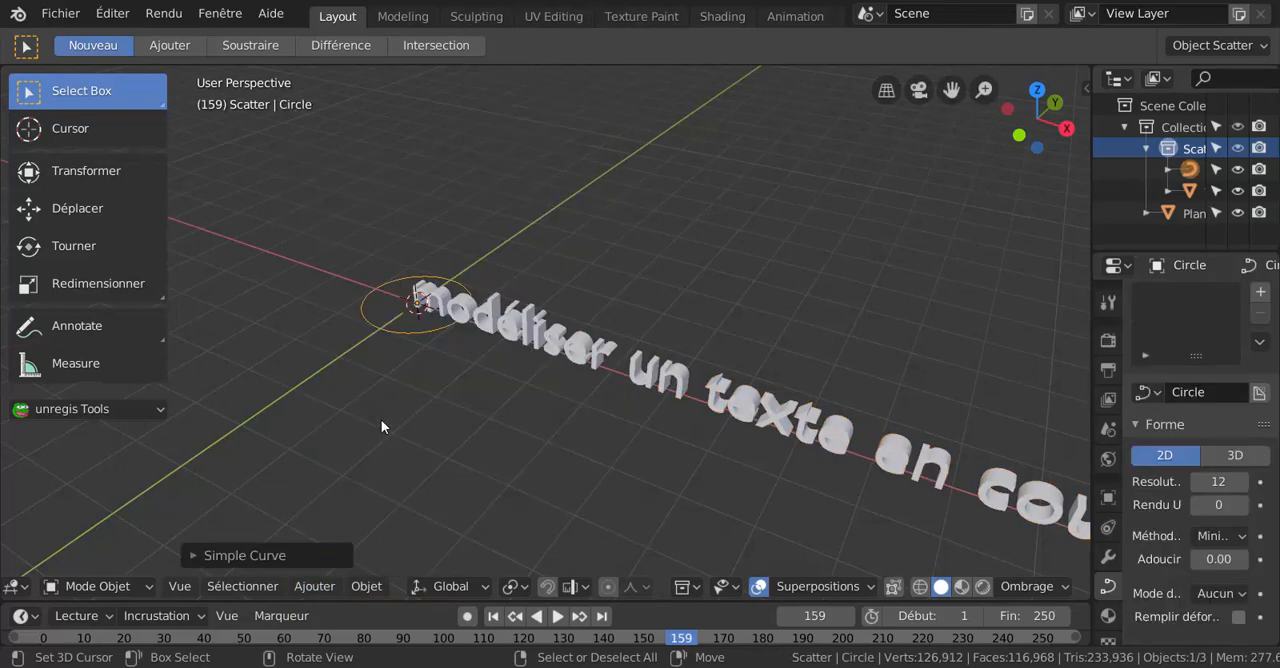
Set the new circle curve's number of sides (Côtés) to 200 and collapse its creation options
{"action": "scroll", "coordinate": [341, 313], "scroll_direction": "up", "scroll_amount": 2}
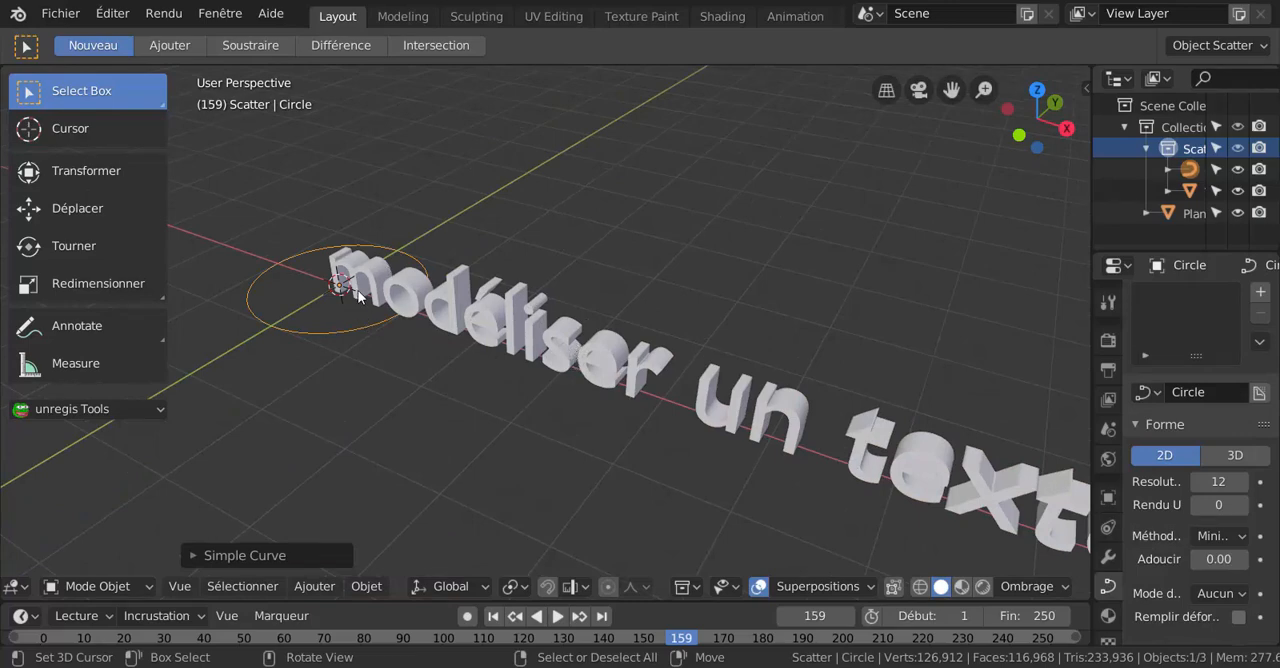
{"action": "scroll", "coordinate": [357, 290], "scroll_direction": "down", "scroll_amount": 2}
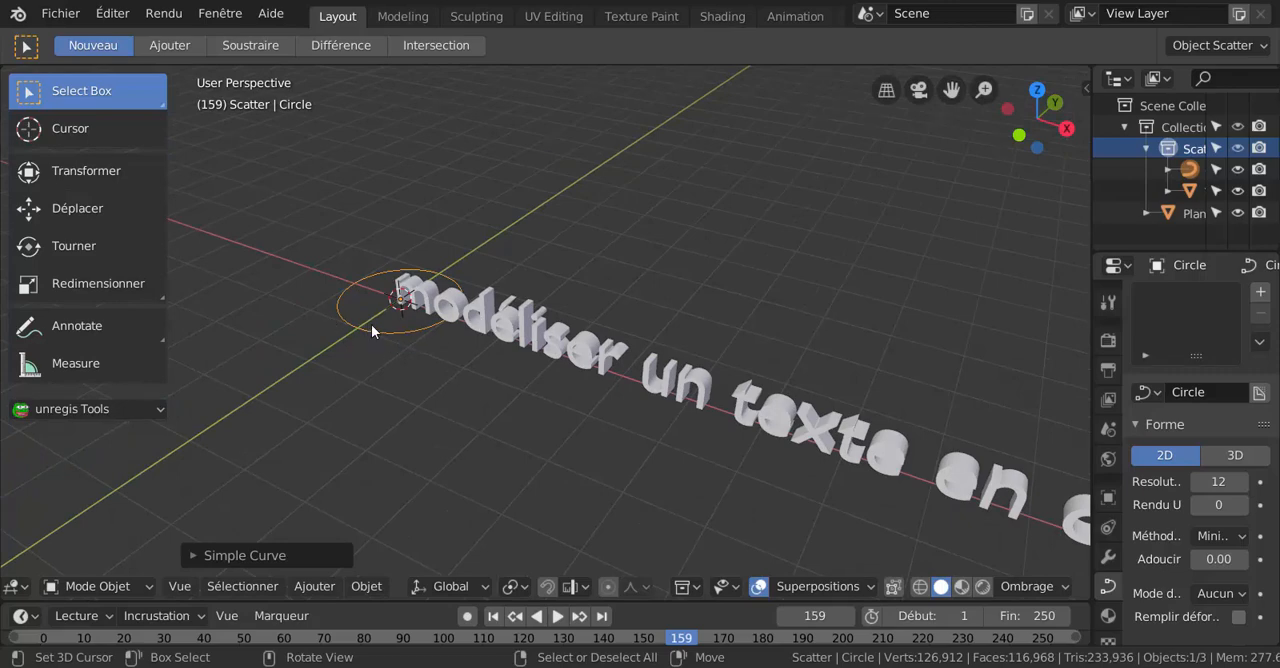
{"action": "scroll", "coordinate": [454, 321], "scroll_direction": "down", "scroll_amount": 1}
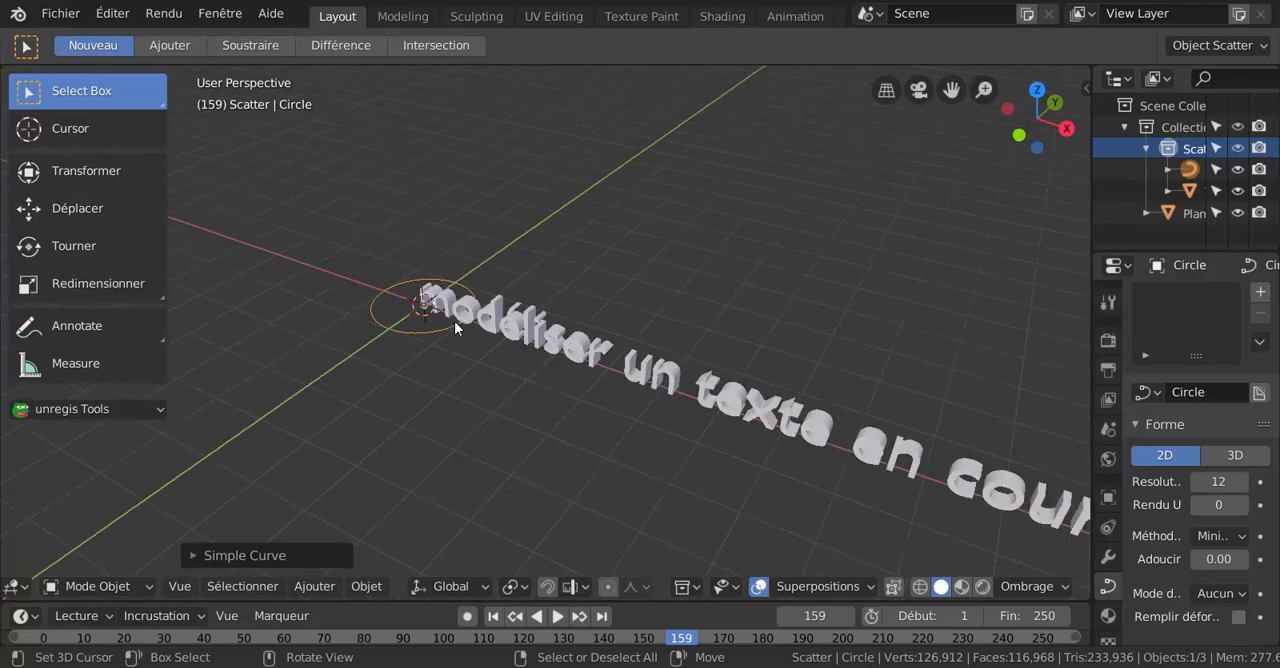
{"action": "scroll", "coordinate": [454, 321], "scroll_direction": "up", "scroll_amount": 1}
{"action": "middle_click_drag", "start_coordinate": [430, 439], "coordinate": [528, 373]}
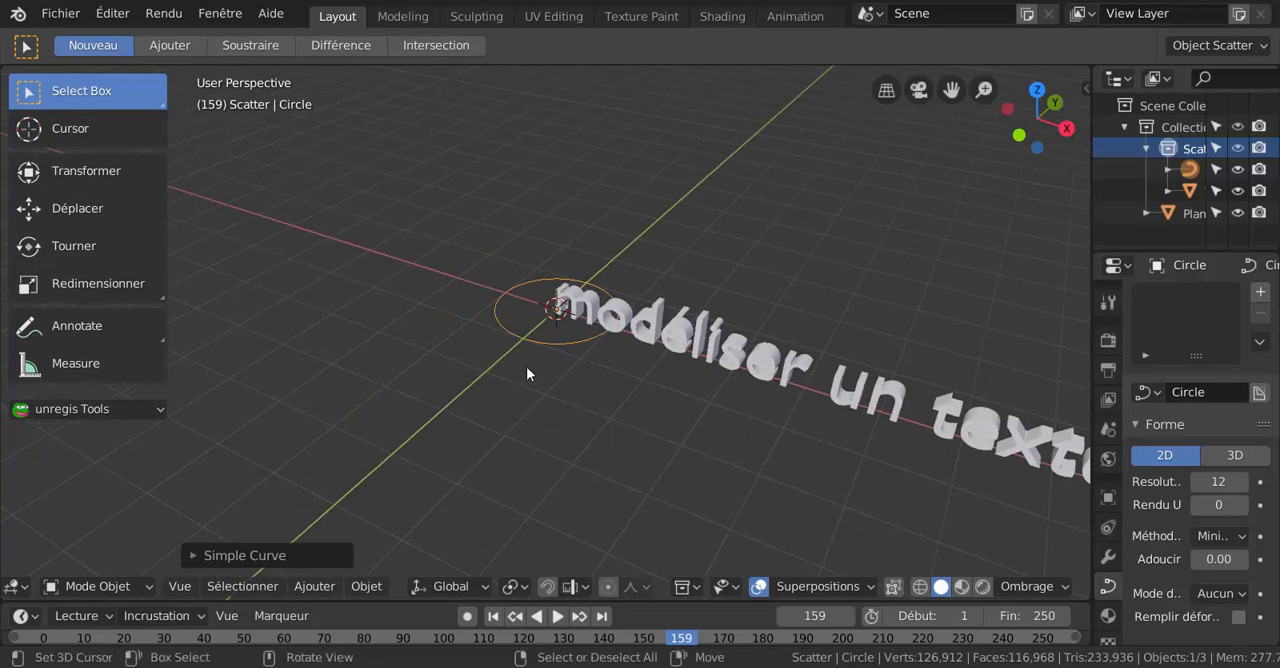
{"action": "left_click", "coordinate": [254, 558]}
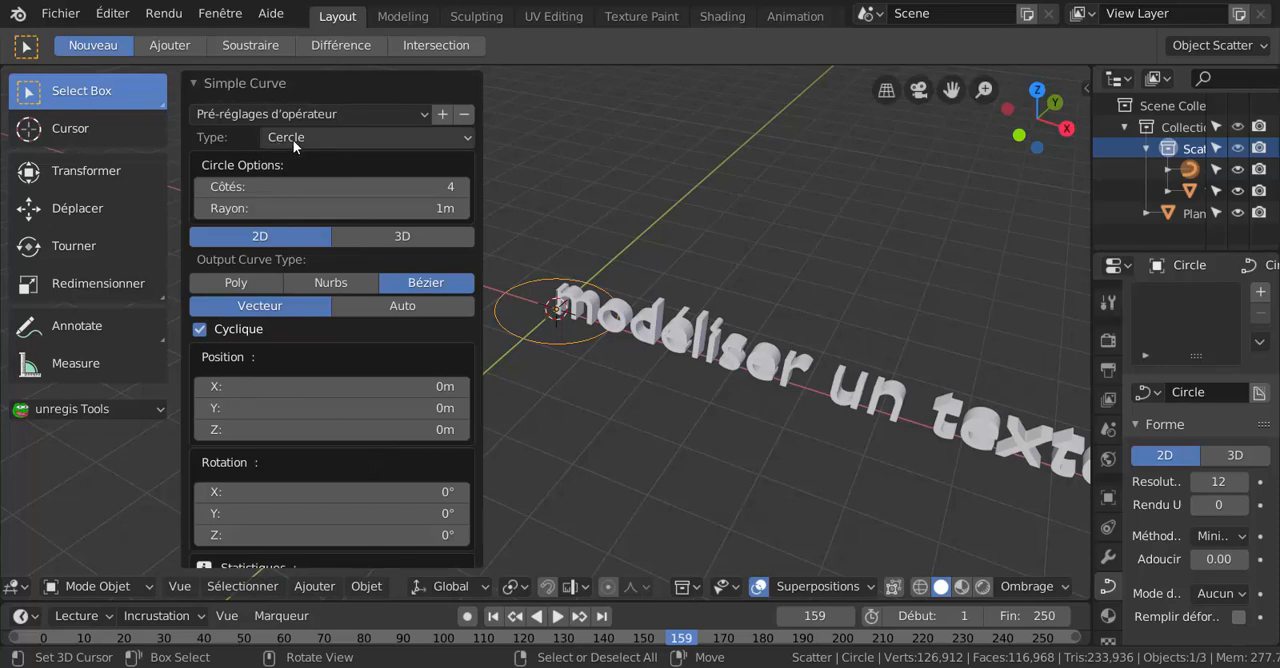
{"action": "left_click", "coordinate": [340, 190]}
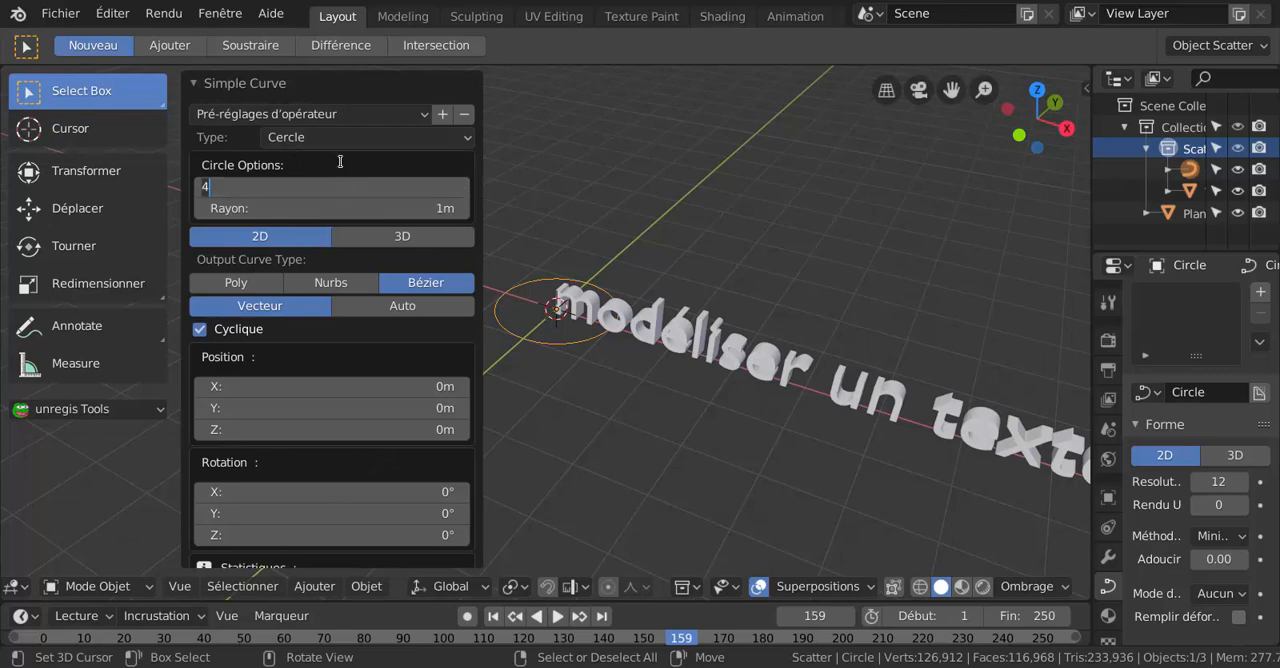
{"action": "type", "text": "200"}
{"action": "left_click", "coordinate": [208, 82]}
{"action": "left_click", "coordinate": [208, 82]}
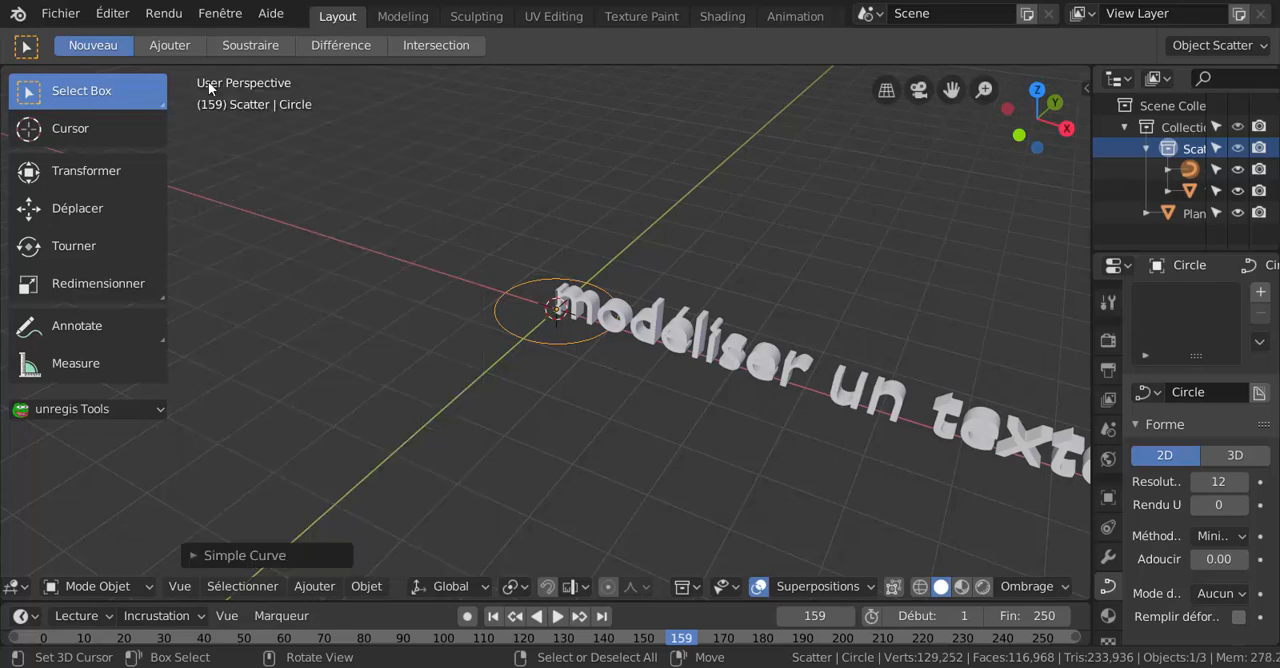
Examine the circle's control points up close in Edit Mode and return to Object Mode
{"action": "scroll", "coordinate": [305, 332], "scroll_direction": "up", "scroll_amount": 1}
{"action": "scroll", "coordinate": [305, 335], "scroll_direction": "up", "scroll_amount": 4}
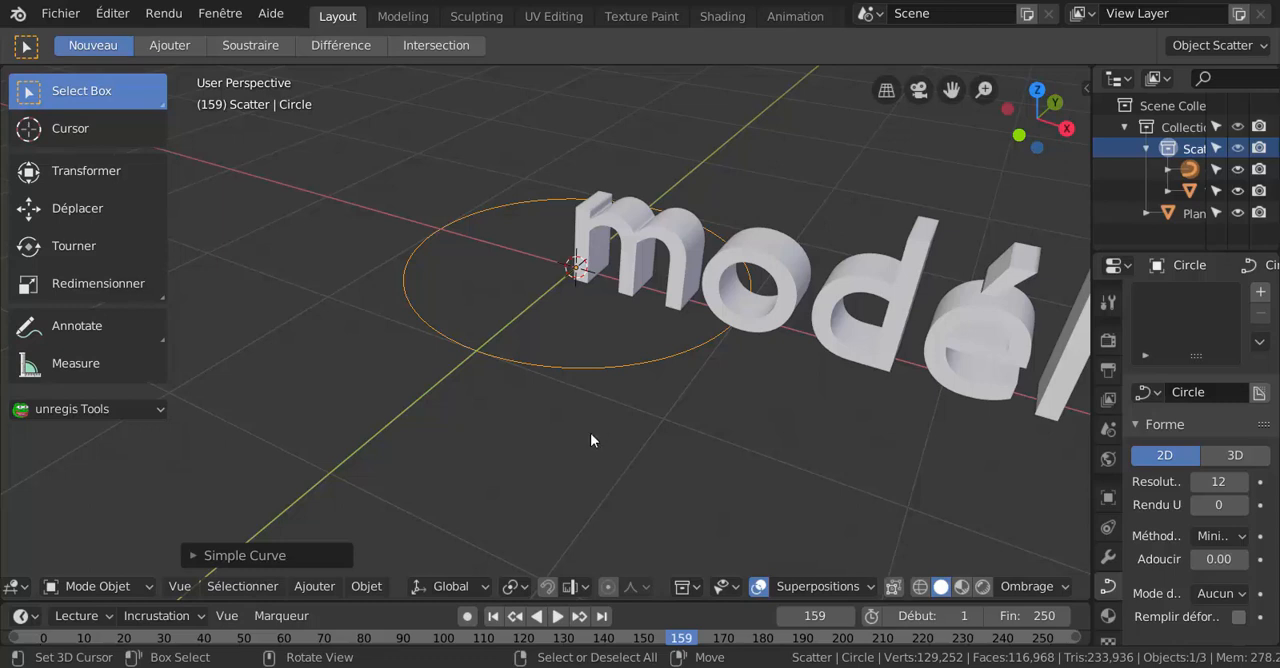
{"action": "key", "text": "ctrl+Tab"}
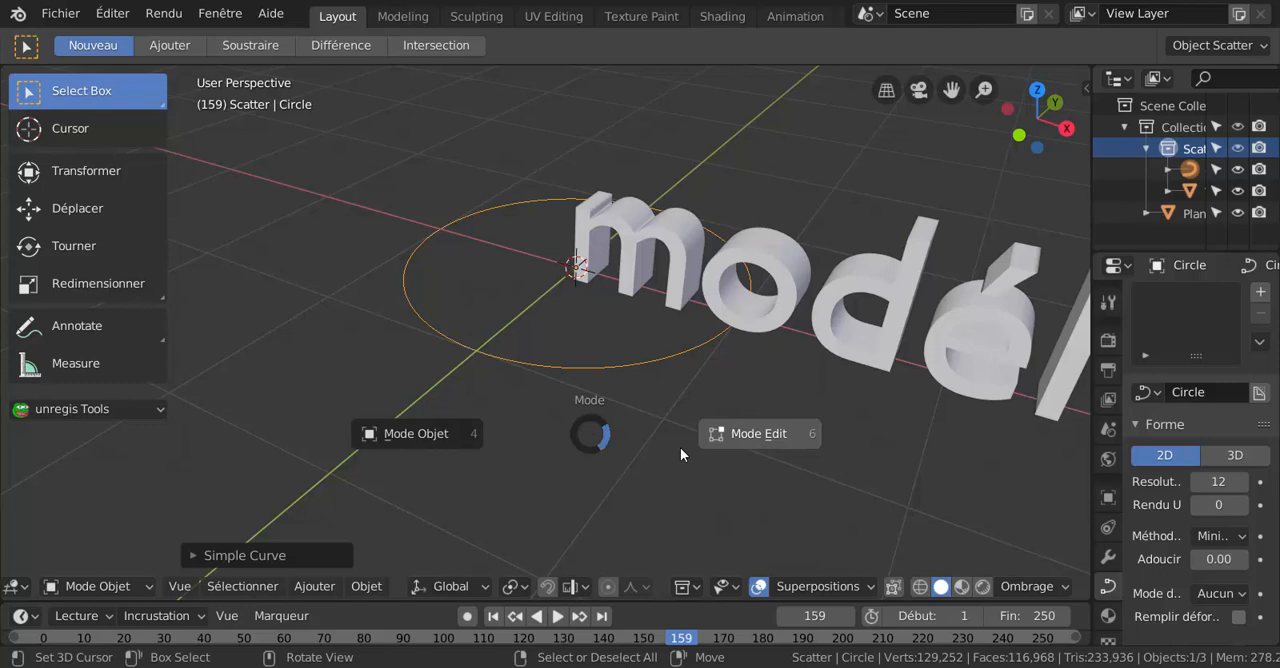
{"action": "left_click", "coordinate": [743, 442]}
{"action": "scroll", "coordinate": [650, 440], "scroll_direction": "up", "scroll_amount": 5}
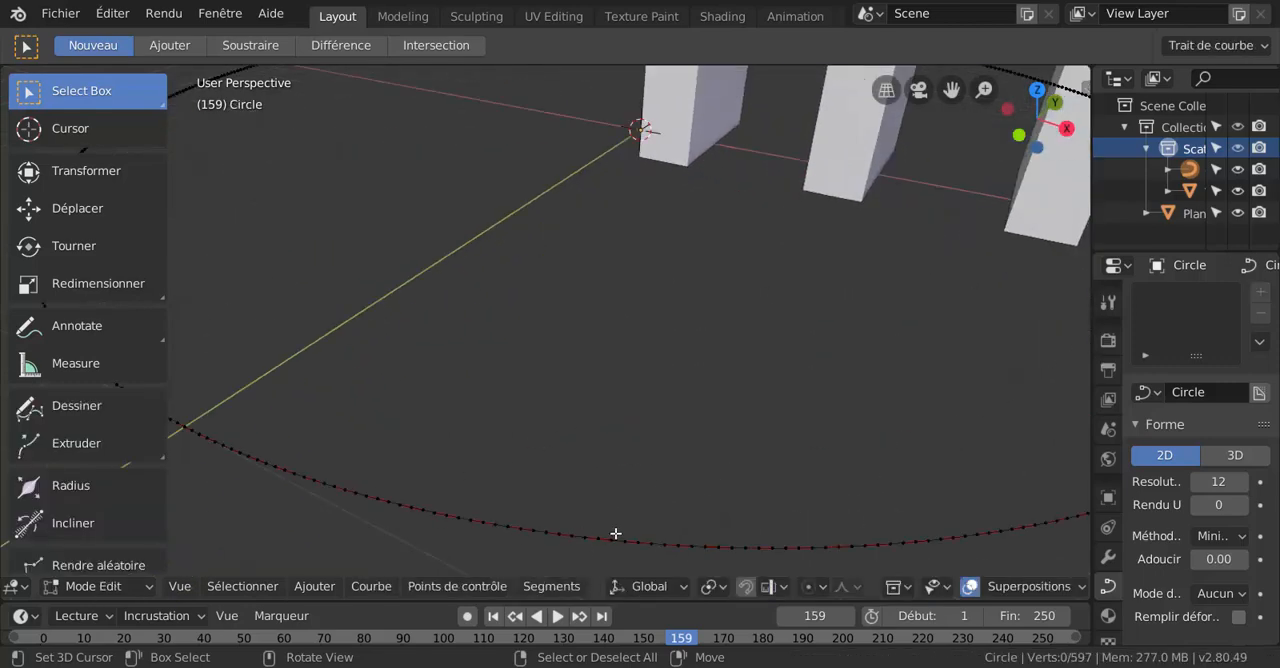
{"action": "scroll", "coordinate": [690, 535], "scroll_direction": "down", "scroll_amount": 5}
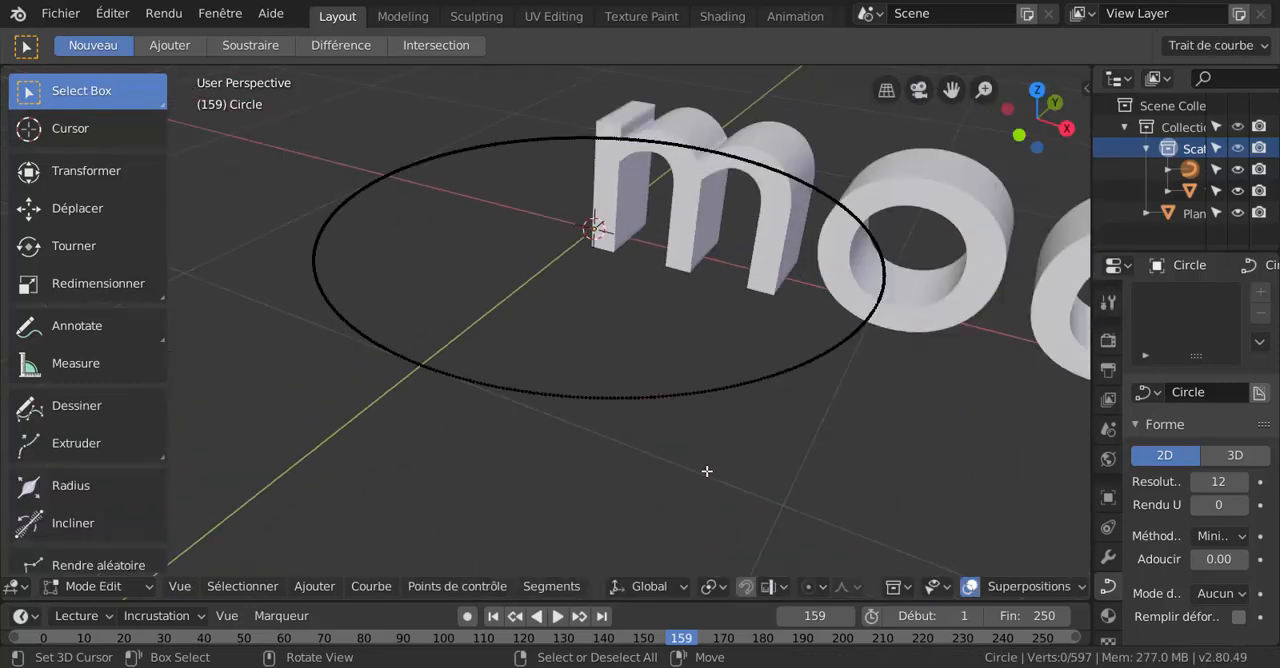
{"action": "key", "text": "ctrl+Tab"}
{"action": "left_click", "coordinate": [539, 480]}
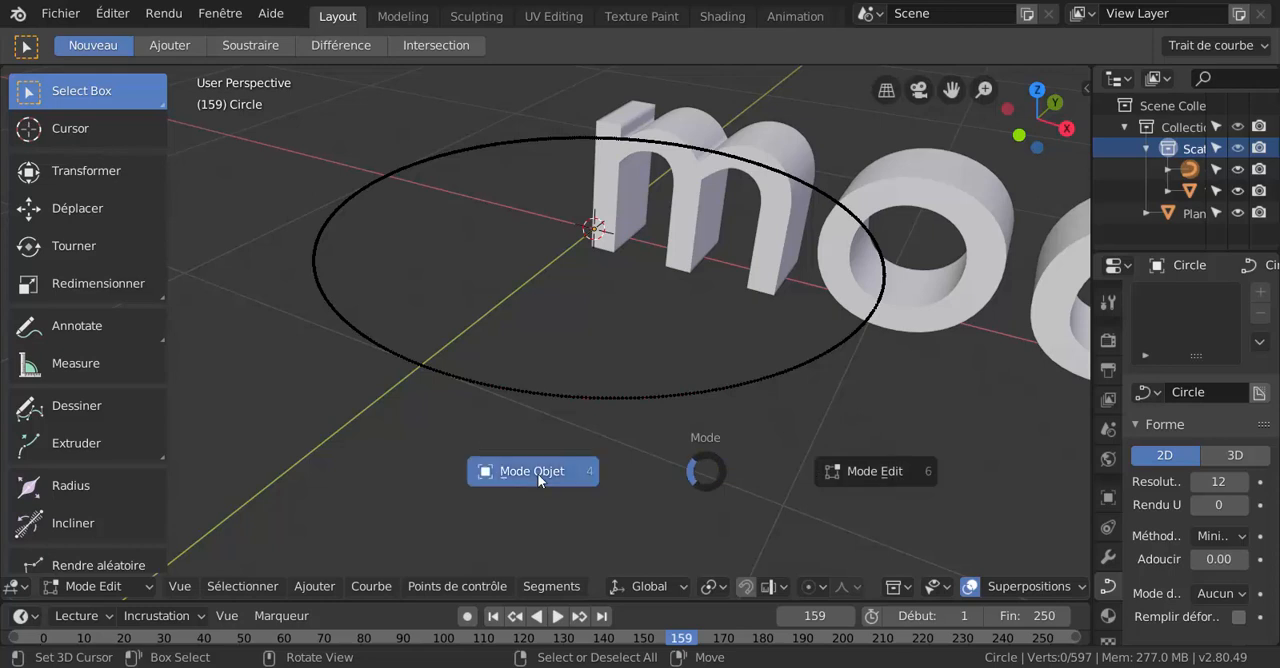
Scale the circle up uniformly until its edge reaches the last letters of "modéliser"
{"action": "scroll", "coordinate": [558, 405], "scroll_direction": "up", "scroll_amount": 1}
{"action": "scroll", "coordinate": [558, 405], "scroll_direction": "down", "scroll_amount": 3}
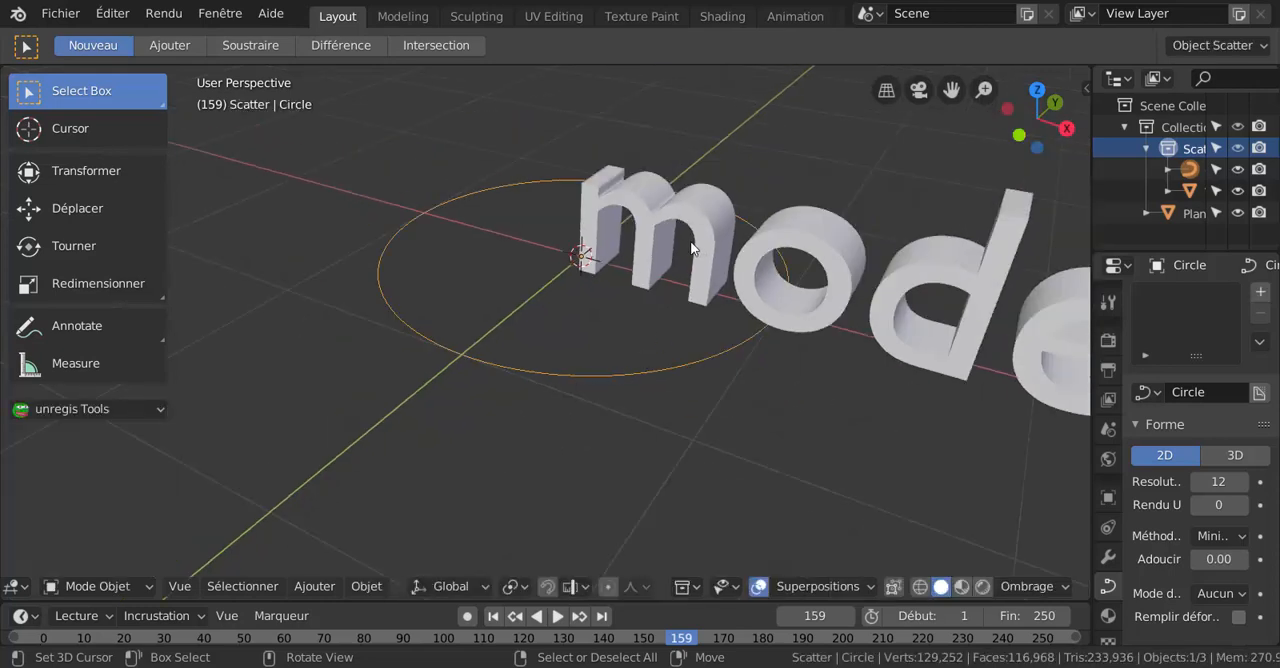
{"action": "scroll", "coordinate": [719, 357], "scroll_direction": "down", "scroll_amount": 4}
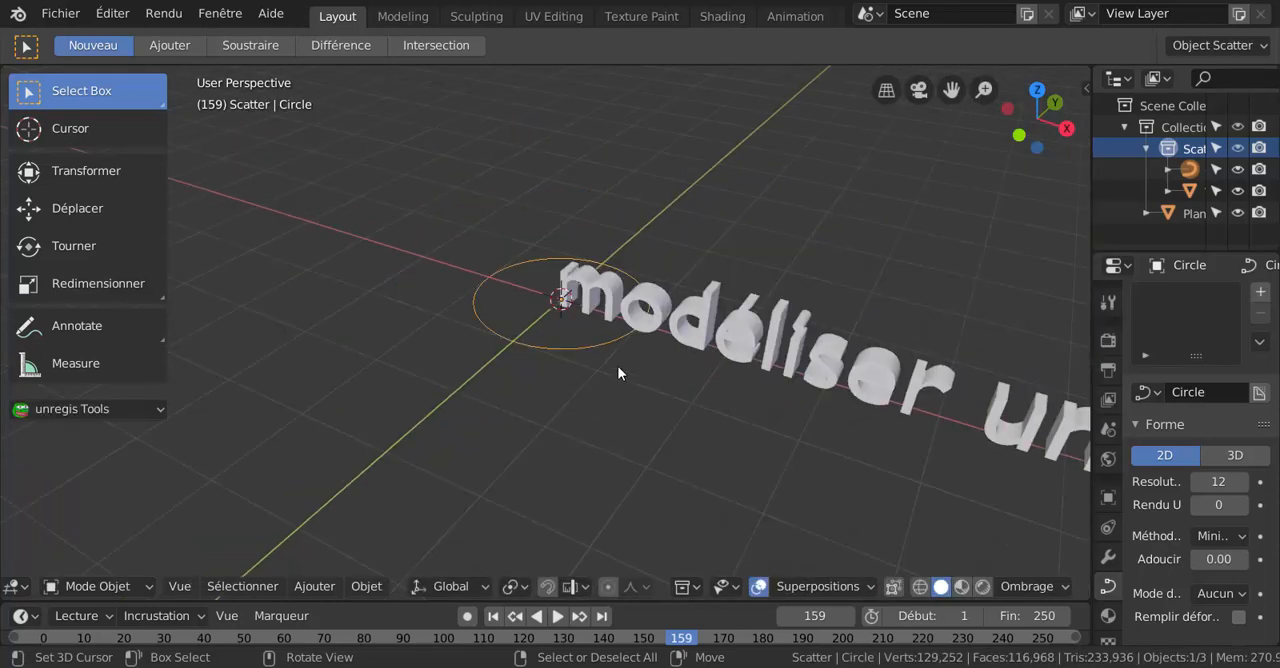
{"action": "key", "text": "s"}
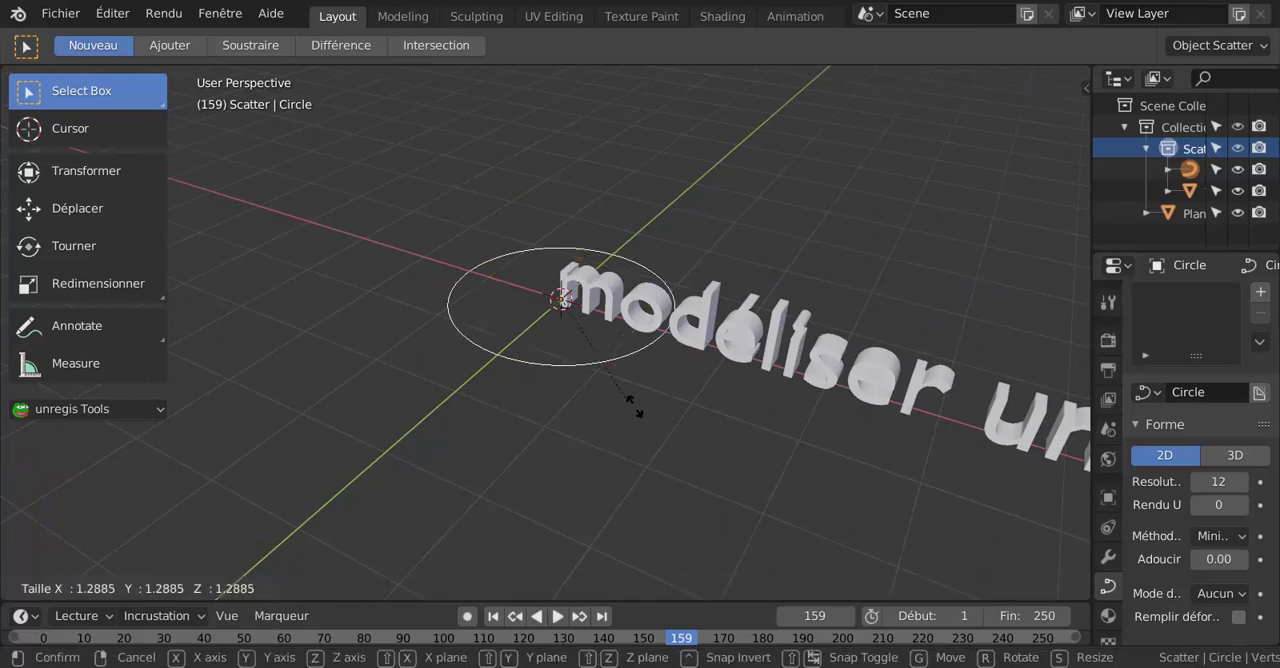
{"action": "left_click", "coordinate": [808, 517]}
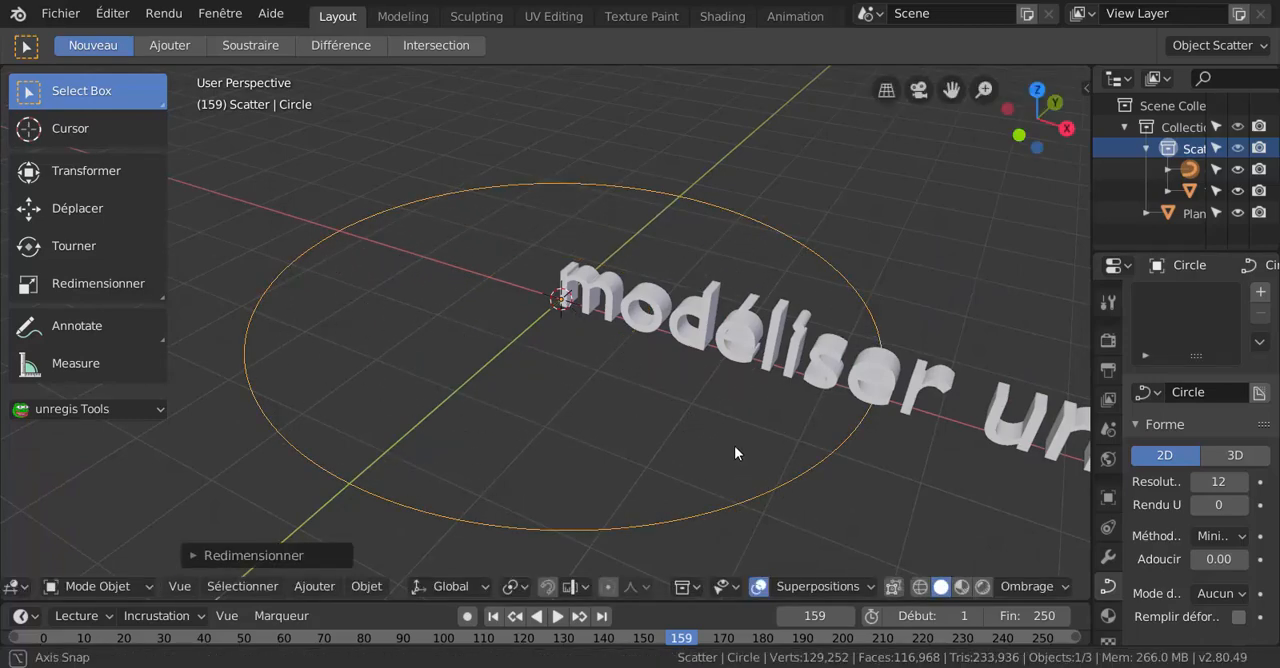
Add a Curve modifier (Courbe) to the text with Circle as its object
{"action": "middle_click_drag", "start_coordinate": [734, 445], "coordinate": [606, 437]}
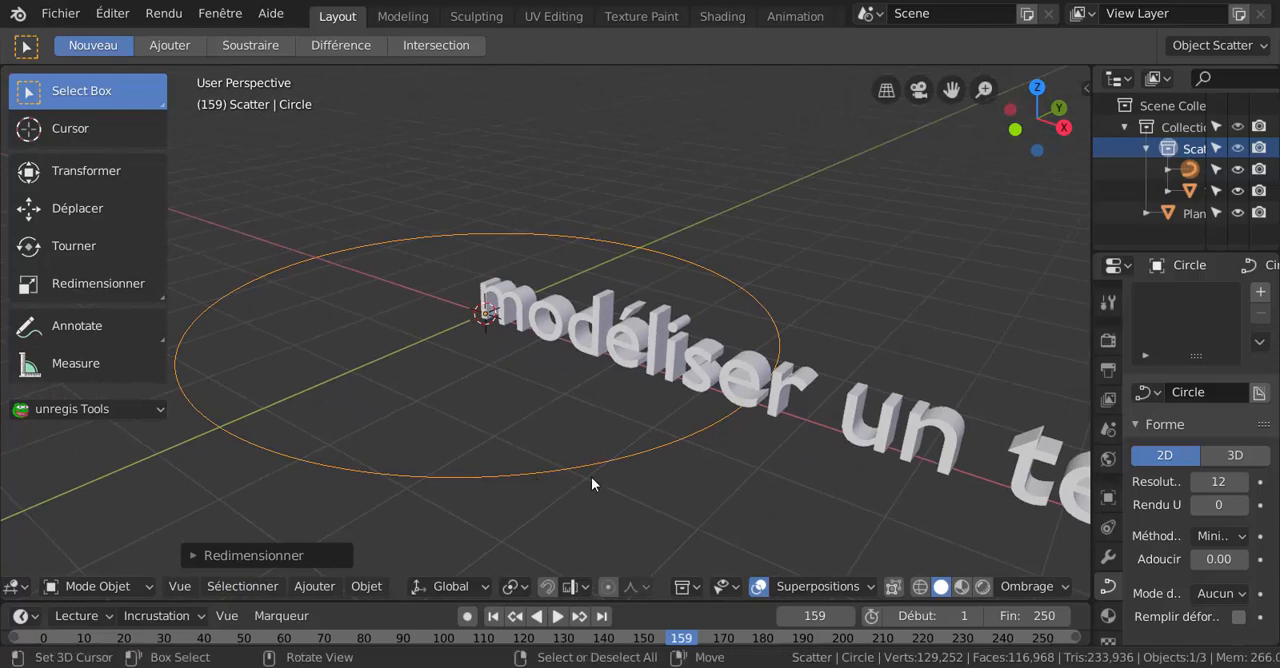
{"action": "left_click", "coordinate": [698, 369]}
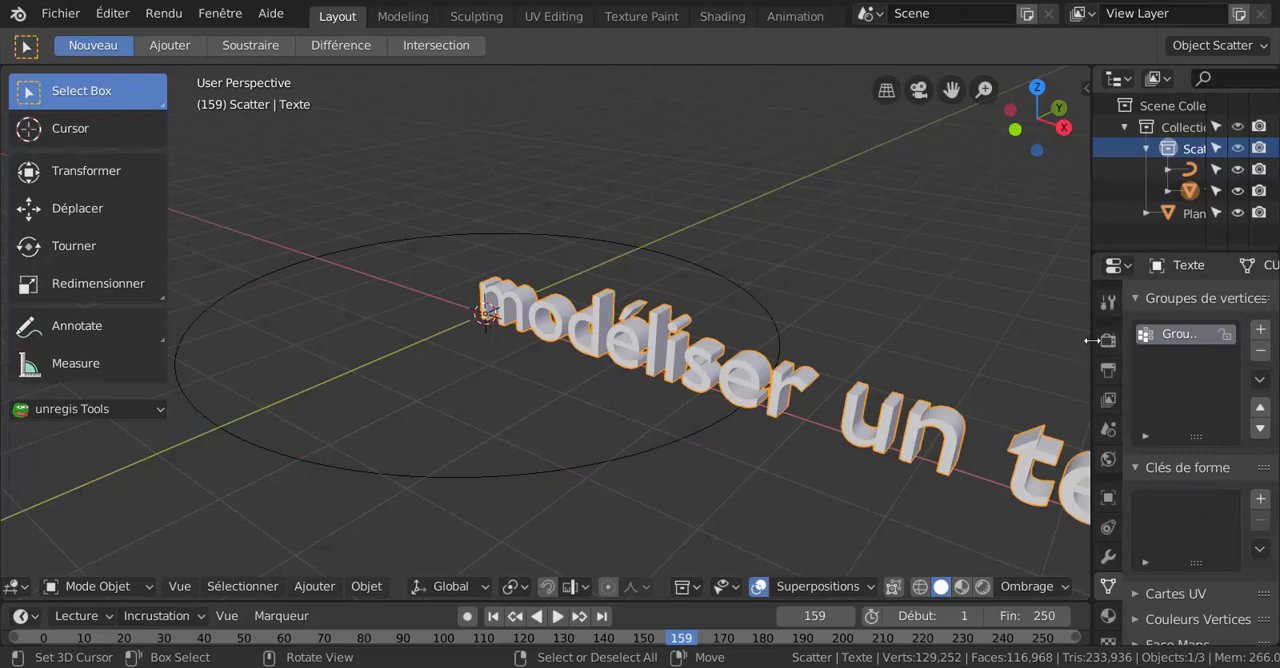
{"action": "left_click_drag", "start_coordinate": [1092, 340], "coordinate": [944, 342]}
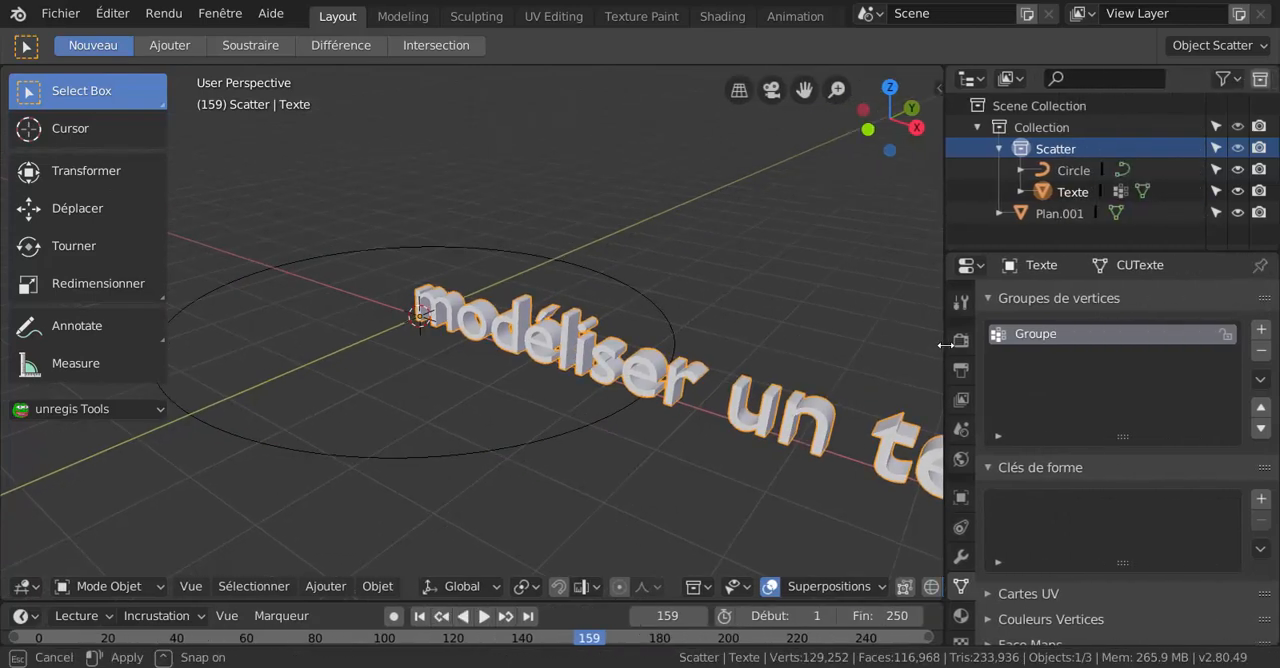
{"action": "left_click", "coordinate": [961, 557]}
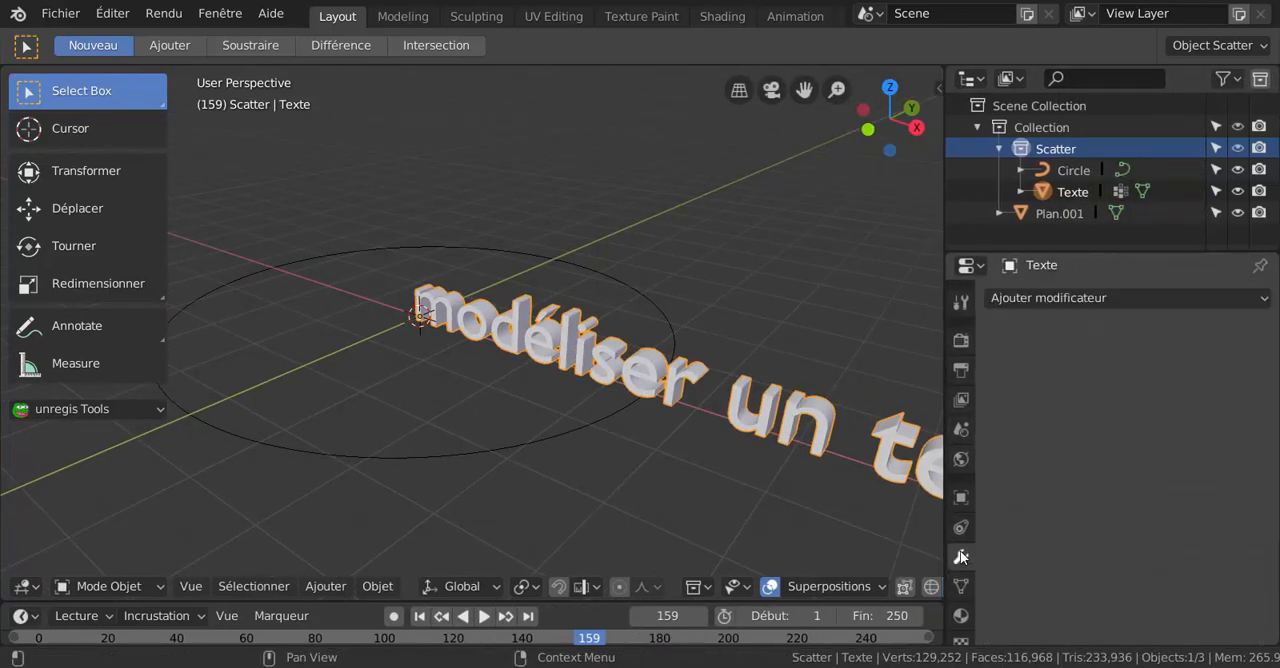
{"action": "left_click", "coordinate": [1120, 298]}
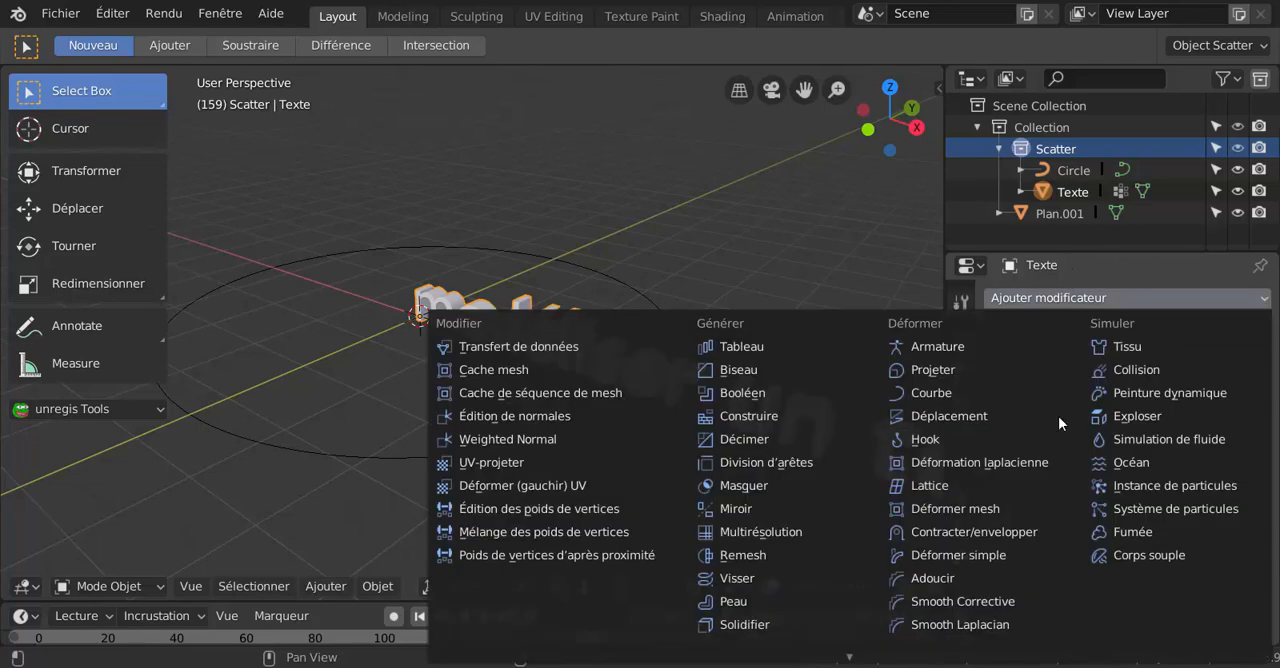
{"action": "left_click", "coordinate": [931, 394]}
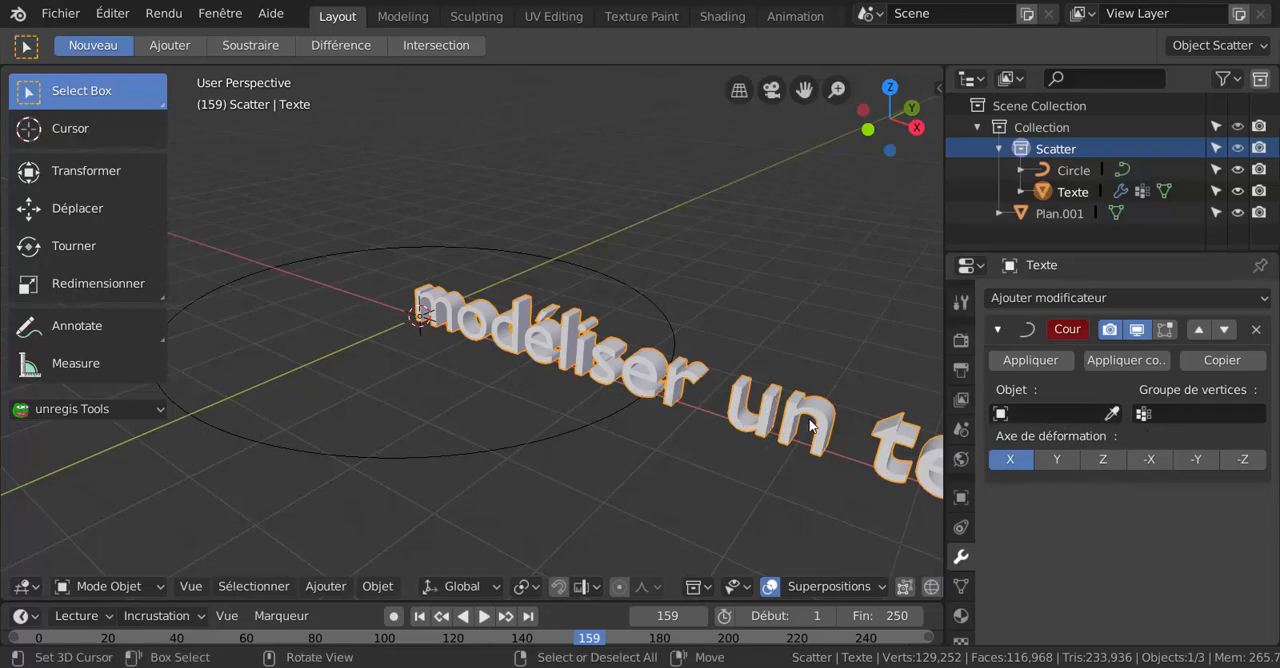
{"action": "left_click", "coordinate": [1061, 412]}
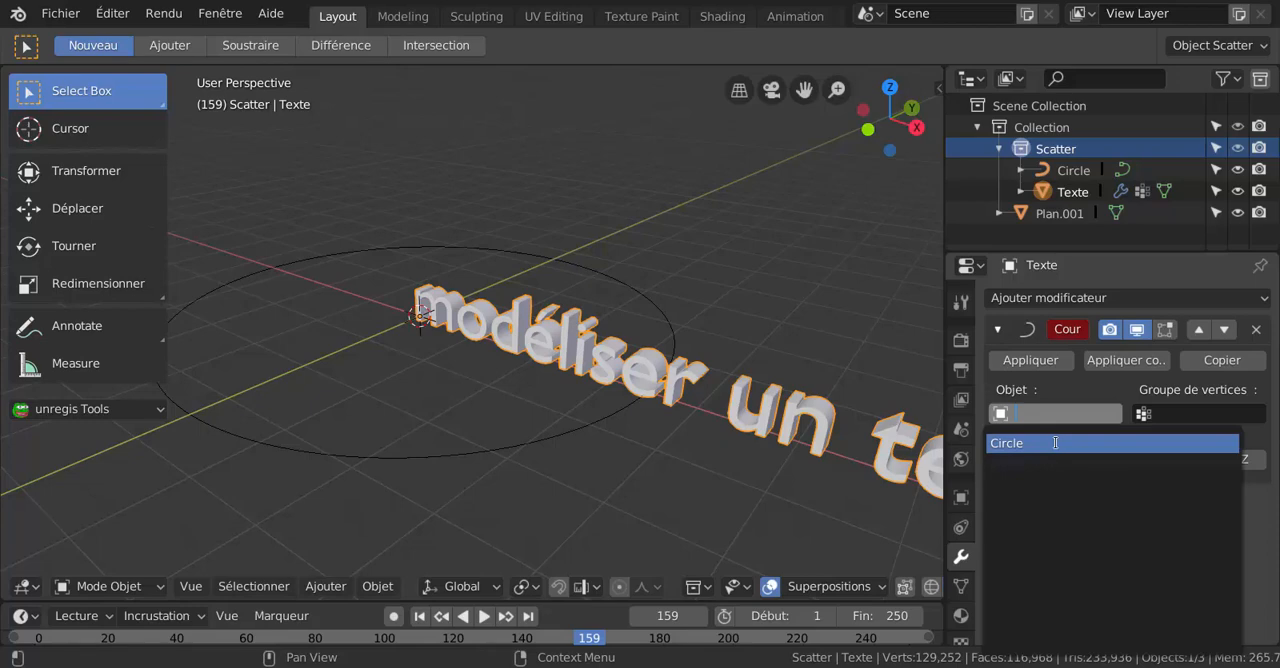
{"action": "left_click", "coordinate": [1055, 442]}
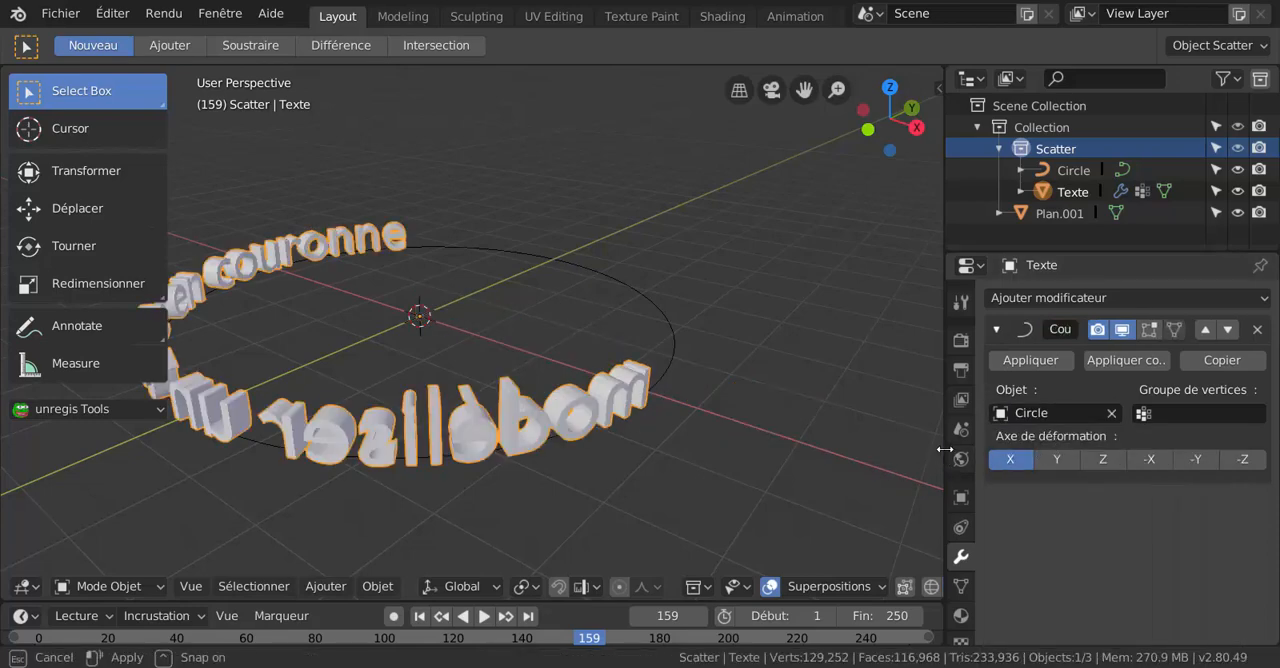
Widen the 3D viewport by narrowing the properties area and inspect the curved text from the top view
{"action": "left_click_drag", "start_coordinate": [944, 449], "coordinate": [1155, 452]}
{"action": "middle_click_drag", "start_coordinate": [911, 454], "coordinate": [866, 468]}
{"action": "scroll", "coordinate": [868, 480], "scroll_direction": "up", "scroll_amount": 3}
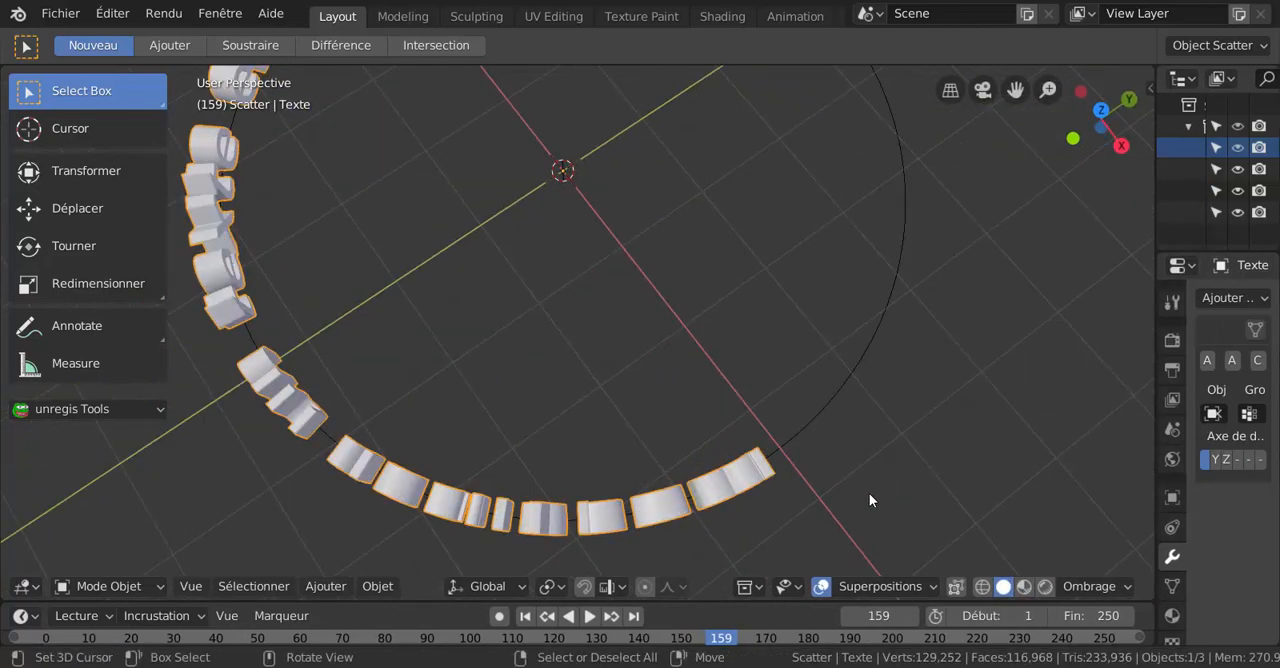
{"action": "key", "text": "KP_7"}
{"action": "scroll", "coordinate": [870, 490], "scroll_direction": "up", "scroll_amount": 4}
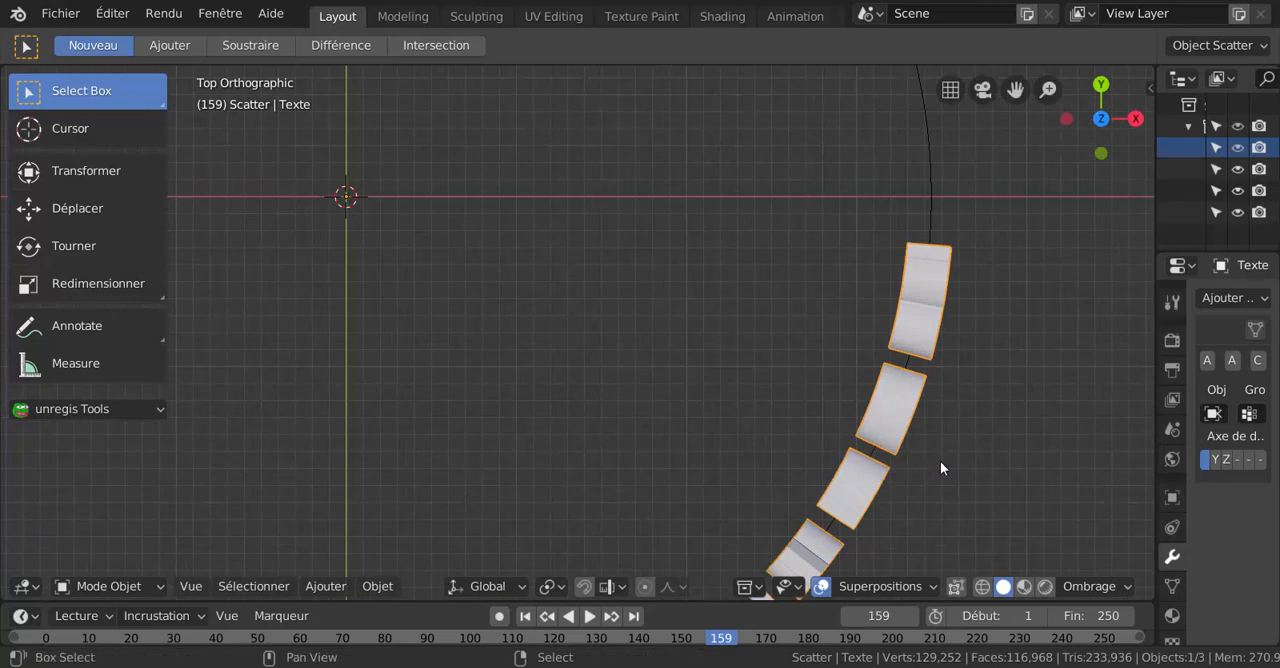
{"action": "middle_click_drag", "start_coordinate": [940, 461], "coordinate": [653, 391], "text": "shift"}
{"action": "scroll", "coordinate": [653, 391], "scroll_direction": "up", "scroll_amount": 2}
{"action": "scroll", "coordinate": [653, 392], "scroll_direction": "down", "scroll_amount": 5}
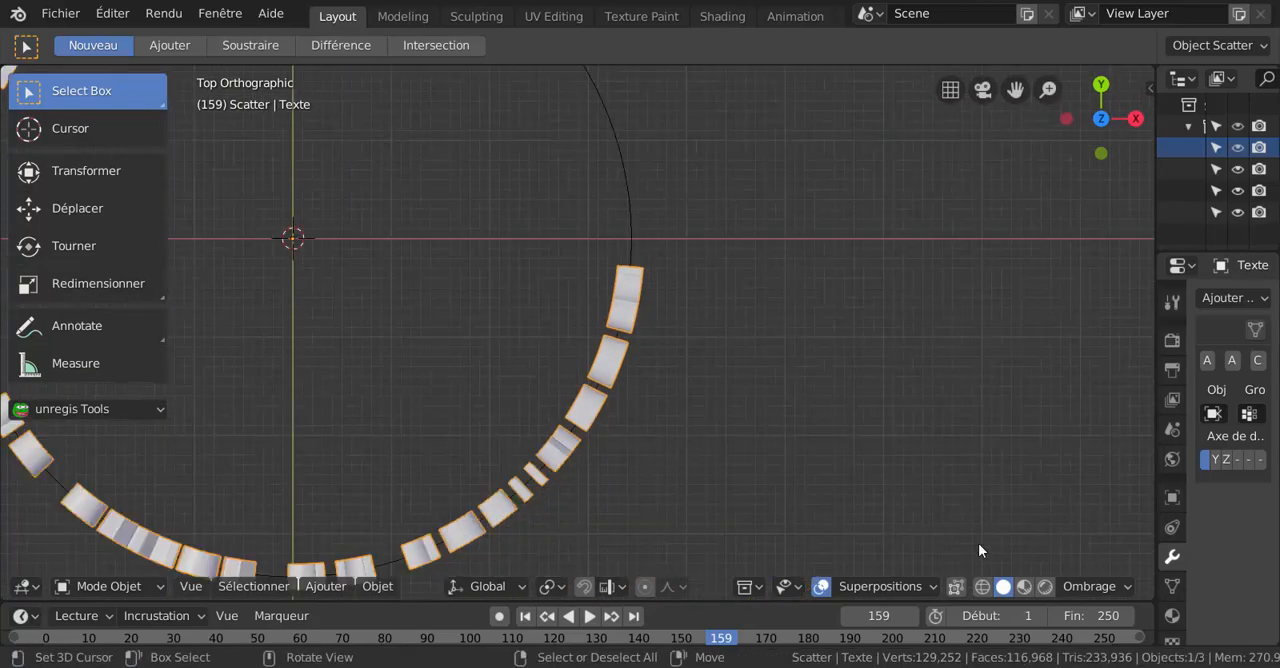
Examine the curved gold text in rendered shading from several angles, including the front view, comparing it with solid shading
{"action": "left_click", "coordinate": [1045, 586]}
{"action": "middle_click_drag", "start_coordinate": [834, 492], "coordinate": [685, 359]}
{"action": "scroll", "coordinate": [685, 359], "scroll_direction": "up", "scroll_amount": 2}
{"action": "middle_click_drag", "start_coordinate": [640, 507], "coordinate": [621, 340]}
{"action": "scroll", "coordinate": [617, 346], "scroll_direction": "up", "scroll_amount": 3}
{"action": "mouse_move", "coordinate": [653, 405]}
{"action": "middle_mouse_down"}
{"action": "mouse_move", "coordinate": [691, 436]}
{"action": "mouse_move", "coordinate": [708, 488]}
{"action": "mouse_move", "coordinate": [620, 440]}
{"action": "mouse_move", "coordinate": [579, 392]}
{"action": "mouse_move", "coordinate": [666, 423]}
{"action": "middle_mouse_up"}
{"action": "scroll", "coordinate": [598, 405], "scroll_direction": "down", "scroll_amount": 2}
{"action": "middle_click_drag", "start_coordinate": [782, 423], "coordinate": [825, 425], "text": "shift"}
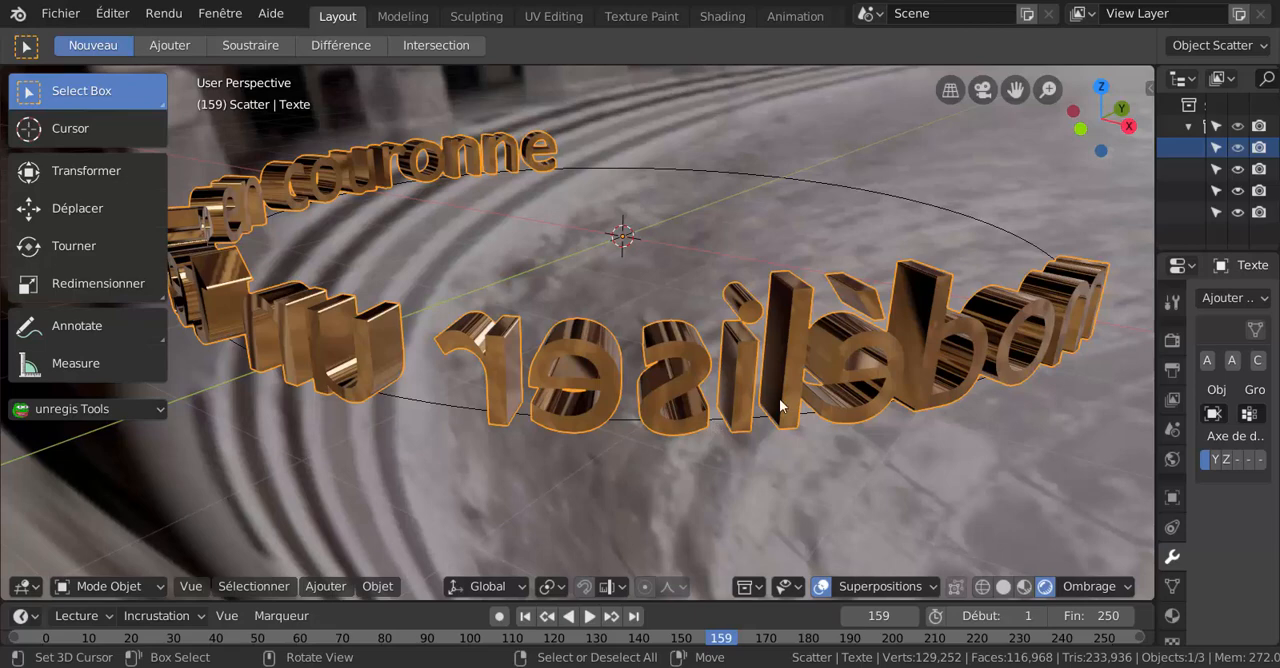
{"action": "key", "text": "KP_1"}
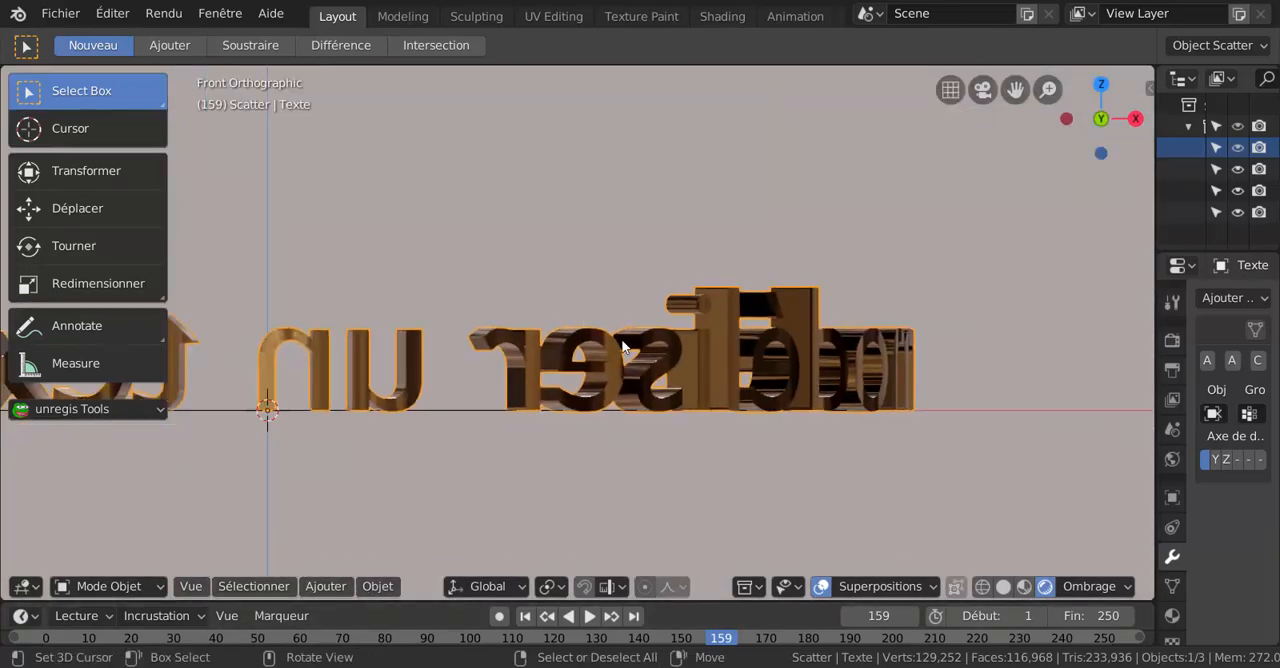
{"action": "mouse_move", "coordinate": [686, 451]}
{"action": "middle_mouse_down"}
{"action": "mouse_move", "coordinate": [677, 514]}
{"action": "mouse_move", "coordinate": [599, 472]}
{"action": "mouse_move", "coordinate": [800, 441]}
{"action": "middle_mouse_up"}
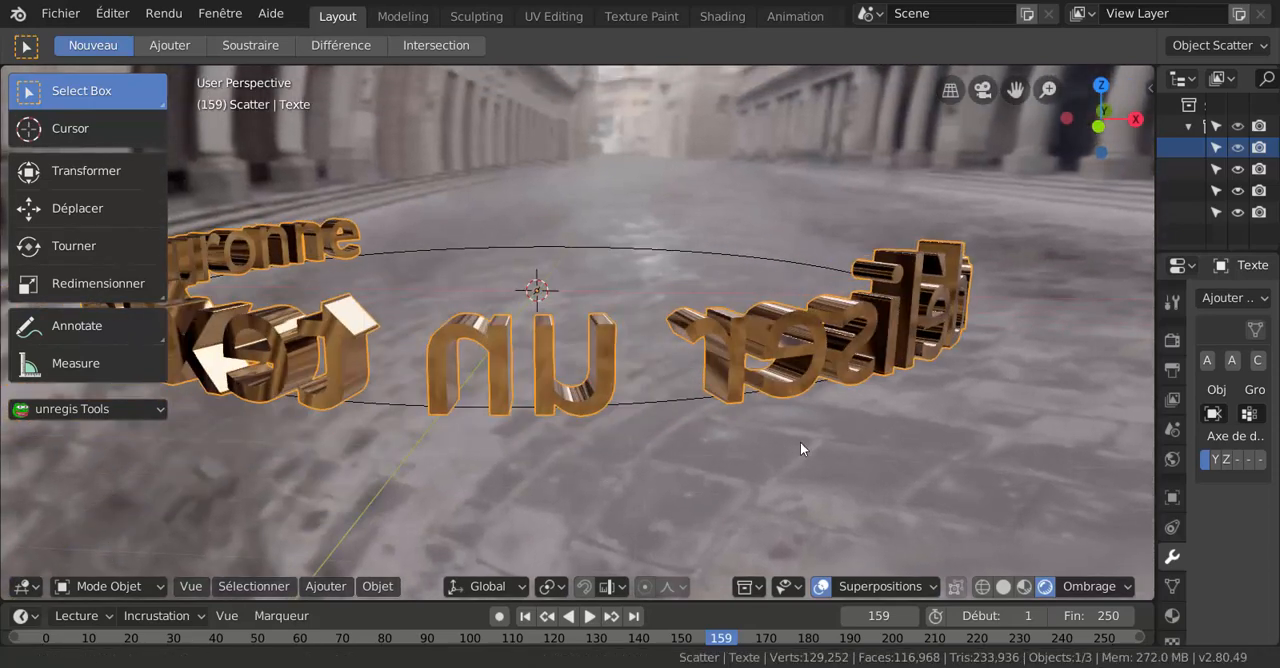
{"action": "left_click", "coordinate": [1001, 590]}
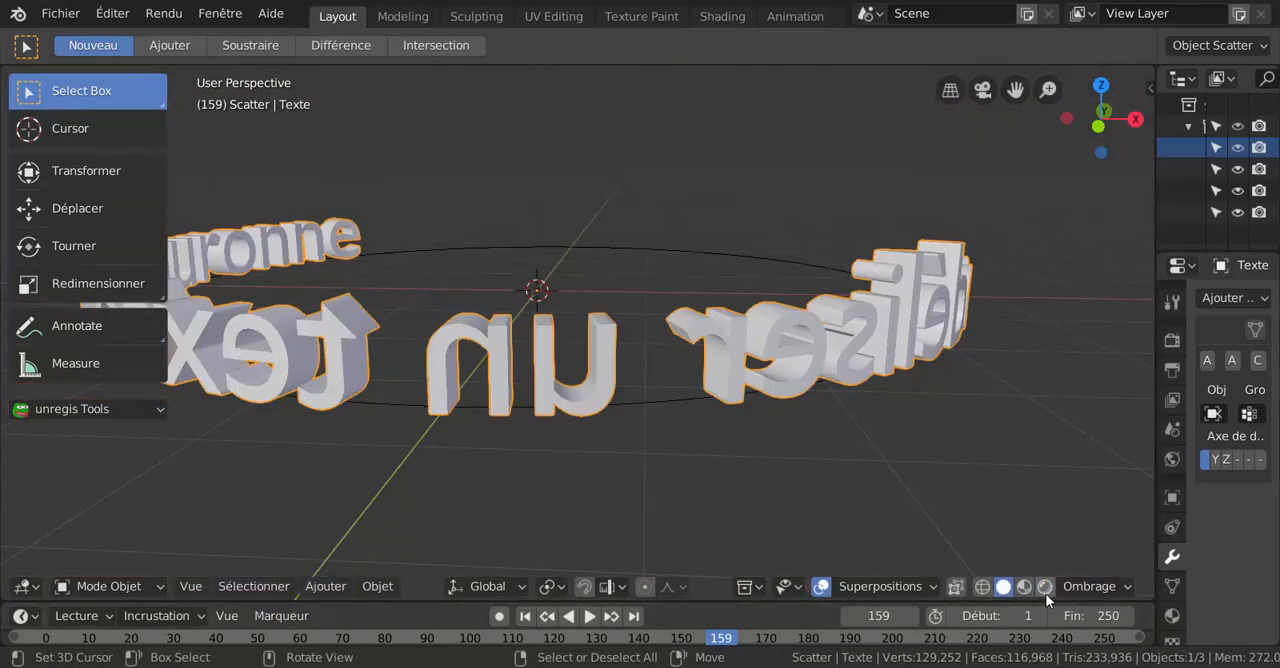
{"action": "left_click", "coordinate": [1045, 587]}
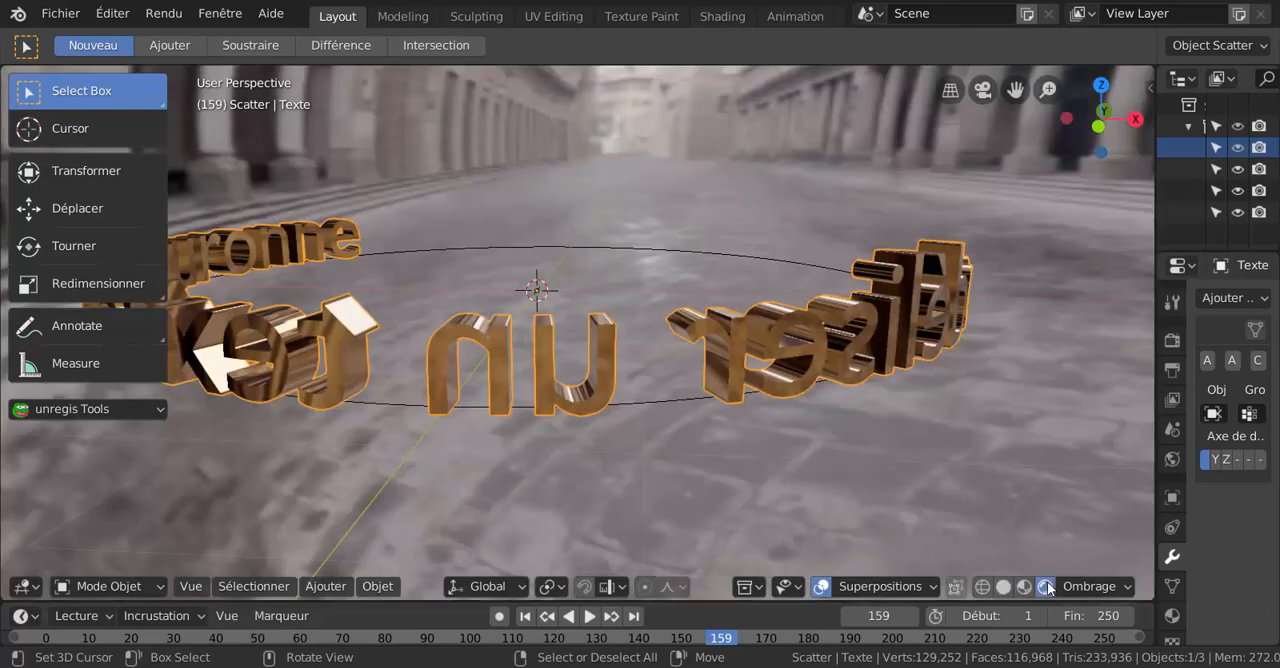
Mirror the curved text along the global X axis (Miroir, X global)
{"action": "left_click", "coordinate": [326, 587]}
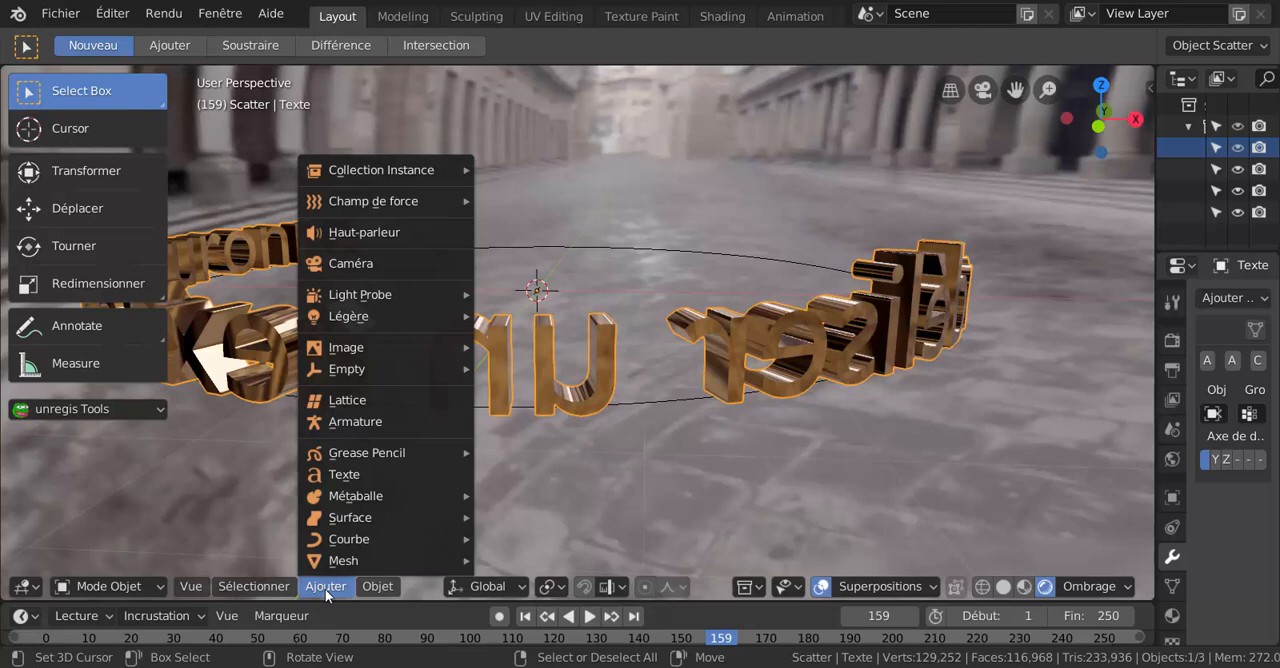
{"action": "mouse_move", "coordinate": [379, 589]}
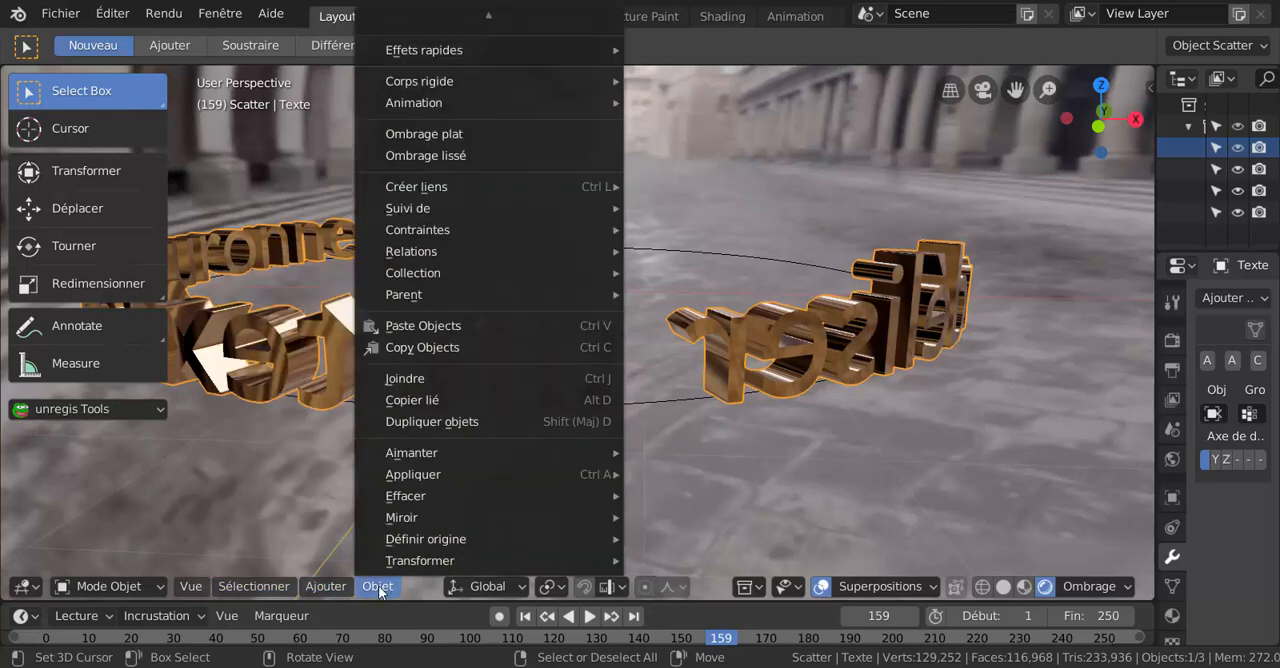
{"action": "mouse_move", "coordinate": [396, 518]}
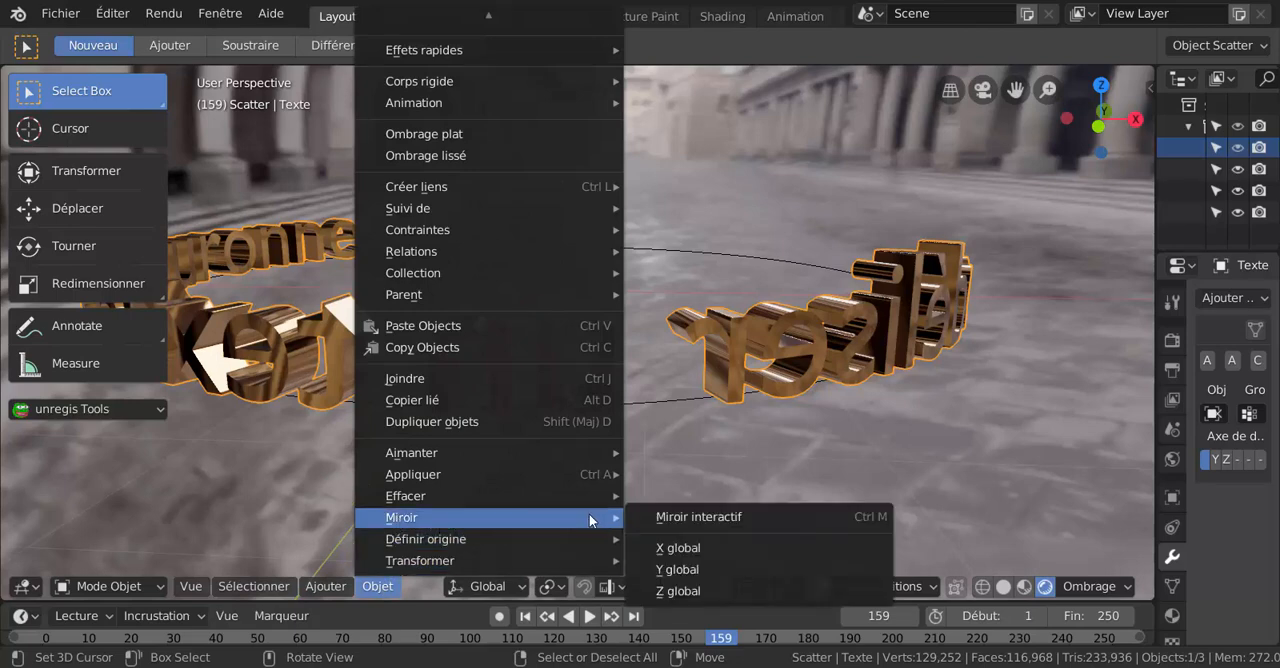
{"action": "left_click", "coordinate": [702, 549]}
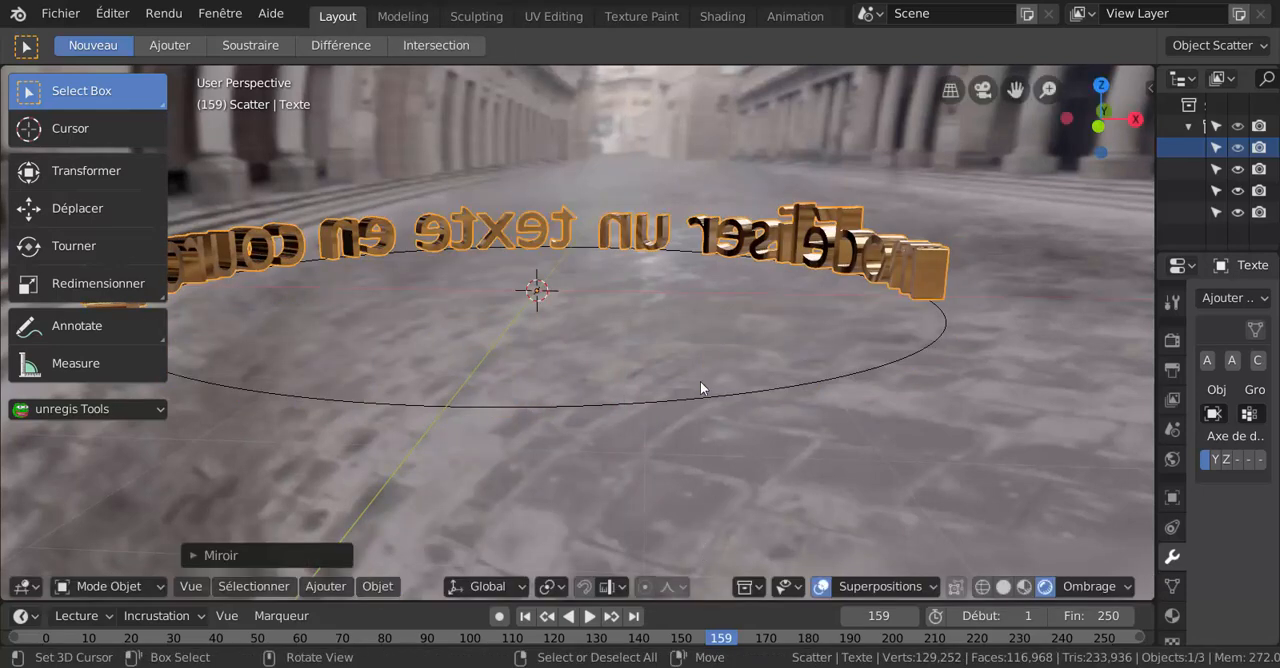
Select the circle curve and scale it down uniformly until the first and last letters nearly meet in a ring
{"action": "left_click", "coordinate": [737, 395]}
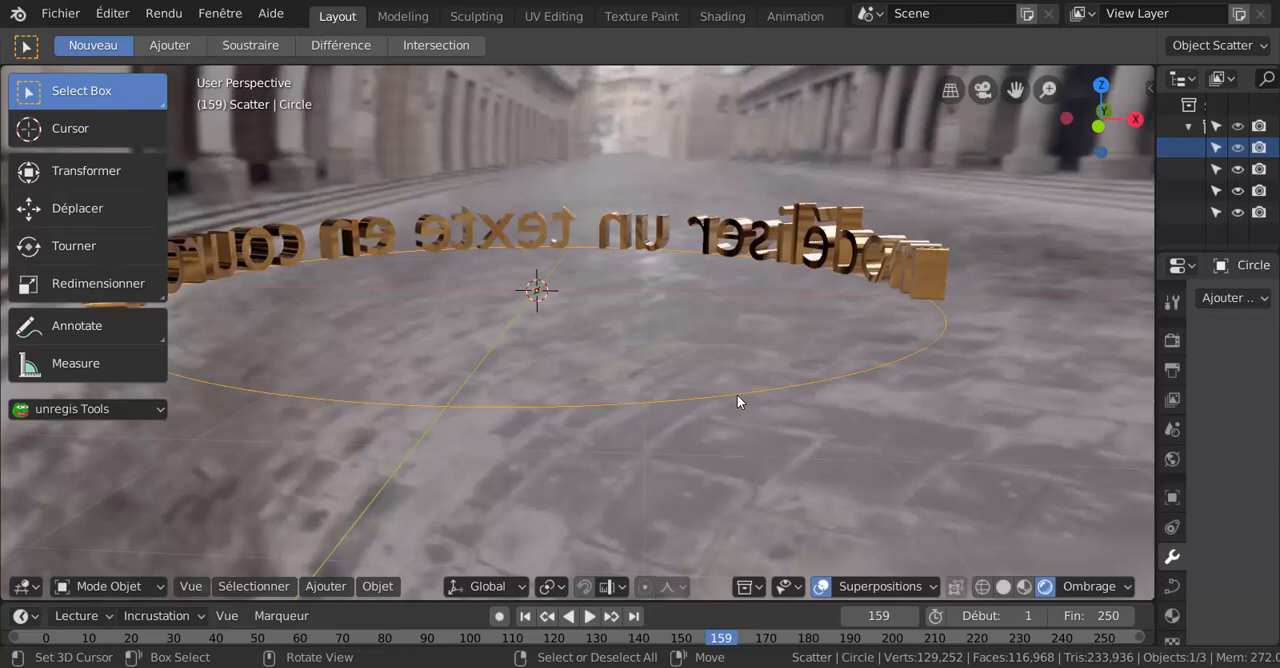
{"action": "middle_click_drag", "start_coordinate": [766, 446], "coordinate": [688, 469]}
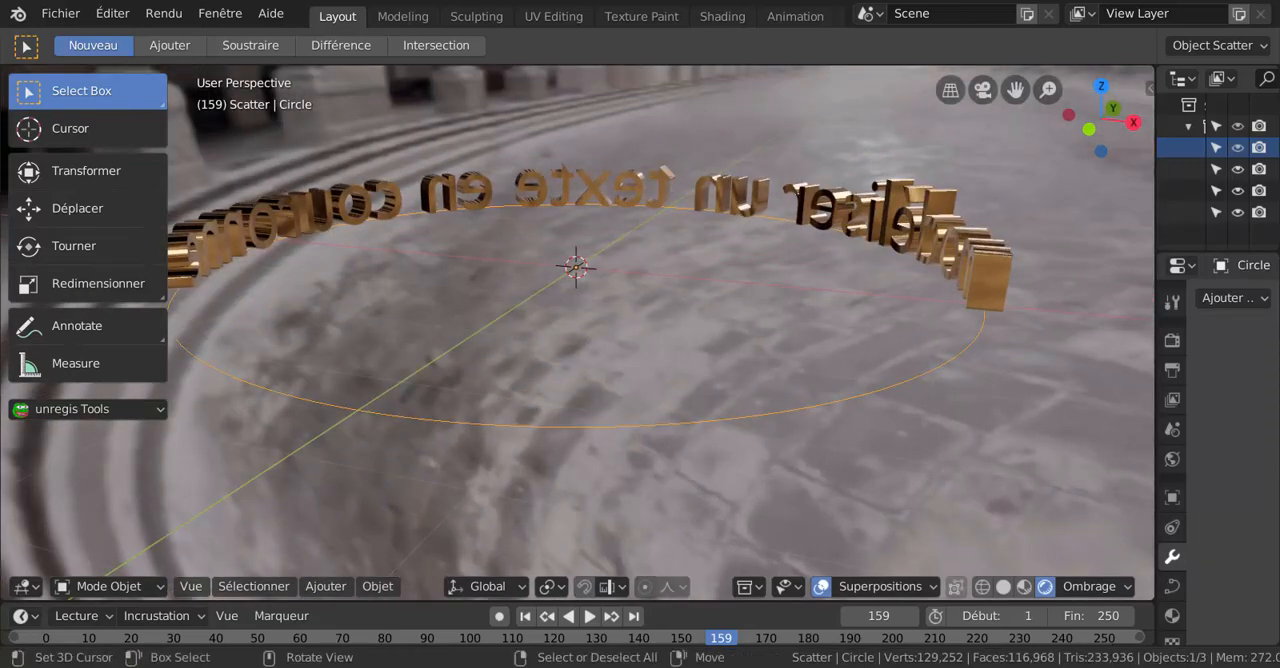
{"action": "key", "text": "s"}
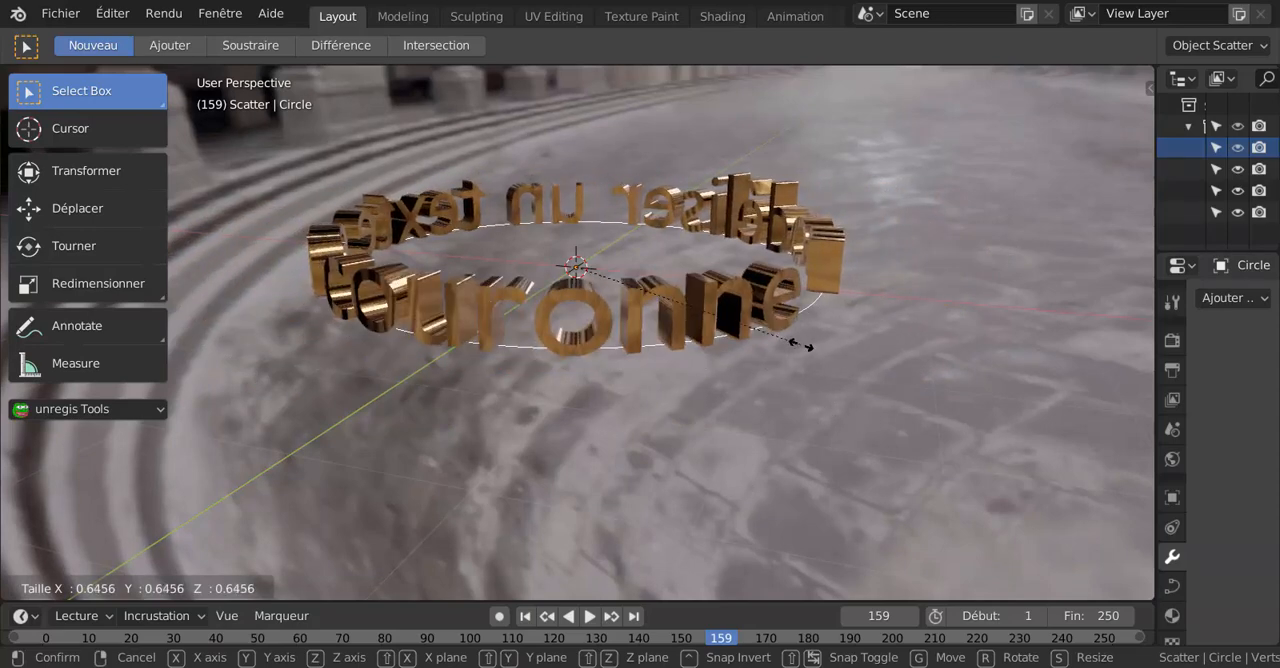
{"action": "left_click", "coordinate": [785, 415]}
{"action": "middle_click_drag", "start_coordinate": [785, 415], "coordinate": [746, 435]}
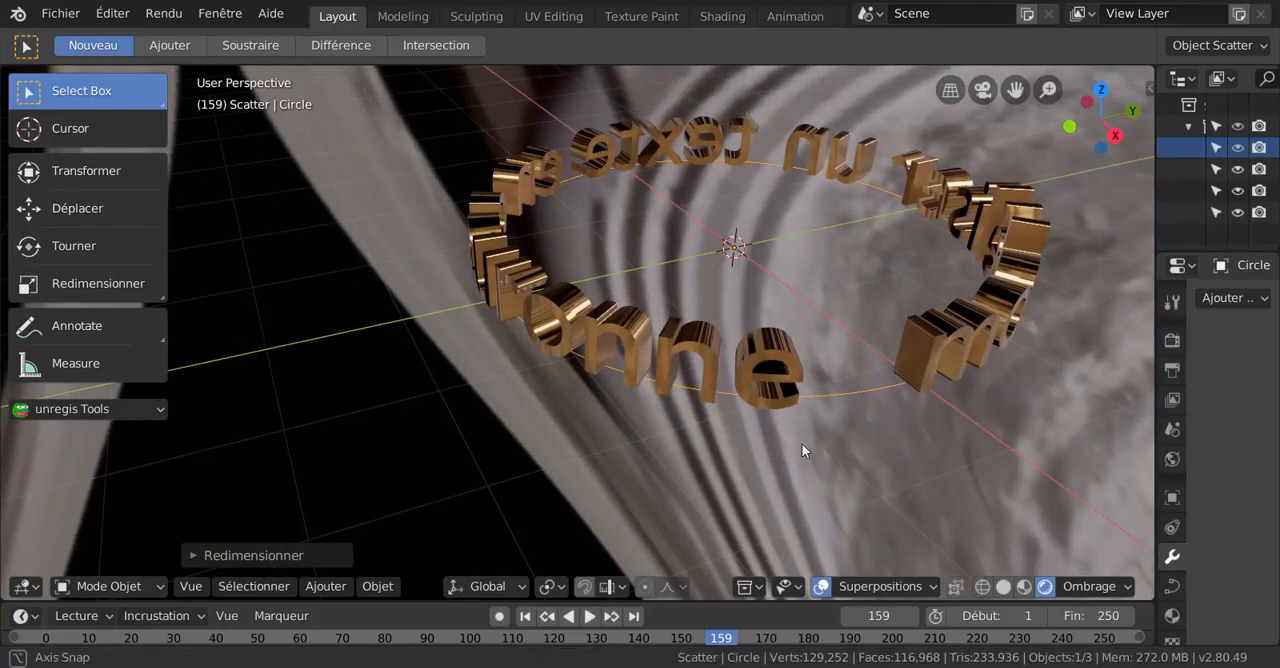
{"action": "middle_click_drag", "start_coordinate": [801, 443], "coordinate": [739, 442]}
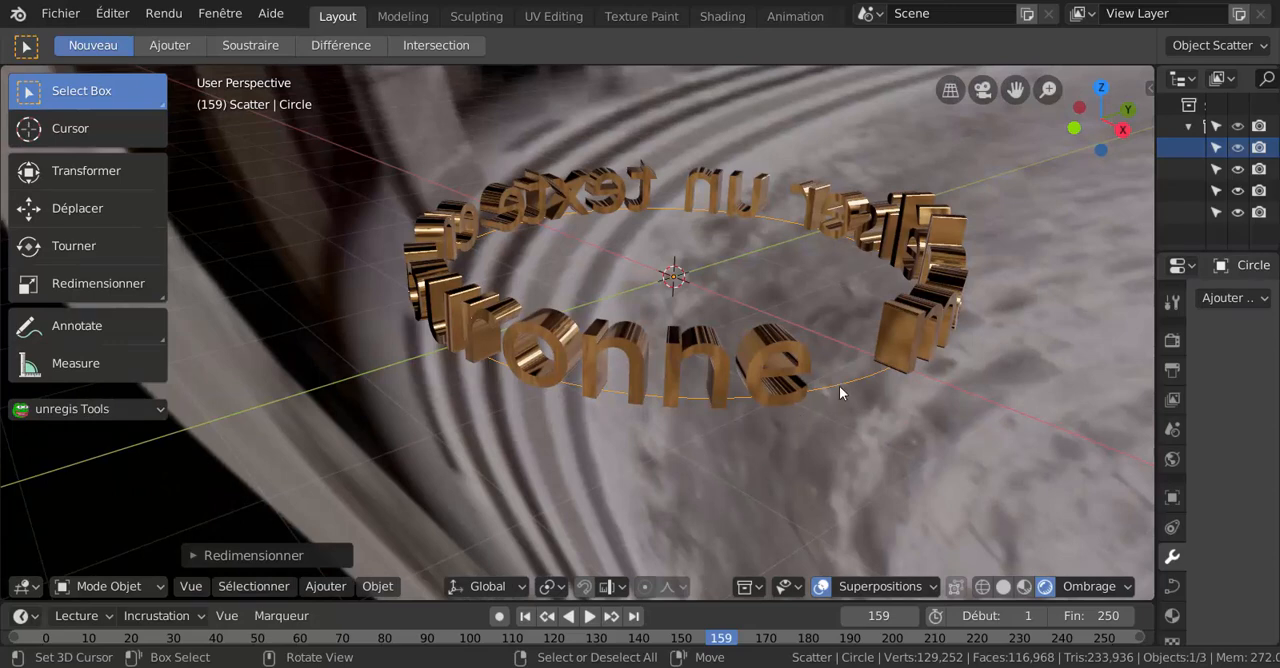
Switch to solid shading and circle-select the control points under "onne" in the circle curve's Edit Mode
{"action": "left_click", "coordinate": [1003, 587]}
{"action": "key", "text": "ctrl+Tab"}
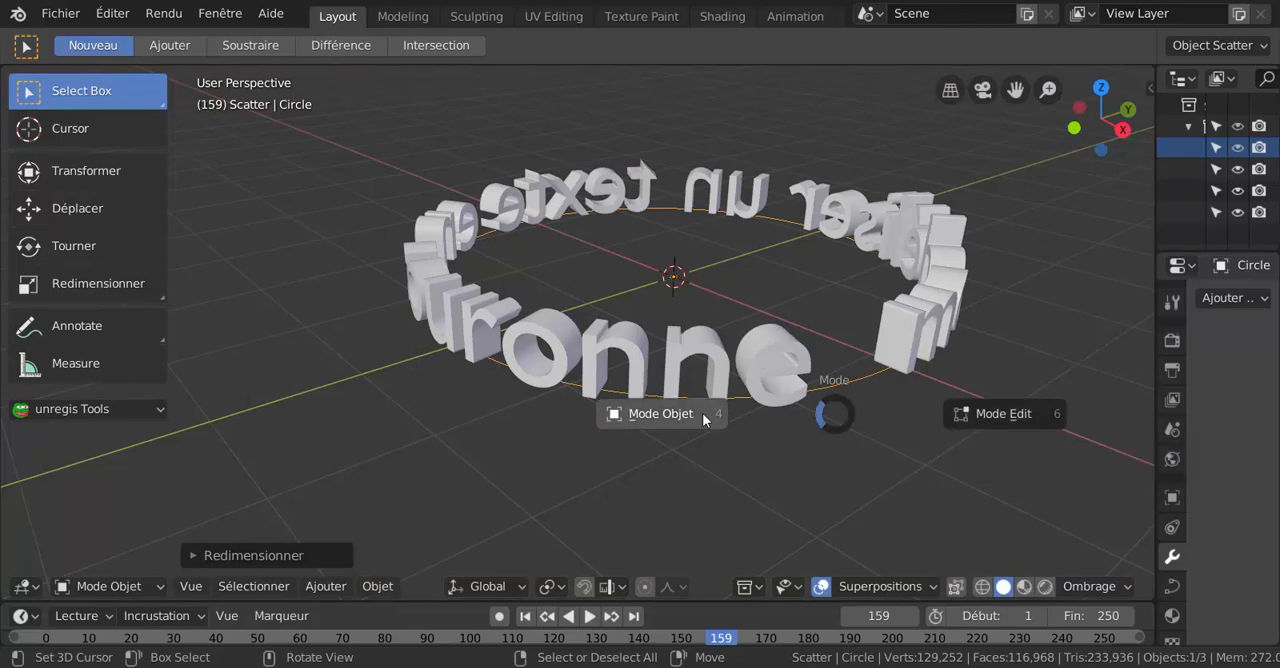
{"action": "left_click", "coordinate": [985, 416]}
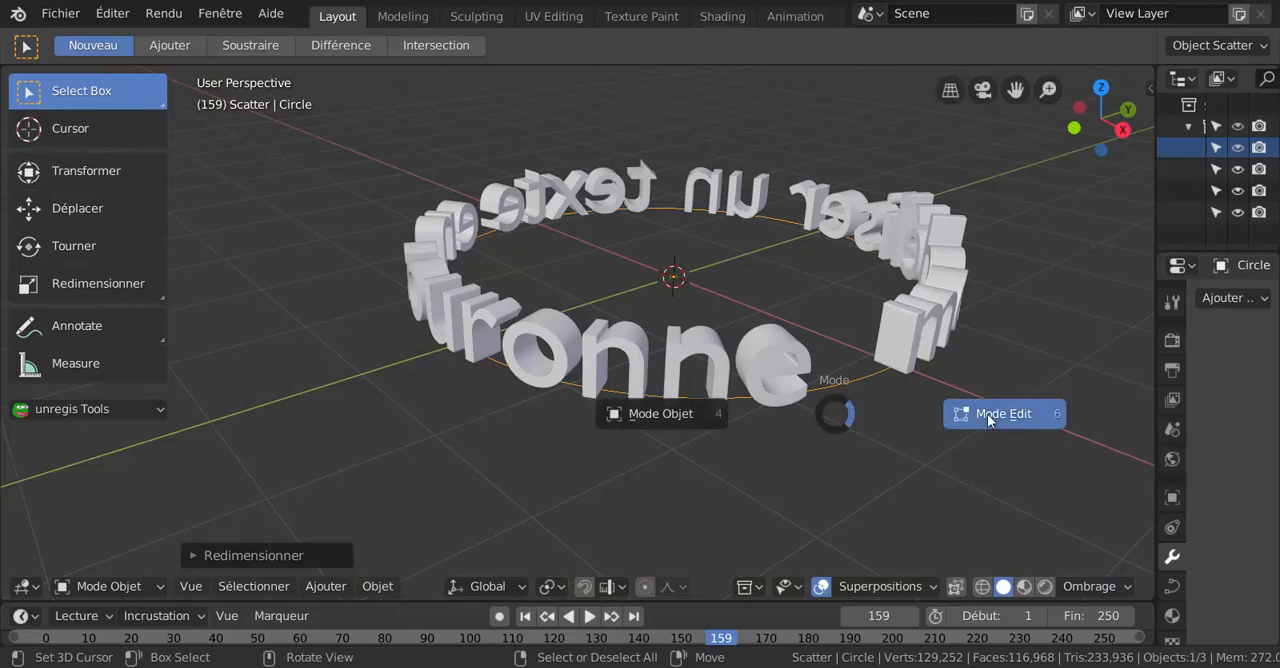
{"action": "middle_click_drag", "start_coordinate": [792, 461], "coordinate": [808, 443]}
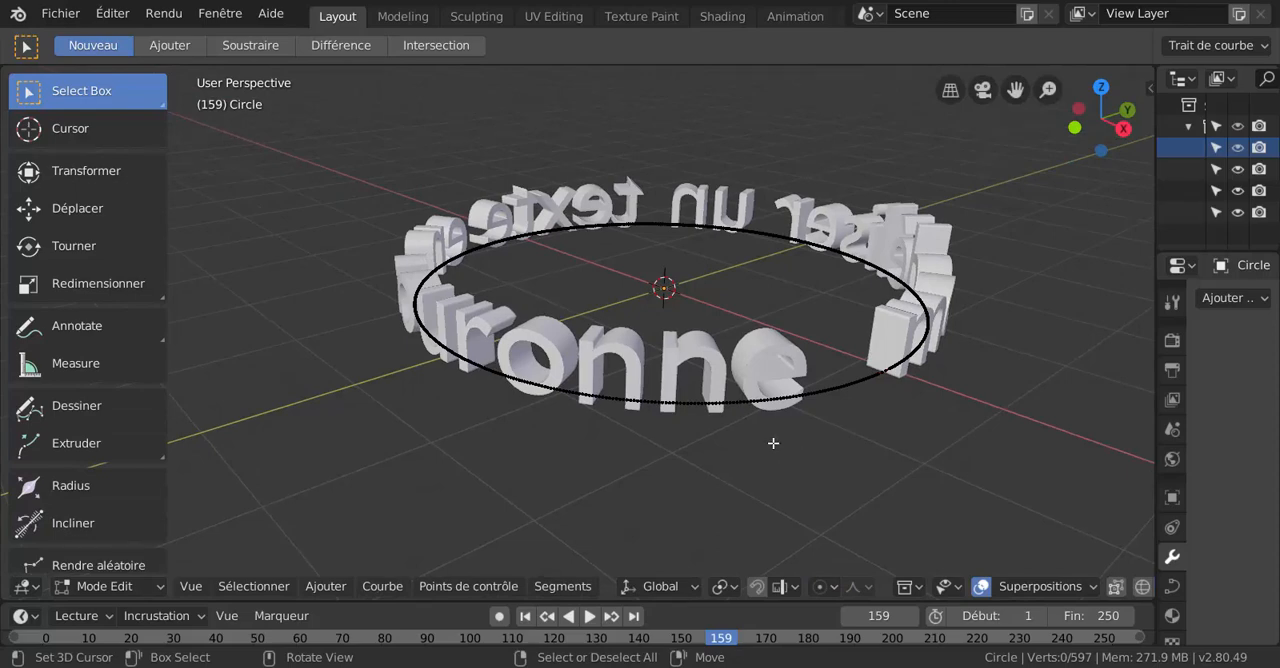
{"action": "key", "text": "c"}
{"action": "mouse_move", "coordinate": [642, 410]}
{"action": "left_mouse_down"}
{"action": "mouse_move", "coordinate": [645, 396]}
{"action": "mouse_move", "coordinate": [859, 385]}
{"action": "mouse_move", "coordinate": [599, 405]}
{"action": "mouse_move", "coordinate": [618, 433]}
{"action": "left_mouse_up"}
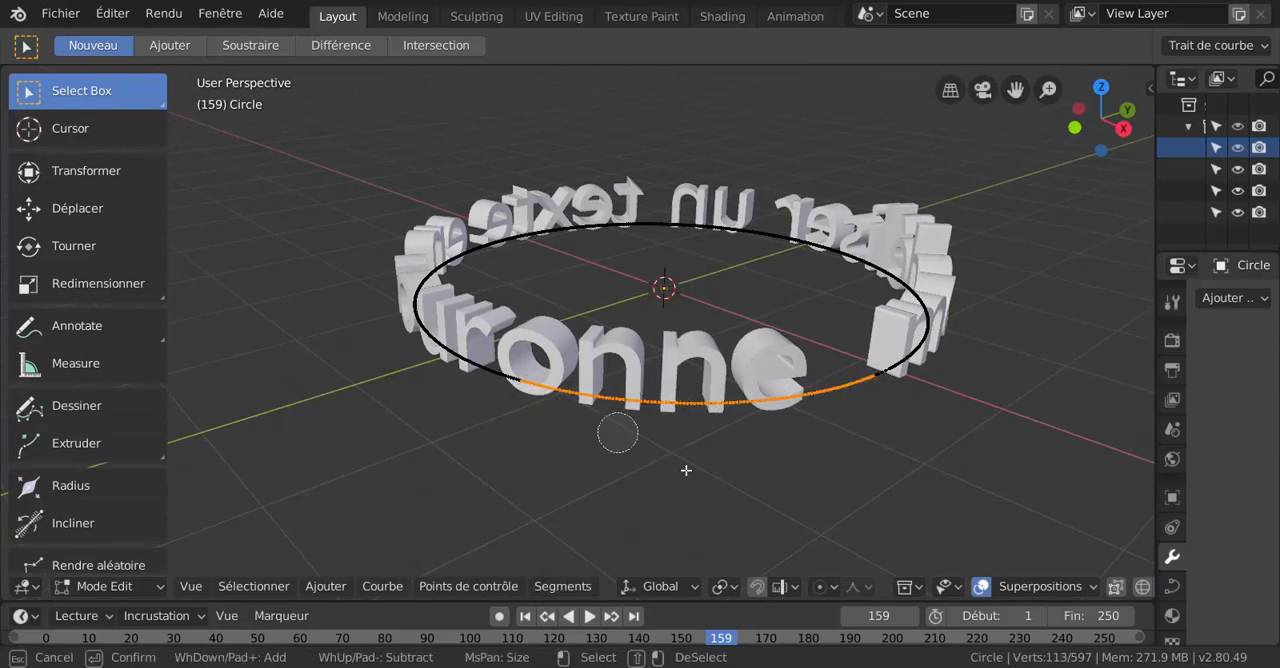
{"action": "right_click", "coordinate": [618, 433]}
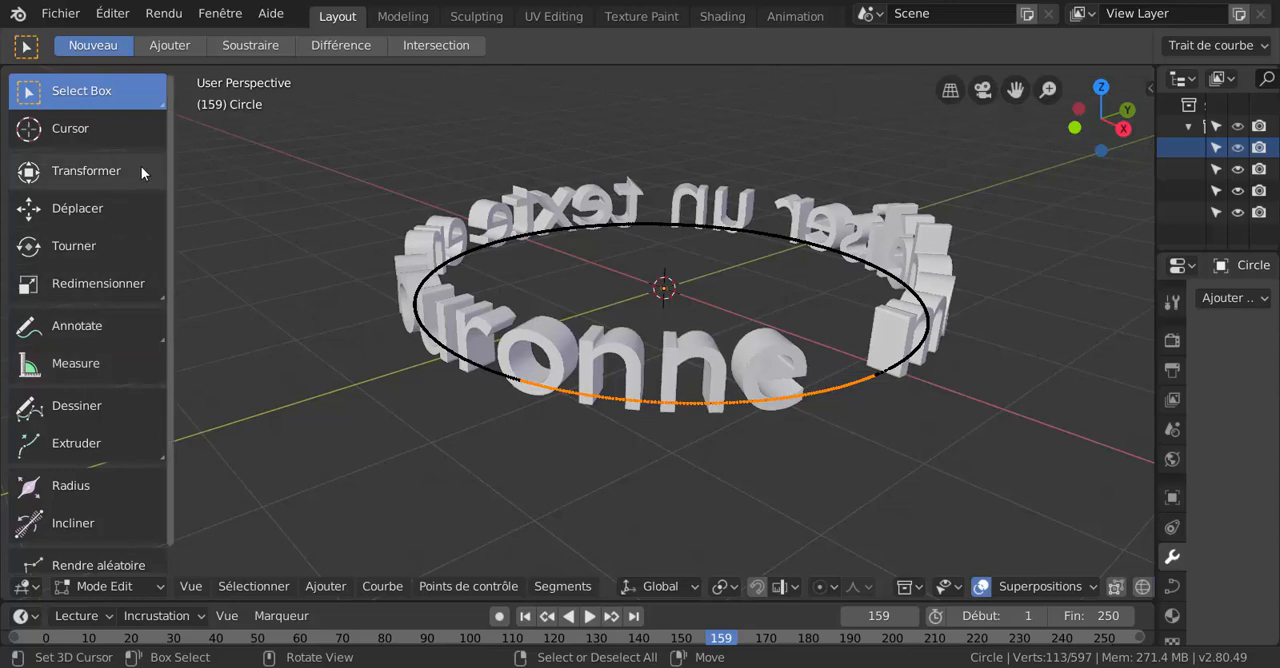
Try moving the selected control points up and down along Z with the Move tool (Déplacer)
{"action": "left_click", "coordinate": [77, 207]}
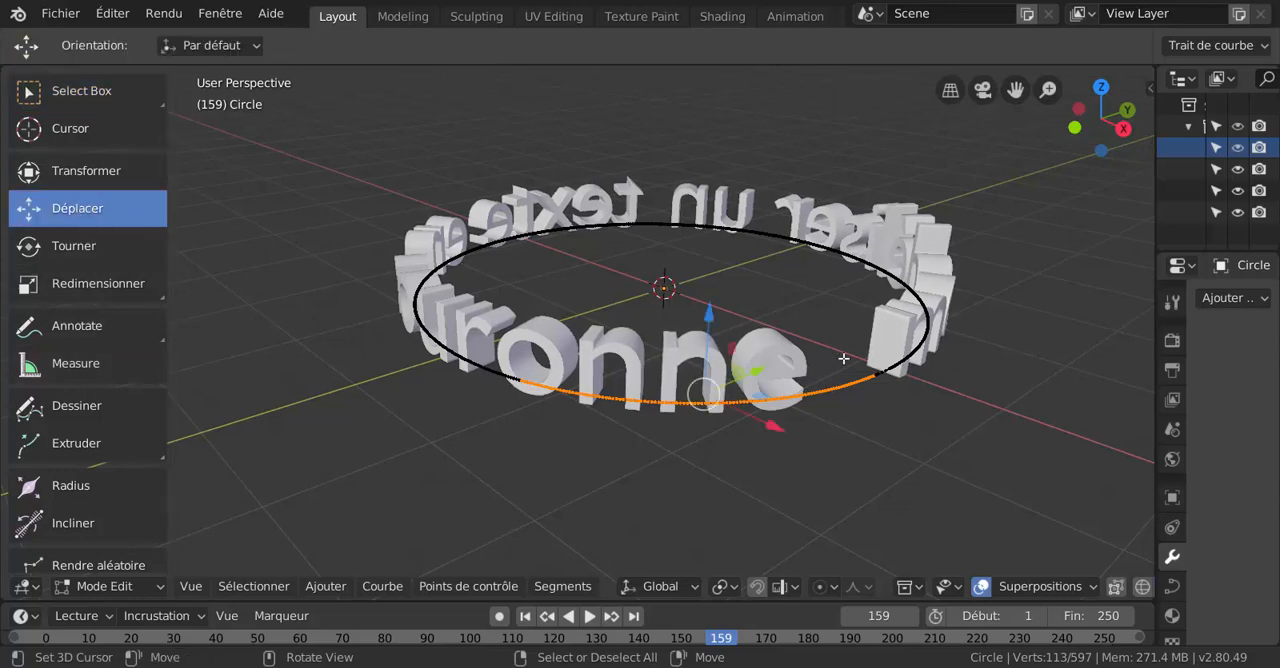
{"action": "left_click_drag", "start_coordinate": [707, 315], "coordinate": [713, 356]}
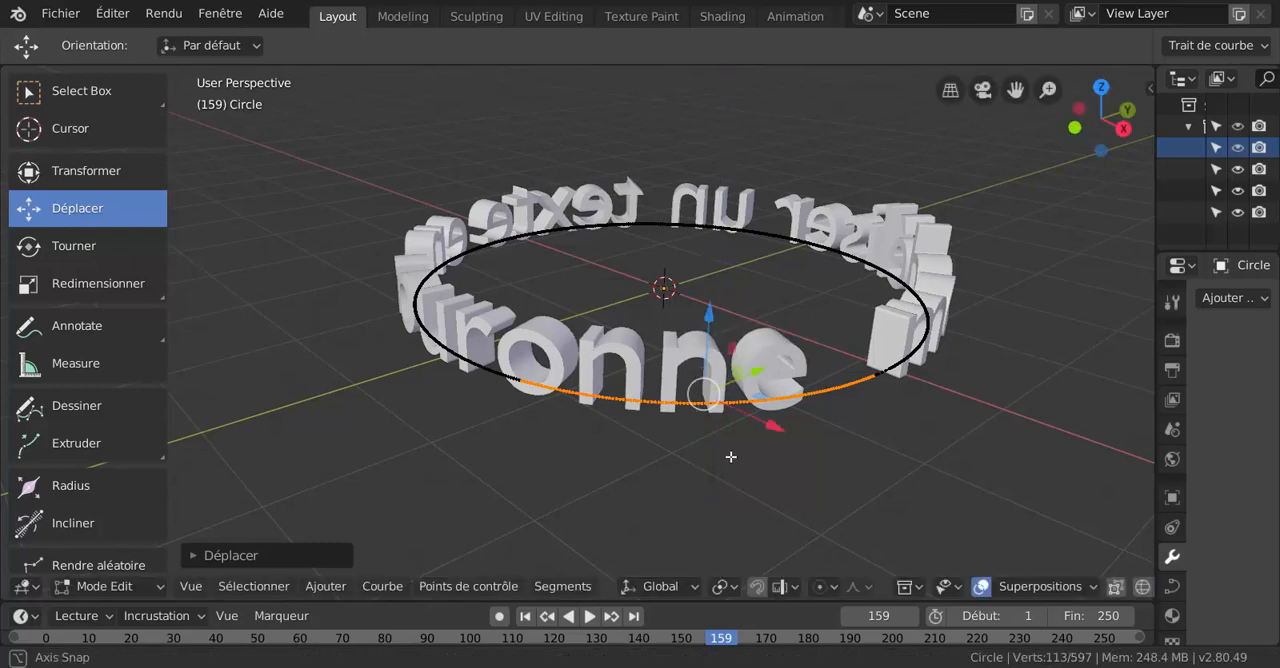
{"action": "middle_click_drag", "start_coordinate": [760, 425], "coordinate": [789, 464]}
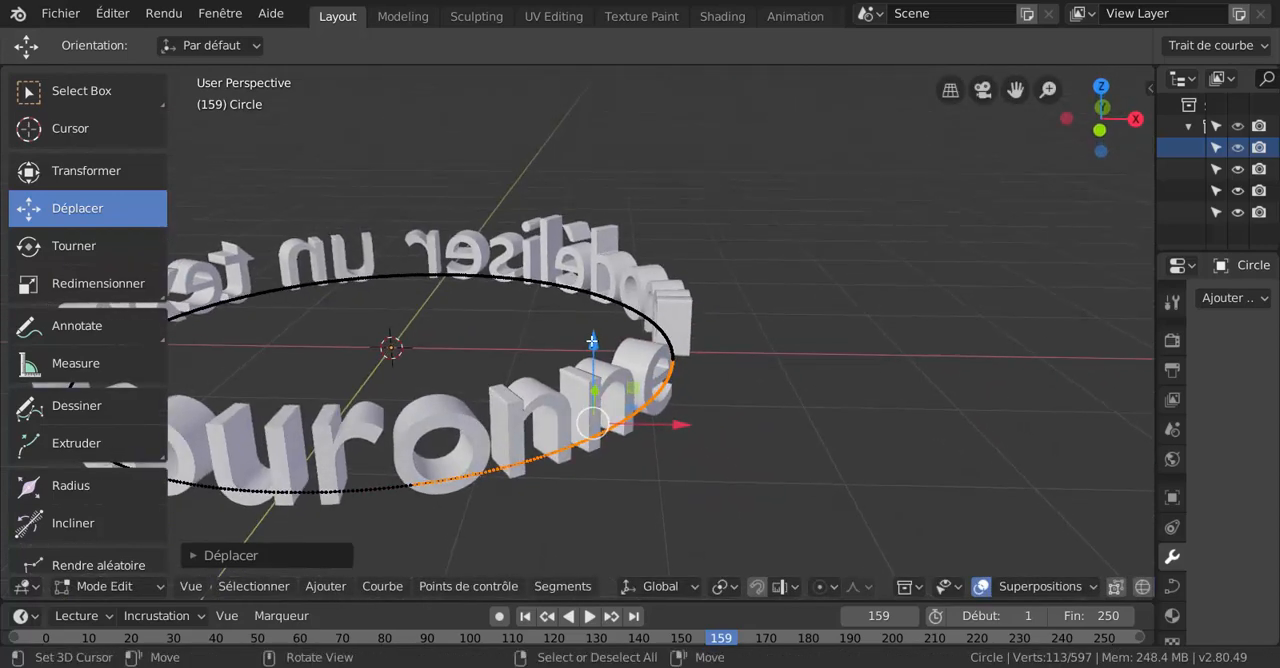
{"action": "left_click_drag", "start_coordinate": [594, 343], "coordinate": [604, 282]}
{"action": "middle_click_drag", "start_coordinate": [726, 453], "coordinate": [711, 451]}
{"action": "scroll", "coordinate": [671, 477], "scroll_direction": "up", "scroll_amount": 2}
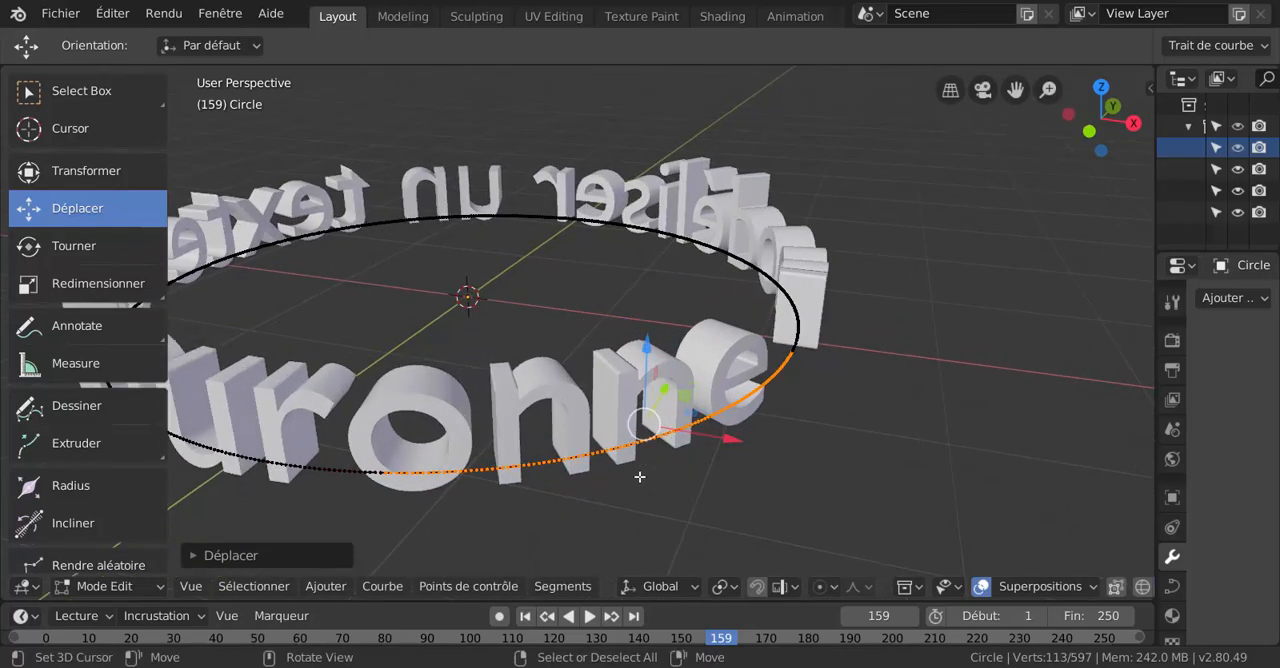
{"action": "middle_click_drag", "start_coordinate": [690, 452], "coordinate": [657, 469]}
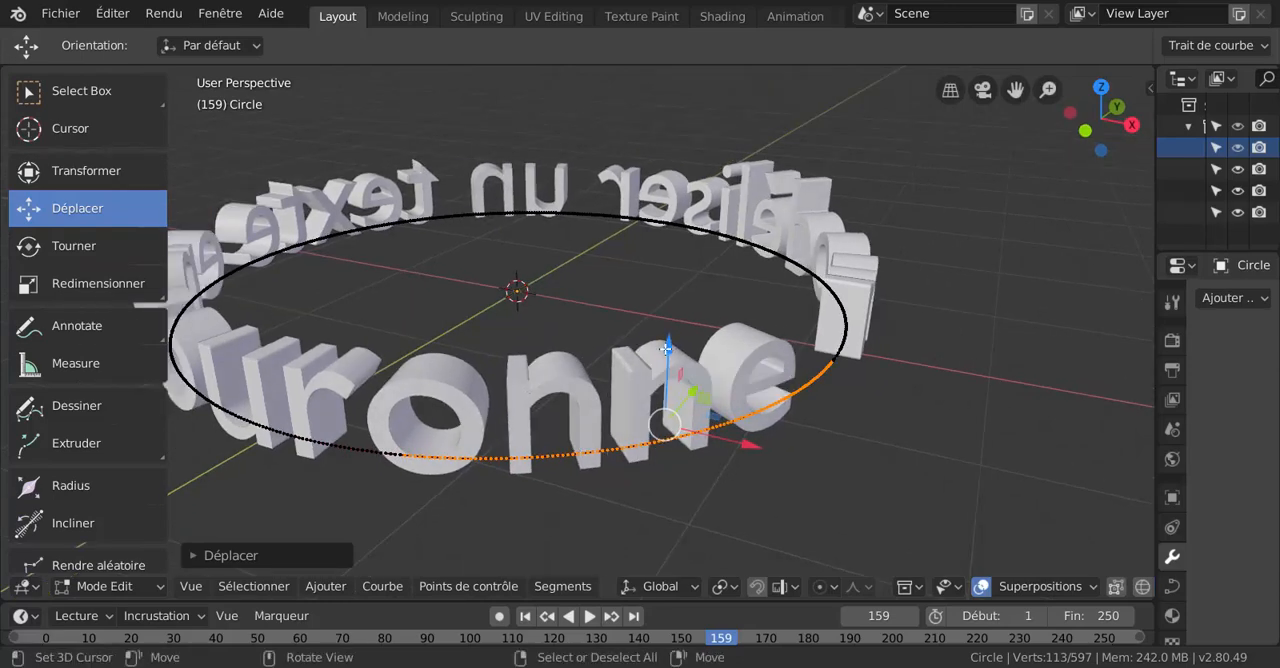
{"action": "left_click_drag", "start_coordinate": [666, 349], "coordinate": [667, 350]}
{"action": "scroll", "coordinate": [736, 517], "scroll_direction": "up", "scroll_amount": 4}
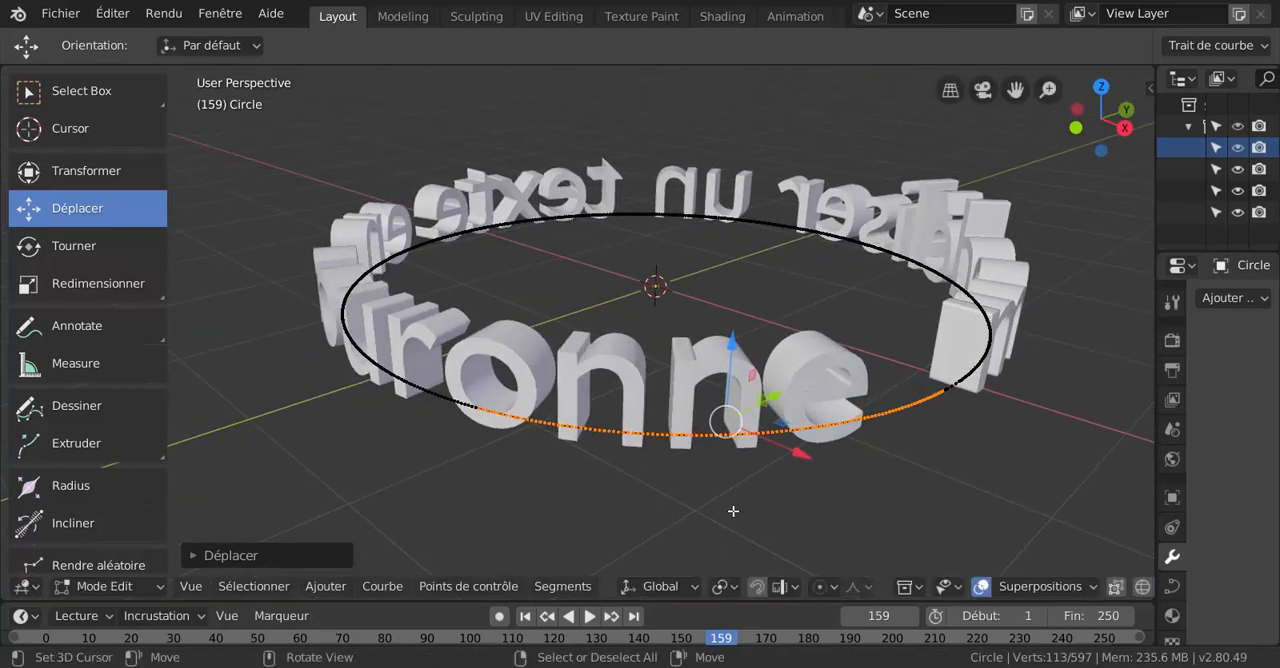
Try pulling the selected control points freely away from the rest of the circle, without keeping the displacement
{"action": "key", "text": "g"}
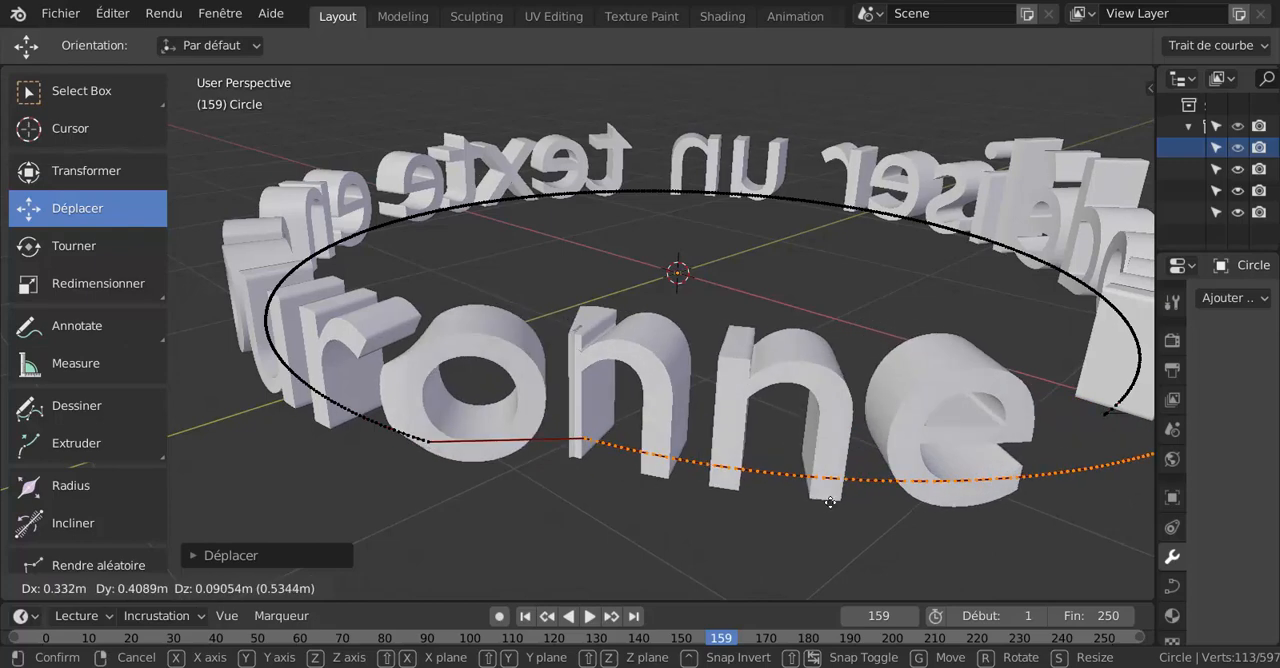
{"action": "left_click", "coordinate": [834, 492]}
{"action": "scroll", "coordinate": [834, 490], "scroll_direction": "down", "scroll_amount": 5}
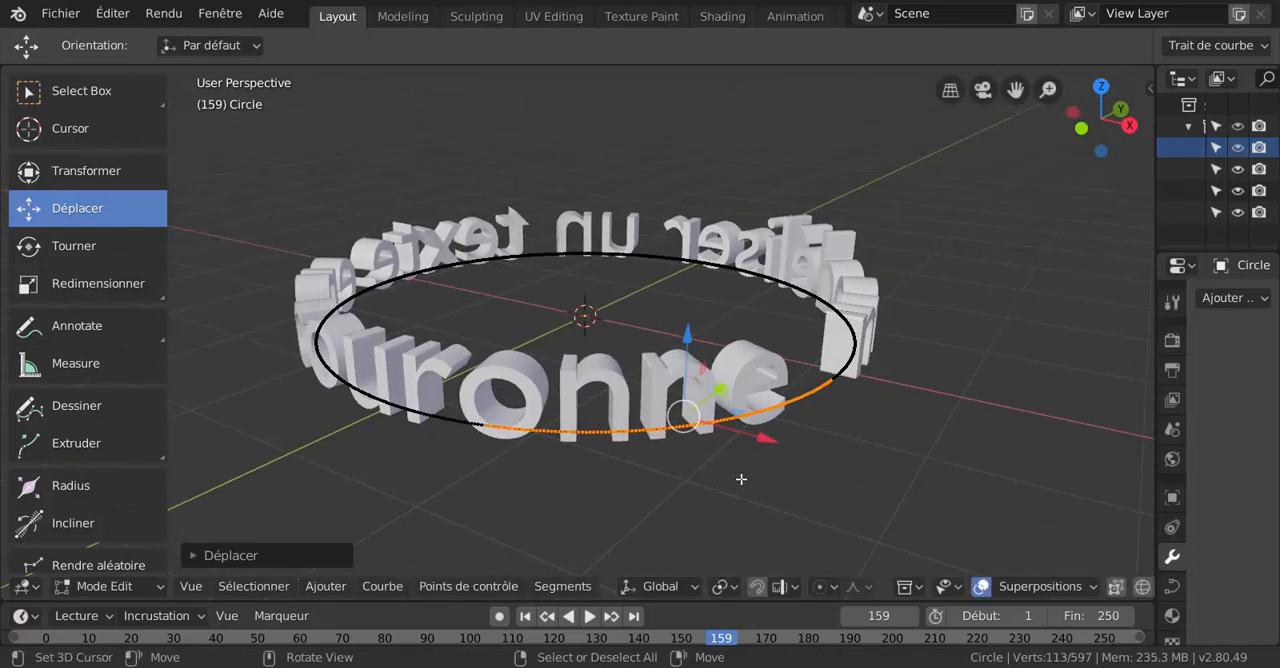
{"action": "middle_click_drag", "start_coordinate": [741, 479], "coordinate": [767, 478]}
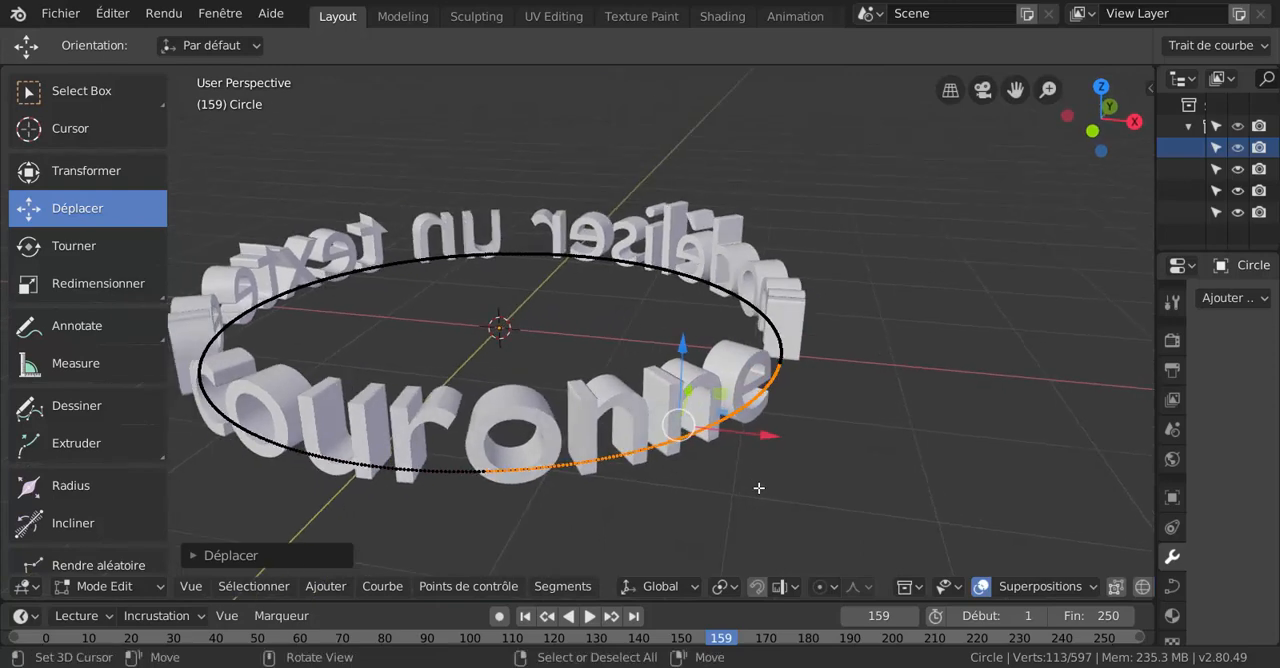
{"action": "key", "text": "g"}
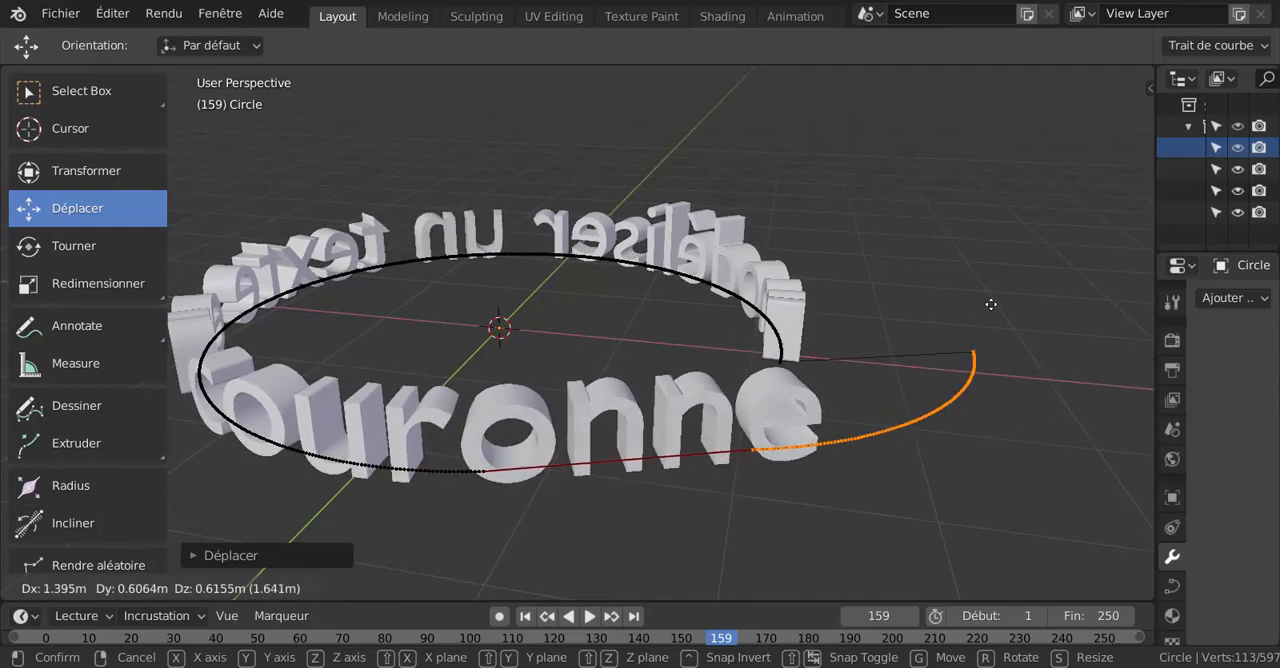
{"action": "right_click", "coordinate": [186, 435]}
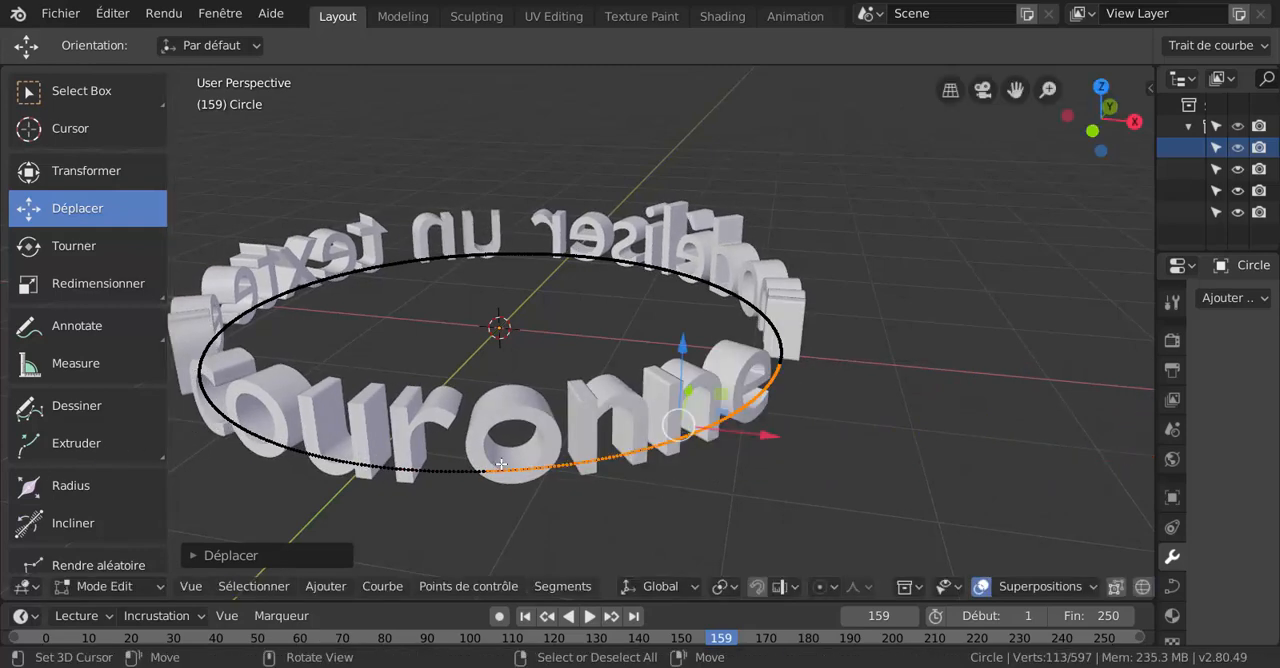
Return to Object Mode, select the ring text and apply its Curve modifier (Courbe)
{"action": "middle_click_drag", "start_coordinate": [503, 462], "coordinate": [471, 419]}
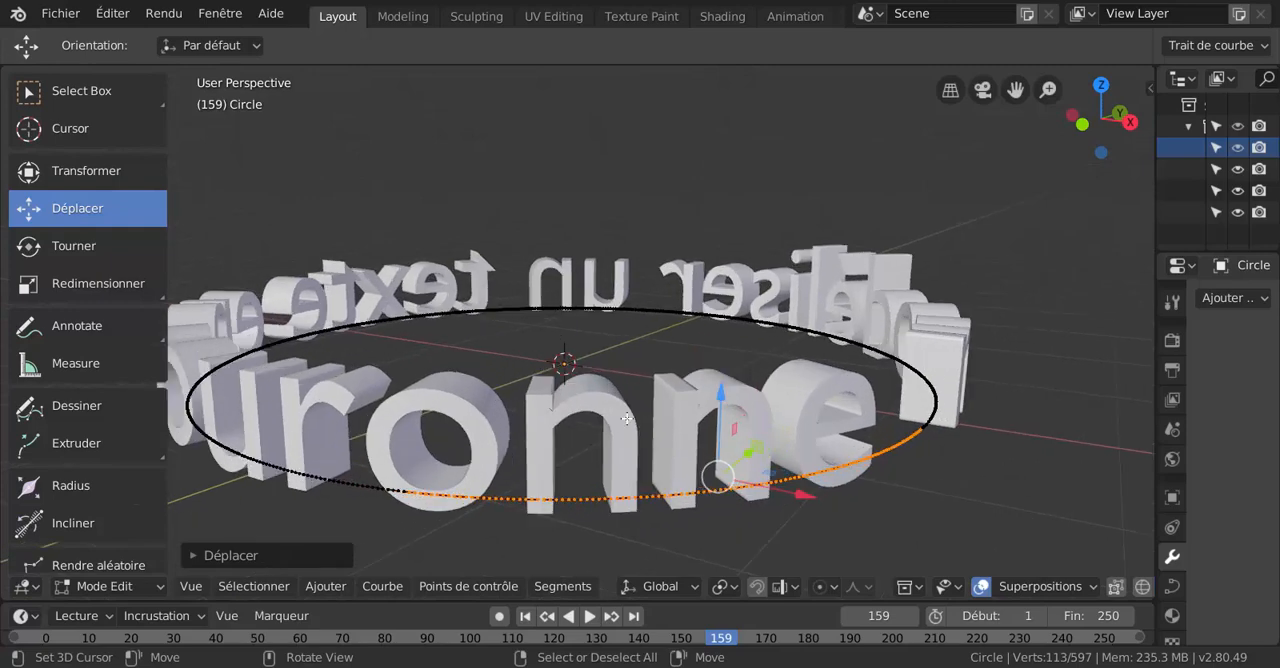
{"action": "key", "text": "ctrl+Tab"}
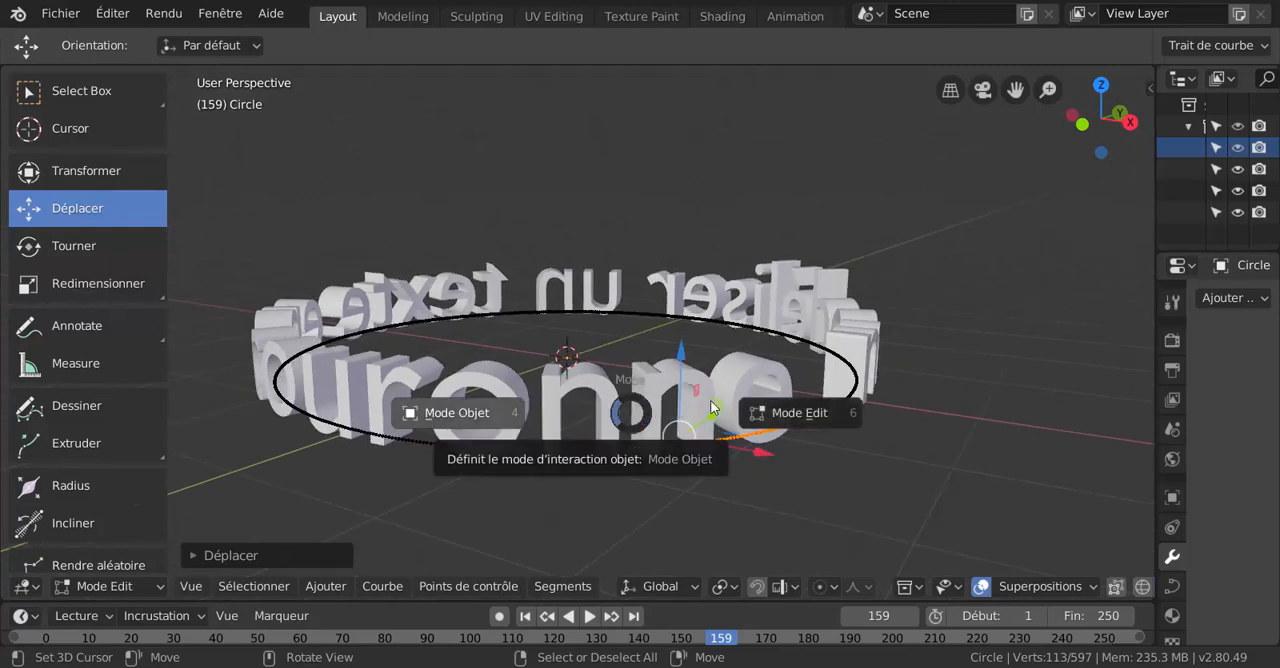
{"action": "left_click", "coordinate": [479, 413]}
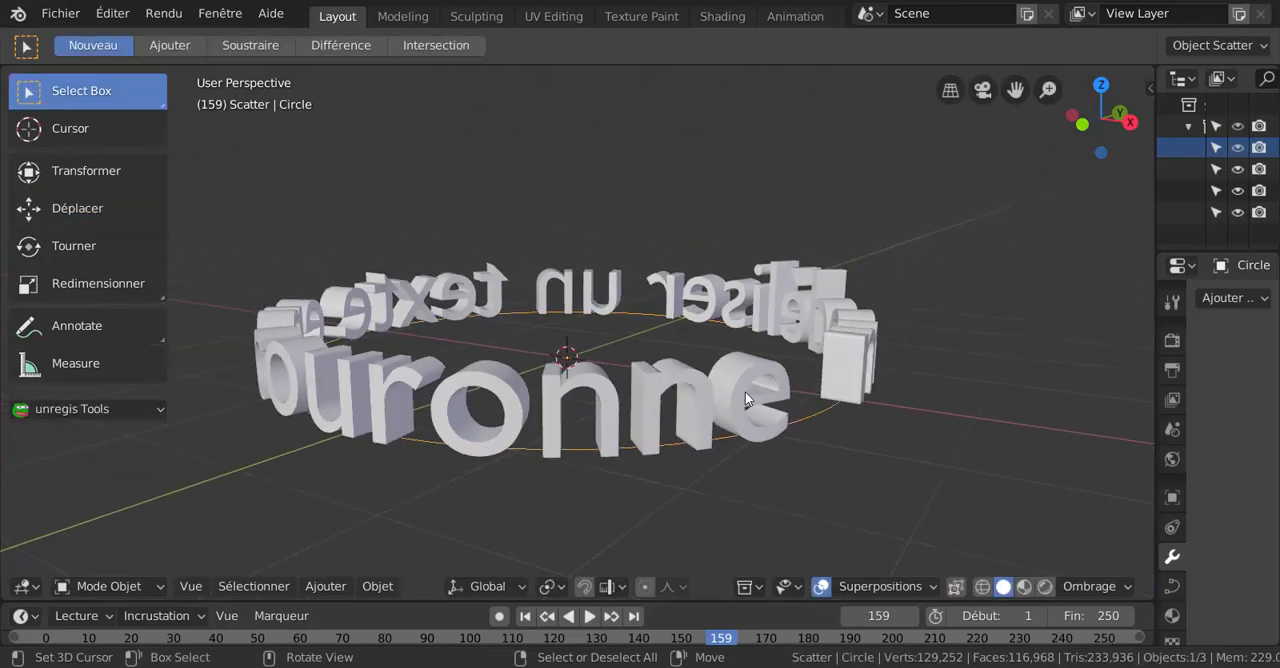
{"action": "left_click", "coordinate": [745, 392]}
{"action": "left_click_drag", "start_coordinate": [1155, 373], "coordinate": [815, 380]}
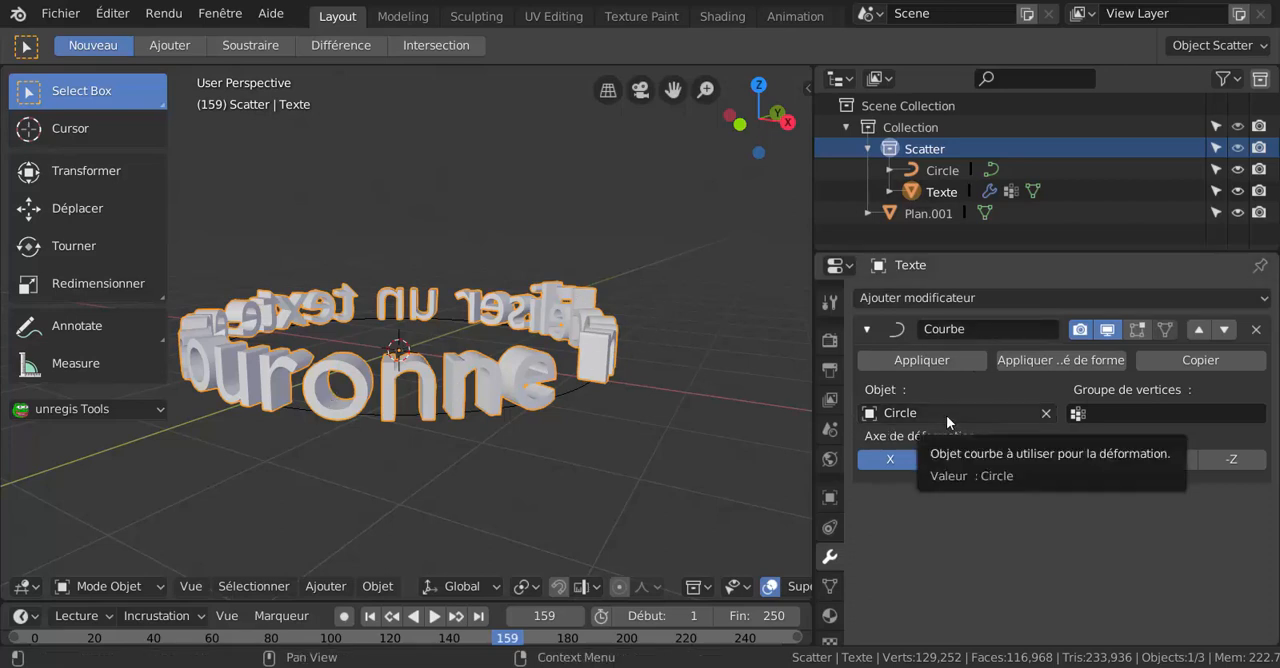
{"action": "left_click", "coordinate": [927, 359]}
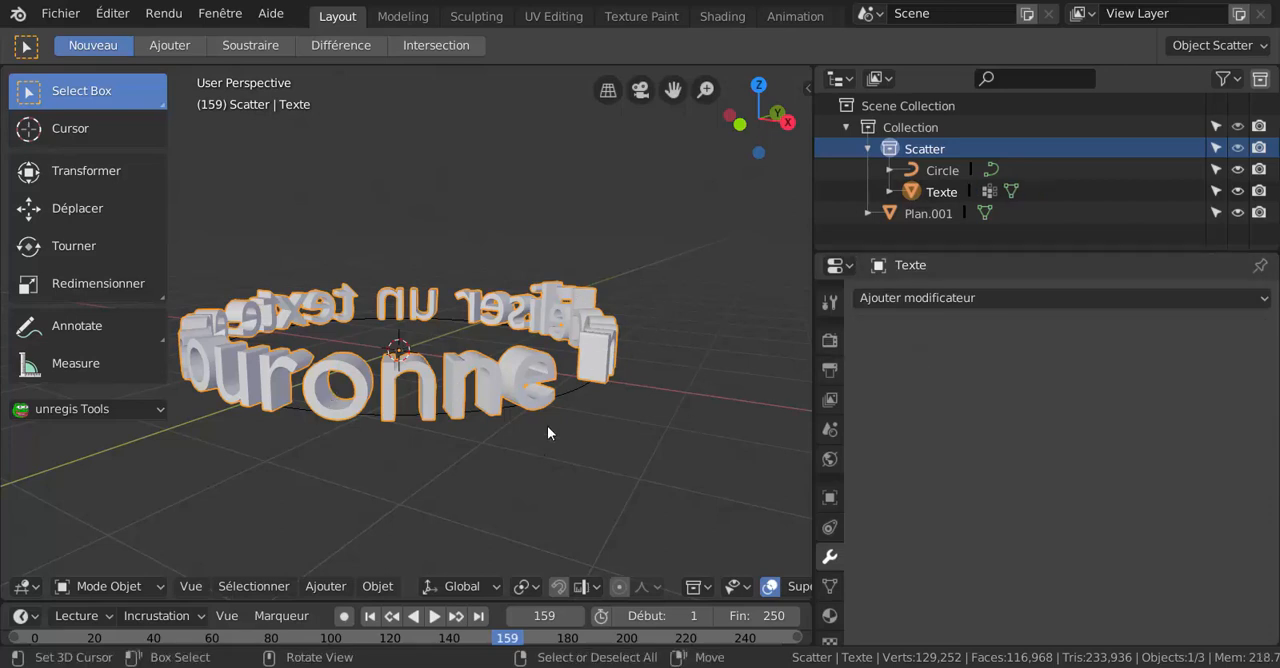
Select the circle curve beneath the text and delete it
{"action": "left_click", "coordinate": [573, 387]}
{"action": "key", "text": "x"}
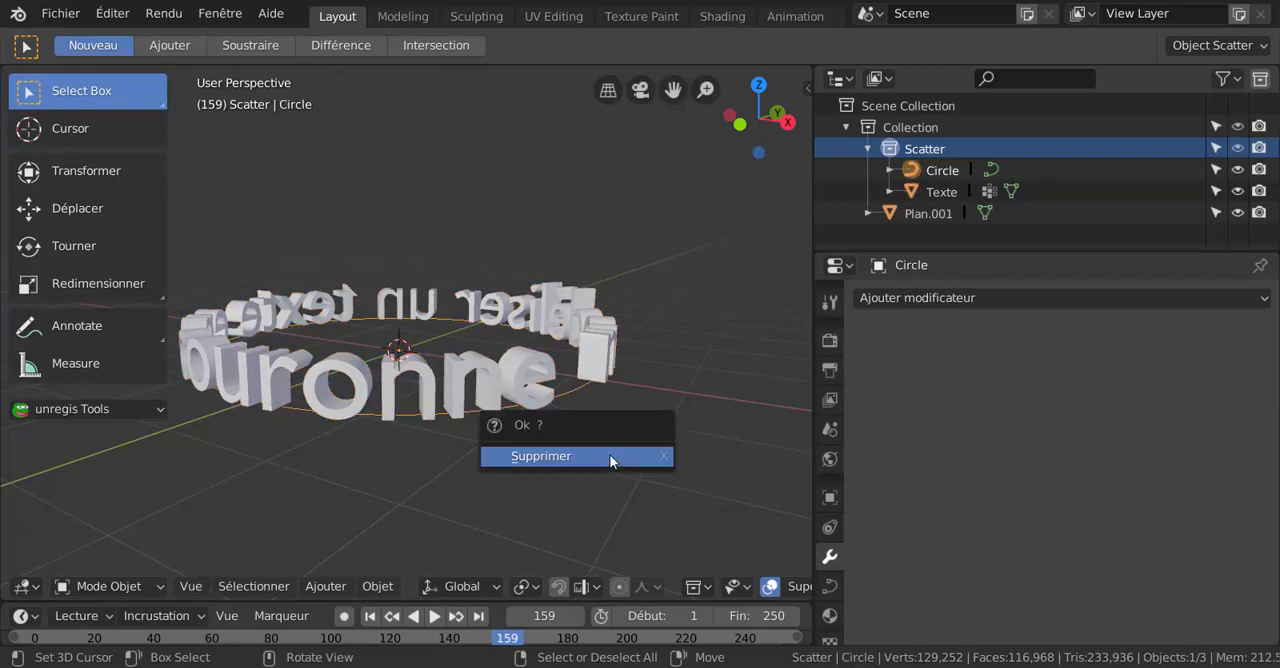
{"action": "left_click", "coordinate": [580, 458]}
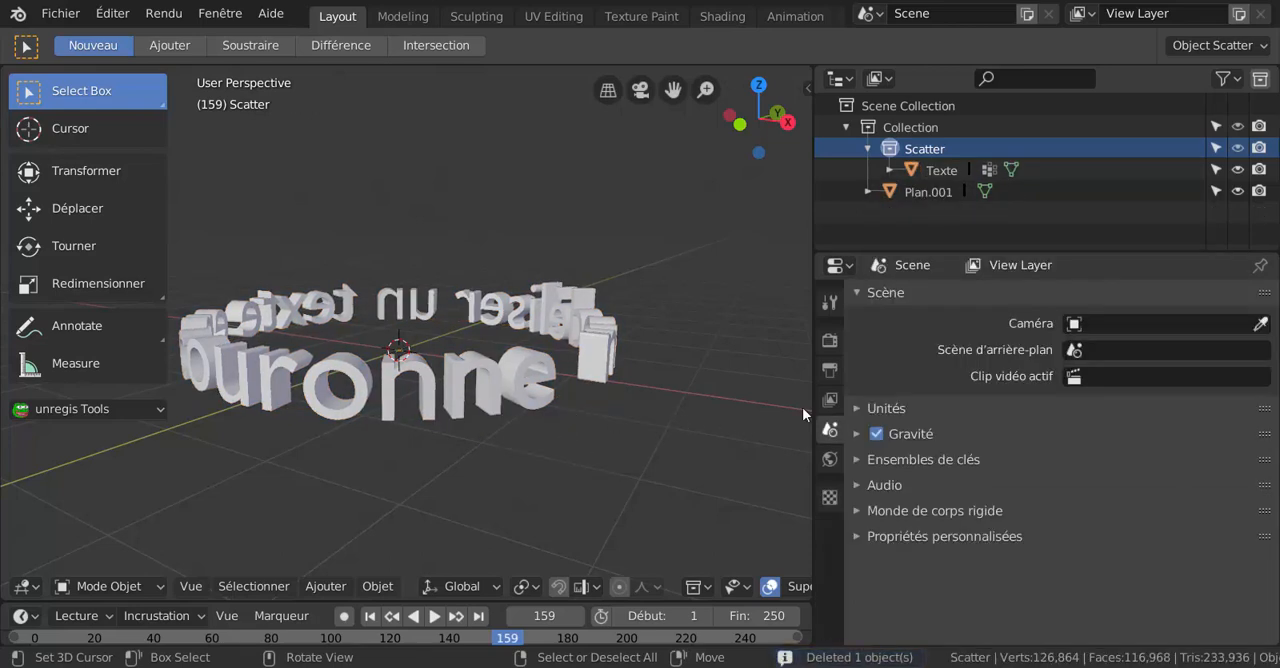
Enlarge the 3D viewport and switch it to rendered shading to show the gold text ring in its environment
{"action": "left_click_drag", "start_coordinate": [810, 404], "coordinate": [1127, 400]}
{"action": "middle_click_drag", "start_coordinate": [1030, 398], "coordinate": [969, 525]}
{"action": "left_click", "coordinate": [1016, 586]}
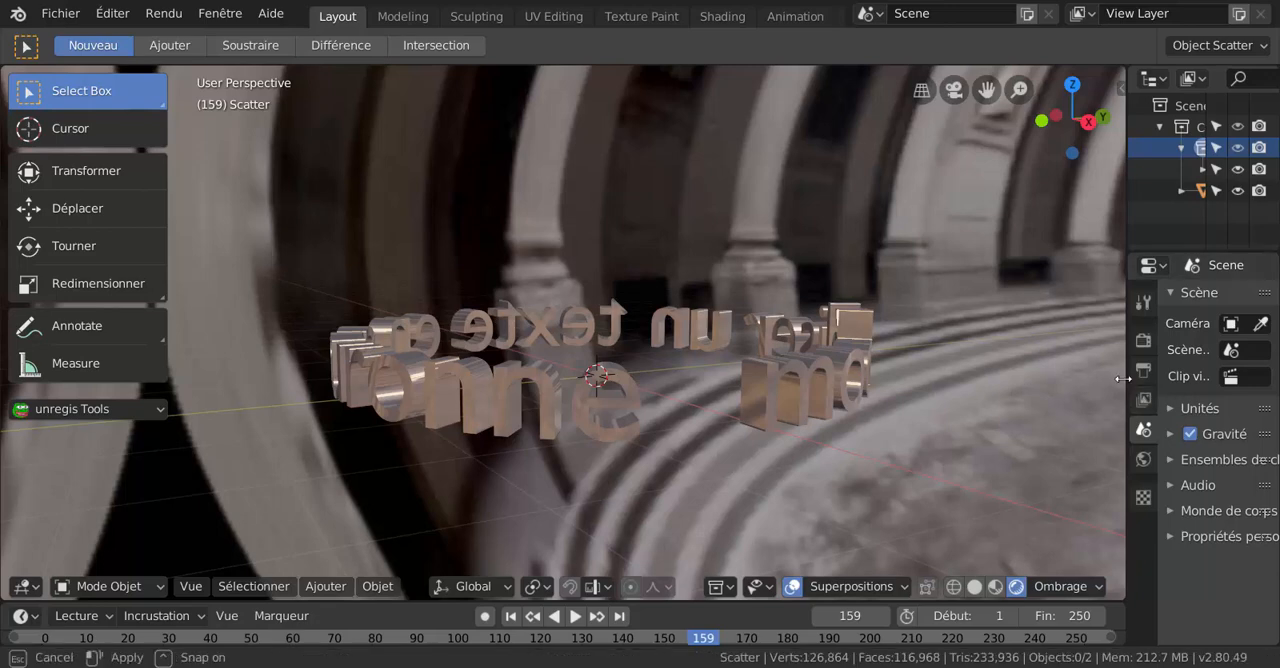
Open the World surface settings and widen the properties area to show the environment image's options
{"action": "left_click_drag", "start_coordinate": [1127, 380], "coordinate": [1015, 430]}
{"action": "left_click", "coordinate": [1033, 458]}
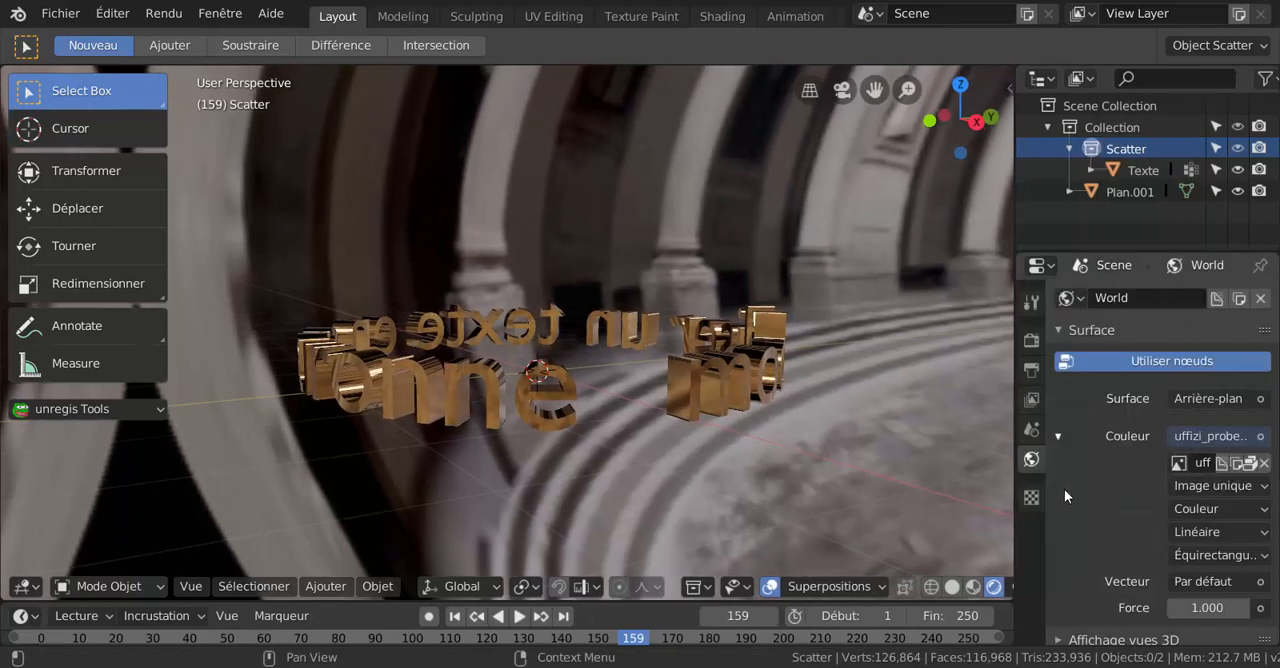
{"action": "scroll", "coordinate": [1080, 489], "scroll_direction": "down", "scroll_amount": 1}
{"action": "scroll", "coordinate": [1094, 496], "scroll_direction": "up", "scroll_amount": 1}
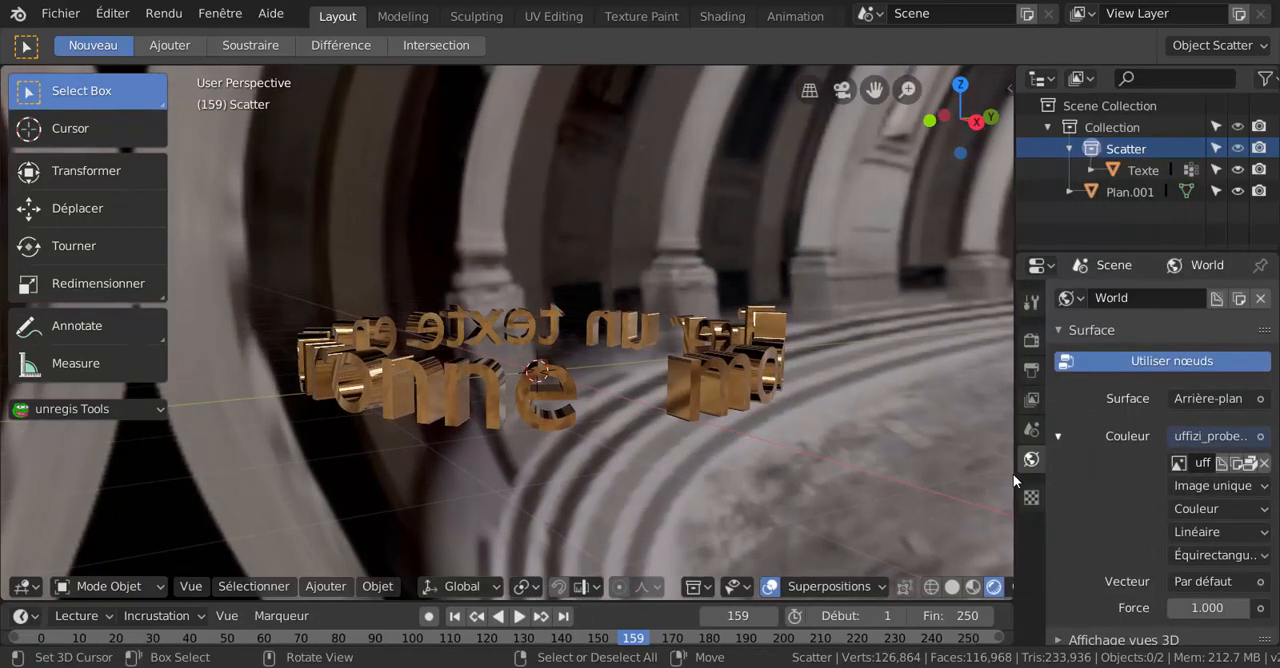
{"action": "left_click_drag", "start_coordinate": [1013, 474], "coordinate": [884, 493]}
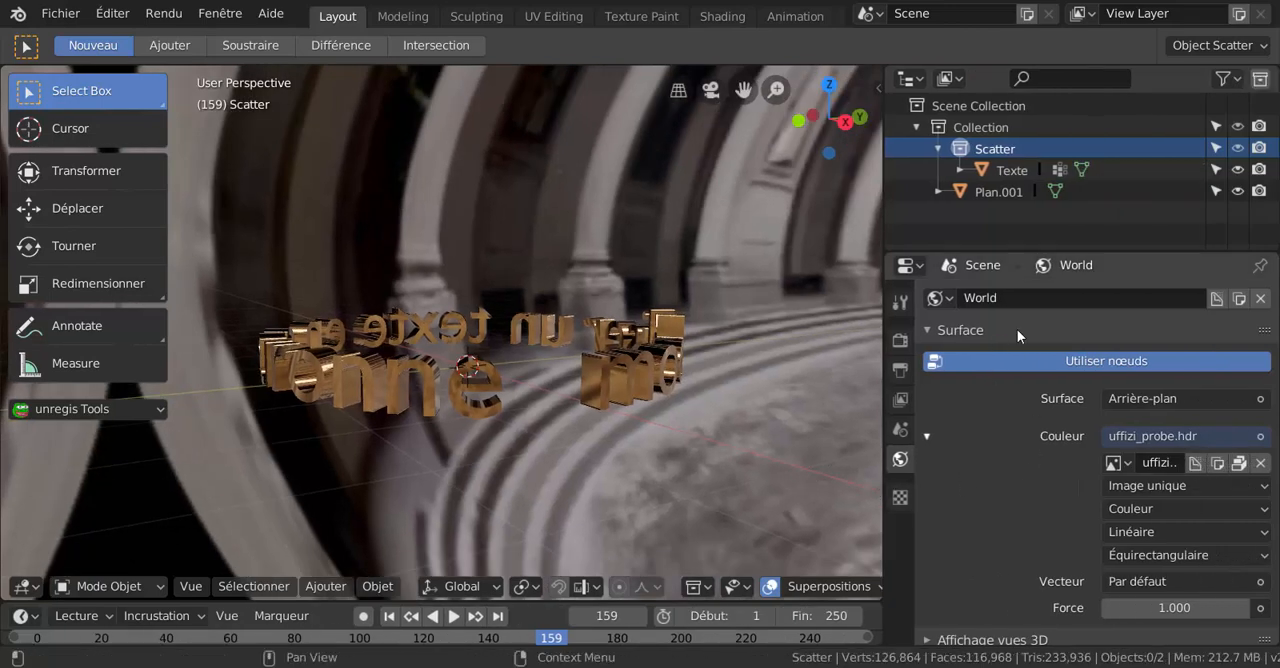
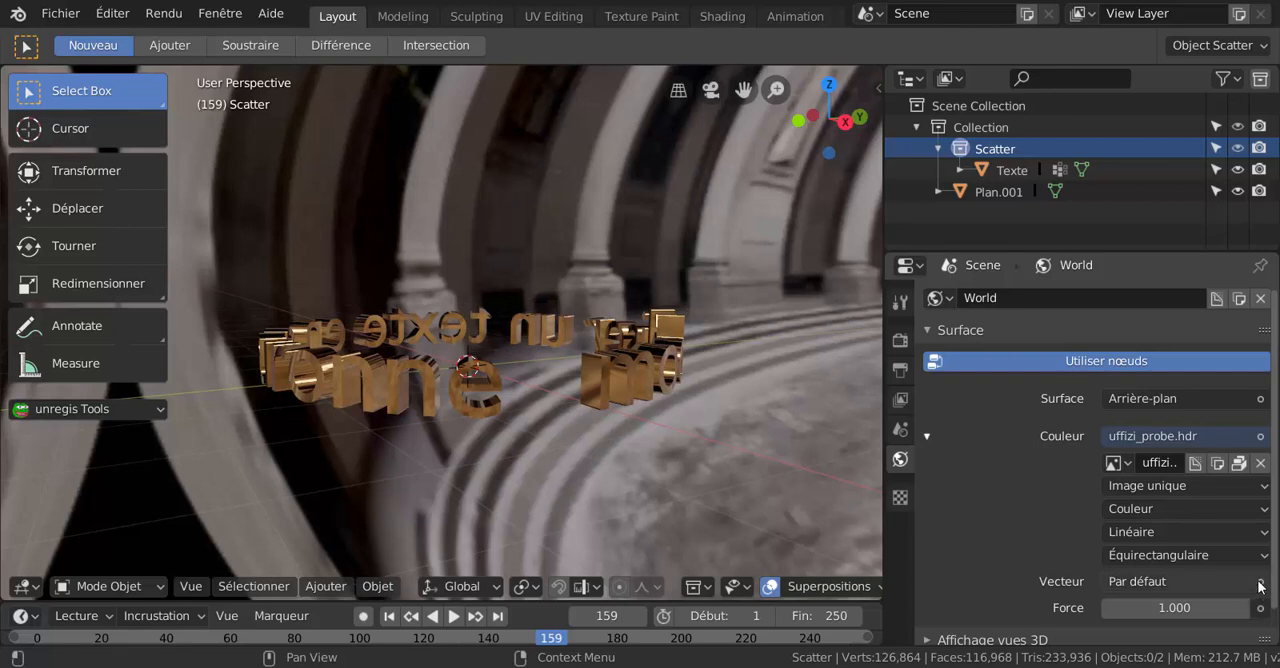
Try driving the World background strength (Force) with the light path's diffuse depth, Profondeur de diffusion
{"action": "left_click", "coordinate": [1260, 581]}
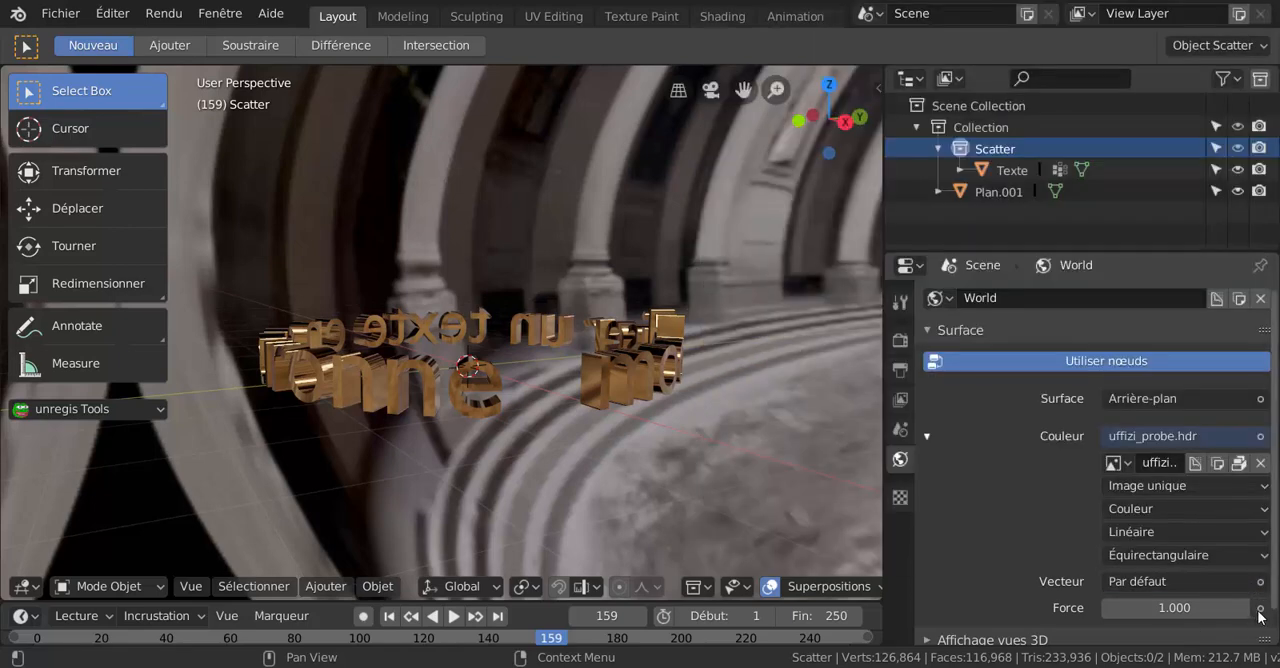
{"action": "left_click", "coordinate": [1257, 608]}
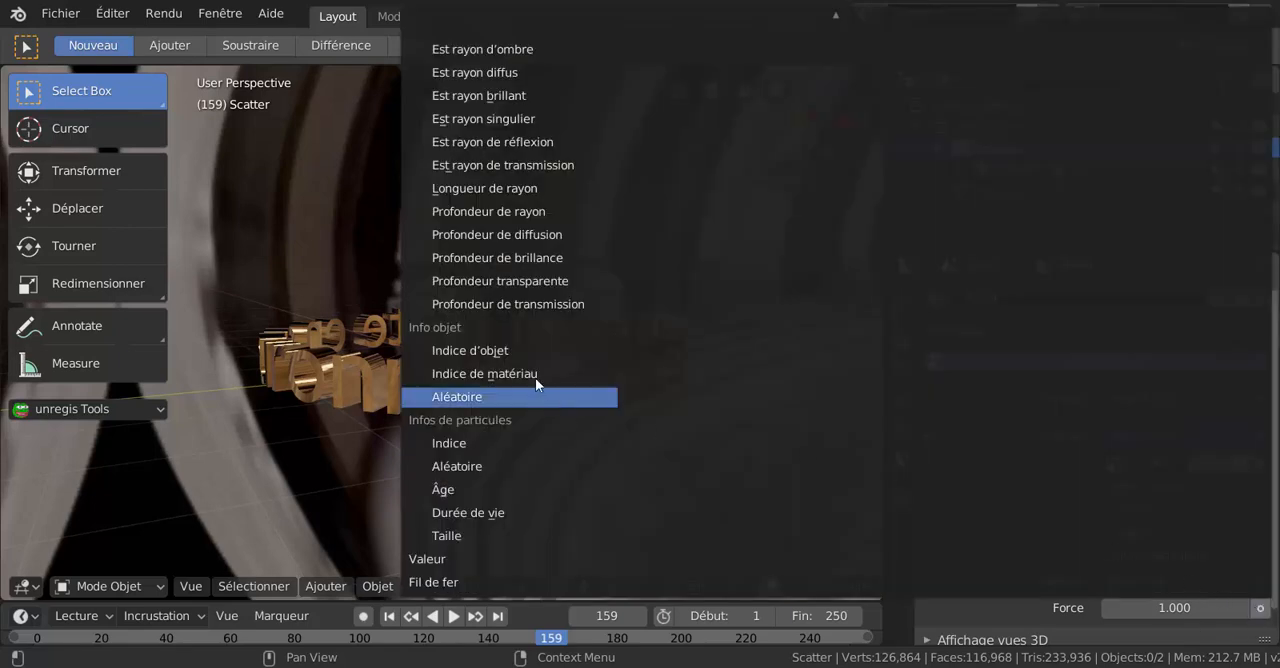
{"action": "left_click", "coordinate": [497, 235]}
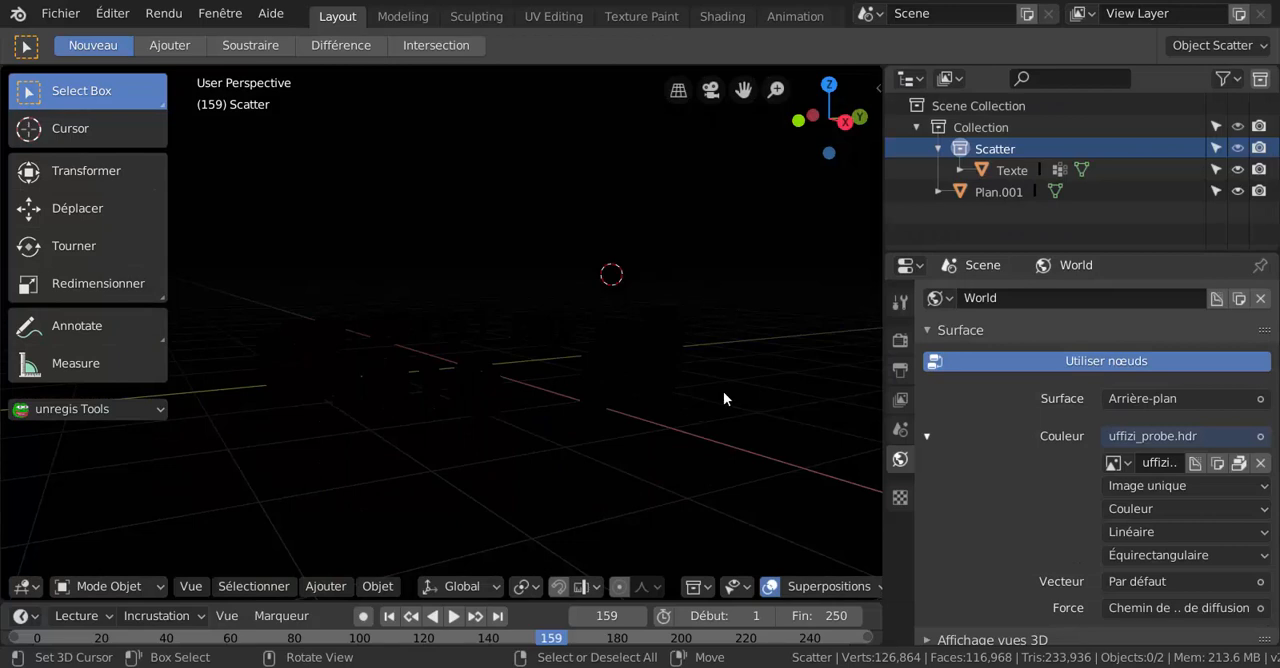
Drive the World background strength with the light path's ray depth (Profondeur de rayon) and widen the 3D viewport
{"action": "left_click", "coordinate": [1260, 608]}
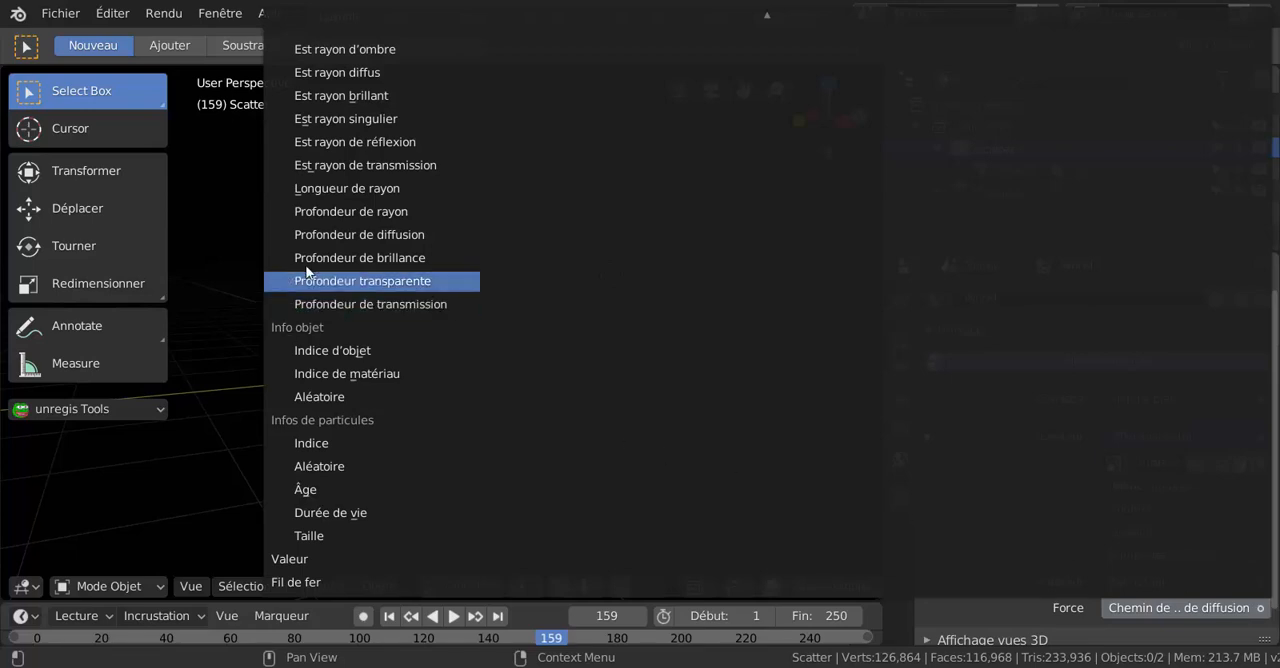
{"action": "left_click", "coordinate": [343, 211]}
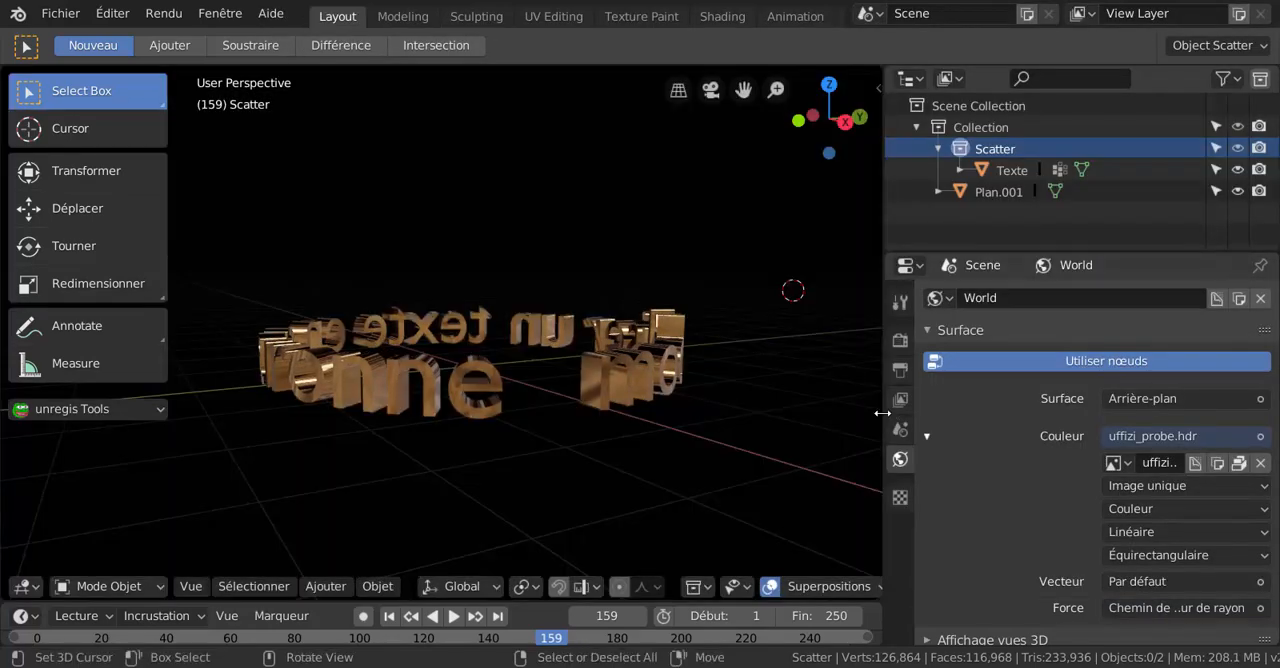
{"action": "left_click_drag", "start_coordinate": [885, 402], "coordinate": [1078, 401]}
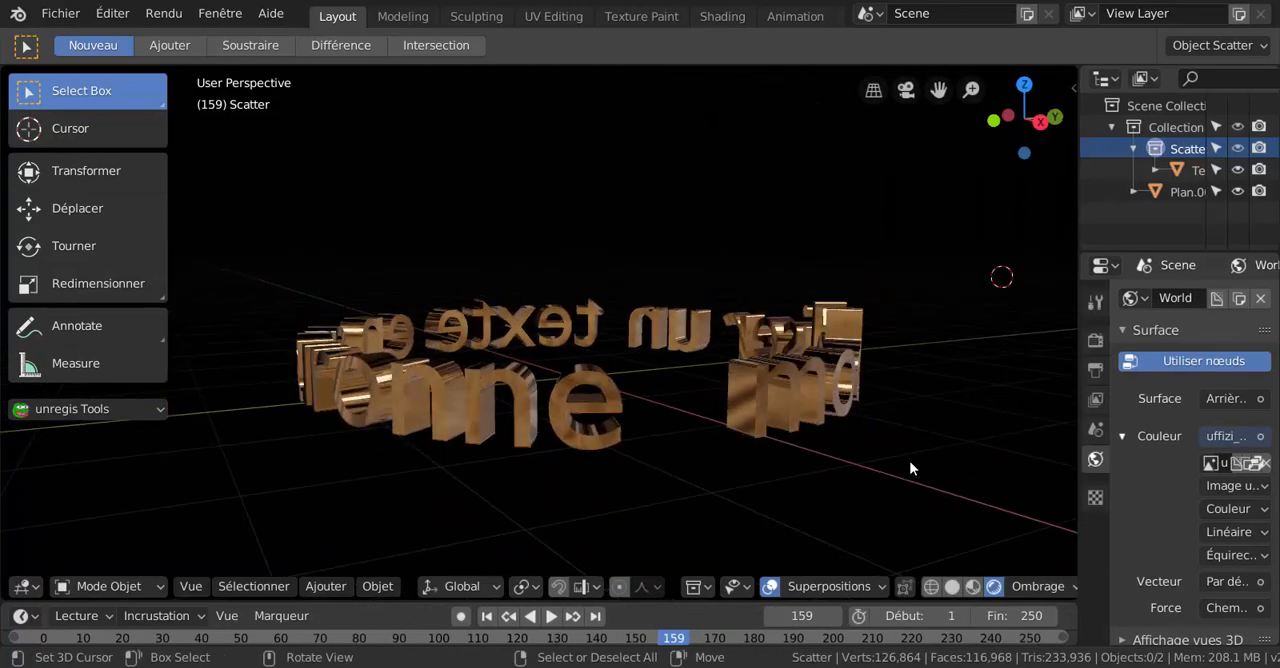
Switch the viewport to material preview shading and light the gold text with the grassy field and blue sky HDRI
{"action": "scroll", "coordinate": [975, 584], "scroll_direction": "down", "scroll_amount": 1}
{"action": "left_click", "coordinate": [1001, 586]}
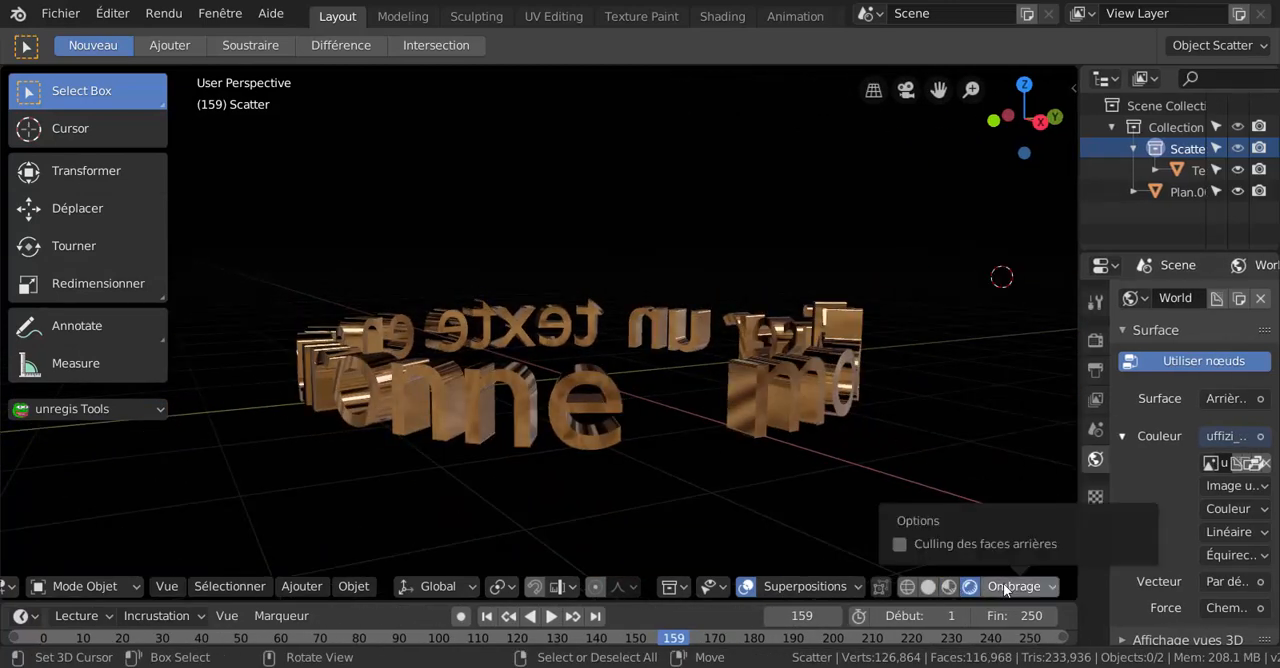
{"action": "left_click", "coordinate": [949, 586]}
{"action": "left_click", "coordinate": [1002, 584]}
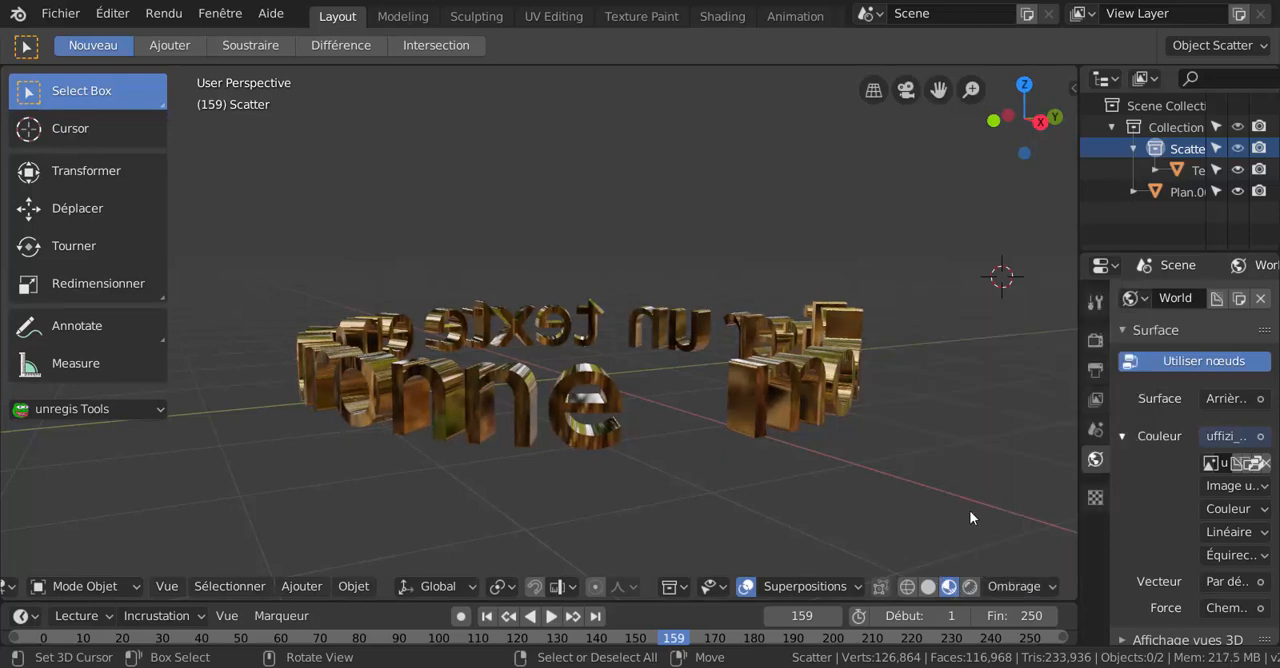
{"action": "left_click", "coordinate": [1001, 586]}
{"action": "left_click", "coordinate": [1009, 420]}
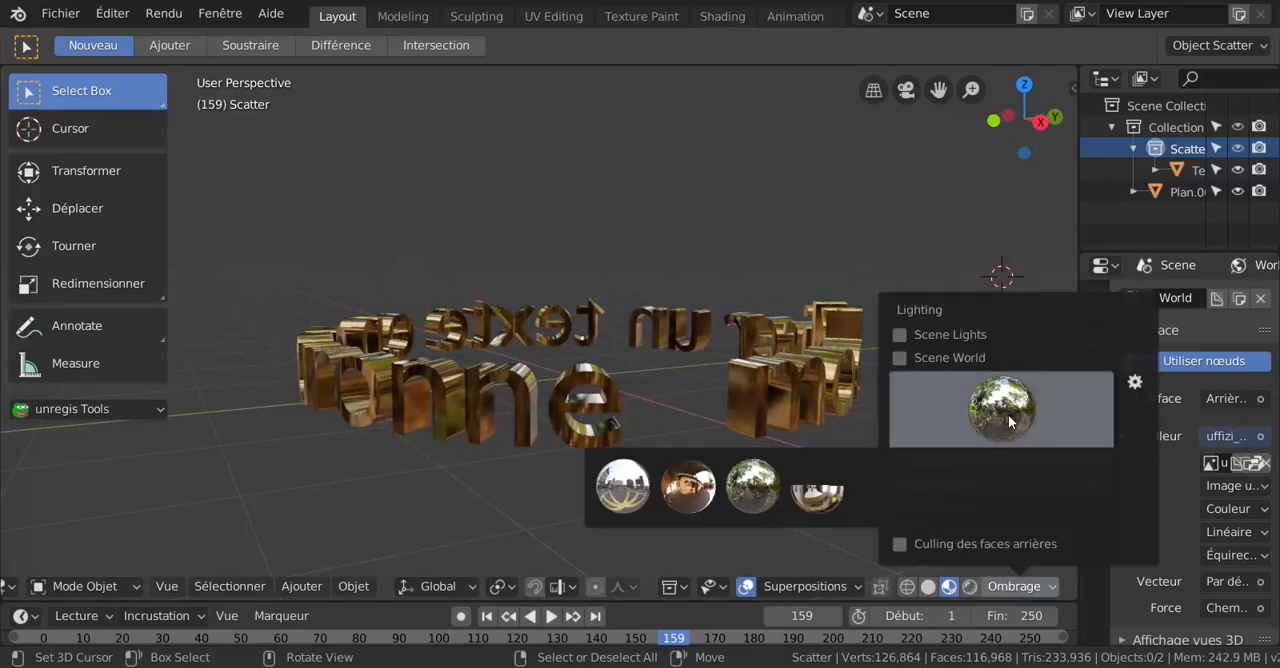
{"action": "left_click", "coordinate": [1010, 486]}
{"action": "scroll", "coordinate": [771, 468], "scroll_direction": "up", "scroll_amount": 5}
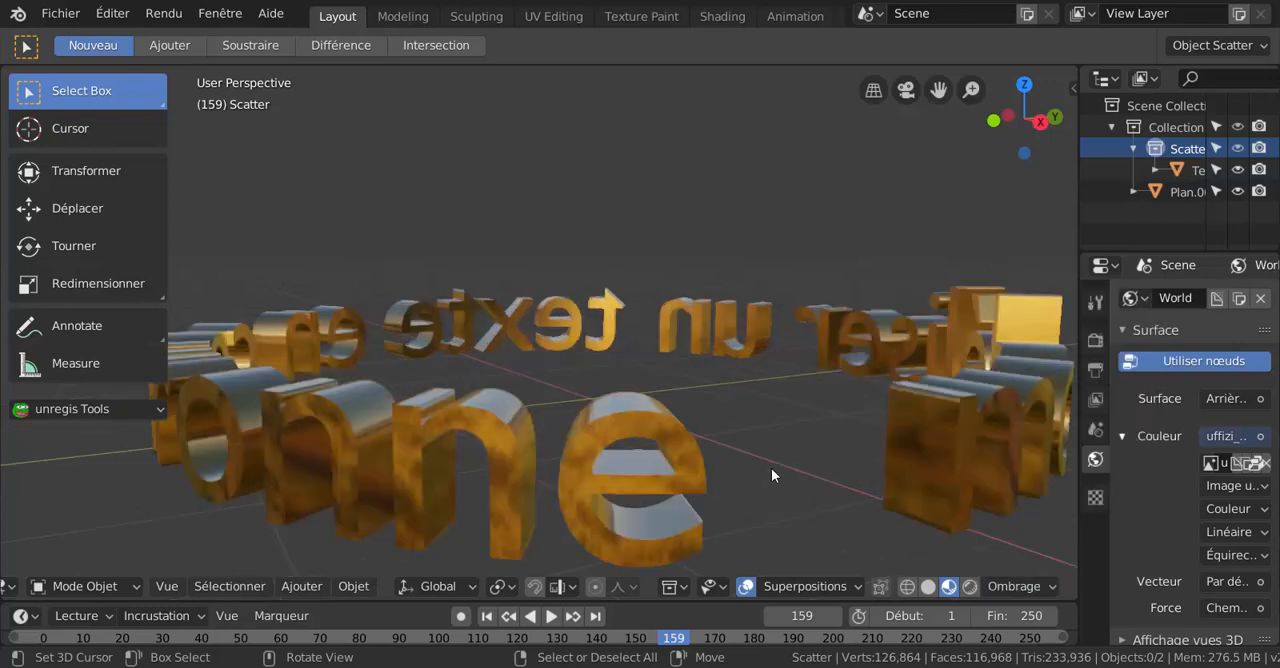
{"action": "scroll", "coordinate": [769, 465], "scroll_direction": "down", "scroll_amount": 5}
{"action": "middle_click_drag", "start_coordinate": [807, 460], "coordinate": [603, 423]}
{"action": "scroll", "coordinate": [604, 421], "scroll_direction": "up", "scroll_amount": 4}
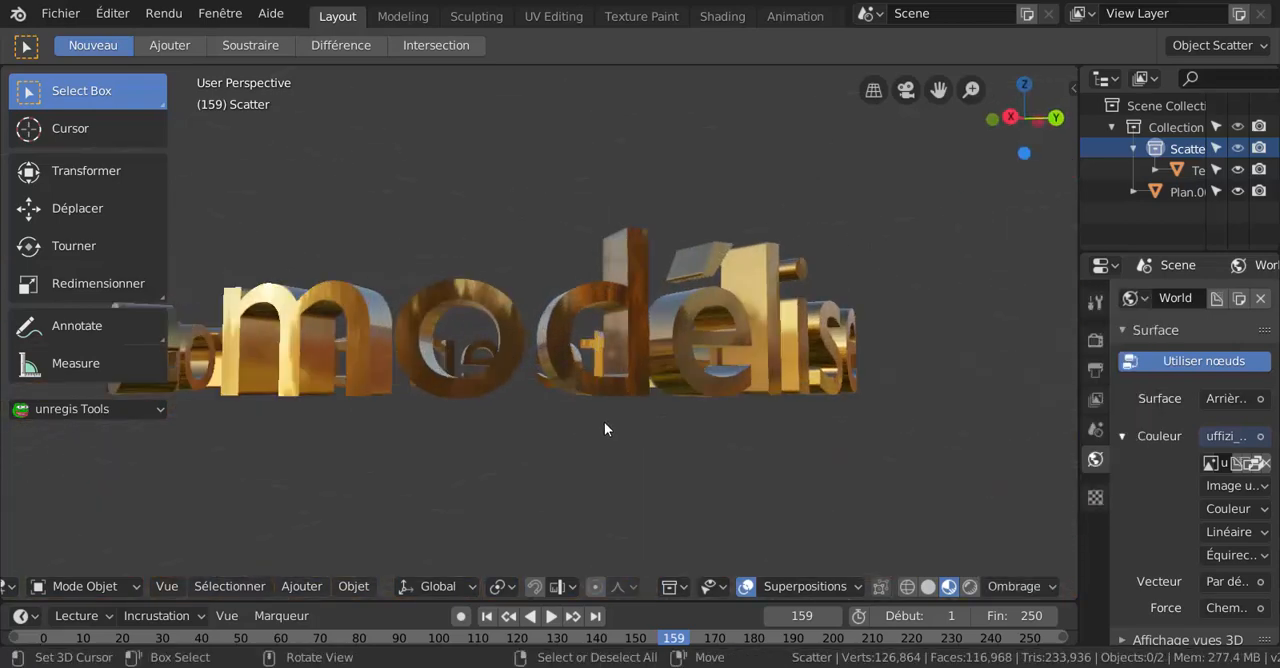
Try the warm interior HDRI on the text, and finally light the preview with the street HDRI
{"action": "left_click", "coordinate": [1012, 590]}
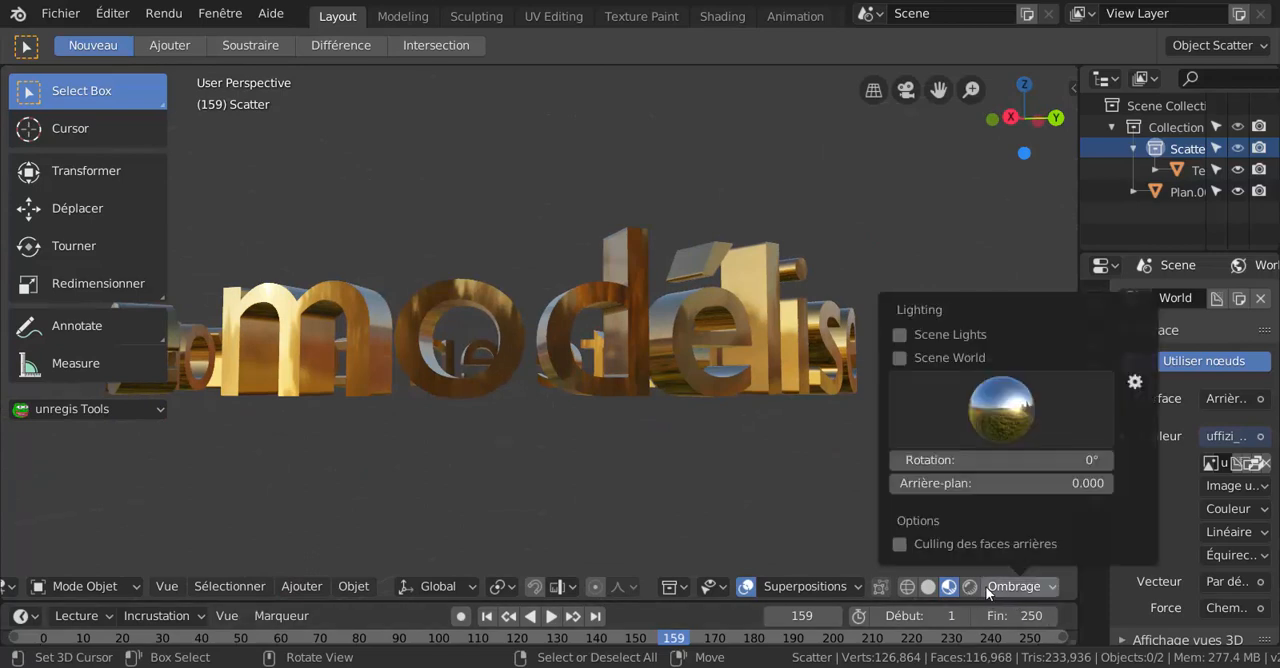
{"action": "left_click", "coordinate": [1019, 446]}
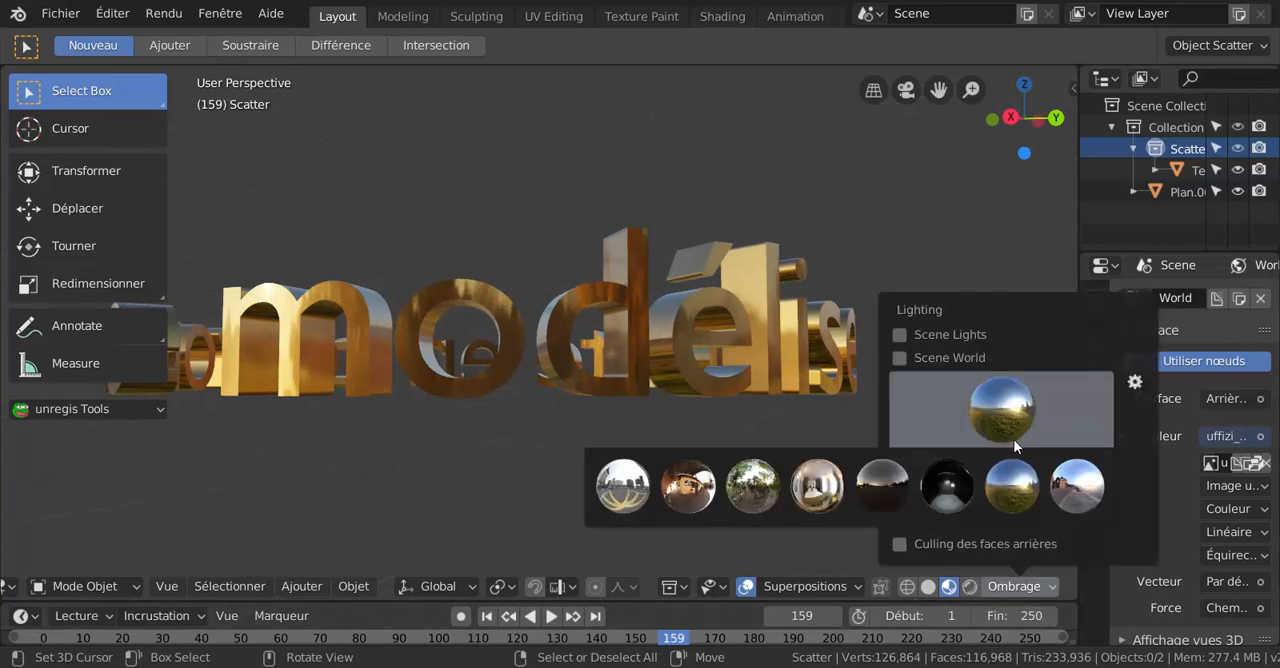
{"action": "left_click", "coordinate": [701, 487]}
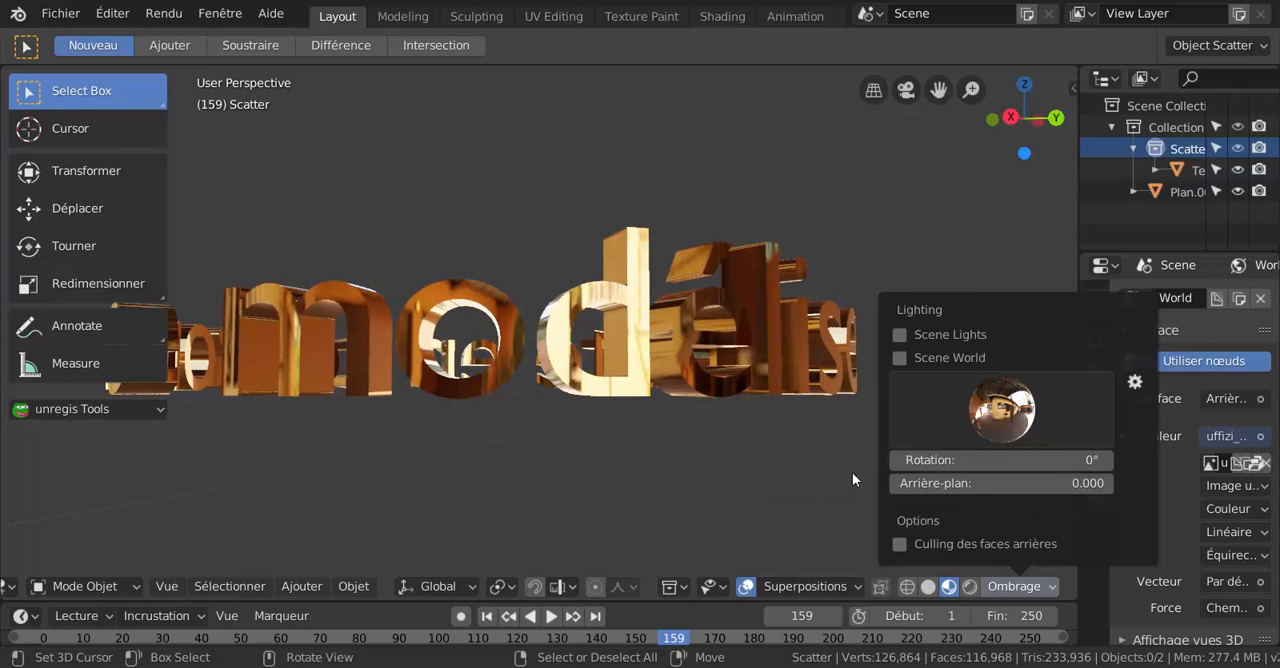
{"action": "left_click", "coordinate": [1001, 415]}
{"action": "left_click", "coordinate": [1086, 485]}
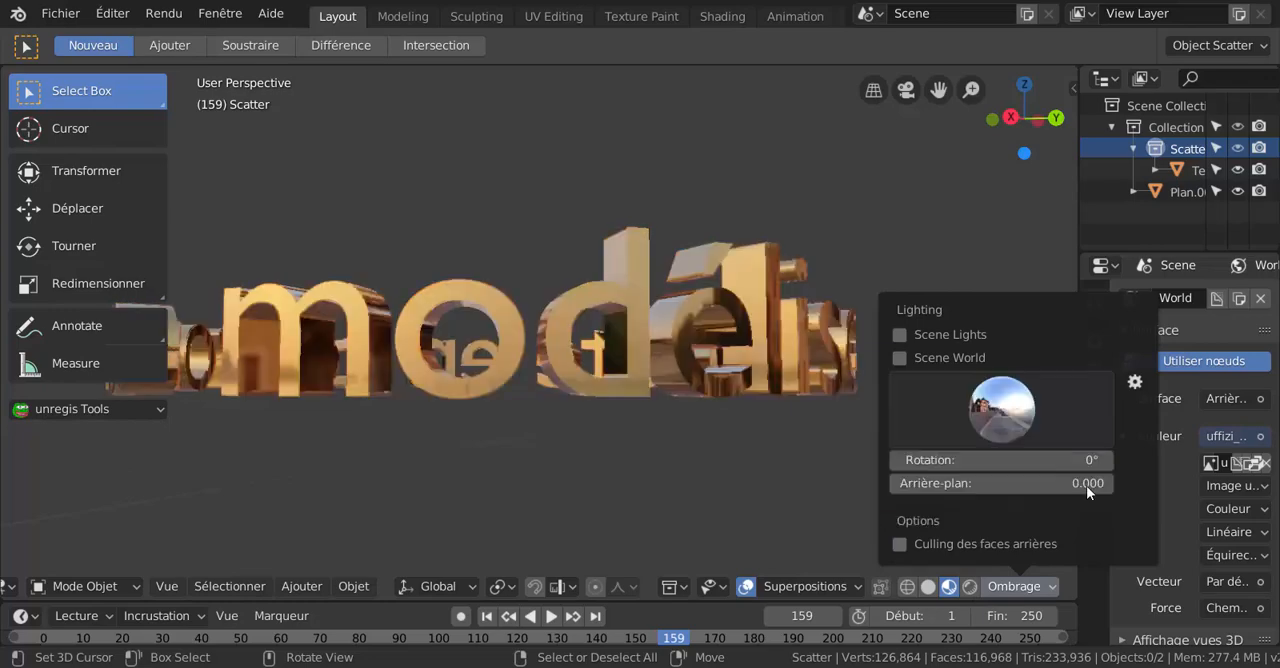
{"action": "mouse_move", "coordinate": [740, 477]}
{"action": "middle_mouse_down"}
{"action": "mouse_move", "coordinate": [723, 514]}
{"action": "mouse_move", "coordinate": [654, 497]}
{"action": "mouse_move", "coordinate": [647, 448]}
{"action": "mouse_move", "coordinate": [717, 432]}
{"action": "mouse_move", "coordinate": [826, 476]}
{"action": "middle_mouse_up"}
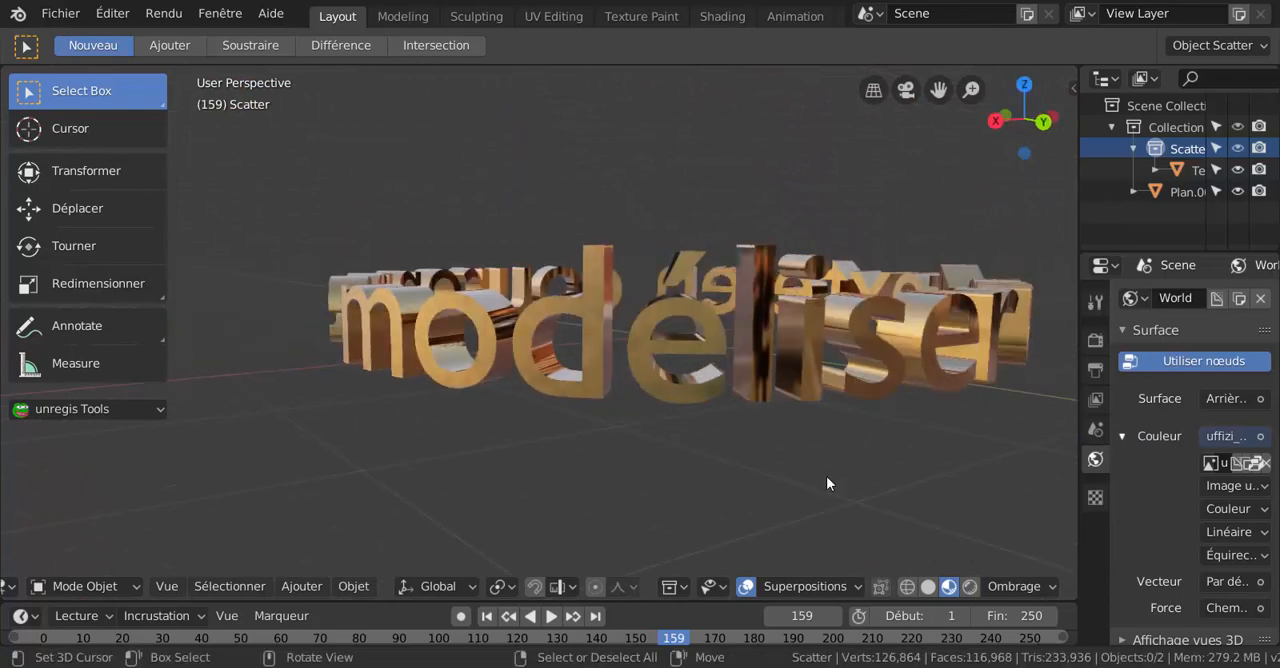
Compare the gold text in rendered shading and in material preview shading
{"action": "left_click", "coordinate": [970, 587]}
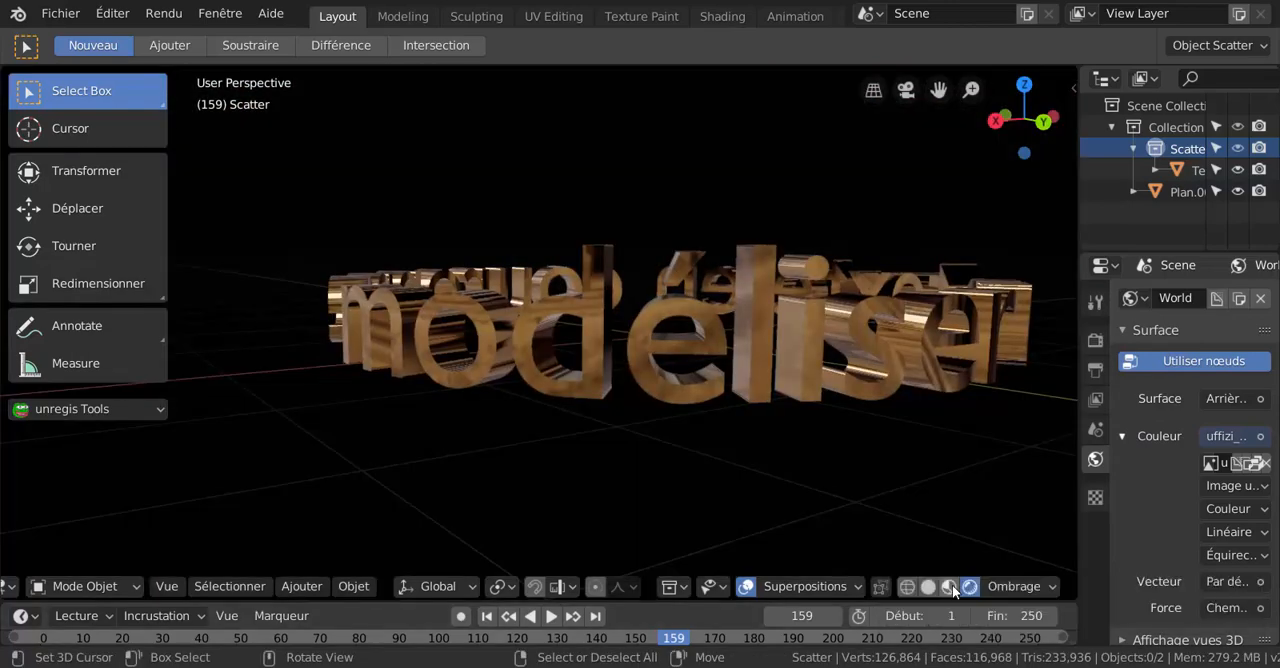
{"action": "left_click", "coordinate": [949, 587]}
{"action": "left_click", "coordinate": [968, 587]}
{"action": "left_click", "coordinate": [949, 587]}
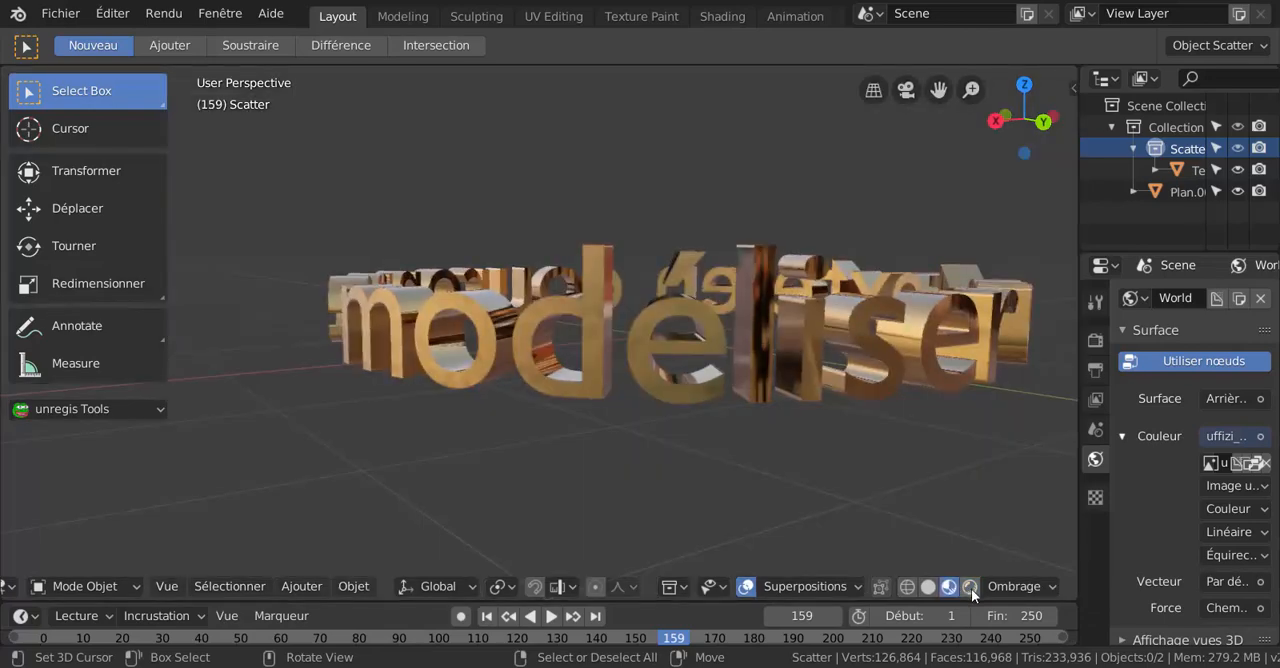
{"action": "left_click", "coordinate": [970, 587]}
{"action": "left_click", "coordinate": [950, 587]}
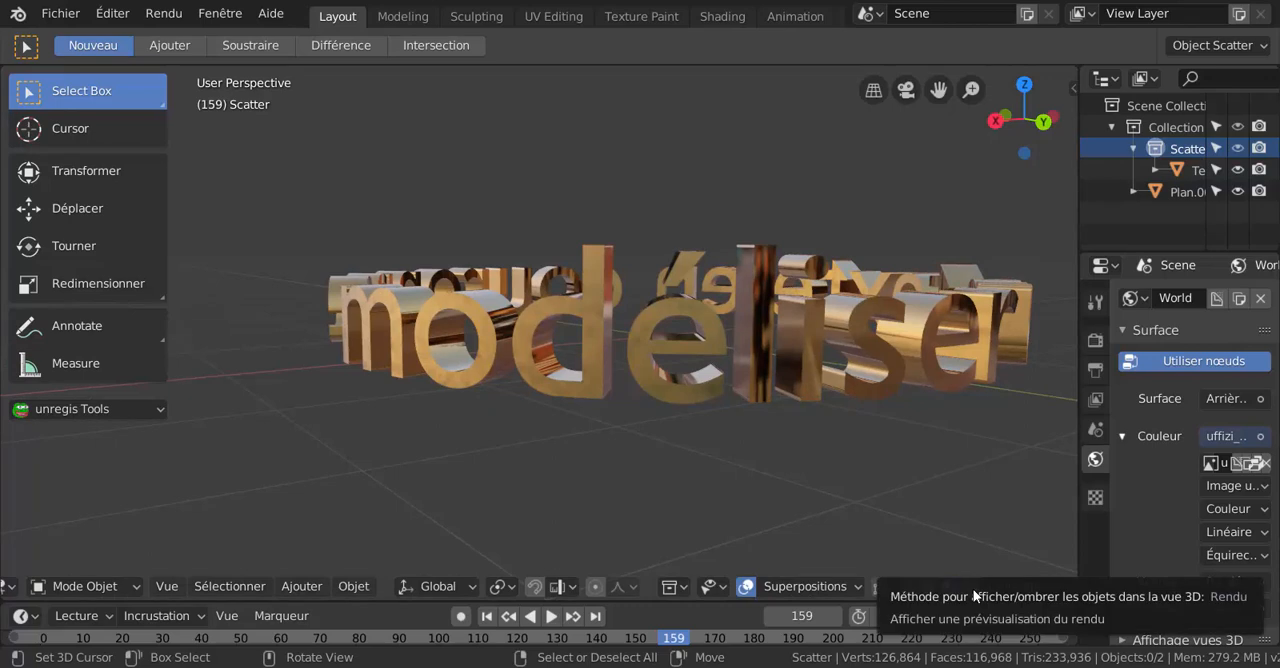
{"action": "left_click", "coordinate": [970, 587]}
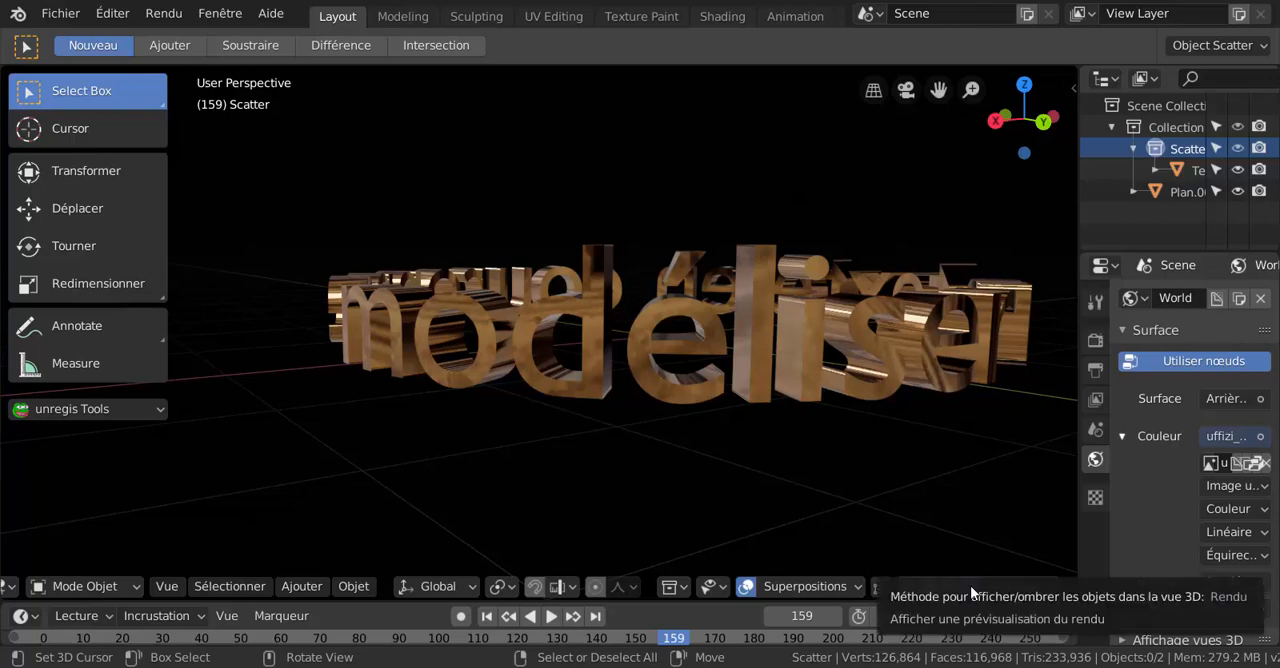
{"action": "left_click", "coordinate": [949, 587]}
Examine the text ring from several angles in material preview, and again in rendered shading
{"action": "mouse_move", "coordinate": [895, 530]}
{"action": "middle_mouse_down"}
{"action": "mouse_move", "coordinate": [817, 496]}
{"action": "mouse_move", "coordinate": [869, 537]}
{"action": "mouse_move", "coordinate": [854, 517]}
{"action": "mouse_move", "coordinate": [869, 523]}
{"action": "mouse_move", "coordinate": [810, 519]}
{"action": "mouse_move", "coordinate": [825, 473]}
{"action": "mouse_move", "coordinate": [869, 476]}
{"action": "mouse_move", "coordinate": [877, 497]}
{"action": "middle_mouse_up"}
{"action": "scroll", "coordinate": [866, 517], "scroll_direction": "down", "scroll_amount": 2}
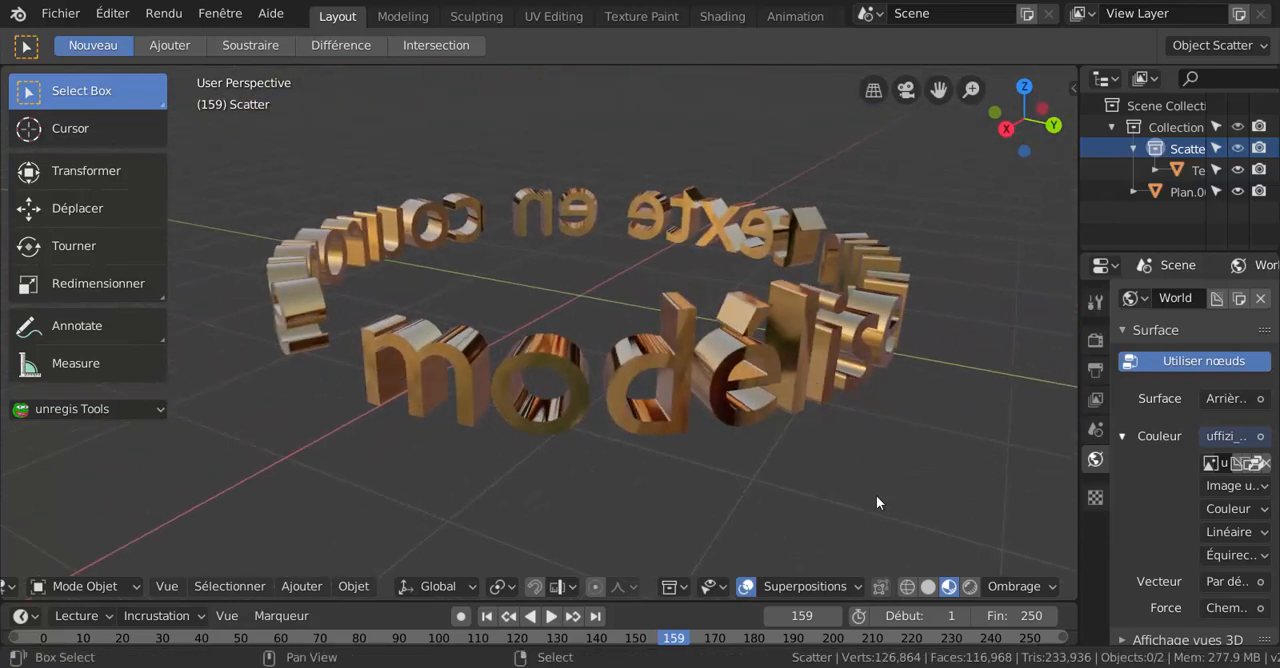
{"action": "middle_click_drag", "start_coordinate": [702, 468], "coordinate": [803, 470]}
{"action": "middle_click_drag", "start_coordinate": [897, 509], "coordinate": [845, 494]}
{"action": "left_click", "coordinate": [968, 587]}
{"action": "middle_click_drag", "start_coordinate": [968, 592], "coordinate": [717, 566]}
{"action": "scroll", "coordinate": [819, 470], "scroll_direction": "down", "scroll_amount": 2}
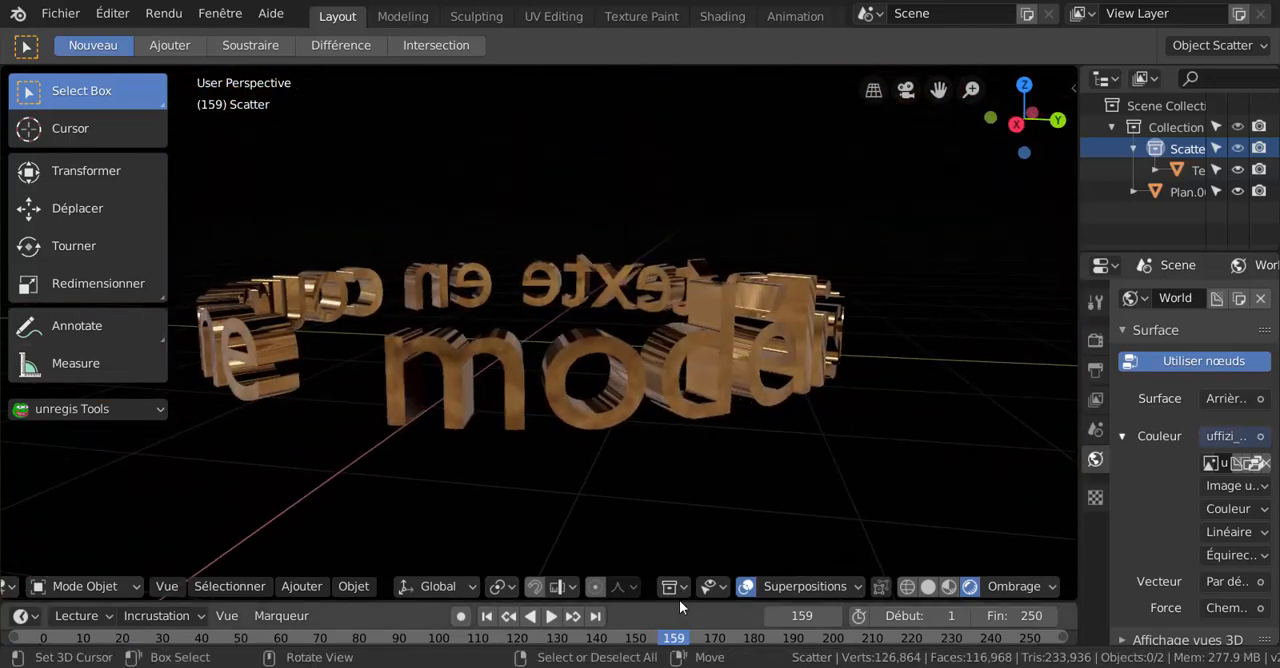
Enlarge the timeline area and set the current frame to 0
{"action": "left_click_drag", "start_coordinate": [680, 602], "coordinate": [636, 506]}
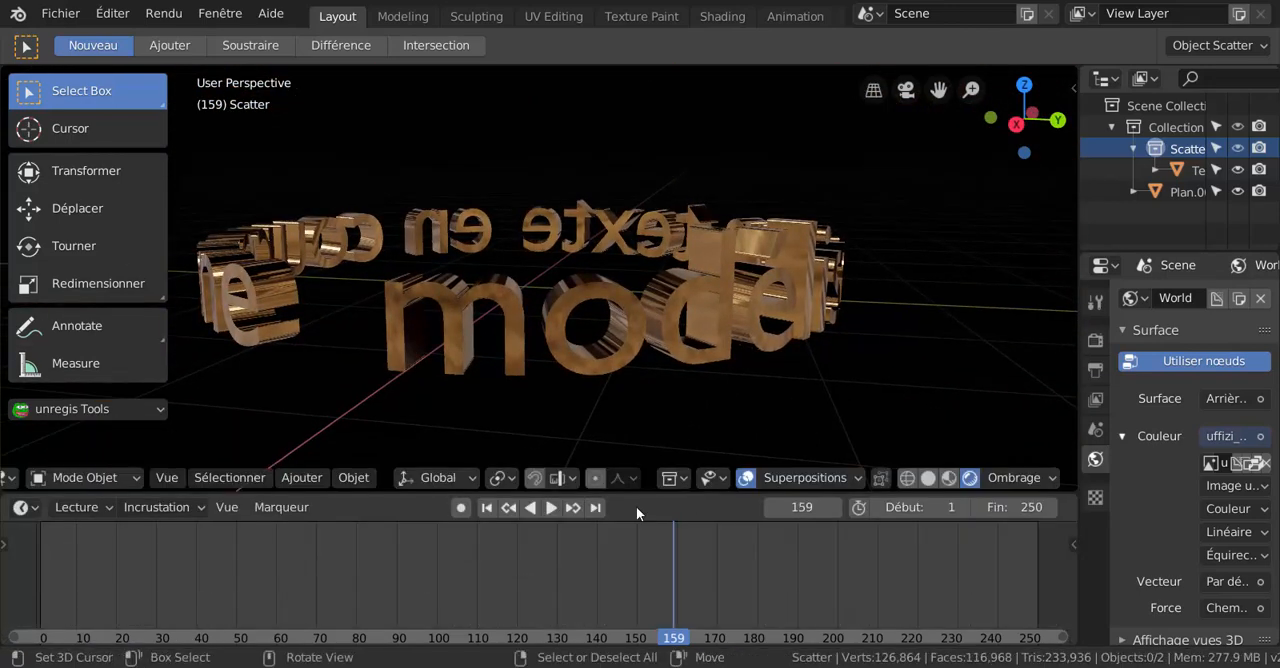
{"action": "left_click", "coordinate": [36, 576]}
{"action": "middle_click_drag", "start_coordinate": [591, 401], "coordinate": [692, 409], "text": "shift"}
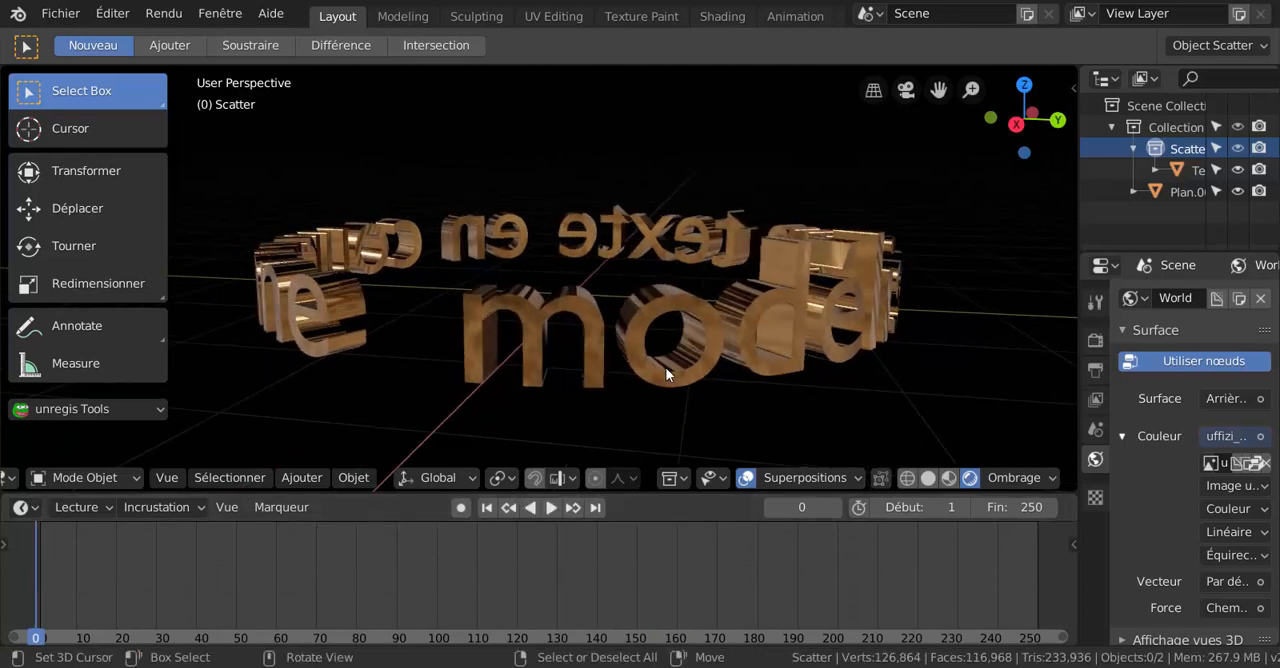
Select the ring text, enable automatic keyframing and record its starting keyframes at frame 0 in solid shading using the Move tool (Déplacer)
{"action": "left_click", "coordinate": [665, 367]}
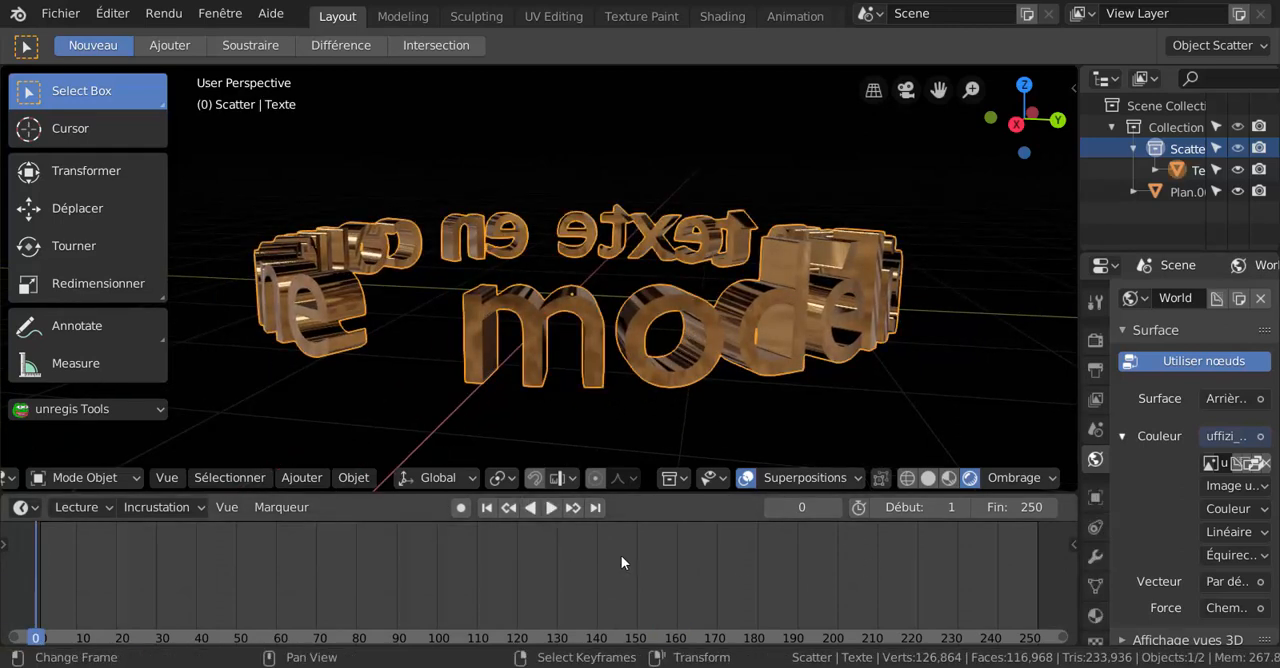
{"action": "left_click", "coordinate": [461, 508]}
{"action": "left_click", "coordinate": [934, 479]}
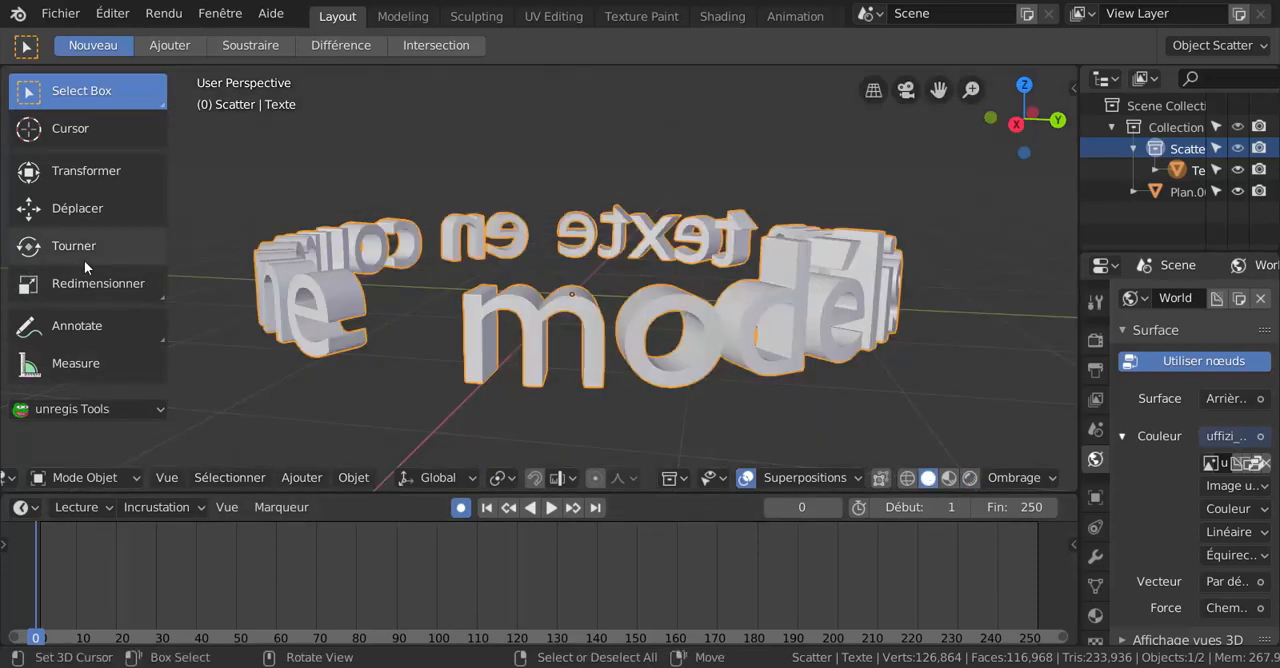
{"action": "left_click", "coordinate": [48, 208]}
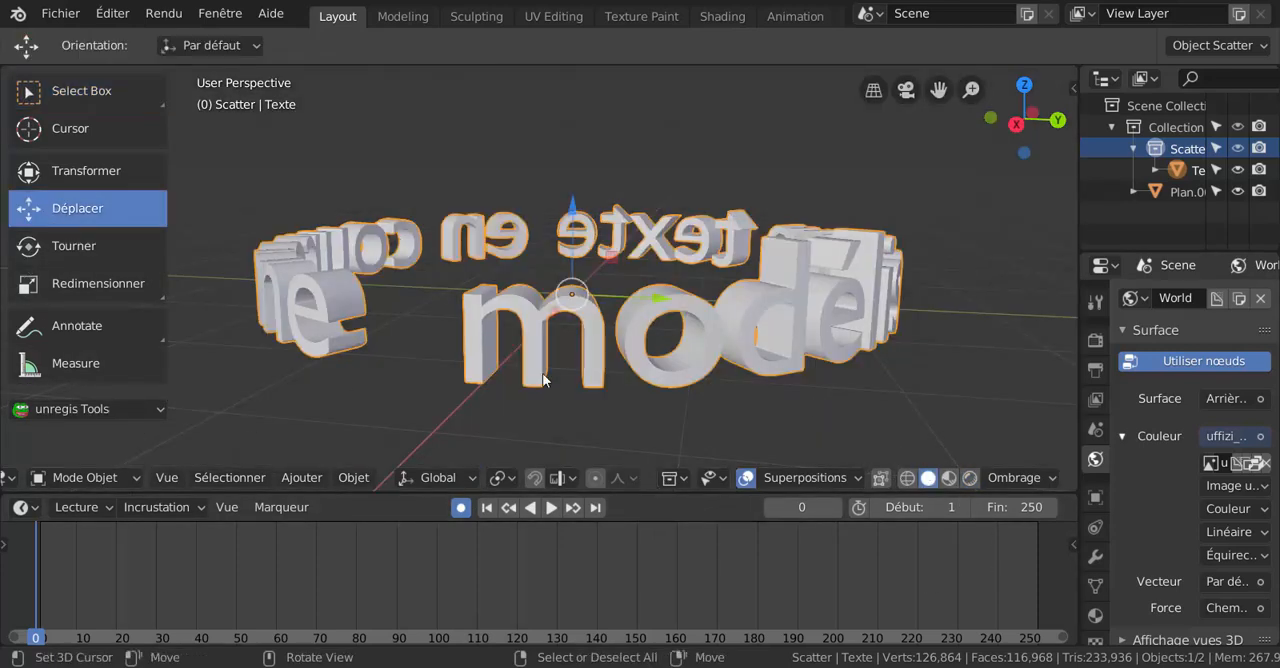
{"action": "left_click", "coordinate": [573, 213]}
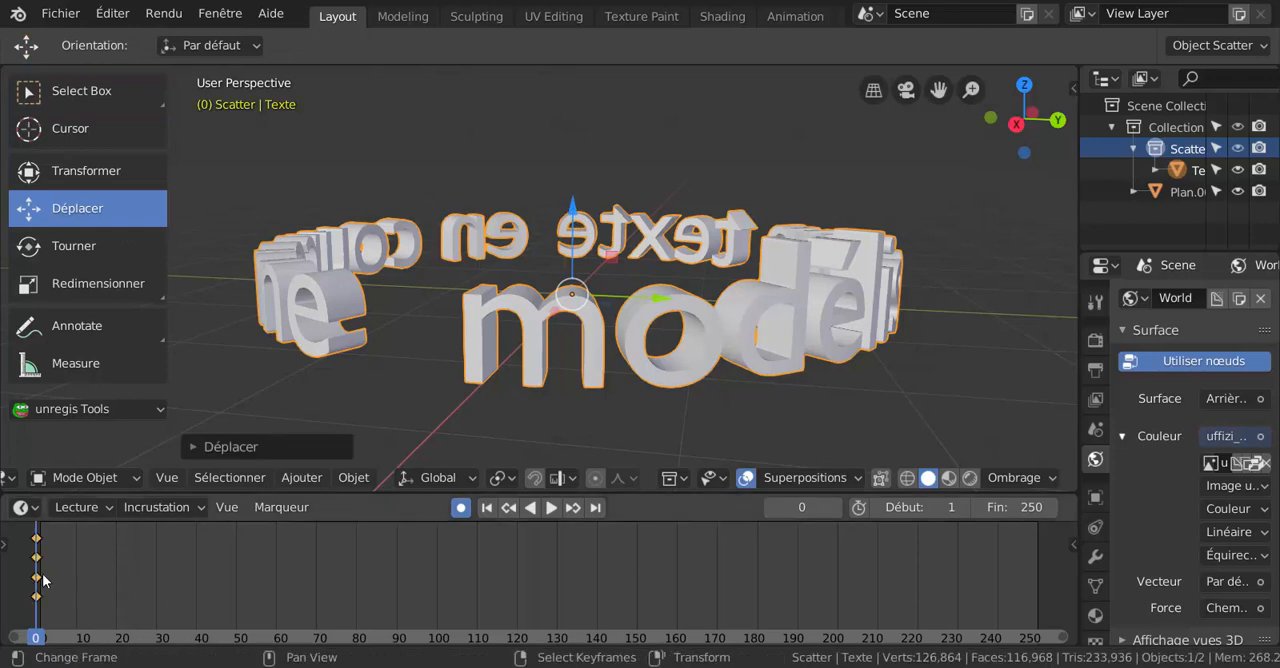
Set the animation's end frame to 500 and make frame 500 the current frame
{"action": "key", "text": "Home"}
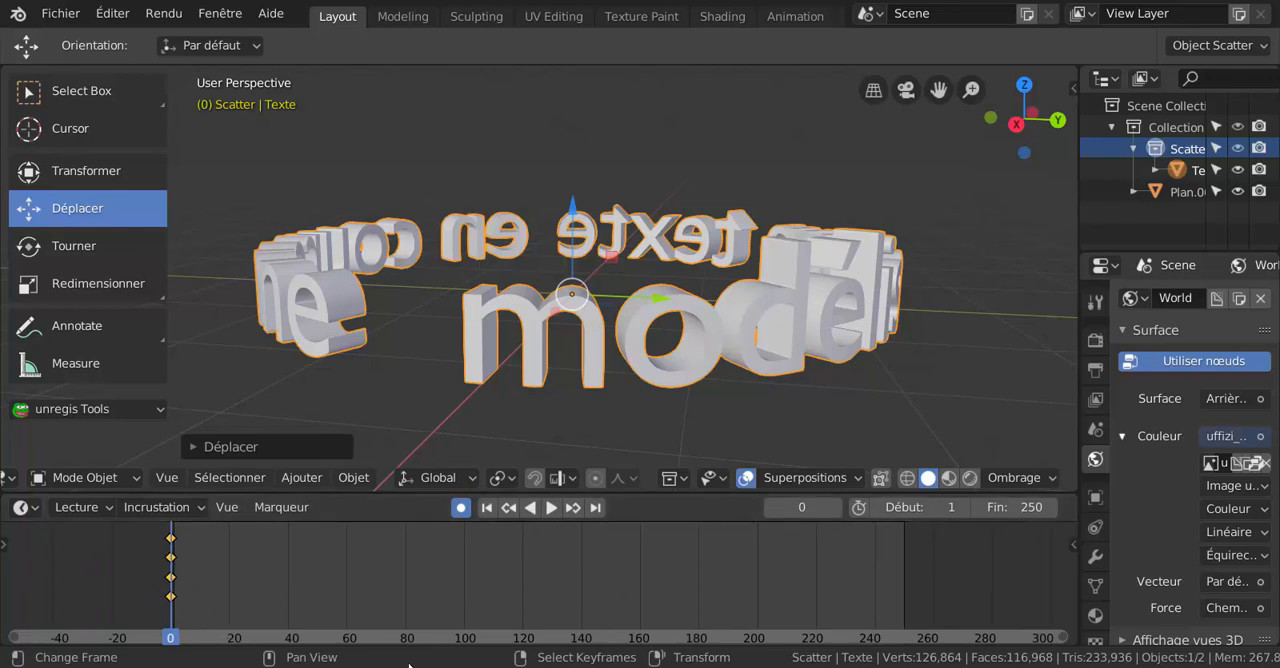
{"action": "left_click", "coordinate": [1030, 507]}
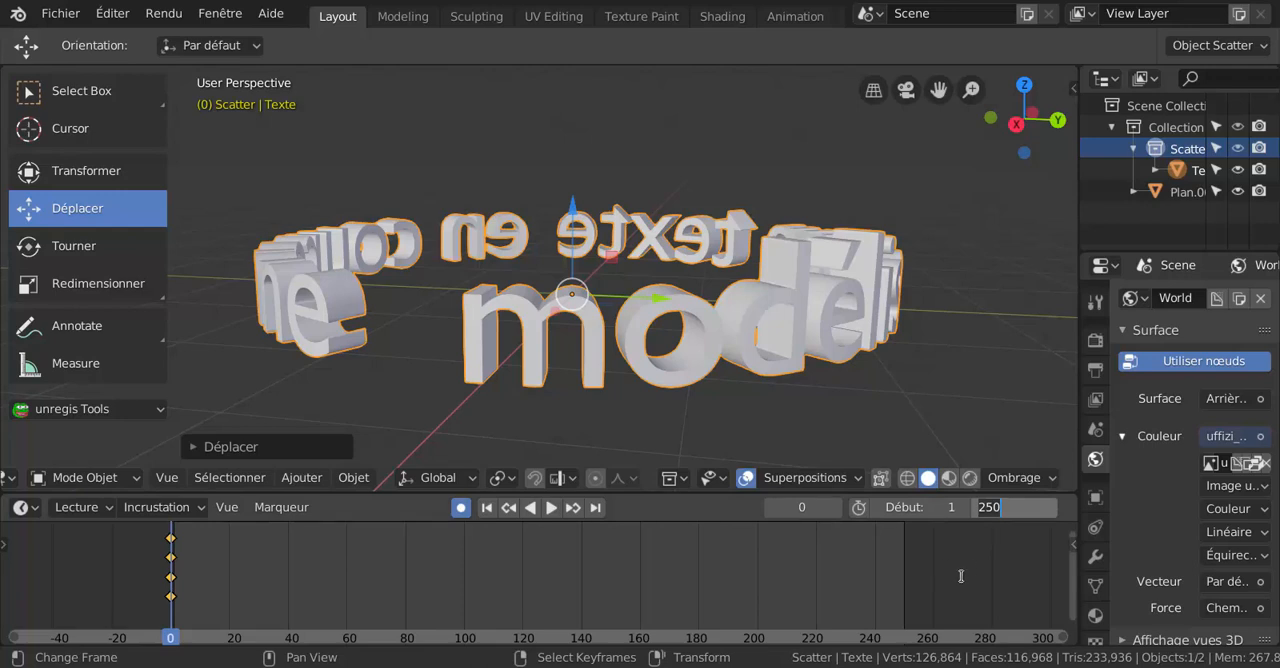
{"action": "type", "text": "5"}
{"action": "key", "text": "Return"}
{"action": "scroll", "coordinate": [962, 576], "scroll_direction": "down", "scroll_amount": 5}
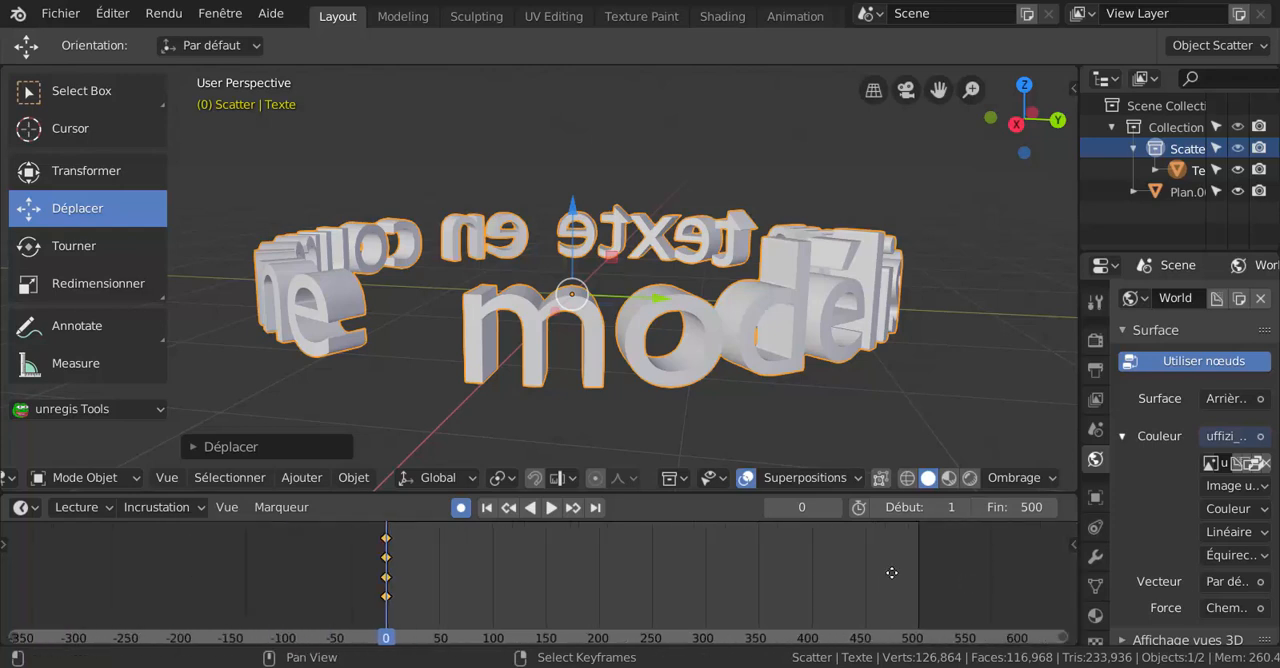
{"action": "middle_click_drag", "start_coordinate": [892, 572], "coordinate": [728, 585]}
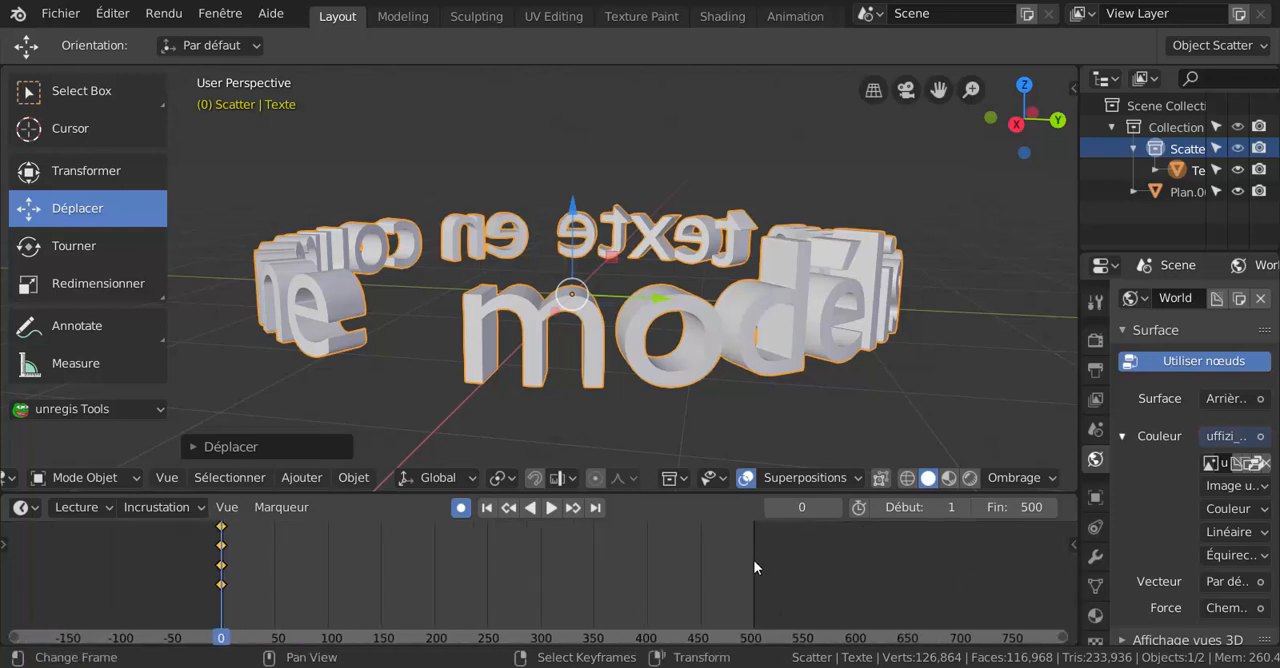
{"action": "left_click", "coordinate": [753, 595]}
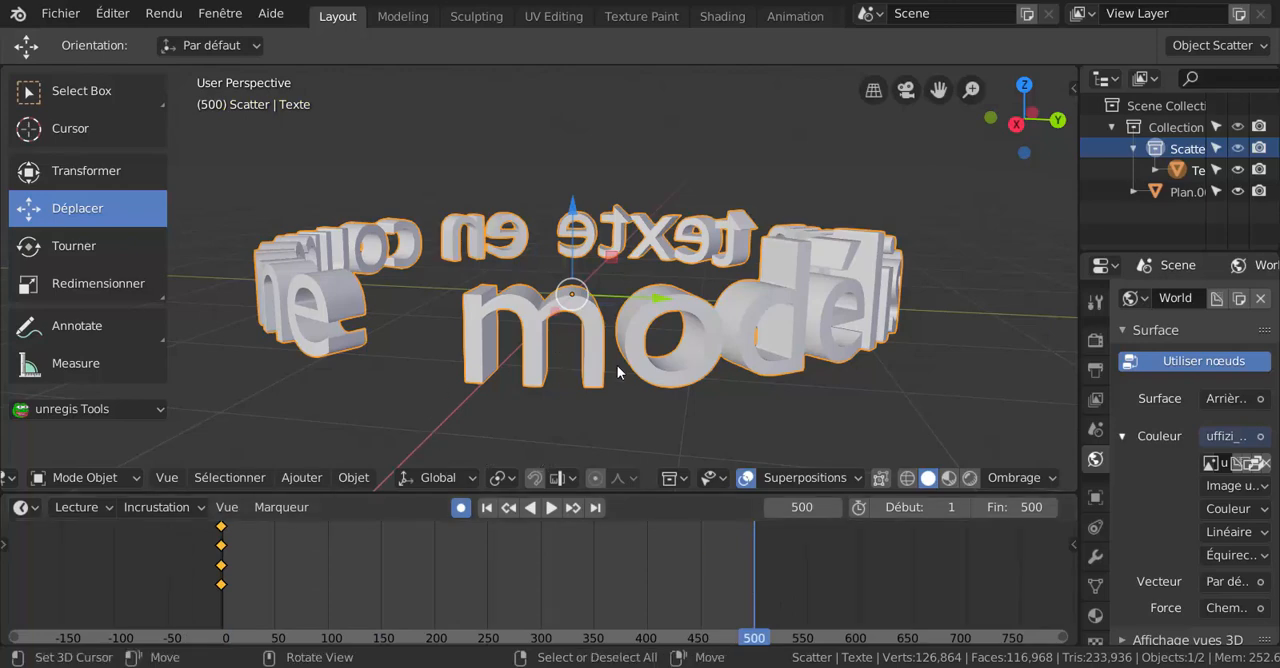
Rotate the text ring by about -360° around the global Z axis in front view to record its keyframes at frame 500
{"action": "key", "text": "KP_1"}
{"action": "middle_click_drag", "start_coordinate": [551, 335], "coordinate": [943, 263], "text": "shift"}
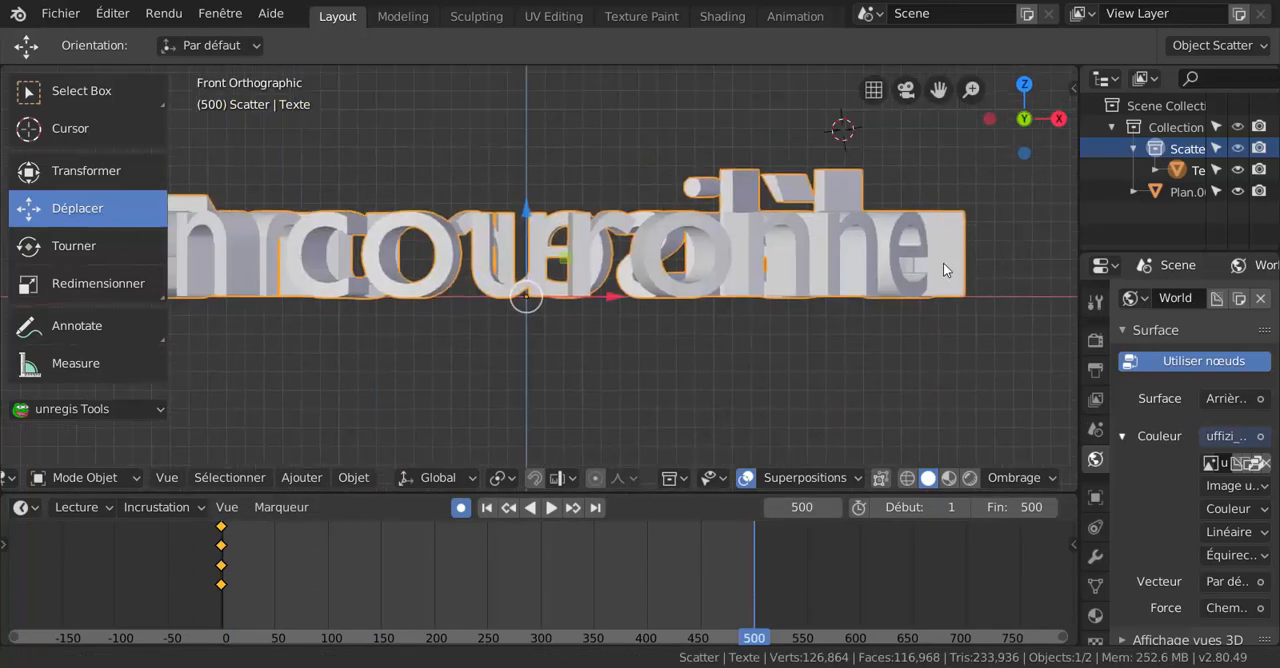
{"action": "scroll", "coordinate": [571, 378], "scroll_direction": "down", "scroll_amount": 4}
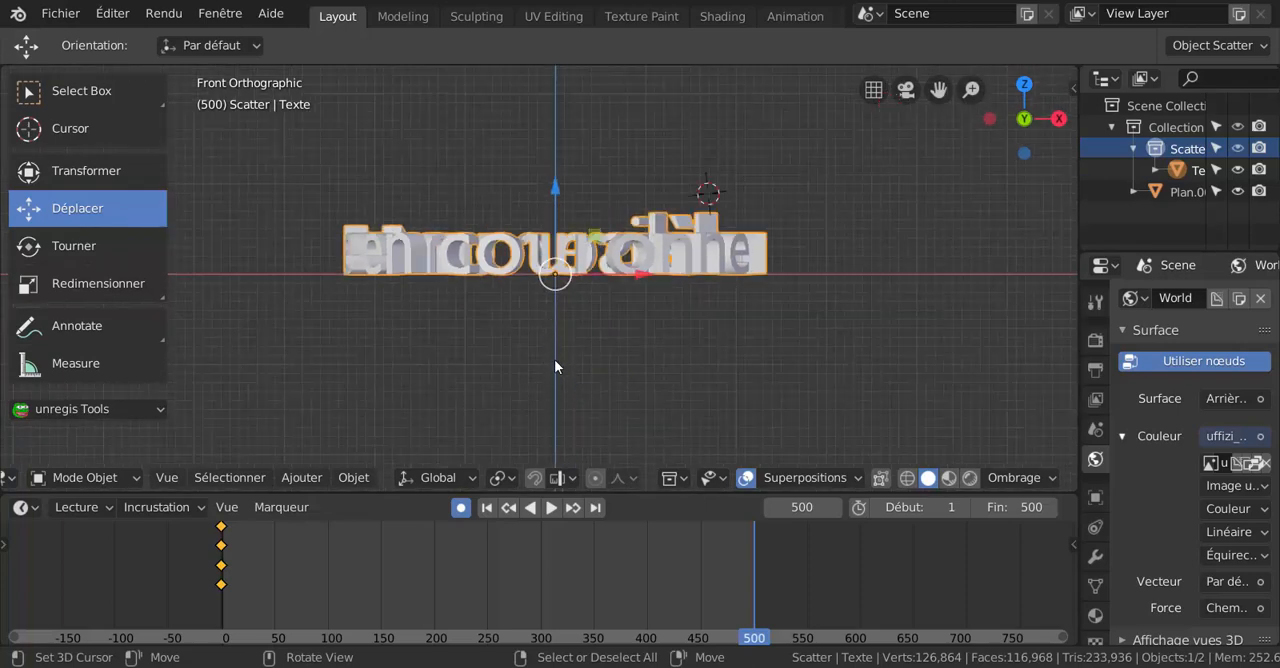
{"action": "key", "text": "r"}
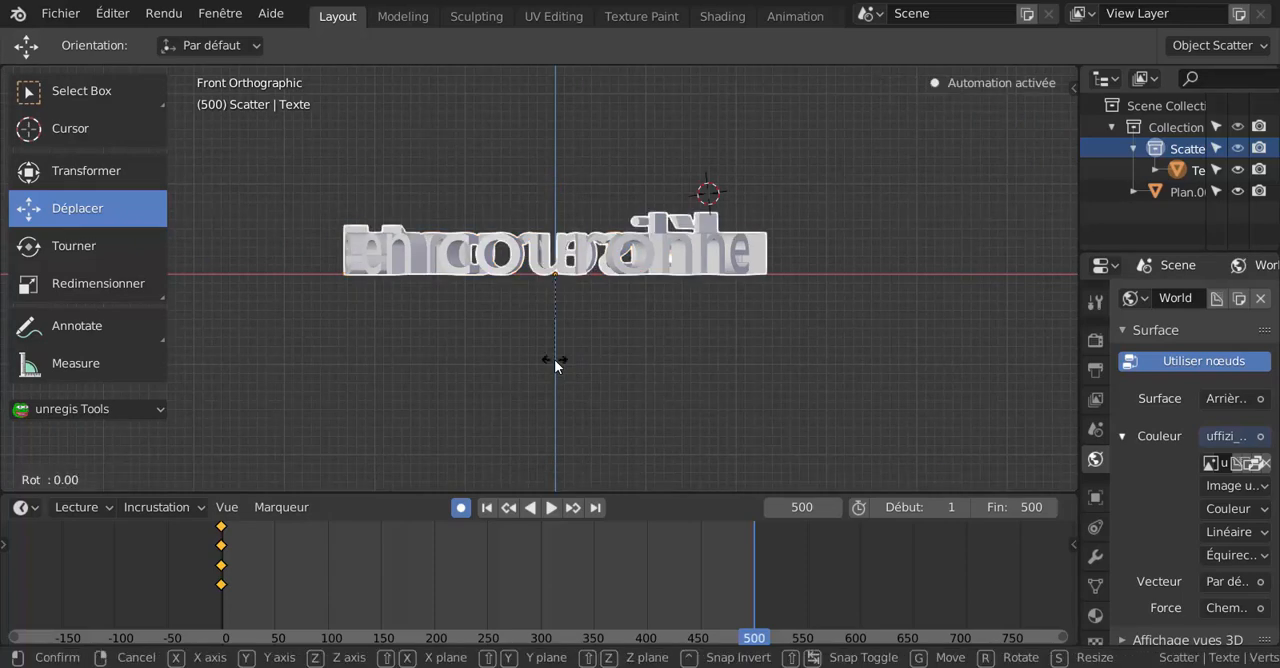
{"action": "key", "text": "z"}
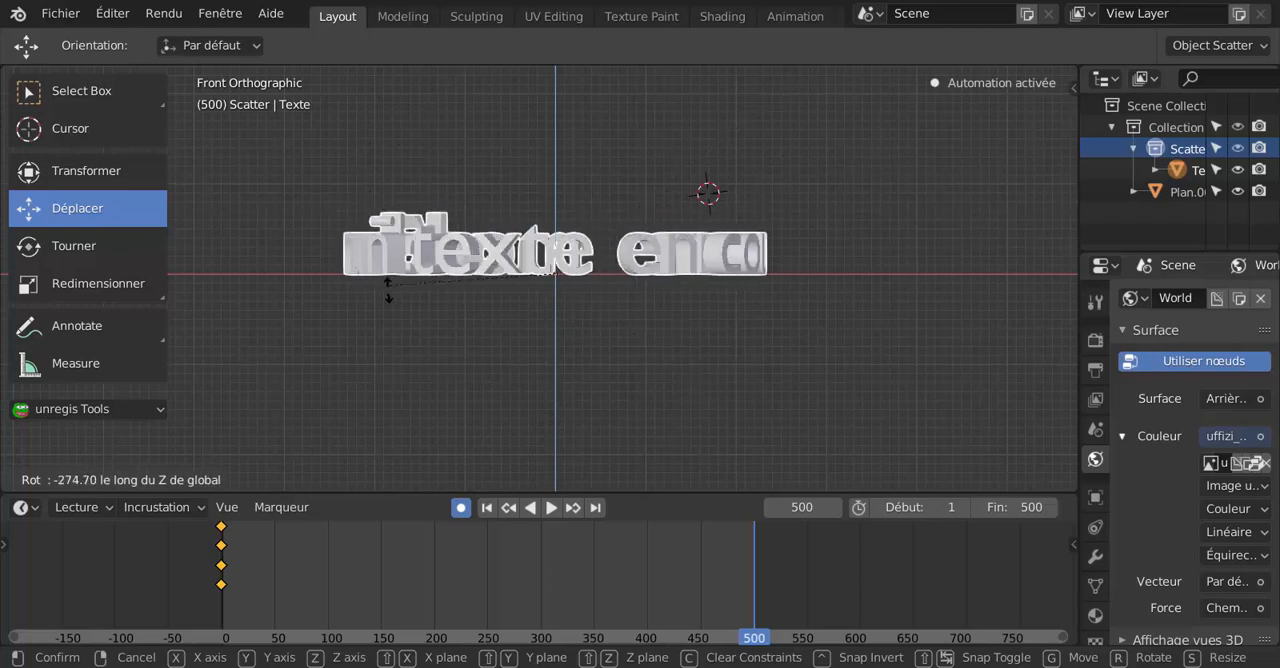
{"action": "left_click", "coordinate": [555, 424]}
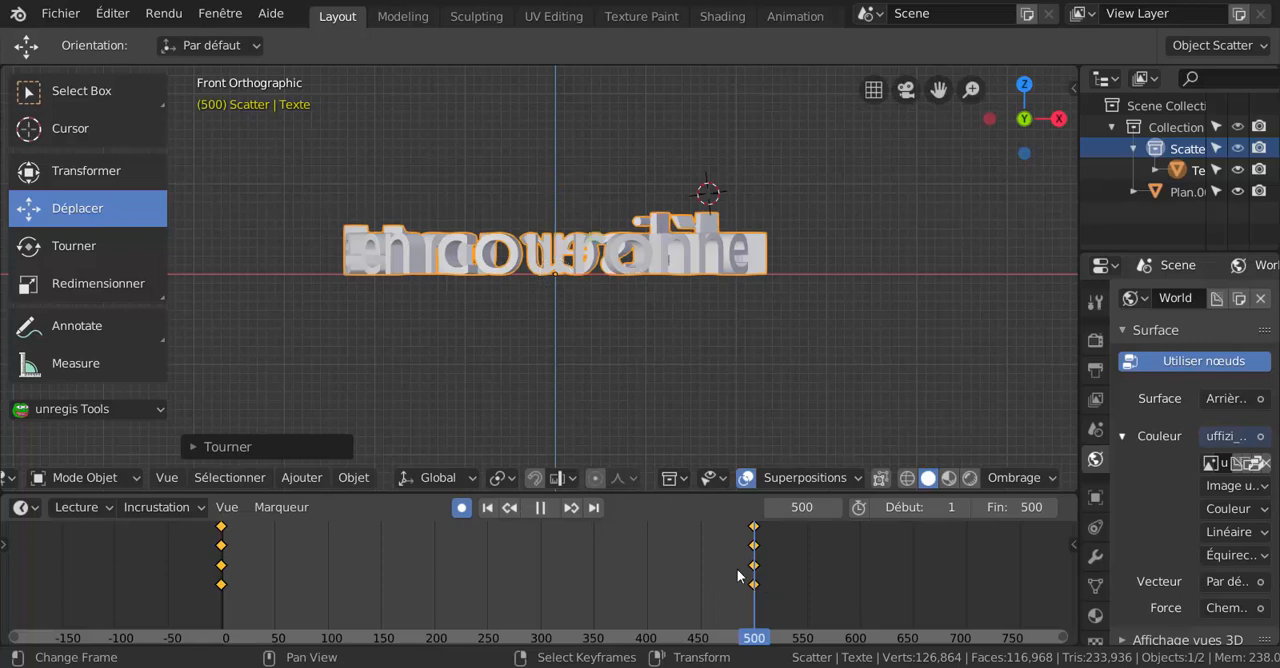
Scrub through the rotation, stop the playback and set the keyframes' interpolation to Linéaire
{"action": "left_click_drag", "start_coordinate": [755, 578], "coordinate": [447, 557]}
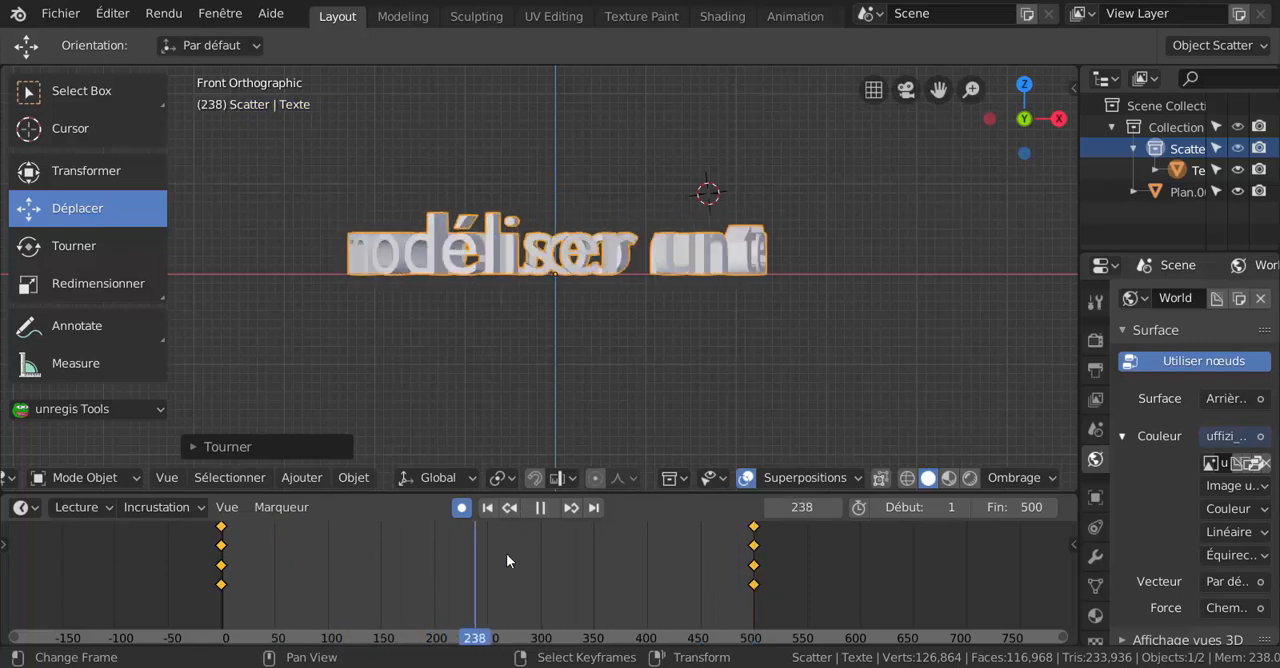
{"action": "key", "text": "Escape"}
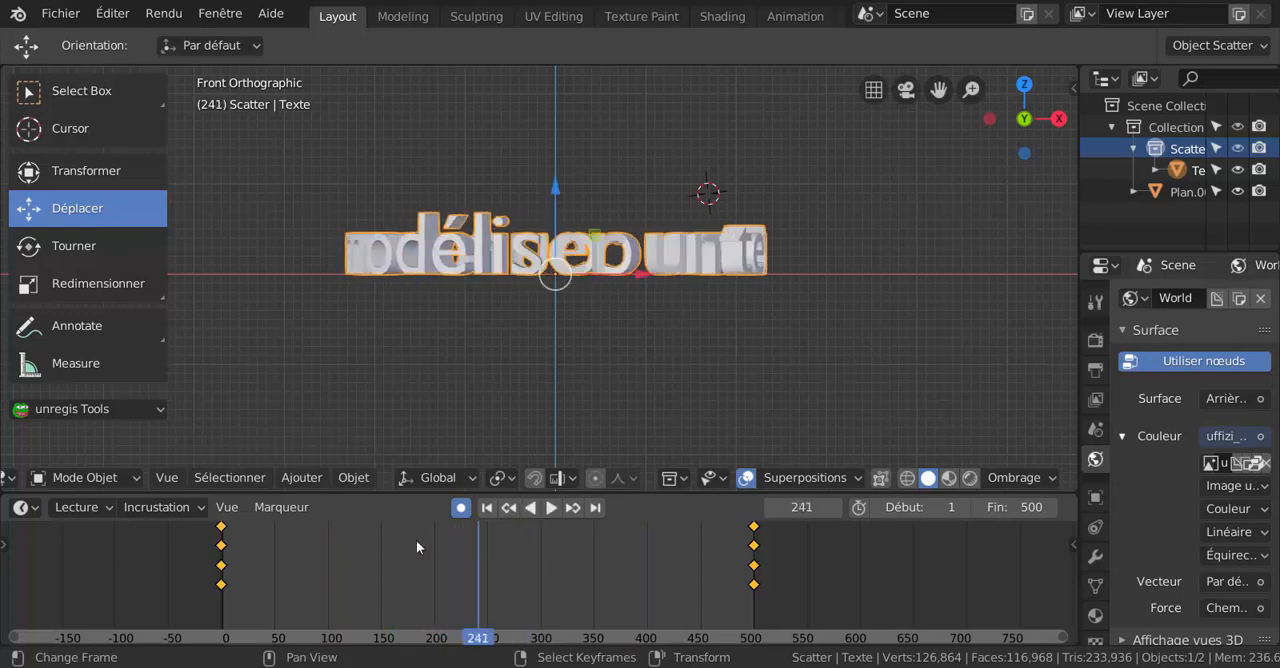
{"action": "key", "text": "t"}
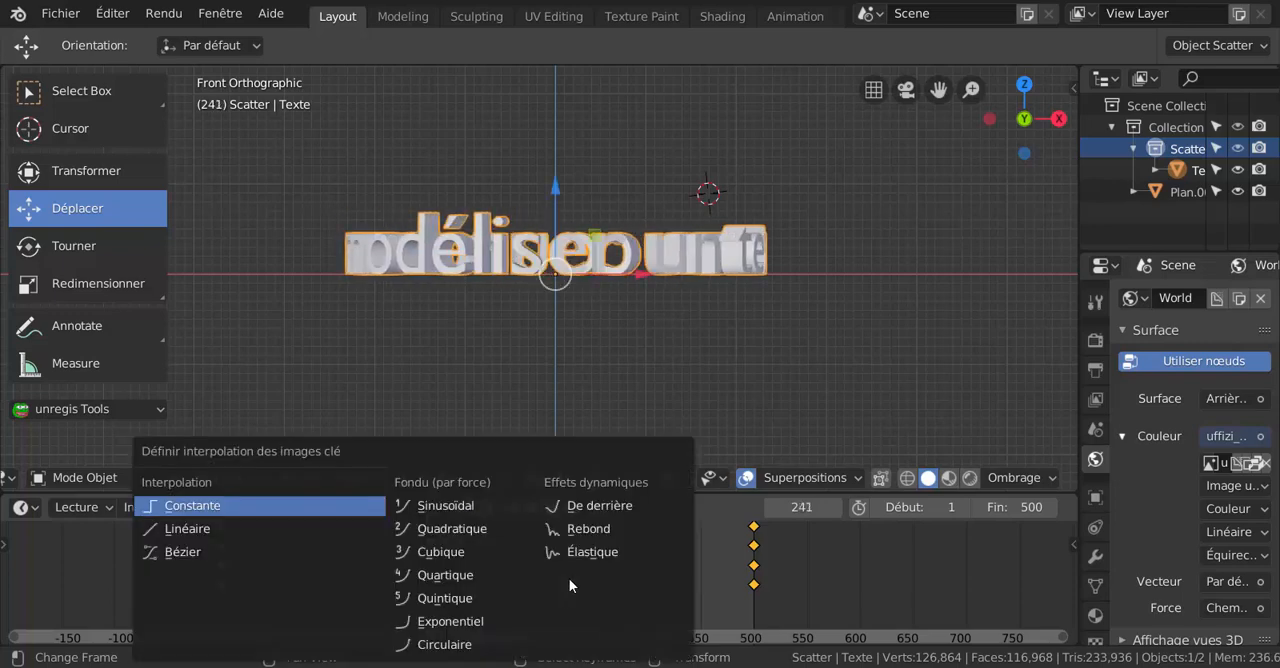
{"action": "left_click", "coordinate": [307, 528]}
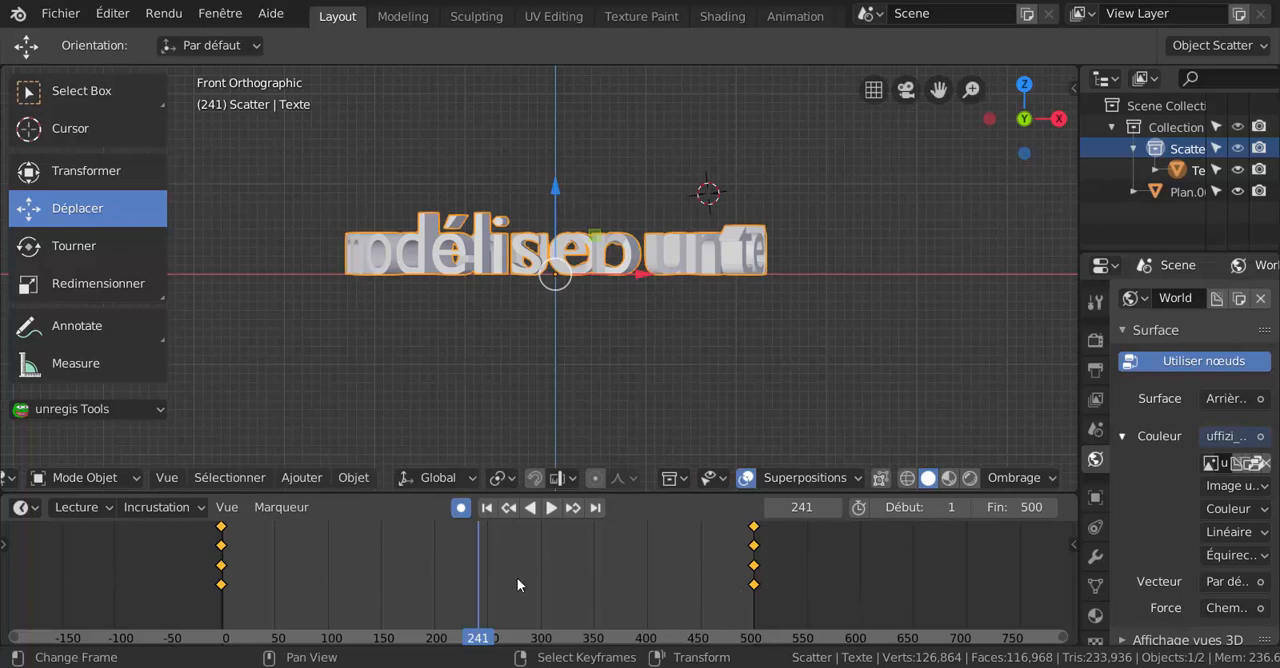
{"action": "key", "text": "t"}
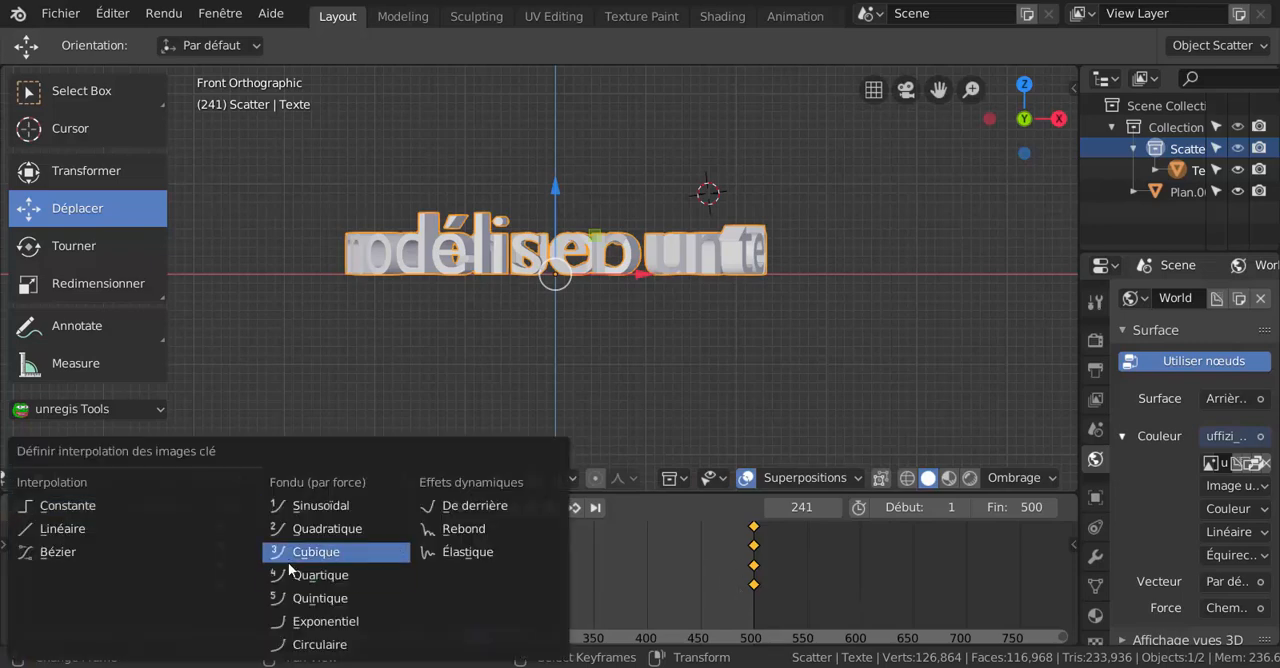
{"action": "left_click", "coordinate": [56, 528]}
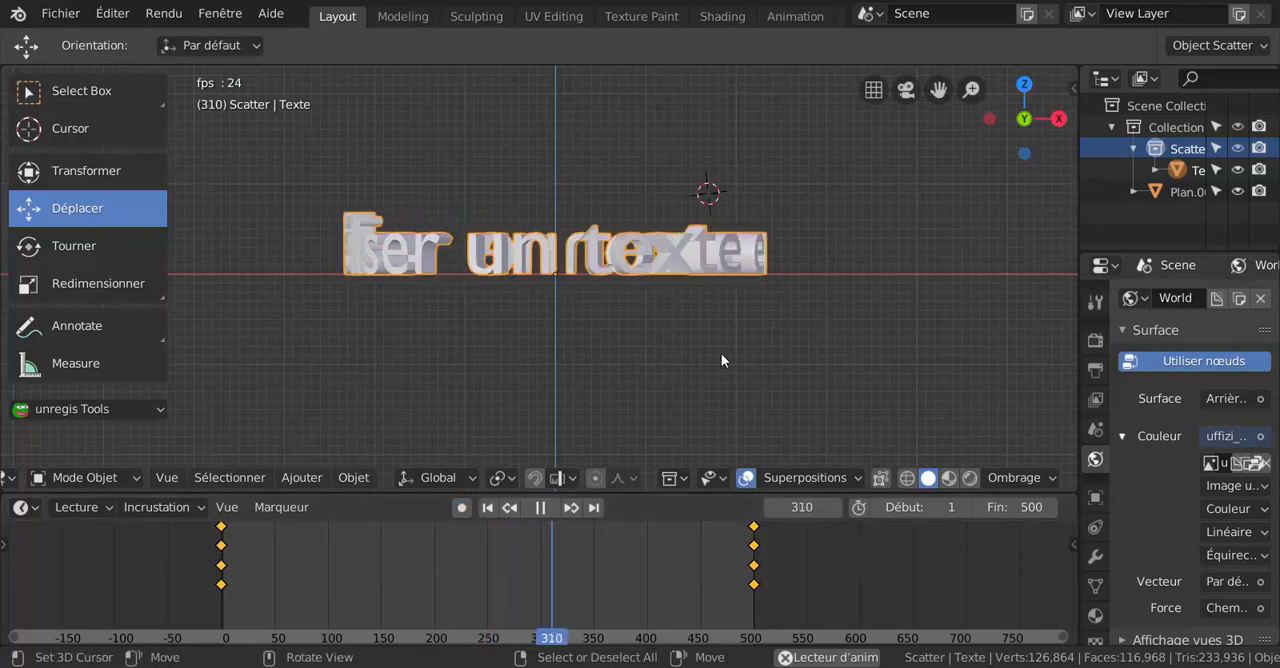
Show the rotating ring in perspective with rendered shading and enlarge the 3D viewport by shrinking the timeline area
{"action": "middle_click_drag", "start_coordinate": [721, 353], "coordinate": [716, 383]}
{"action": "scroll", "coordinate": [714, 381], "scroll_direction": "up", "scroll_amount": 3}
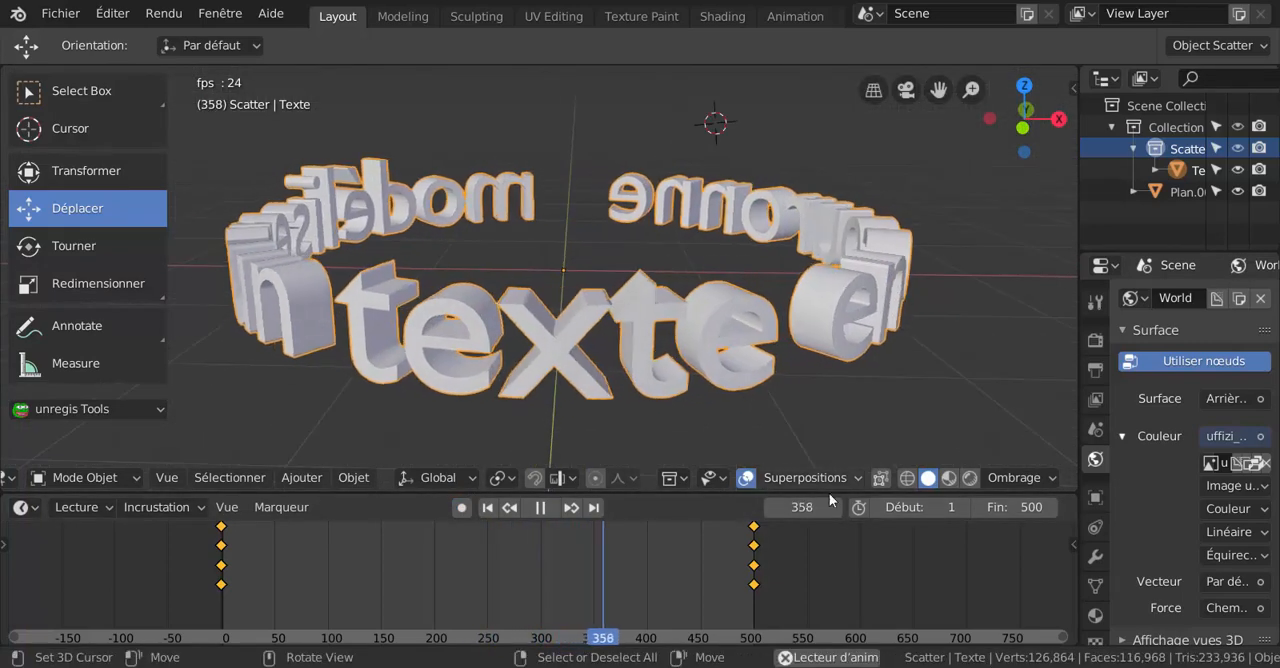
{"action": "left_click", "coordinate": [977, 478]}
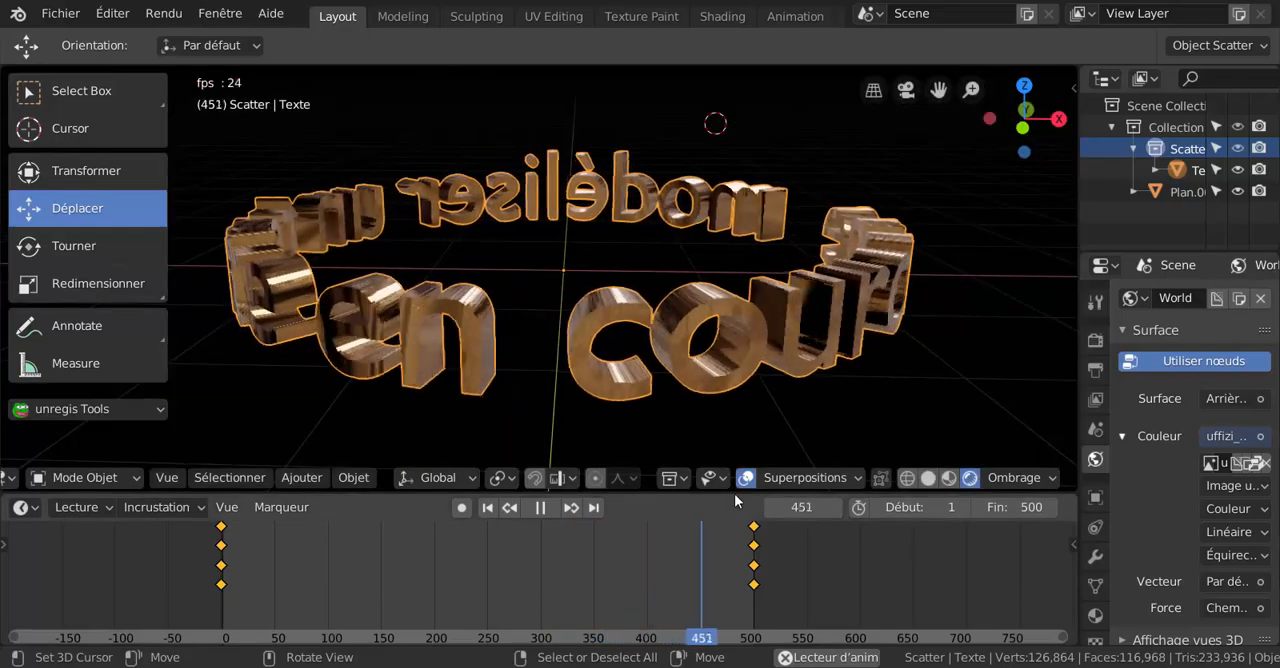
{"action": "left_click_drag", "start_coordinate": [653, 493], "coordinate": [655, 570]}
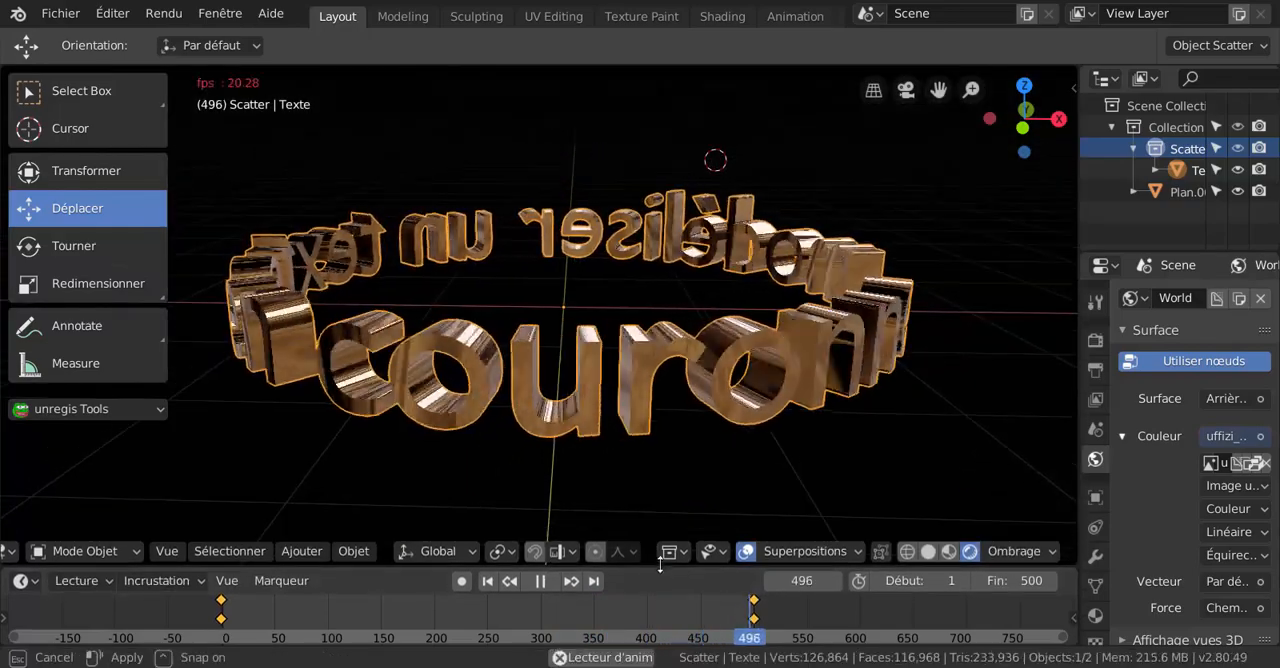
Examine the rotating ring up close during playback and deselect the text
{"action": "scroll", "coordinate": [712, 497], "scroll_direction": "up", "scroll_amount": 3}
{"action": "scroll", "coordinate": [712, 497], "scroll_direction": "down", "scroll_amount": 1}
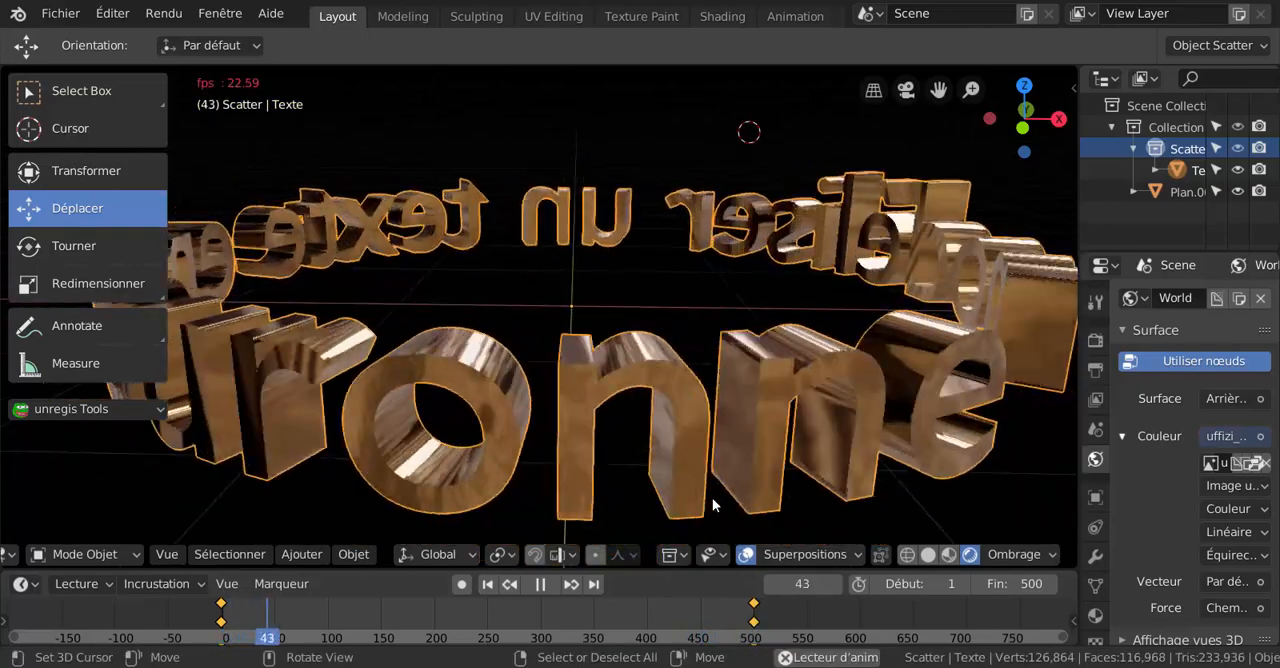
{"action": "middle_click_drag", "start_coordinate": [713, 493], "coordinate": [737, 444]}
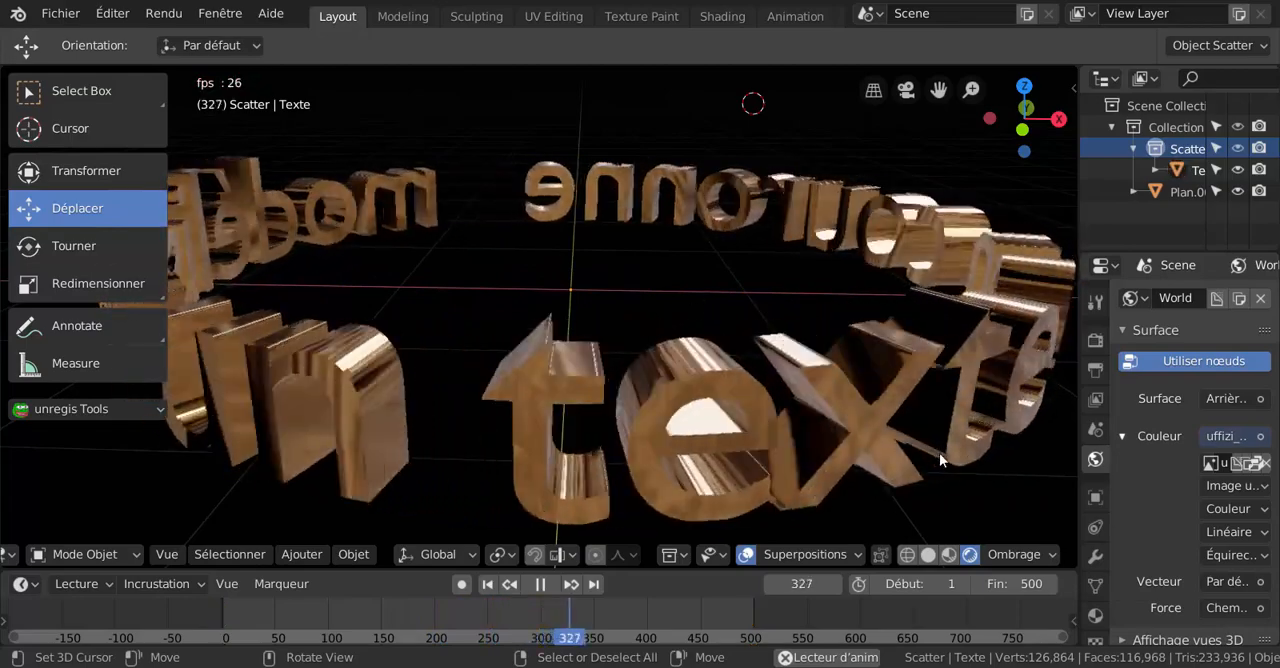
{"action": "right_click", "coordinate": [947, 458]}
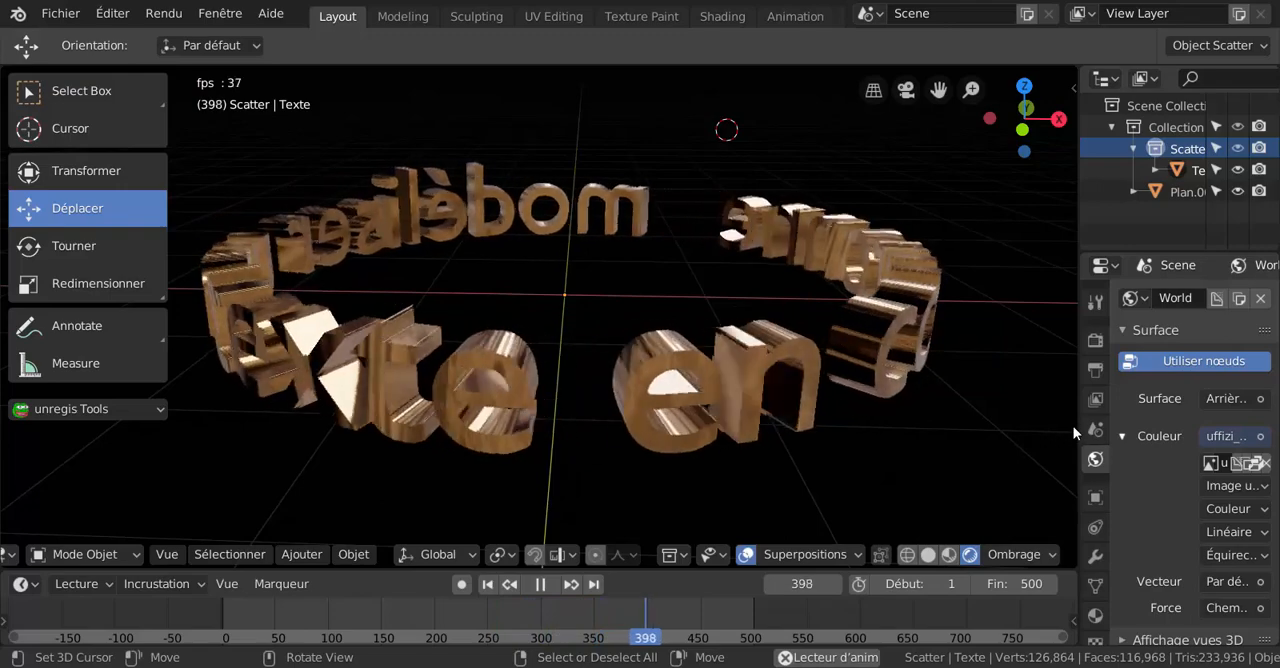
Stop the animation playback and widen the outliner and properties area
{"action": "left_click_drag", "start_coordinate": [1076, 426], "coordinate": [1040, 427]}
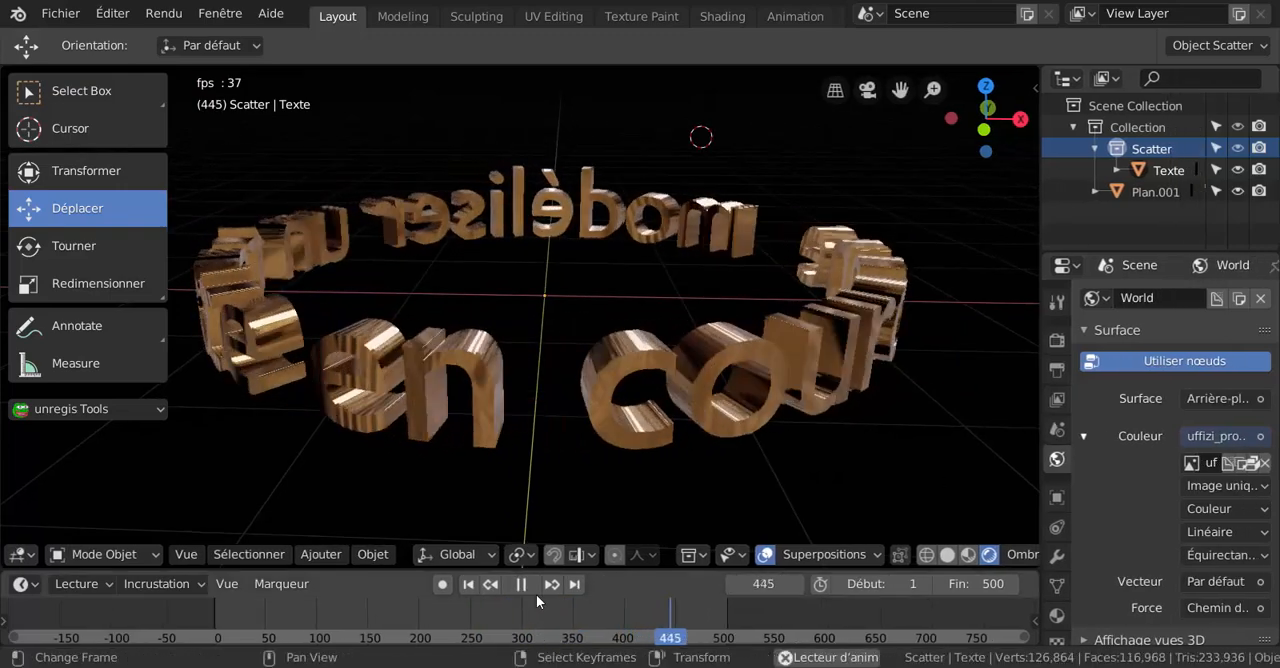
{"action": "left_click", "coordinate": [533, 584]}
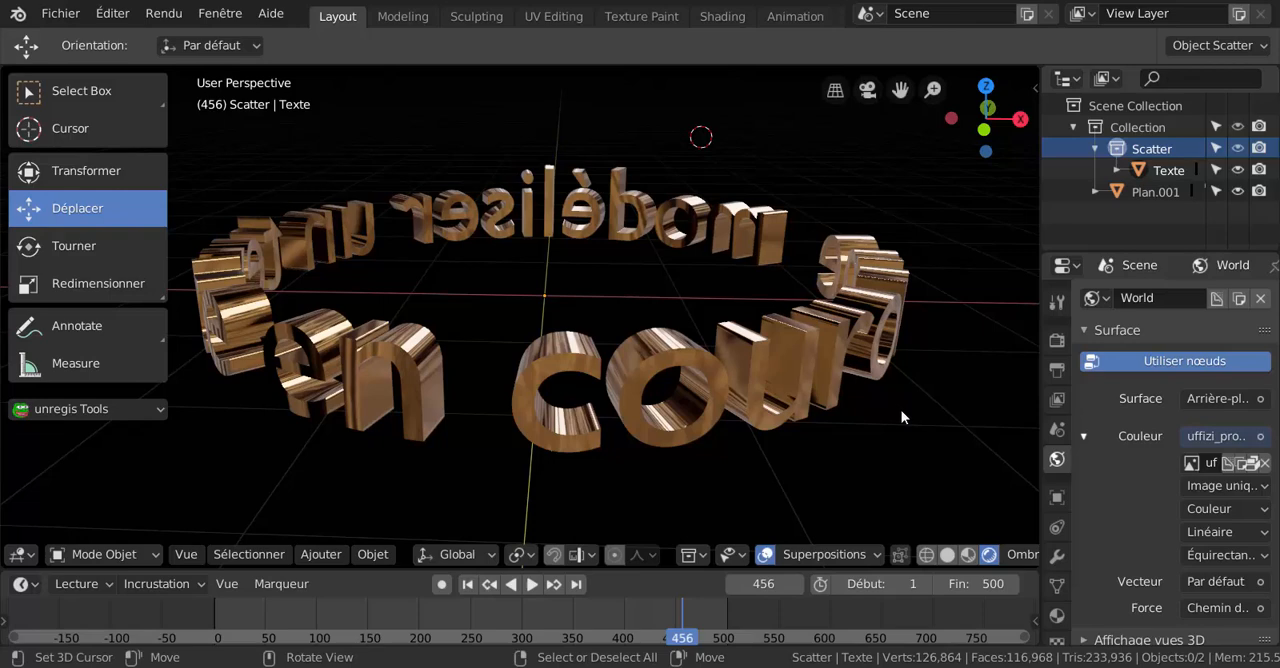
{"action": "left_click_drag", "start_coordinate": [1039, 442], "coordinate": [973, 448]}
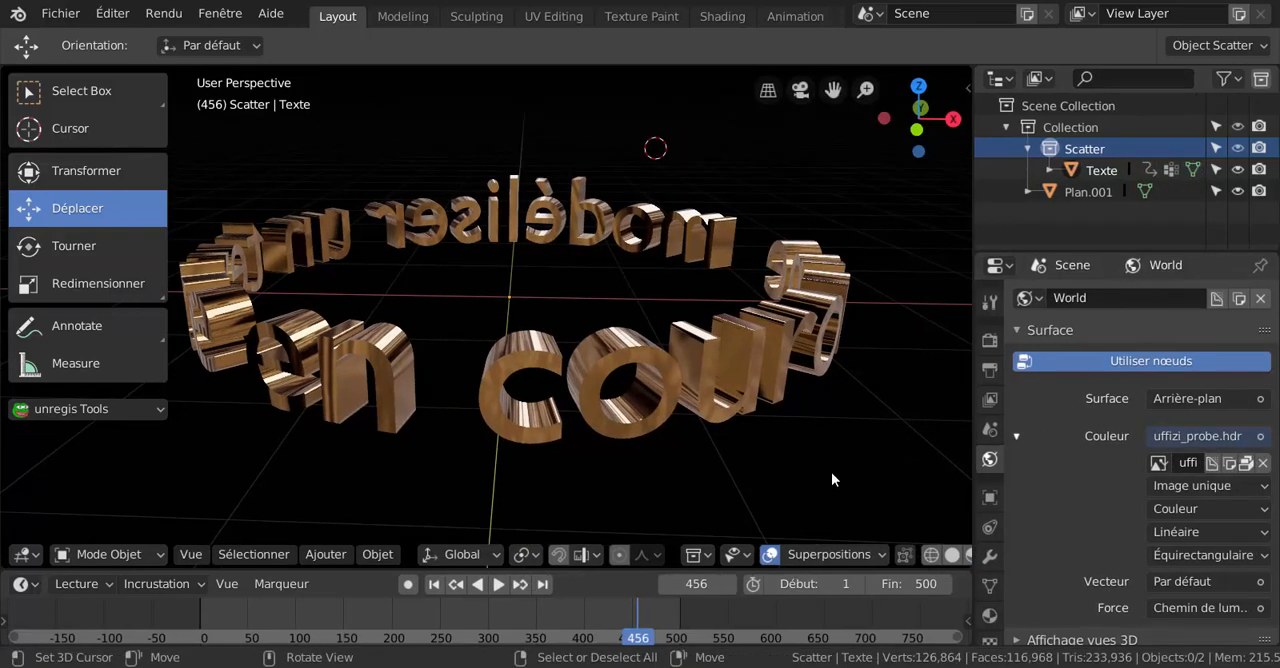